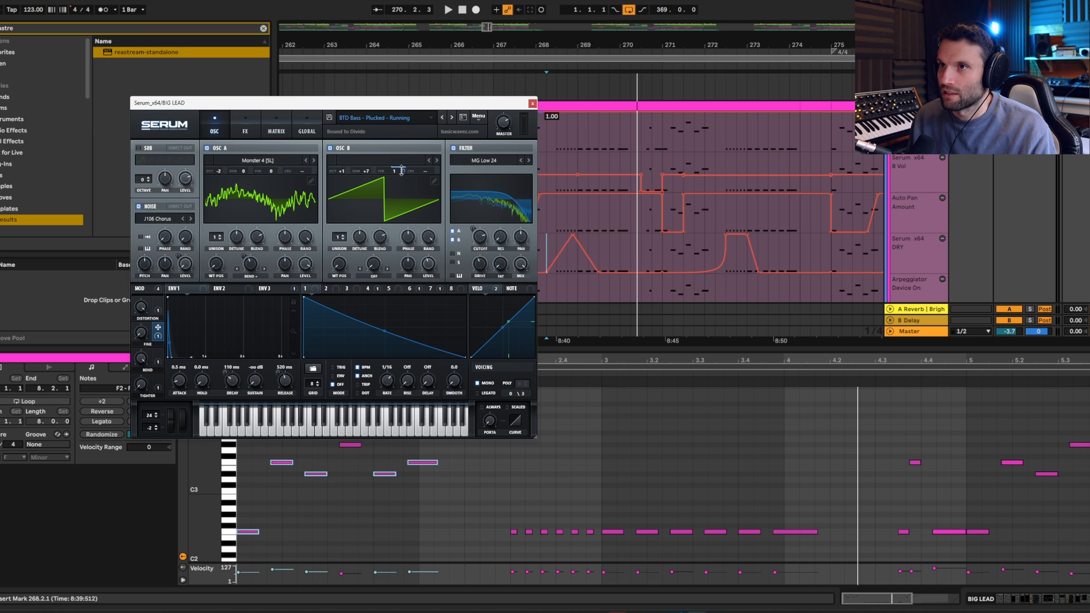
# Step: Bypass the Macro 2 modulator on oscillator B's fine tuning and play a short passage of the lead
pyautogui.rightClick(401, 171)
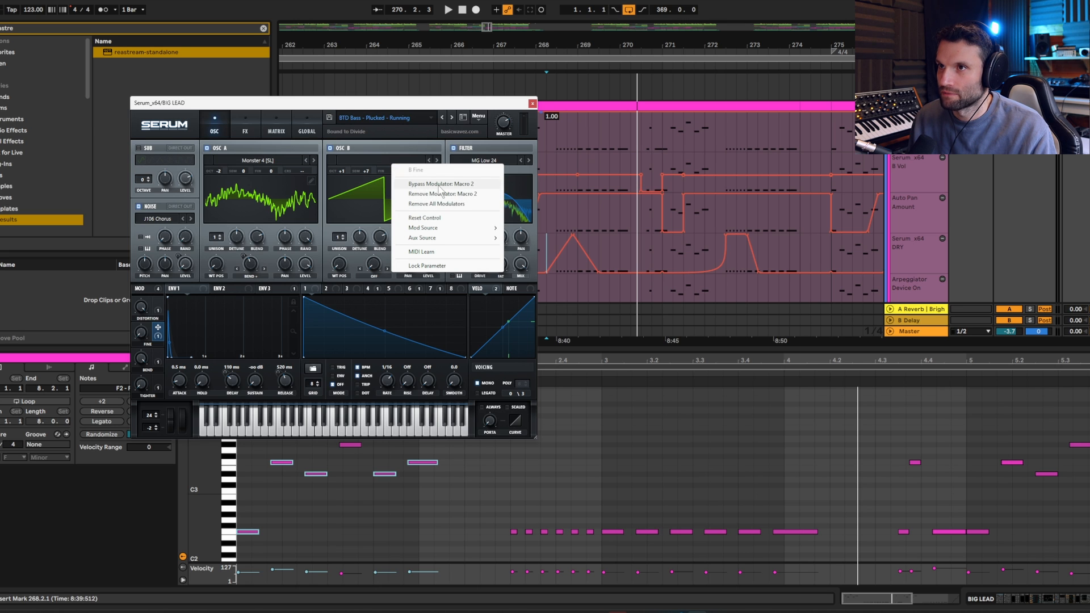
pyautogui.click(441, 184)
pyautogui.press('space')
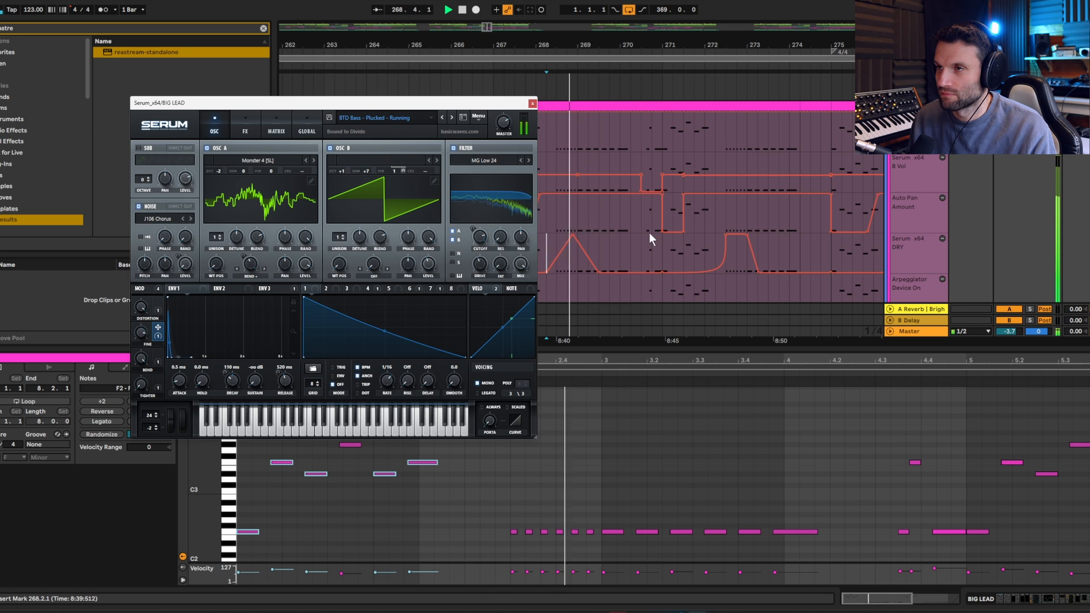
pyautogui.press('space')
# Step: Uncover the start of the lead clip, play it from bar 267, and re-enable the Macro 2 modulator on oscillator B's fine tuning
pyautogui.moveTo(506, 104); pyautogui.dragTo(436, 103)
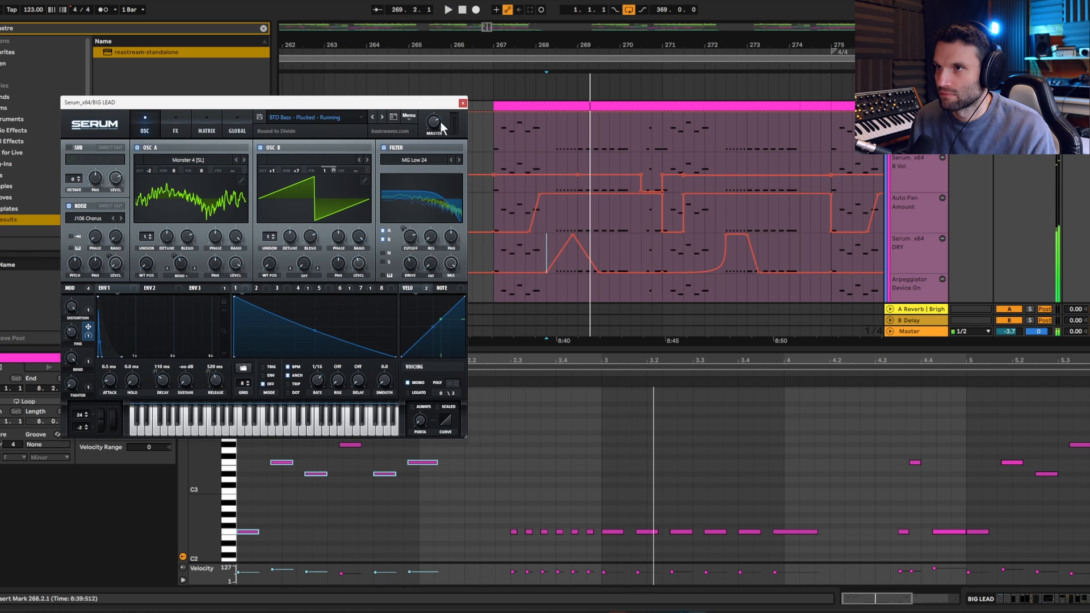
pyautogui.click(492, 162)
pyautogui.press('space')
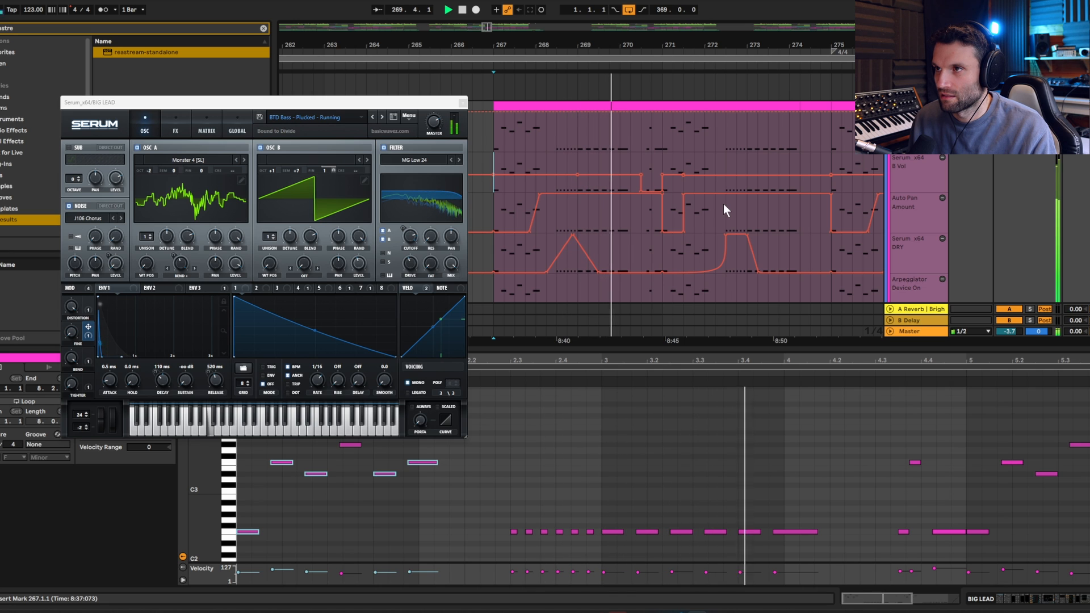
pyautogui.press('space')
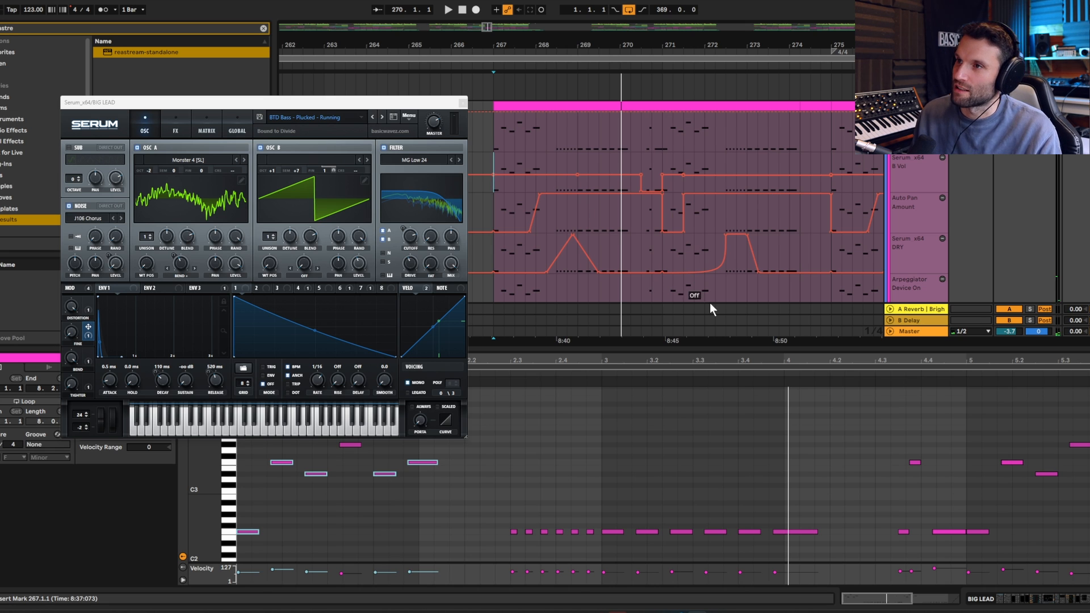
pyautogui.rightClick(325, 176)
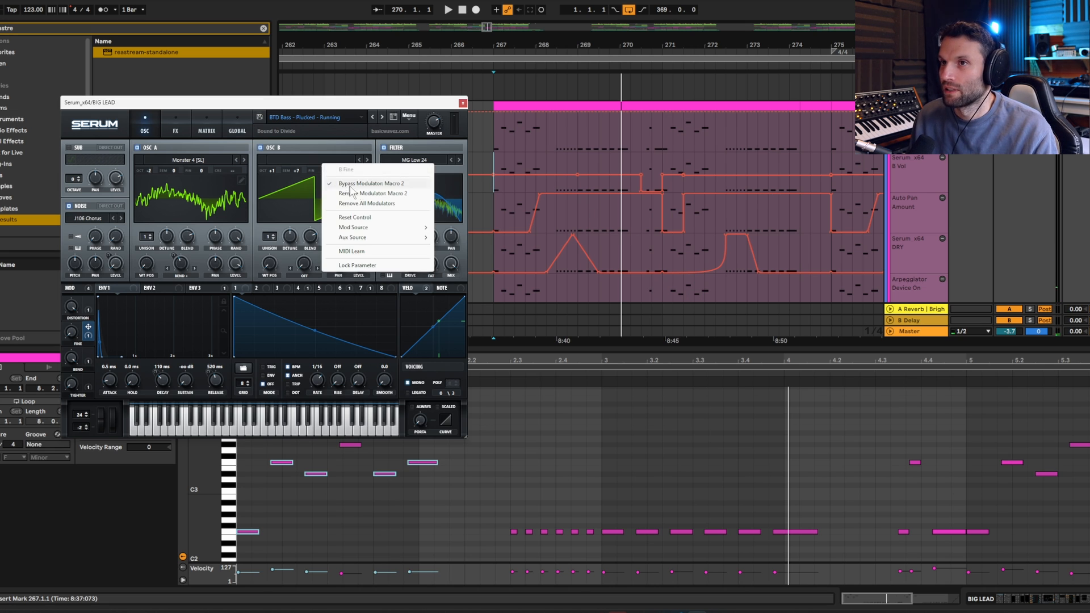
pyautogui.click(364, 184)
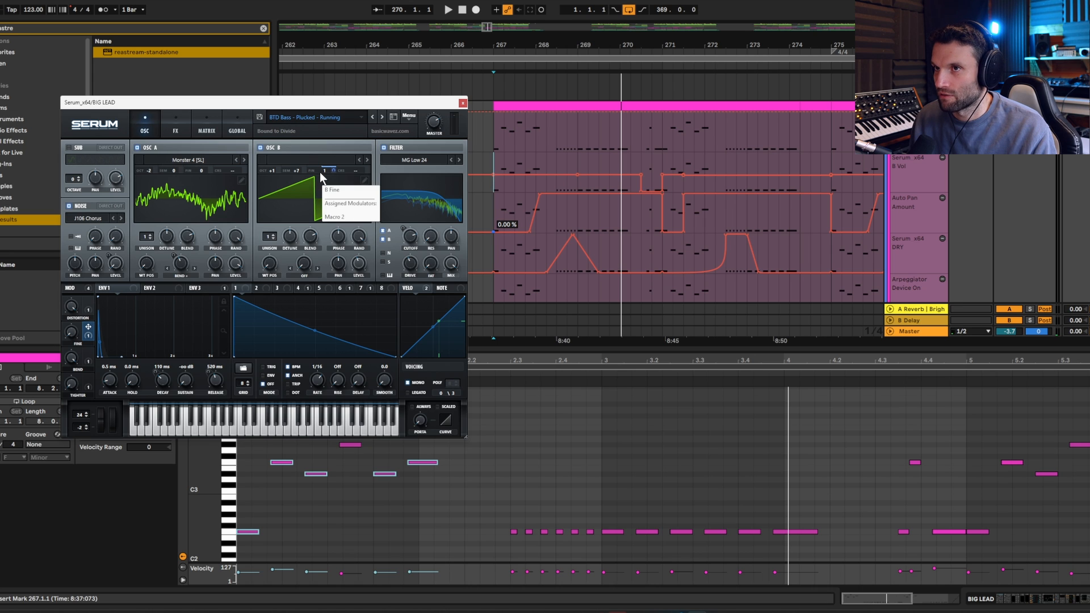
# Step: Audition the lead from bar 267 with oscillator B switched off, and switch the oscillator back on
pyautogui.click(261, 149)
pyautogui.press('space')
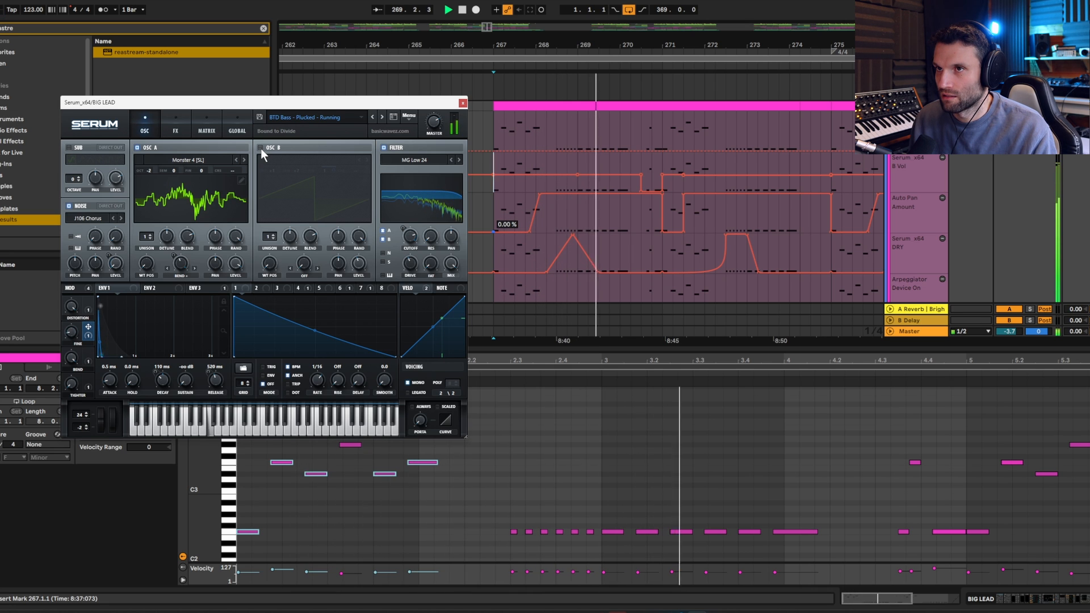
pyautogui.press('space')
pyautogui.click(260, 148)
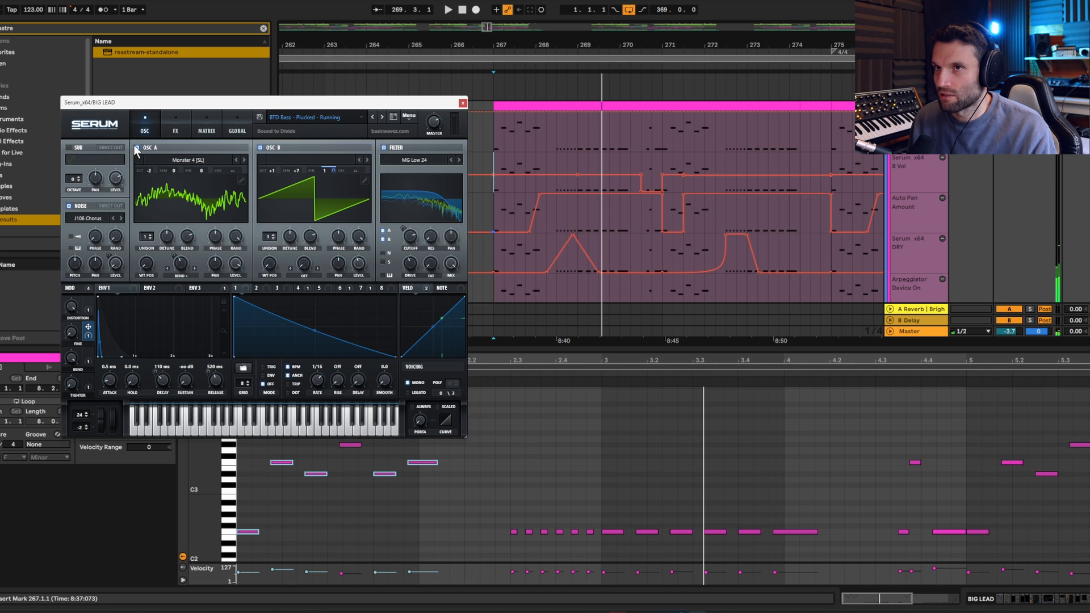
# Step: Audition the lead with oscillator A switched off, switch it back on, and play both oscillators together
pyautogui.click(136, 148)
pyautogui.press('space')
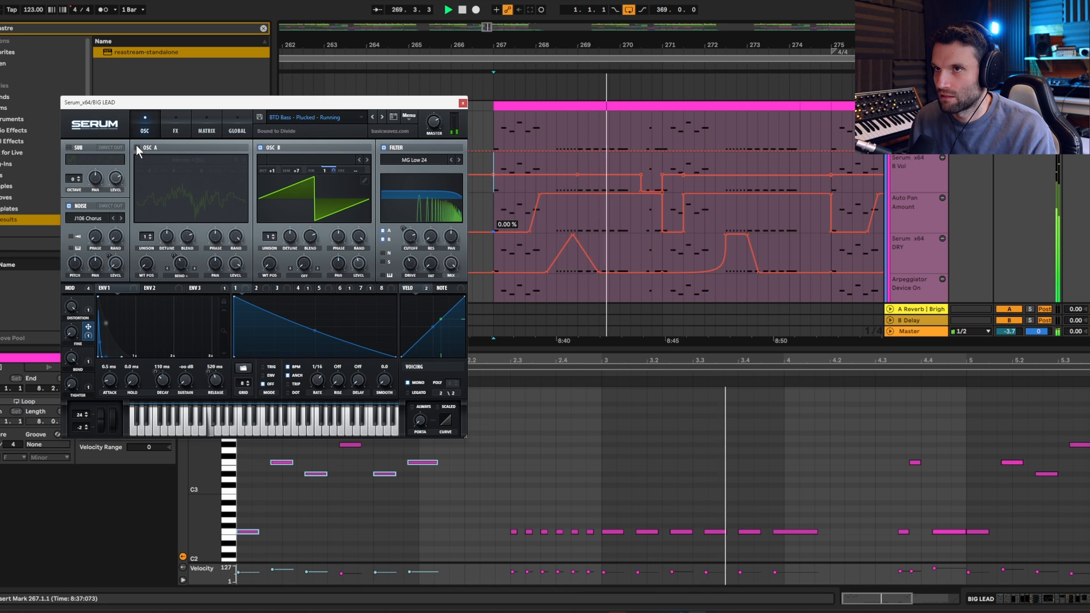
pyautogui.press('space')
pyautogui.click(137, 147)
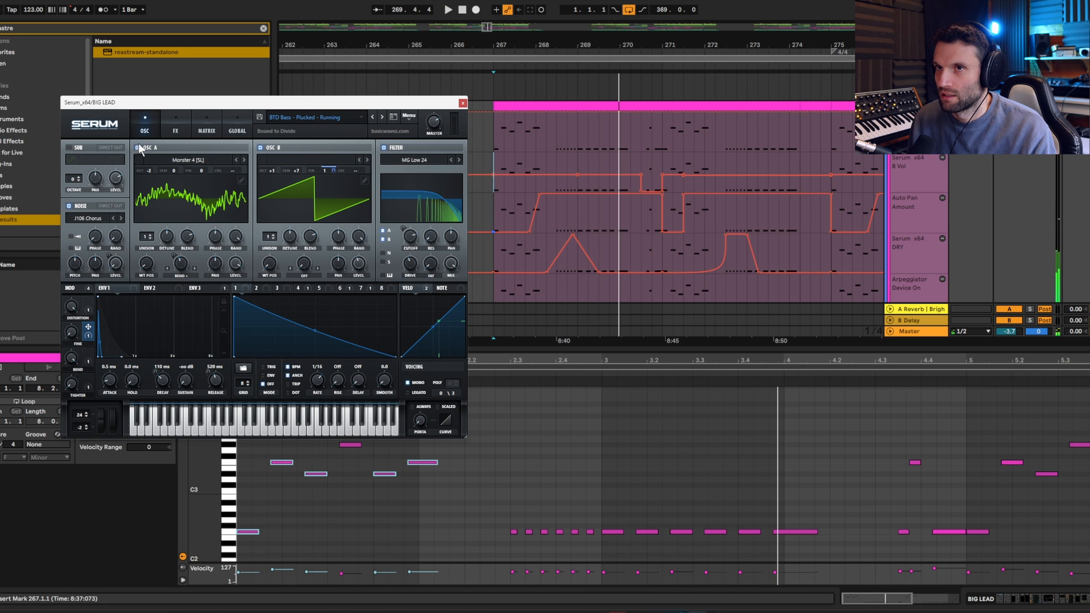
pyautogui.press('space')
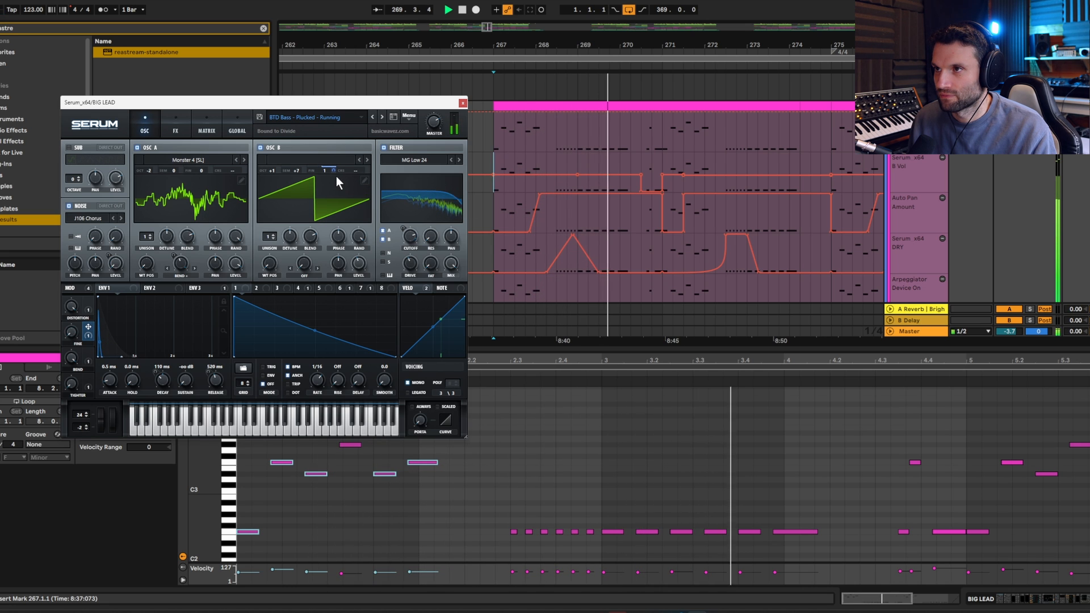
pyautogui.press('space')
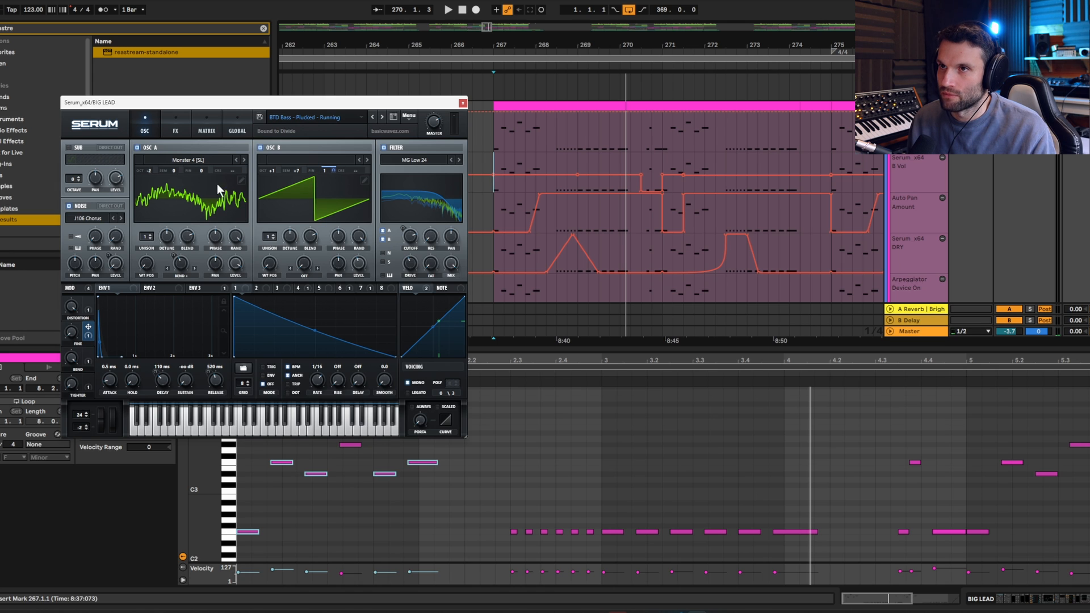
# Step: Lower the FINE macro to 0%, adjust it while the lead plays, and restore the overridden automation
pyautogui.click(71, 333)
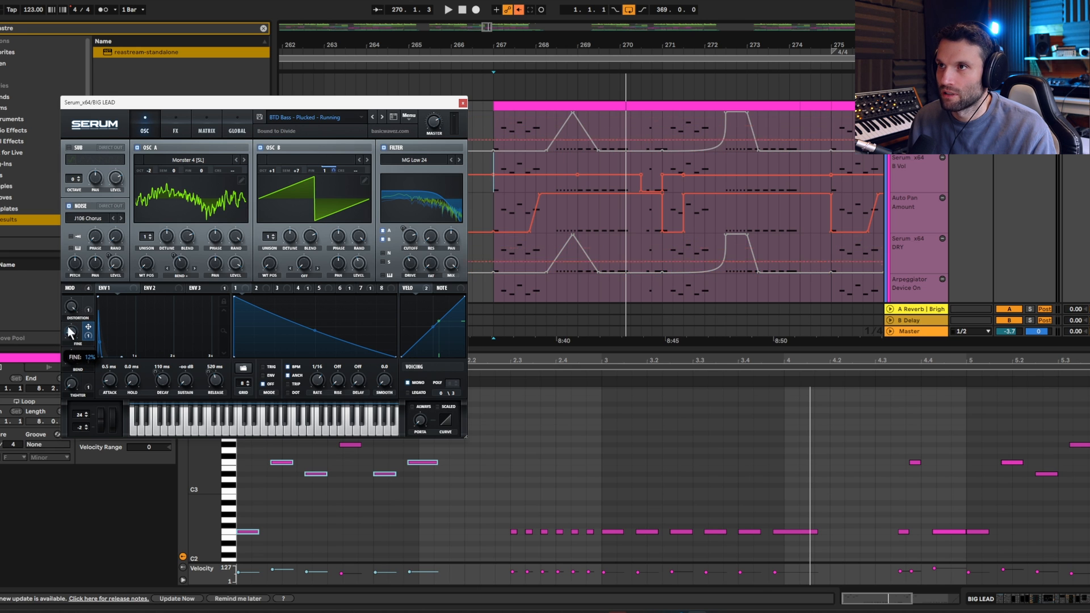
pyautogui.moveTo(86, 312); pyautogui.dragTo(94, 384)
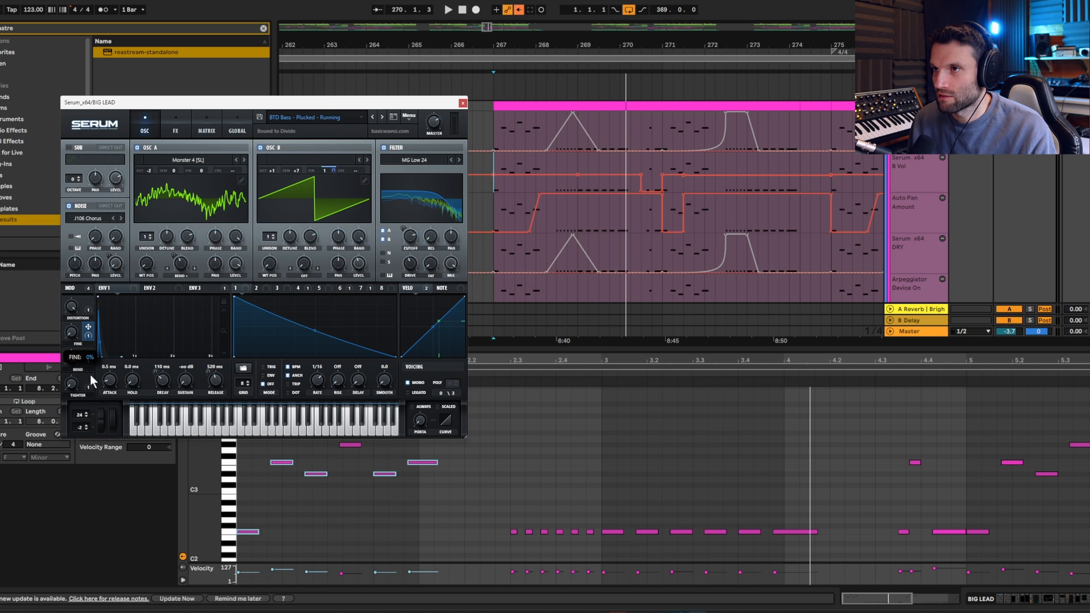
pyautogui.click(523, 273)
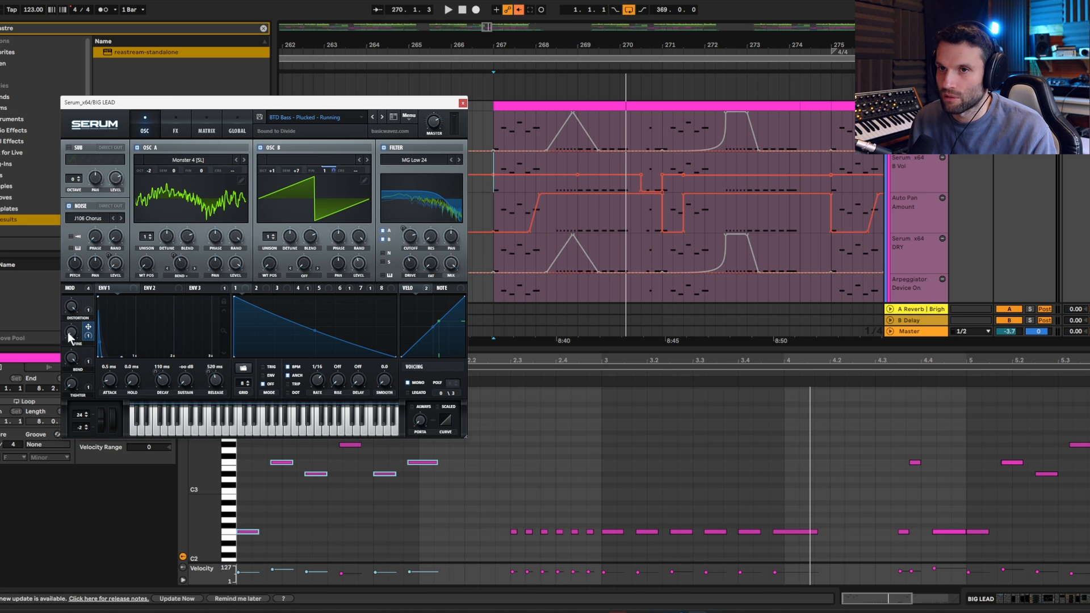
pyautogui.press('space')
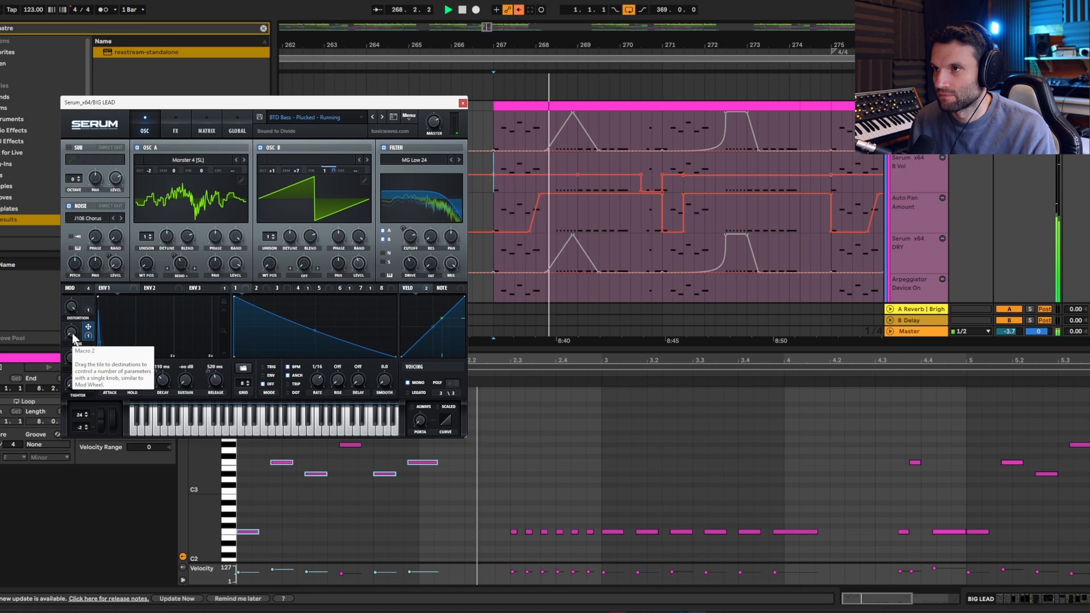
pyautogui.moveTo(73, 333)
pyautogui.mouseDown()
pyautogui.moveTo(81, 244)
pyautogui.moveTo(73, 340)
pyautogui.mouseUp()
pyautogui.press('space')
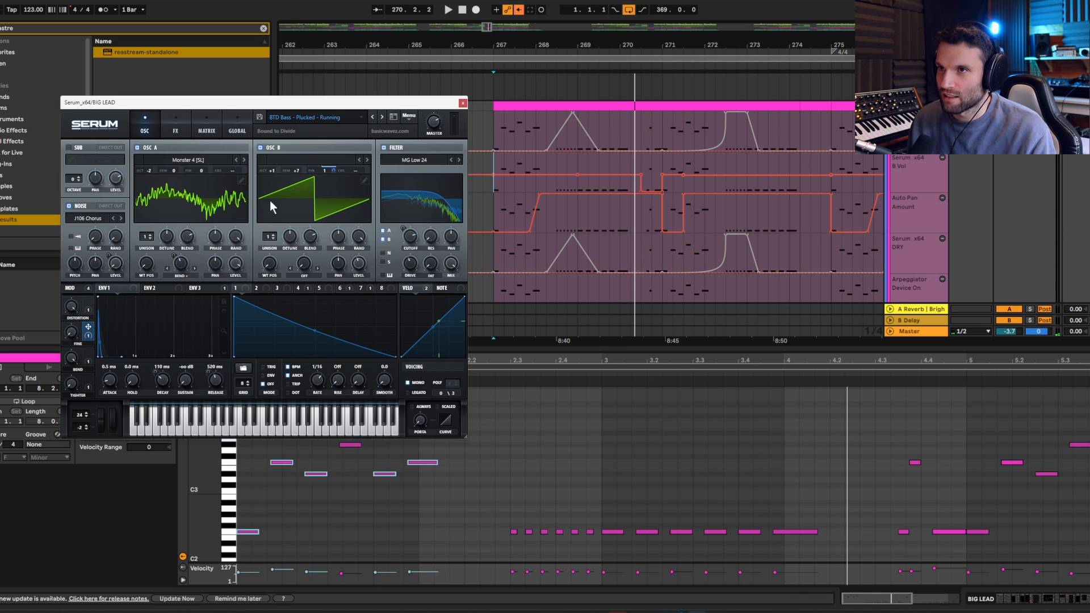
pyautogui.click(517, 11)
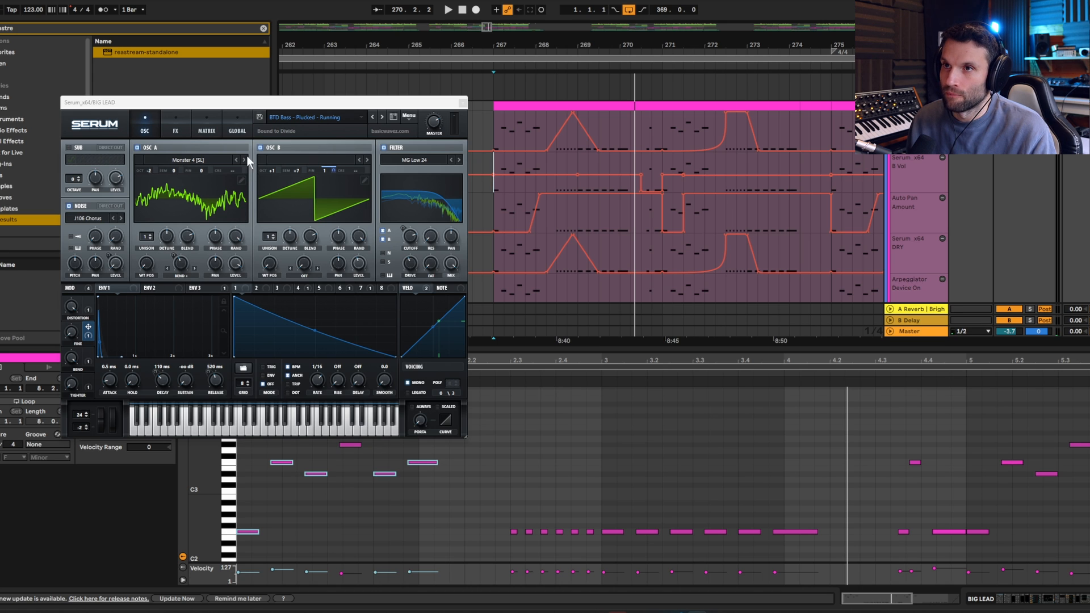
# Step: Switch off oscillator B and the filter in Serum, and play the lead from bar 267
pyautogui.click(260, 147)
pyautogui.click(384, 147)
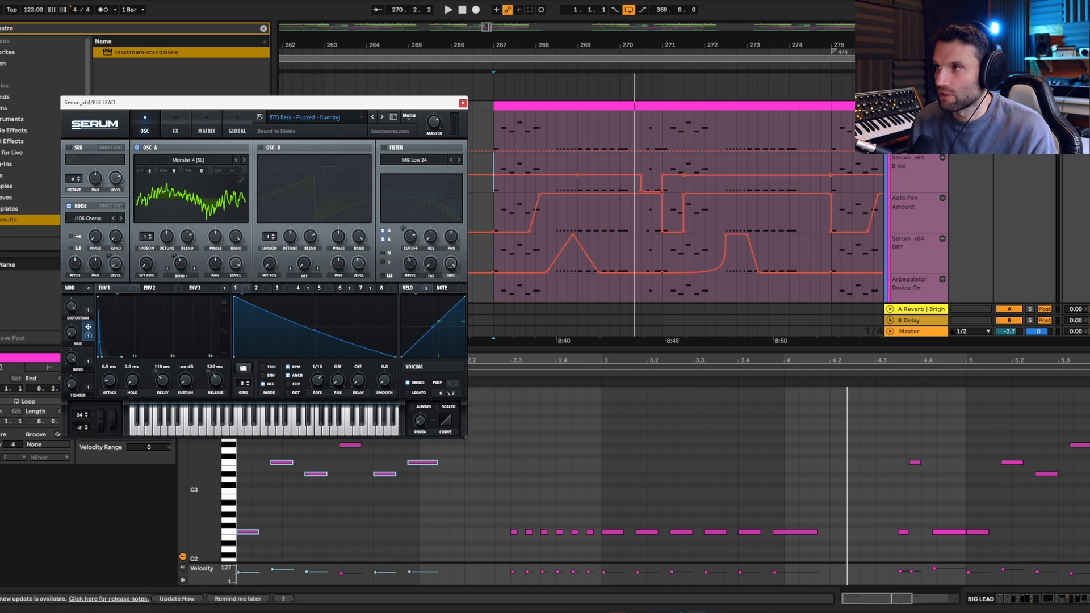
pyautogui.click(500, 124)
pyautogui.press('space')
pyautogui.press('space')
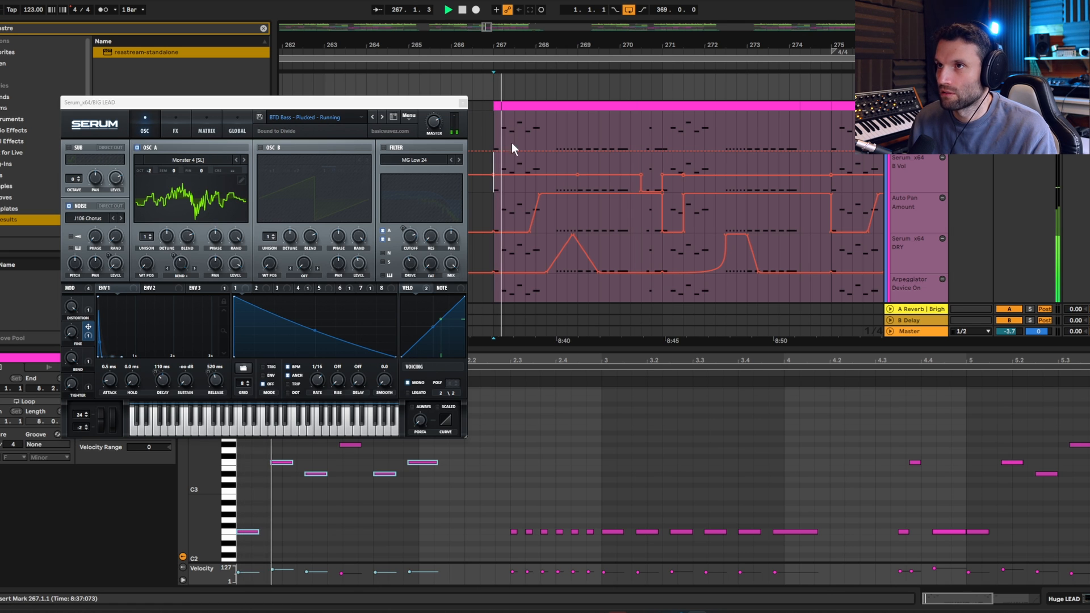
# Step: Bypass Serum's reverb, delay and distortion effects, and return to the oscillator page
pyautogui.click(177, 128)
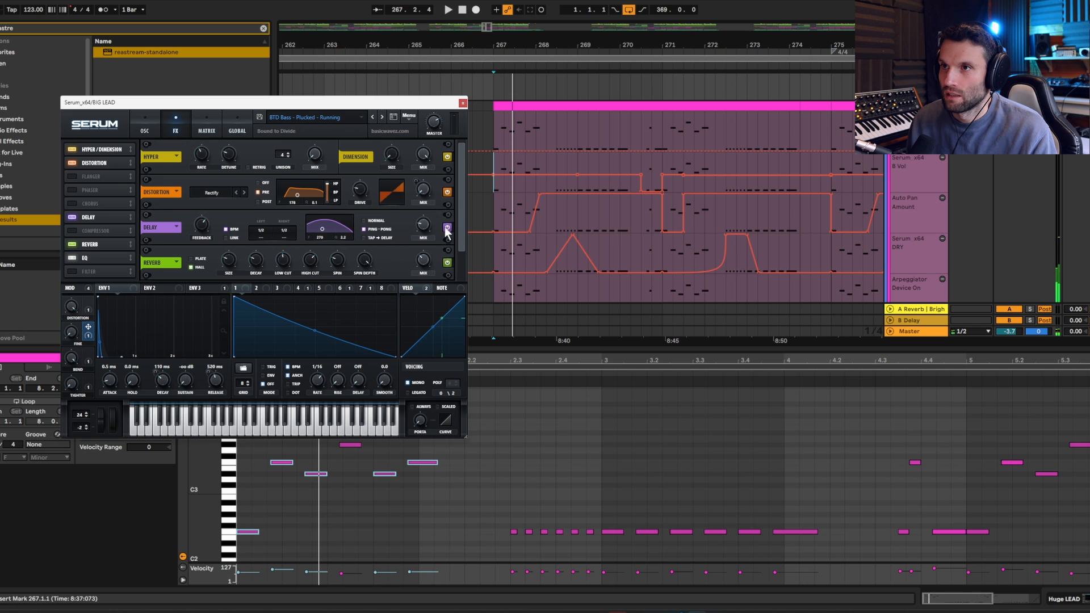
pyautogui.click(447, 262)
pyautogui.click(448, 228)
pyautogui.click(446, 192)
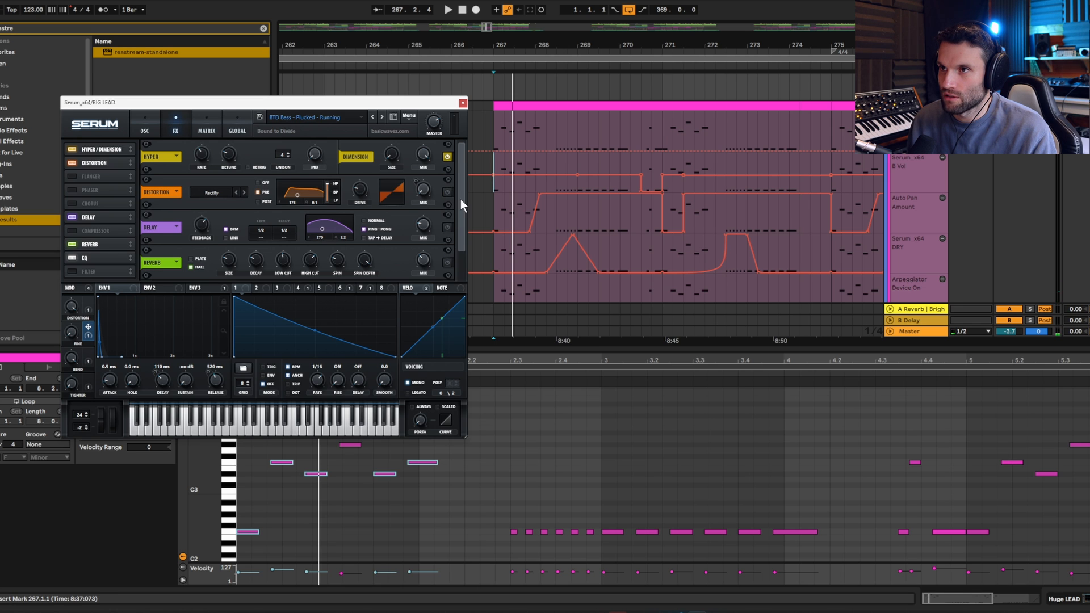
pyautogui.scroll(-1, 461, 200)
pyautogui.scroll(1, 461, 227)
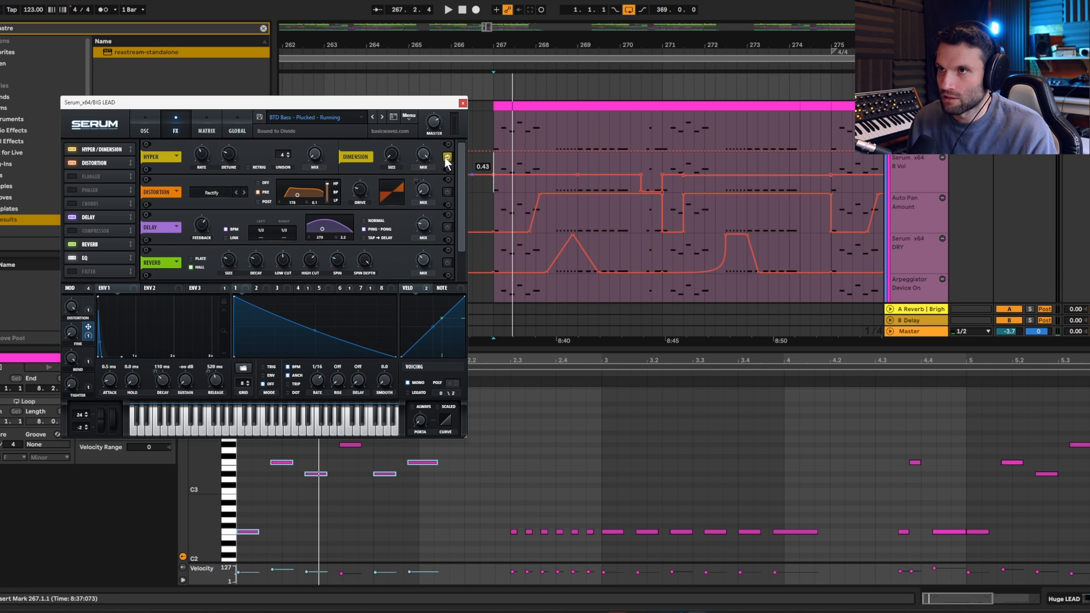
pyautogui.click(145, 126)
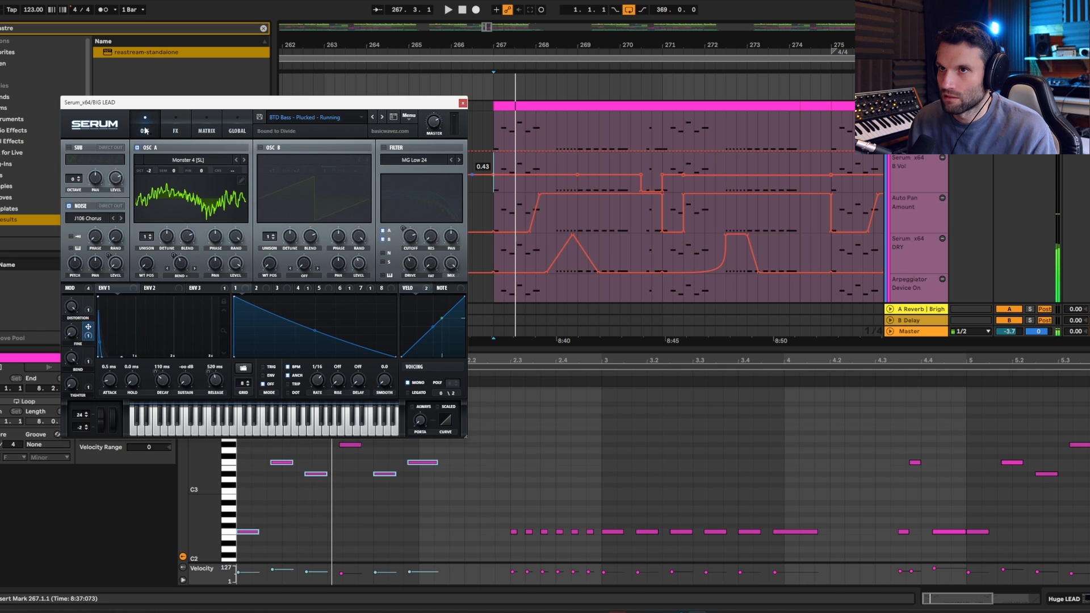
# Step: Group the BIG LEAD track's effects from Transient Master to the last EQ Eight into an Audio Effect Rack and switch the rack off
pyautogui.scroll(2, 922, 160)
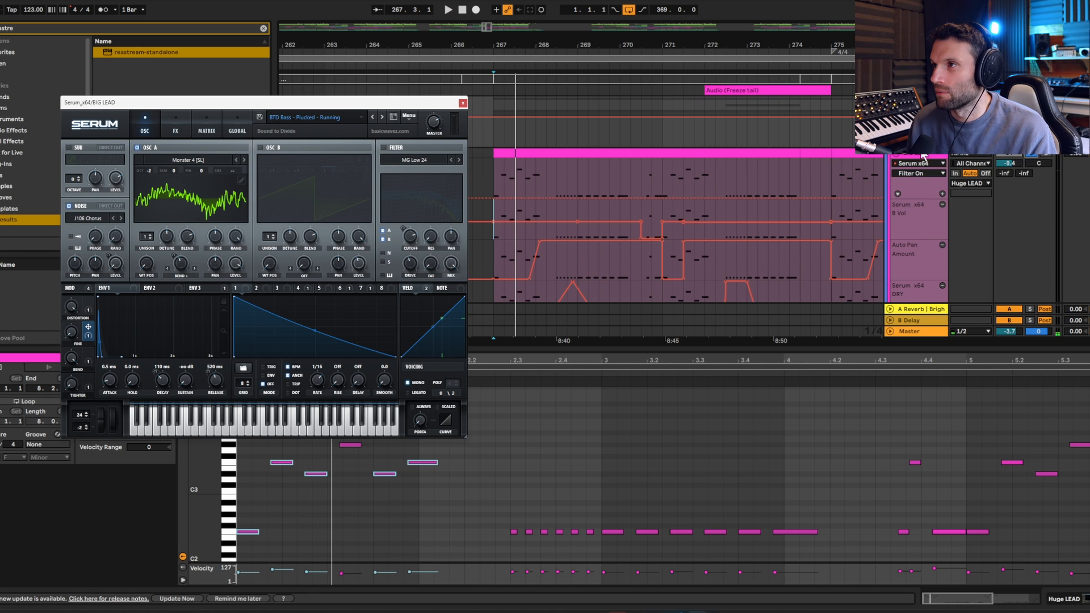
pyautogui.click(923, 160)
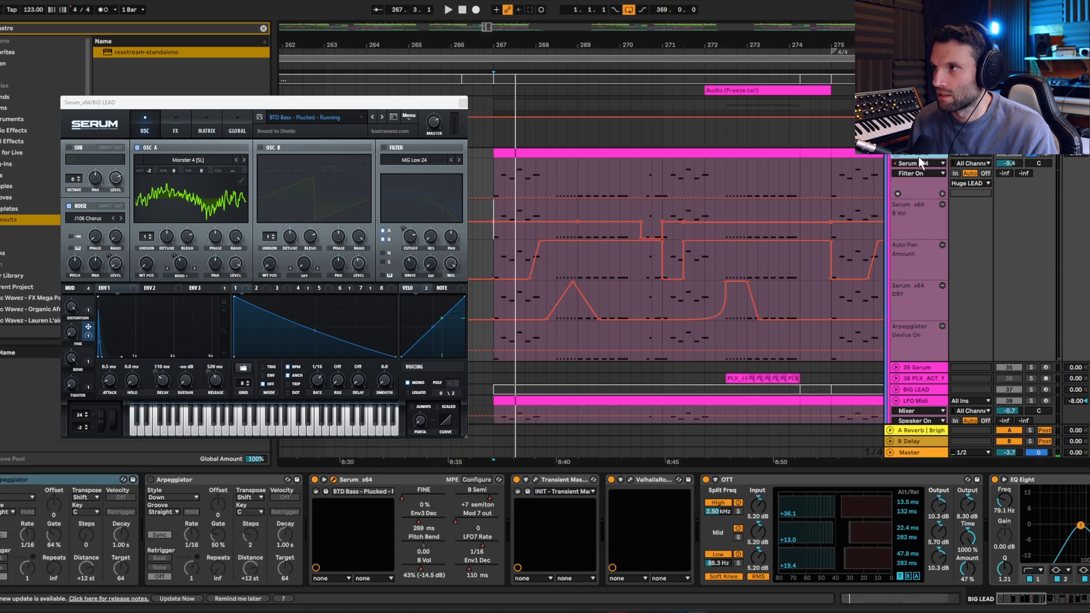
pyautogui.click(570, 479)
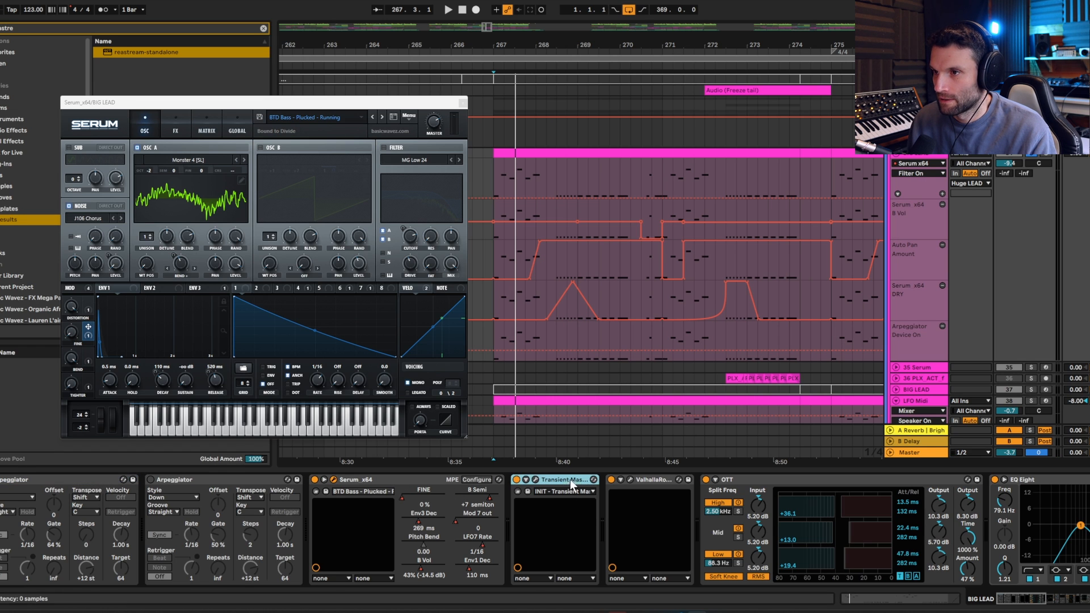
pyautogui.moveTo(1026, 598); pyautogui.dragTo(1073, 594)
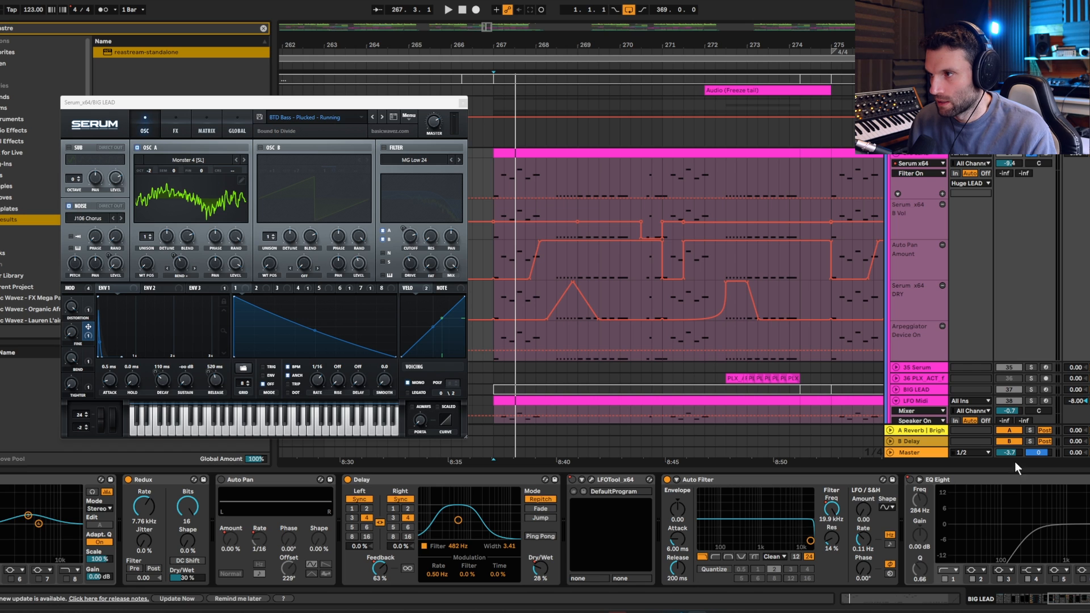
pyautogui.click(1006, 483)
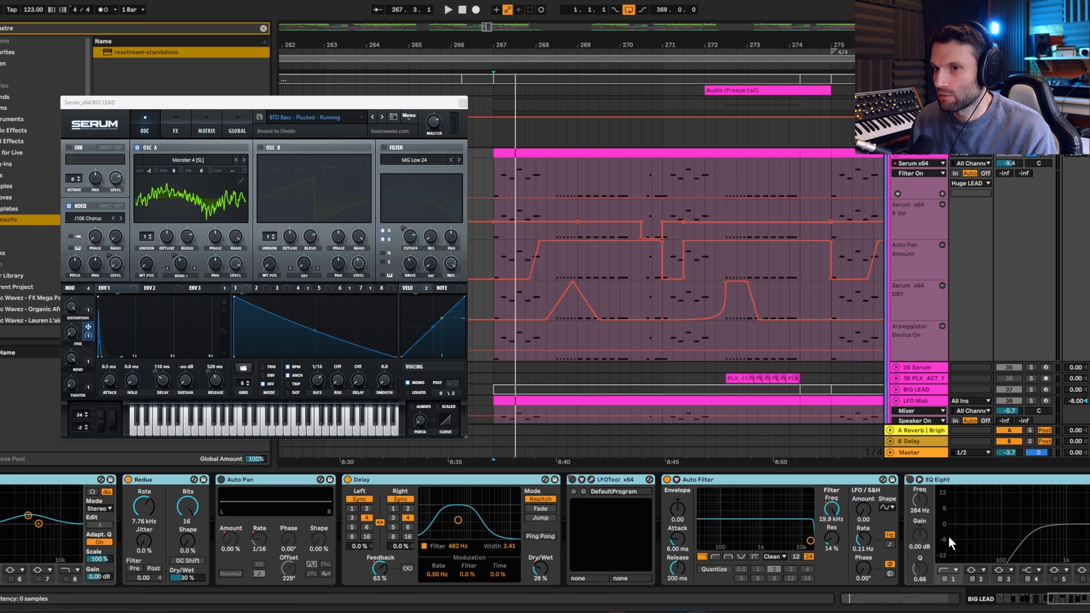
pyautogui.click(1041, 599)
pyautogui.moveTo(1041, 599); pyautogui.dragTo(1019, 600)
pyautogui.press('space')
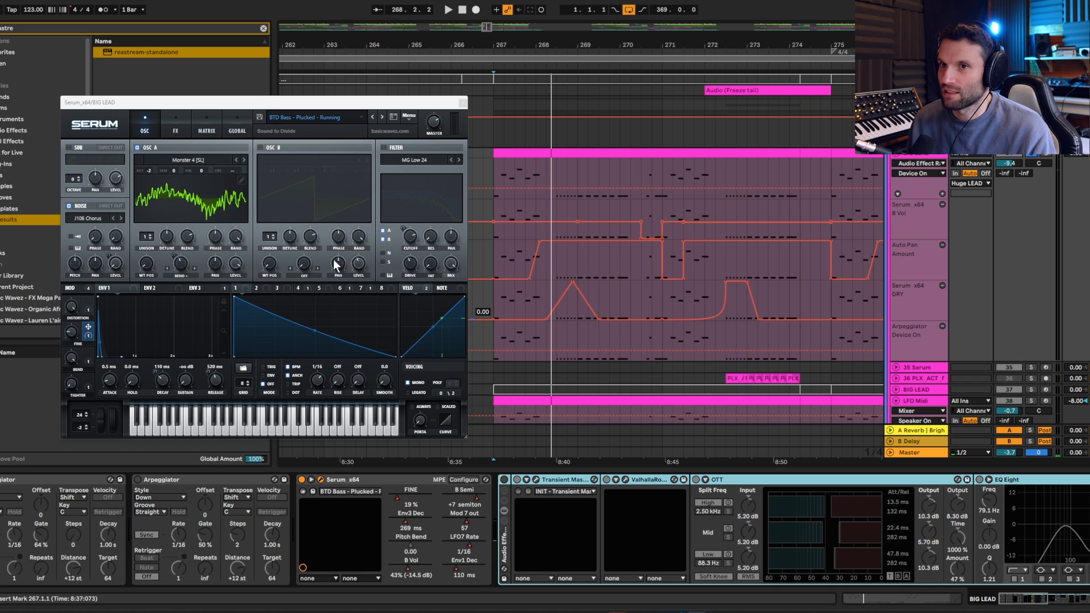
# Step: Switch off Serum's noise oscillator and play the lead from bar 267 with only oscillator A
pyautogui.click(68, 205)
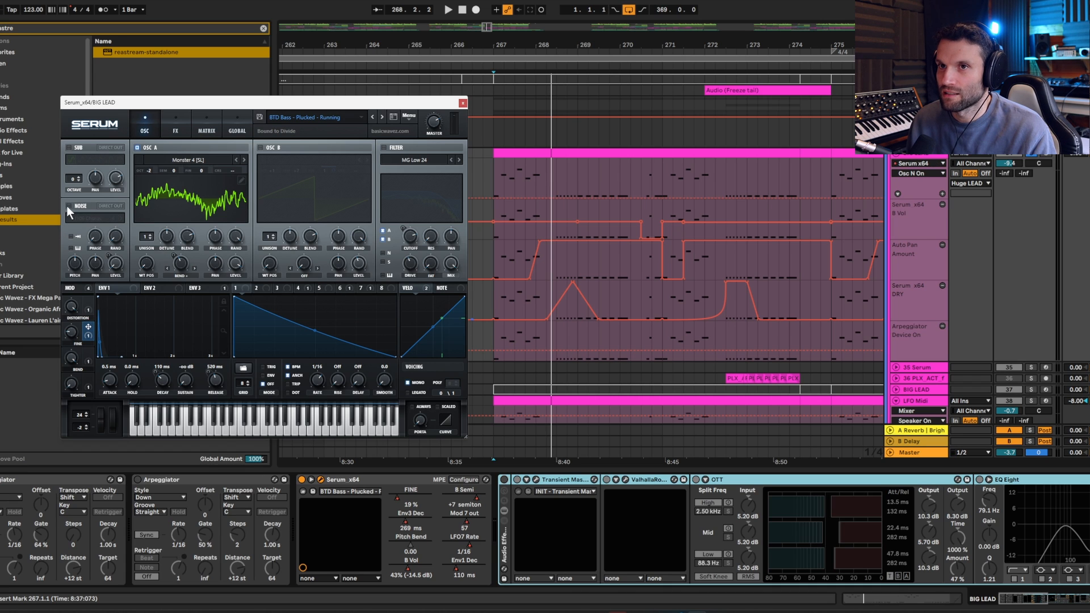
pyautogui.press('space')
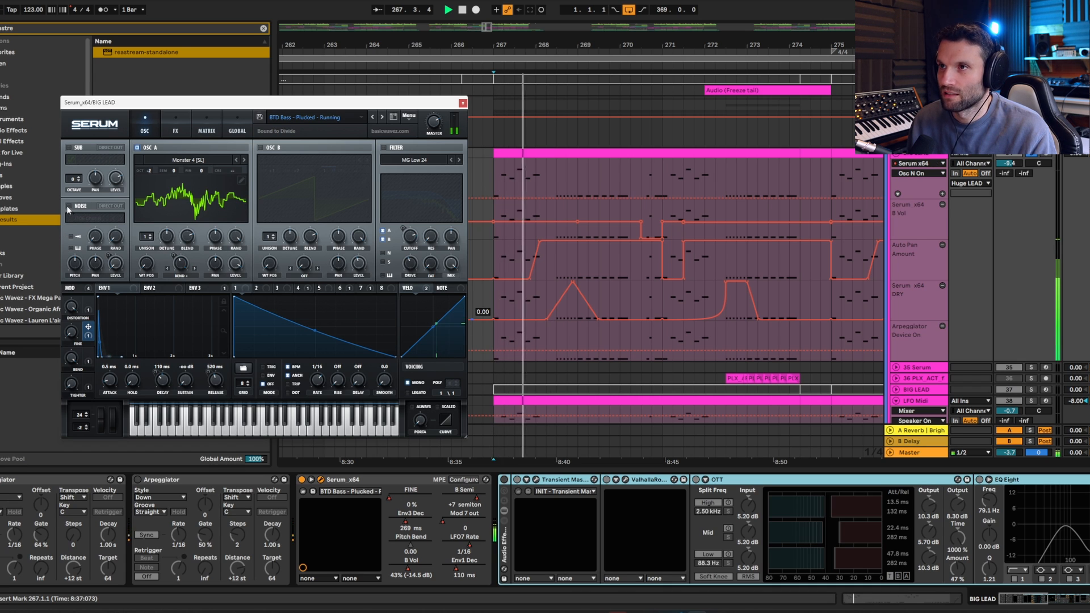
pyautogui.press('space')
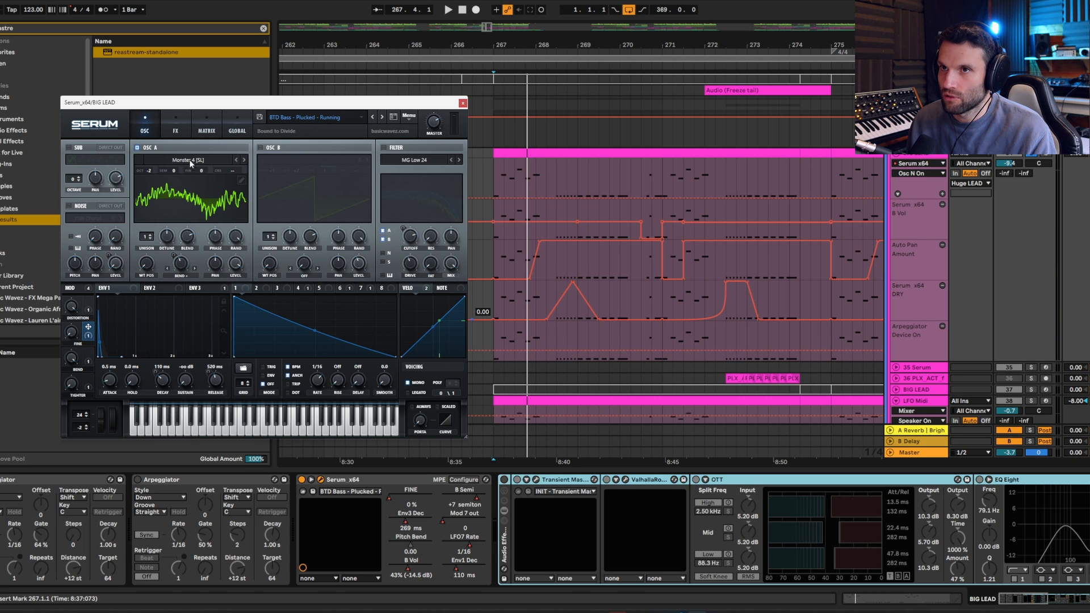
pyautogui.press('space')
pyautogui.press('space')
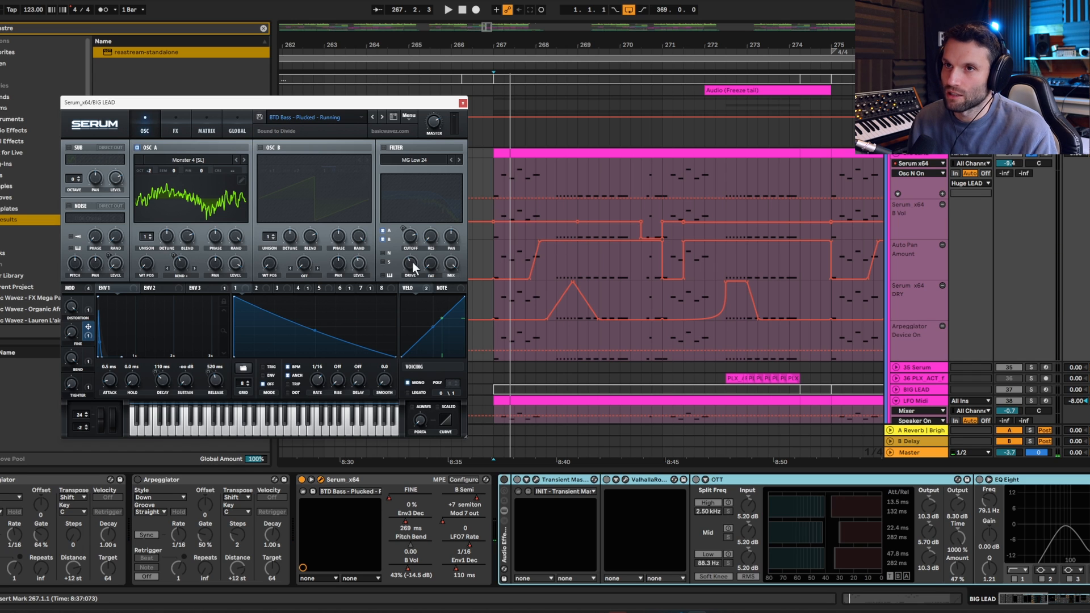
# Step: Play the lead from bar 267 with only oscillator A, and replay it with Serum's noise oscillator switched back on
pyautogui.press('space')
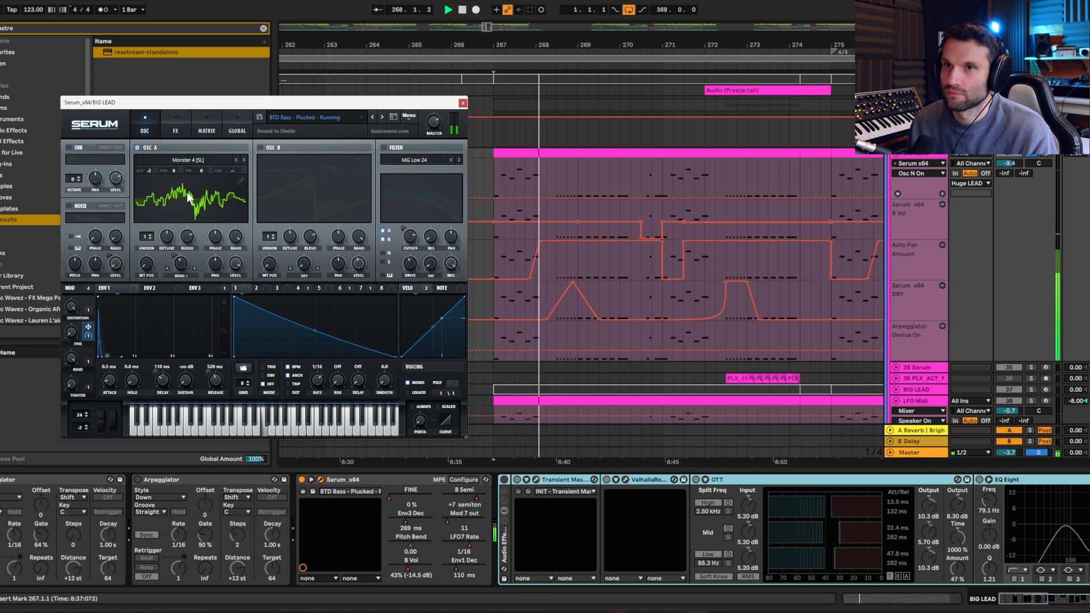
pyautogui.press('space')
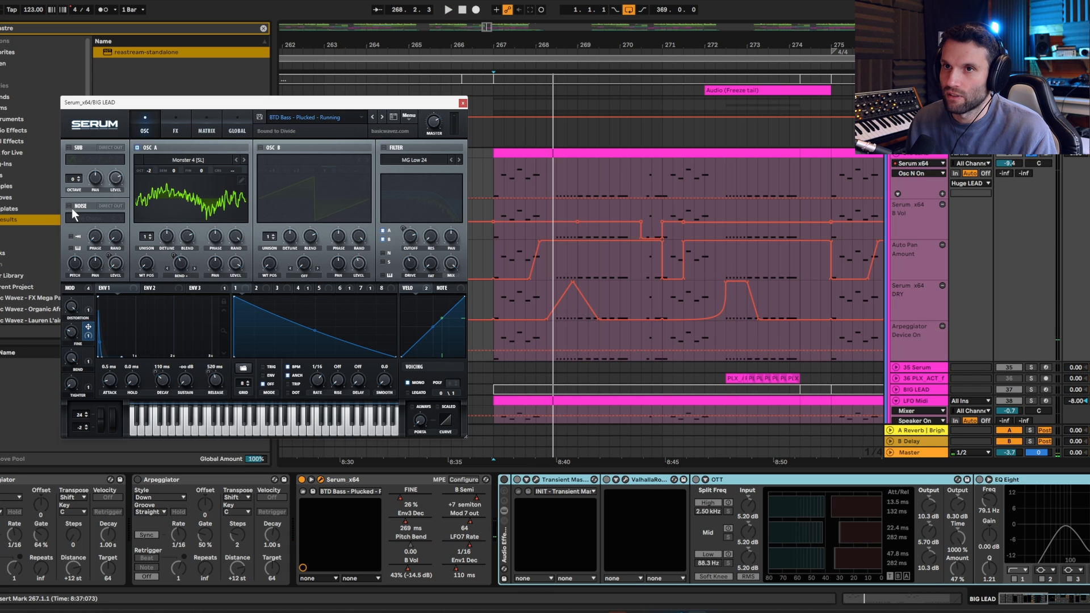
pyautogui.click(69, 205)
pyautogui.press('space')
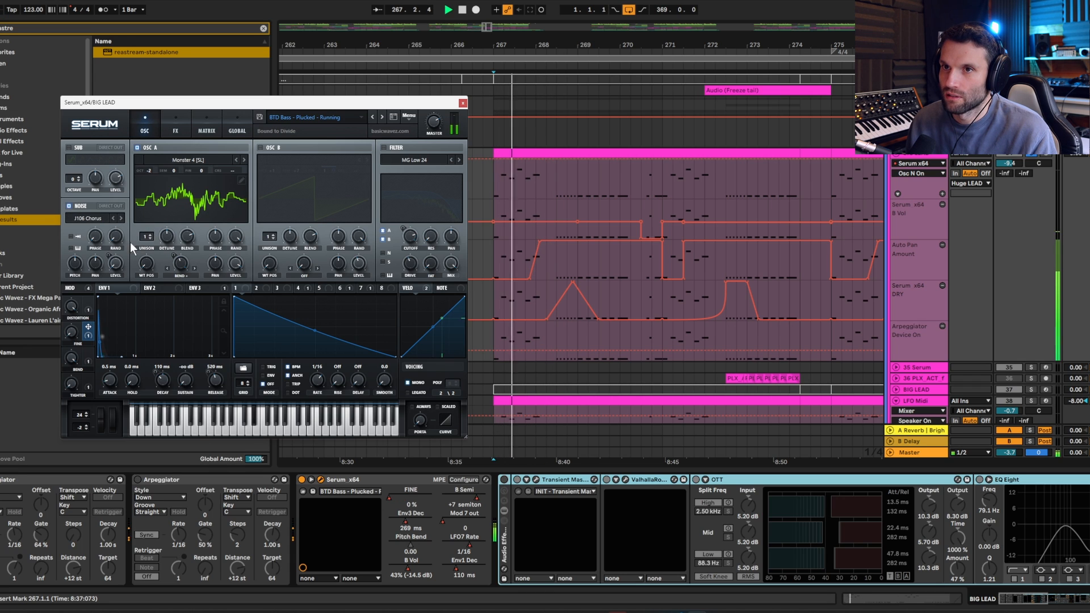
pyautogui.press('space')
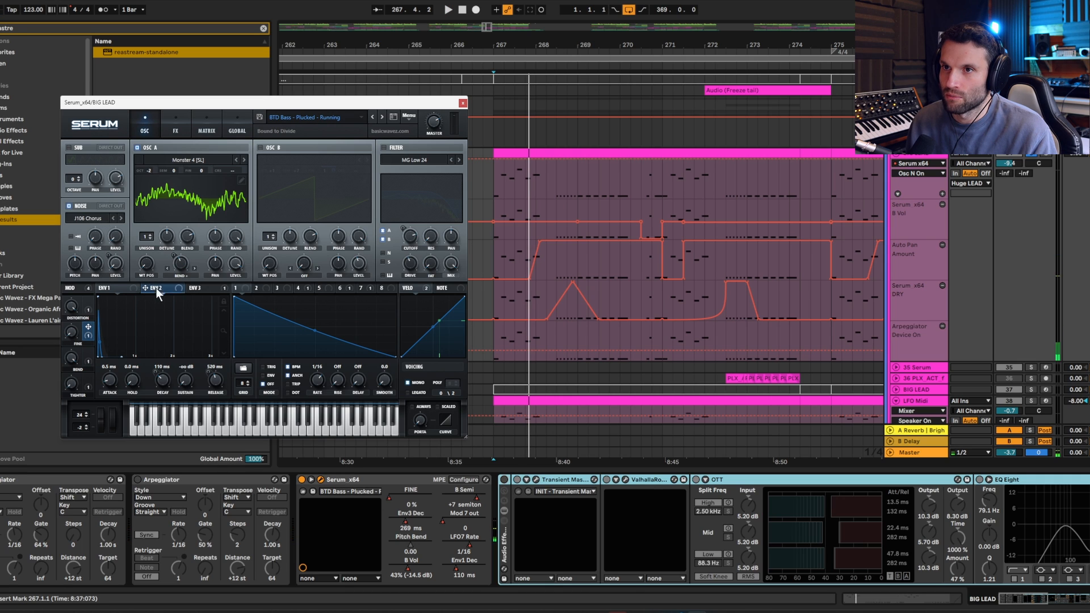
# Step: Look through Serum's envelopes and LFOs for the modulator assigned to the noise level, and play the lead from bar 267
pyautogui.click(211, 292)
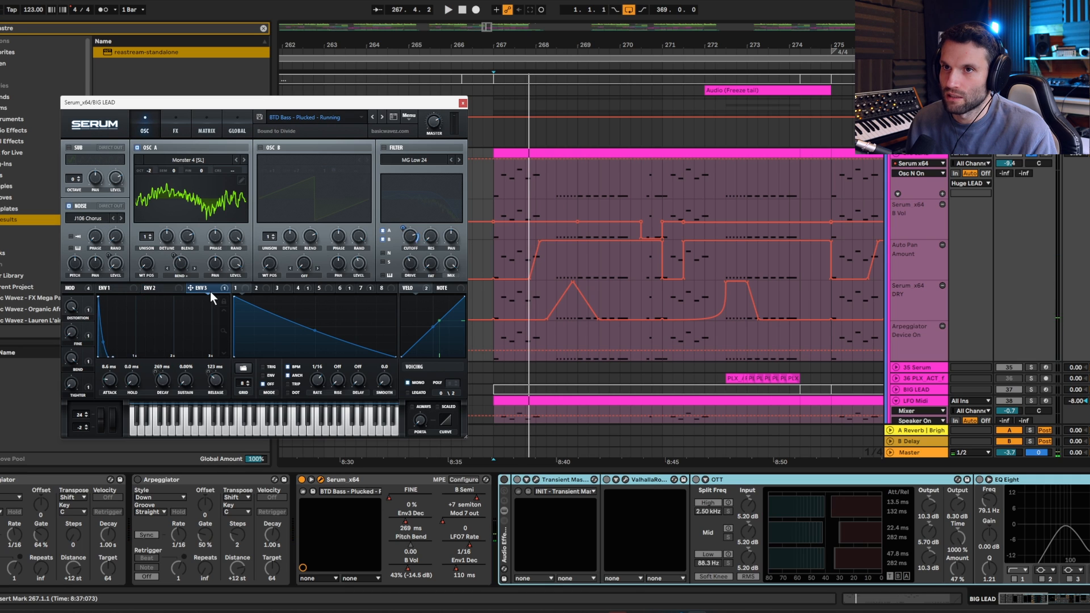
pyautogui.click(257, 290)
pyautogui.rightClick(118, 267)
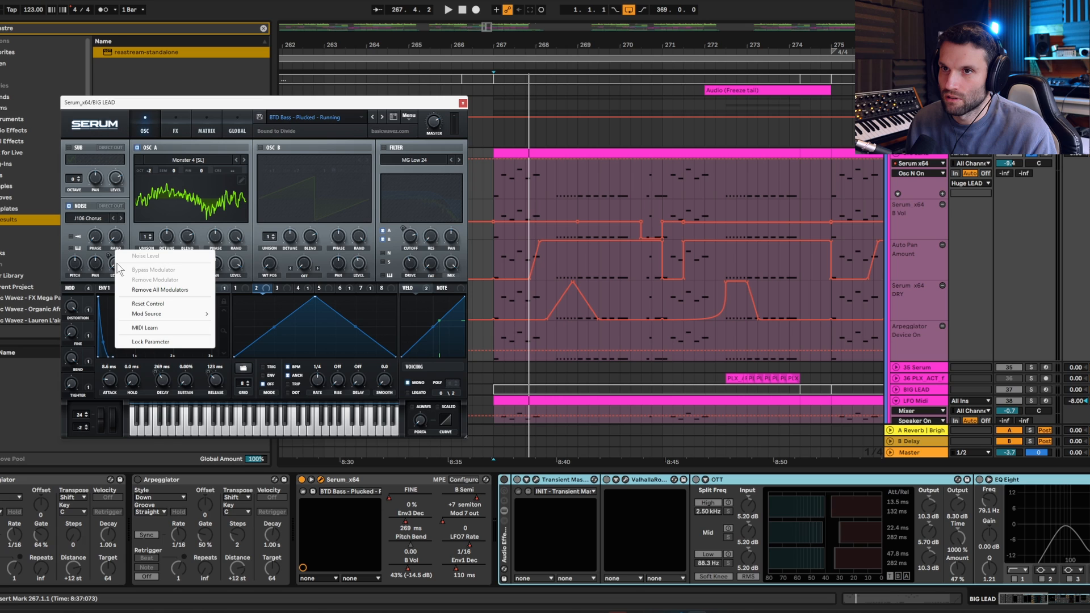
pyautogui.click(347, 288)
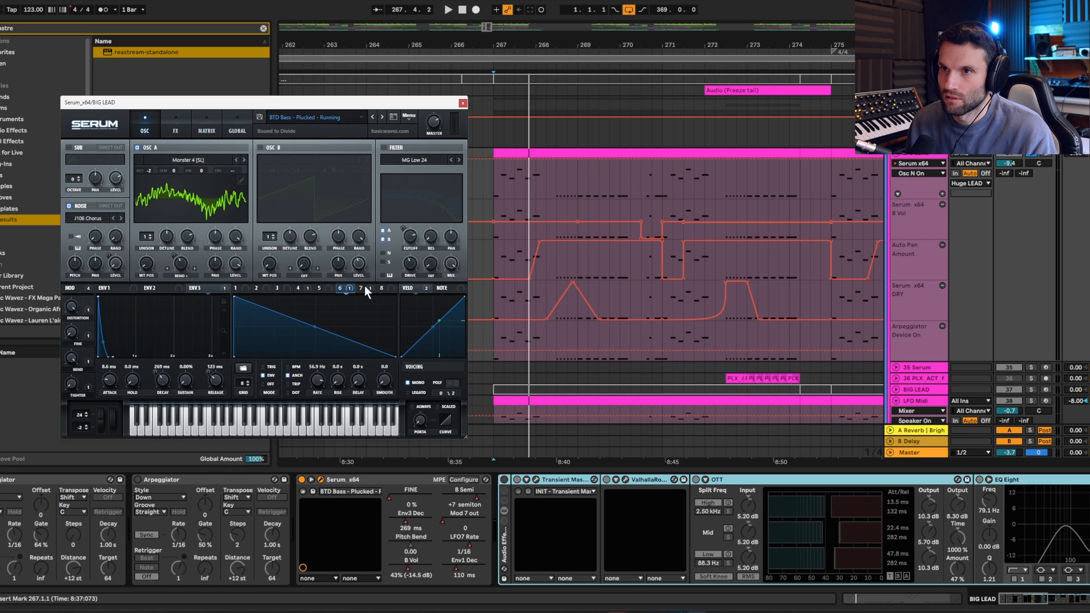
pyautogui.click(366, 287)
pyautogui.click(247, 288)
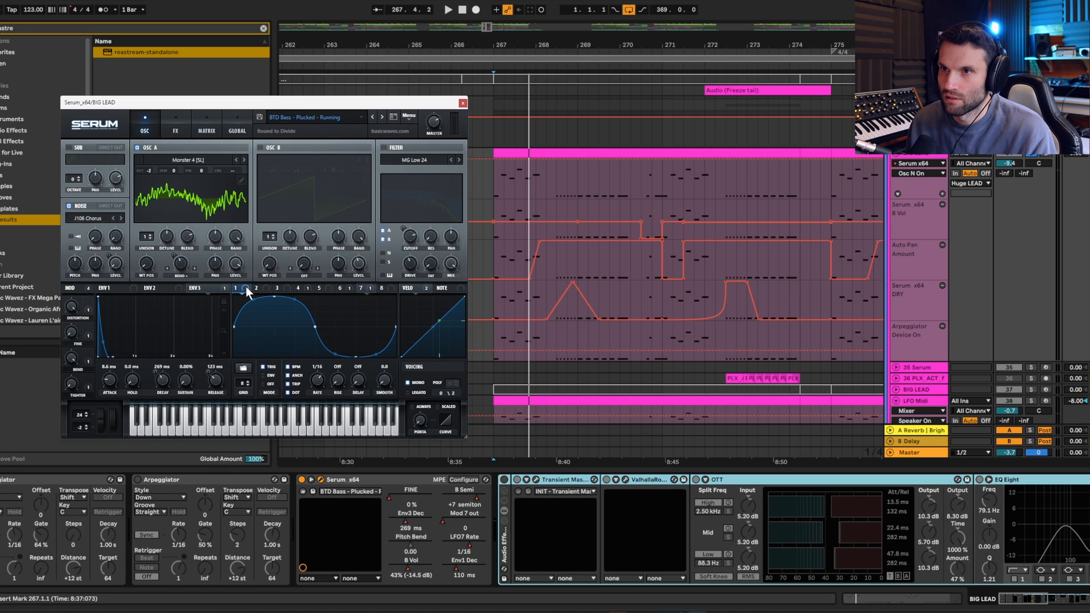
pyautogui.click(153, 288)
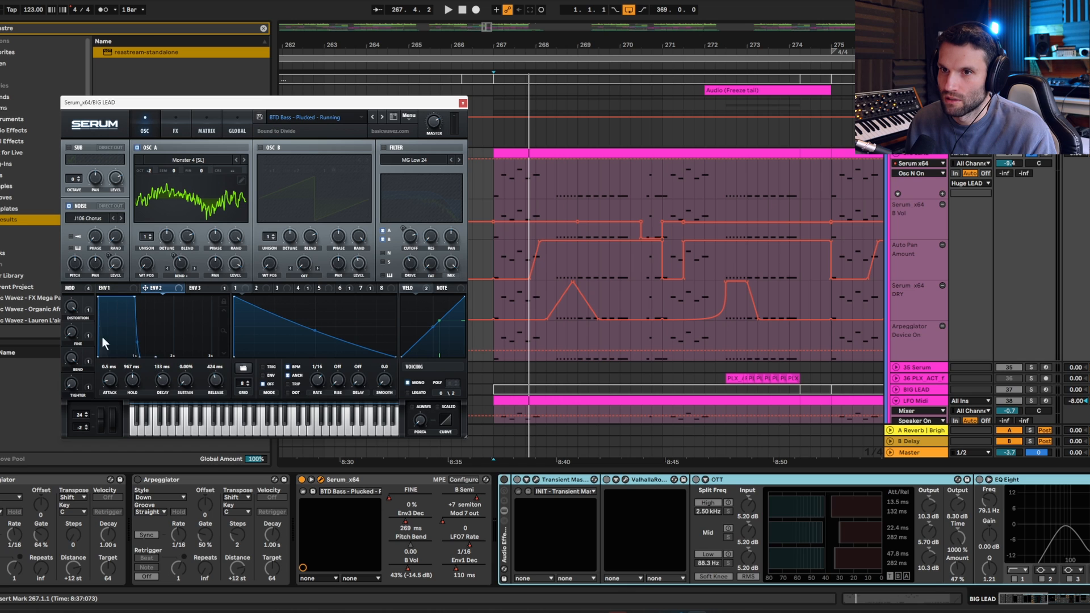
pyautogui.press('space')
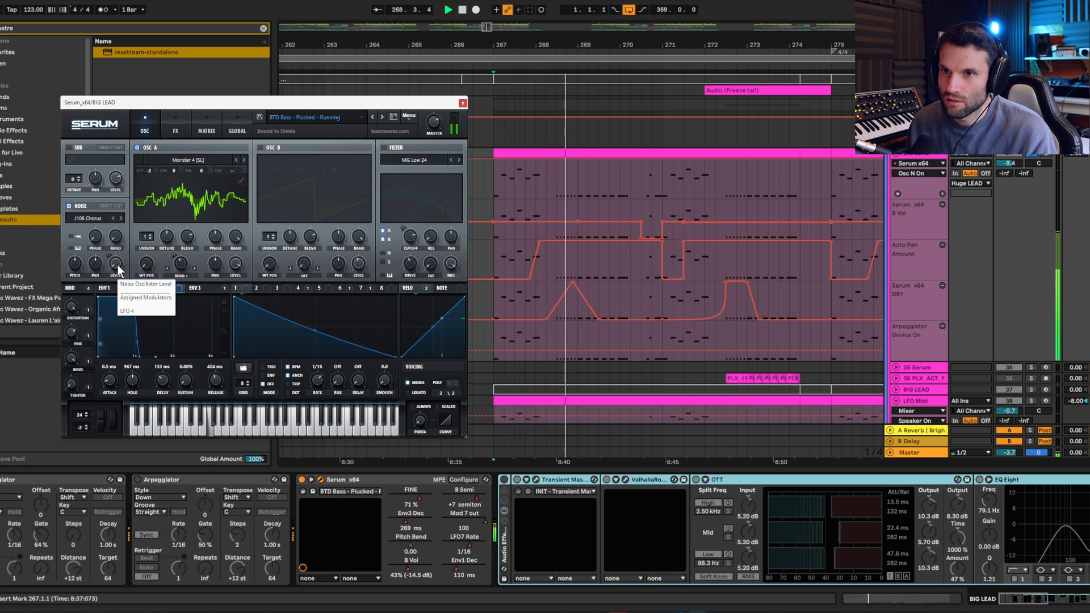
pyautogui.press('space')
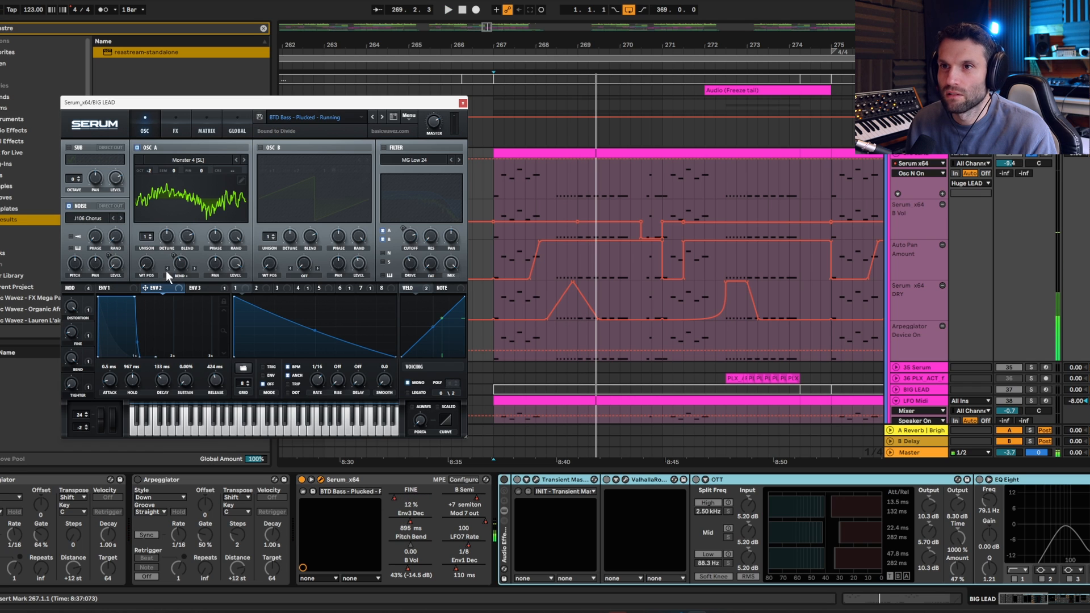
# Step: Inspect the modulation destinations of LFO 6 and LFO 7, and play the lead from bar 267
pyautogui.click(370, 288)
pyautogui.click(344, 288)
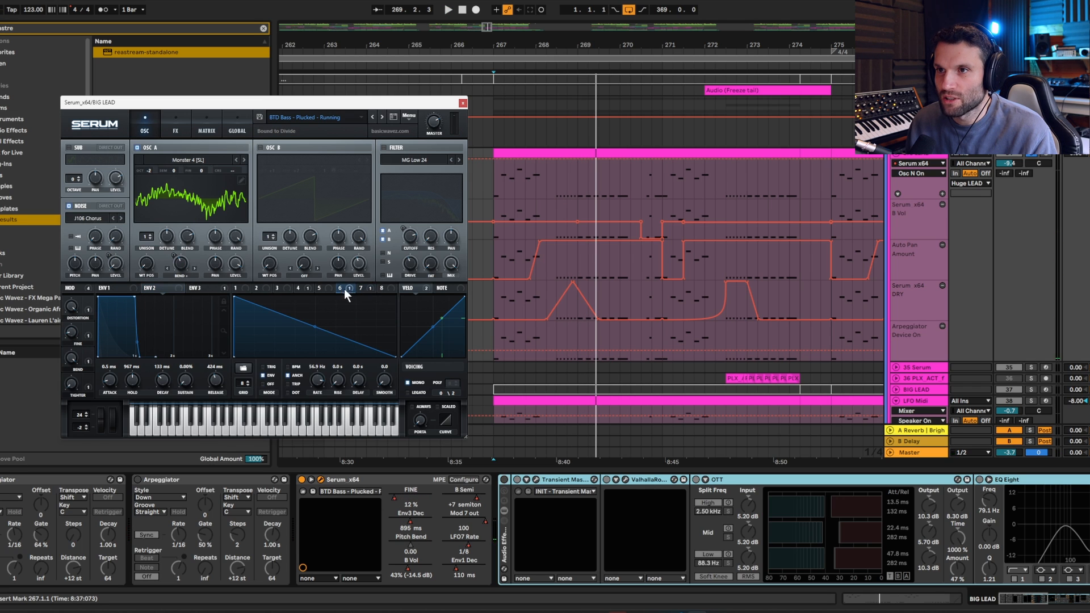
pyautogui.press('space')
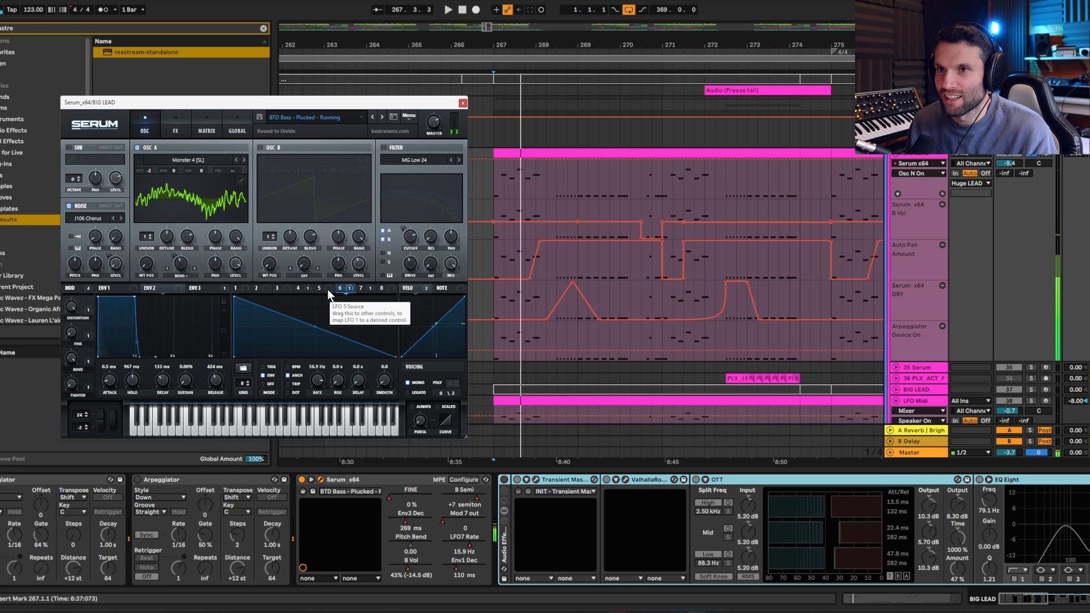
pyautogui.press('space')
pyautogui.rightClick(341, 288)
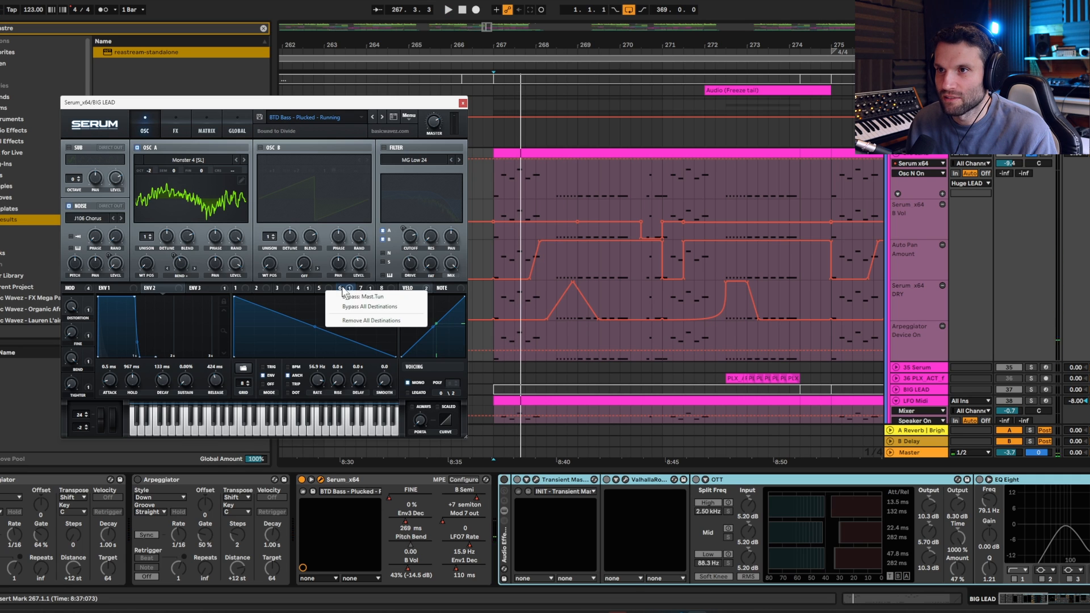
pyautogui.click(341, 286)
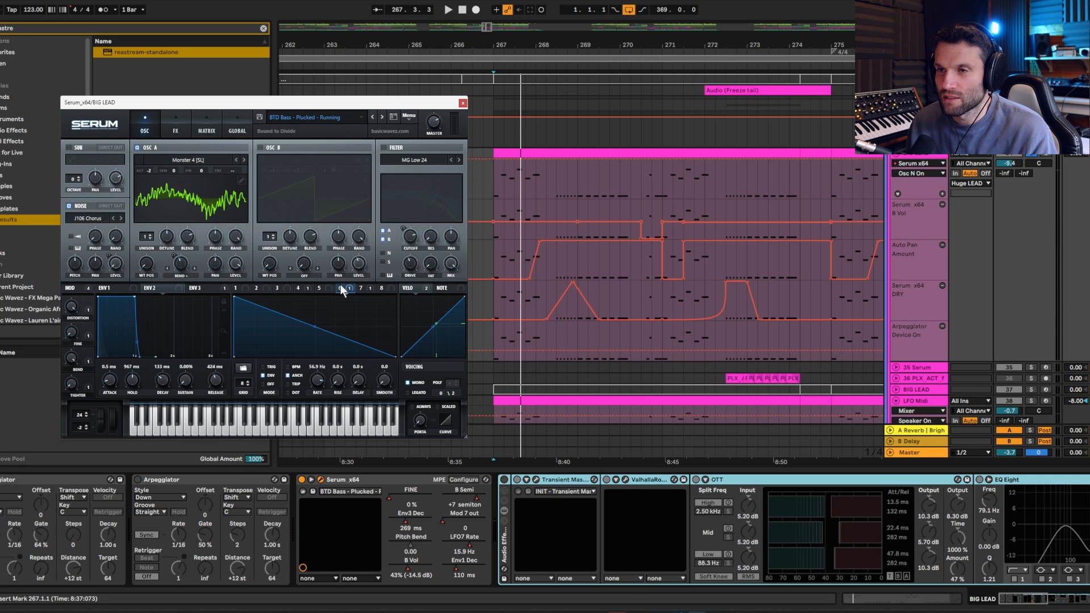
pyautogui.click(365, 285)
pyautogui.rightClick(365, 285)
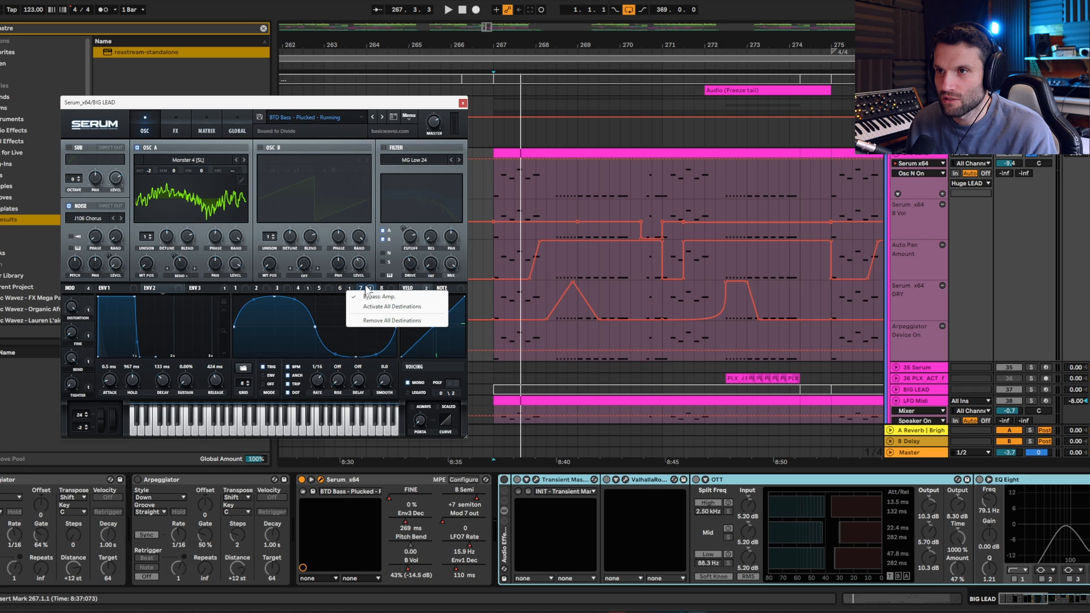
pyautogui.click(327, 289)
# Step: Inspect LFO 4's modulation destinations and play the lead from bar 267 to hear it on the noise level
pyautogui.click(304, 286)
pyautogui.rightClick(305, 286)
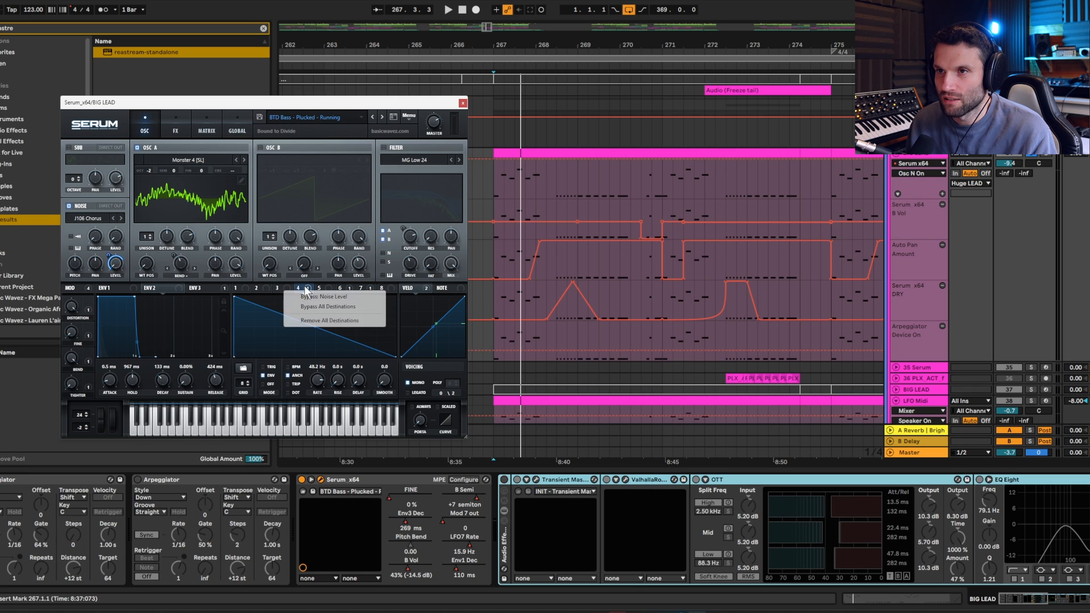
pyautogui.click(307, 289)
pyautogui.rightClick(305, 296)
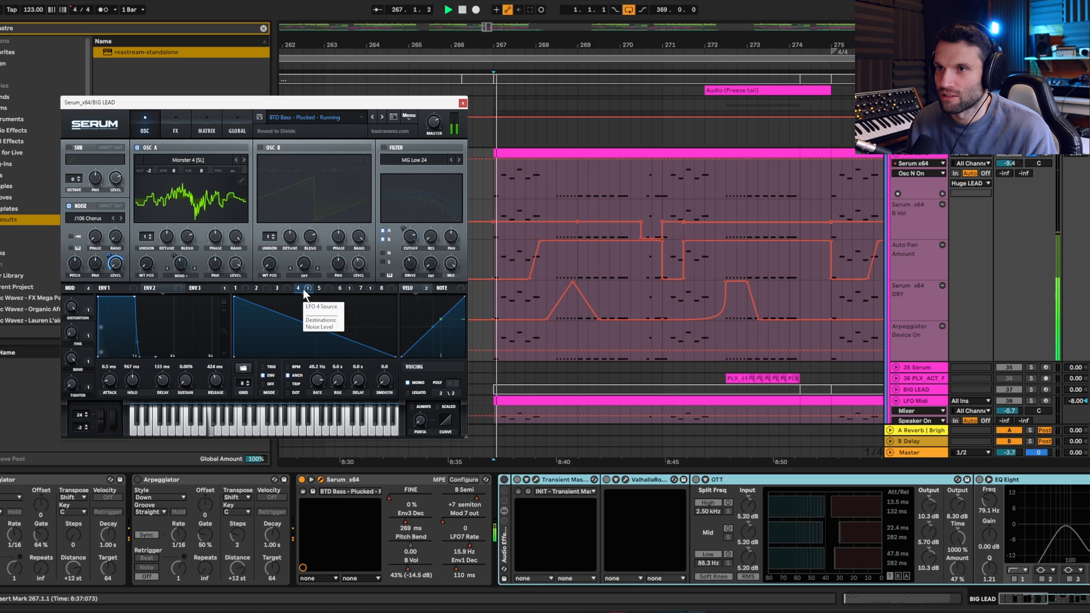
pyautogui.click(306, 299)
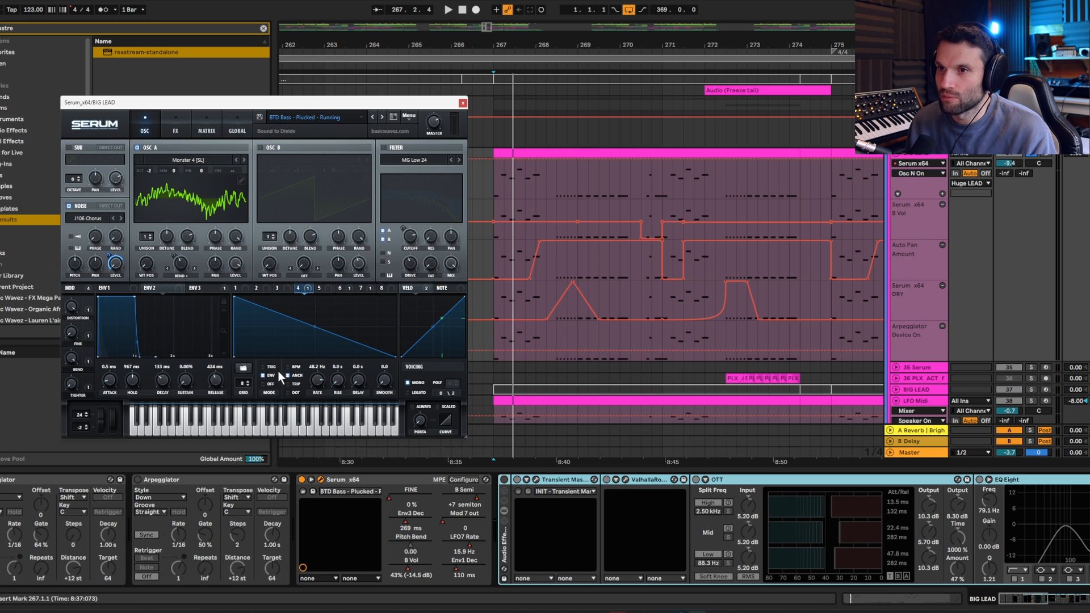
pyautogui.press('space')
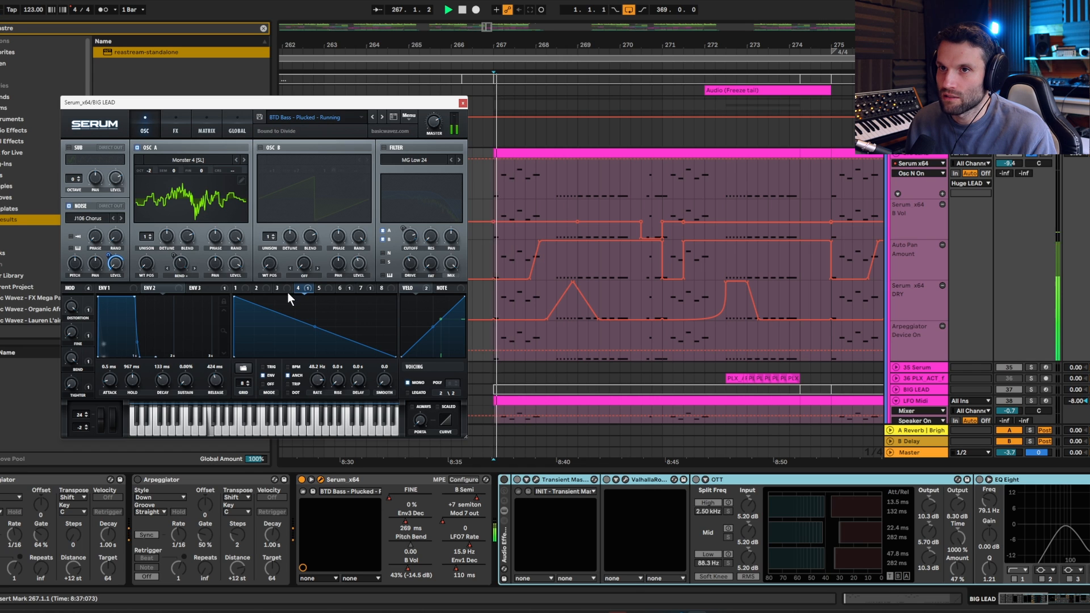
pyautogui.press('space')
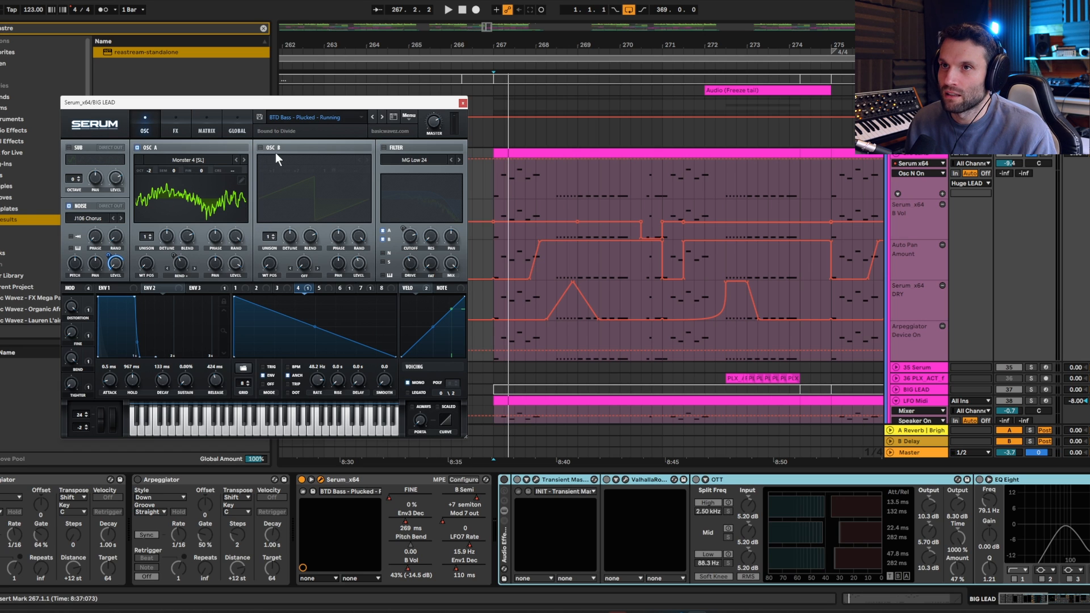
# Step: Switch oscillator B back on in Serum and play the lead from bar 267
pyautogui.click(259, 149)
pyautogui.press('space')
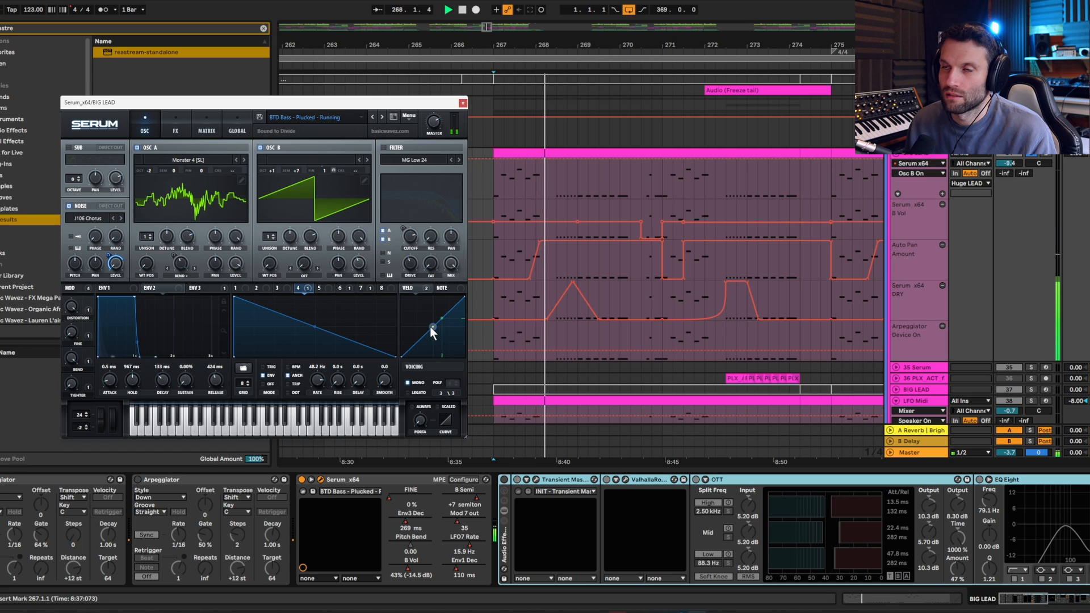
pyautogui.press('space')
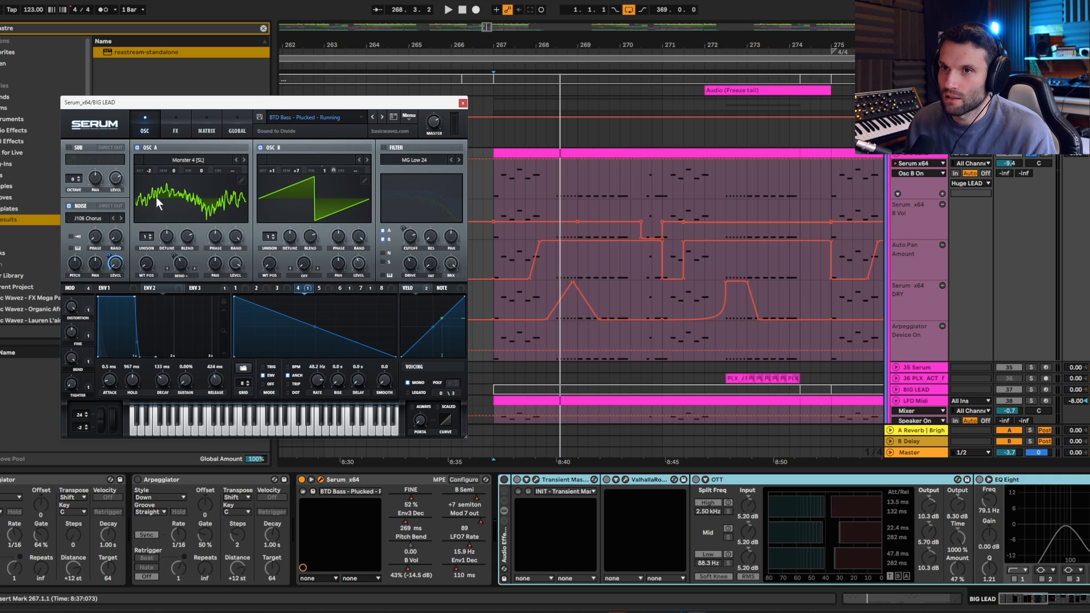
# Step: Enable Serum's Hyper/Dimension effect, comparing the lead from bar 267 with the effect on and off
pyautogui.click(175, 126)
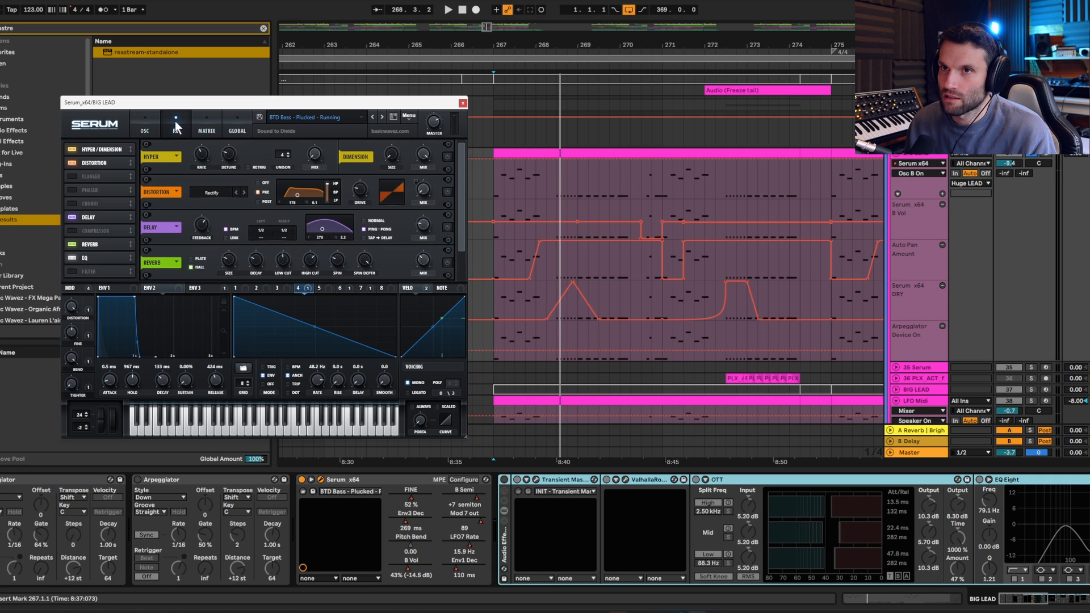
pyautogui.click(448, 157)
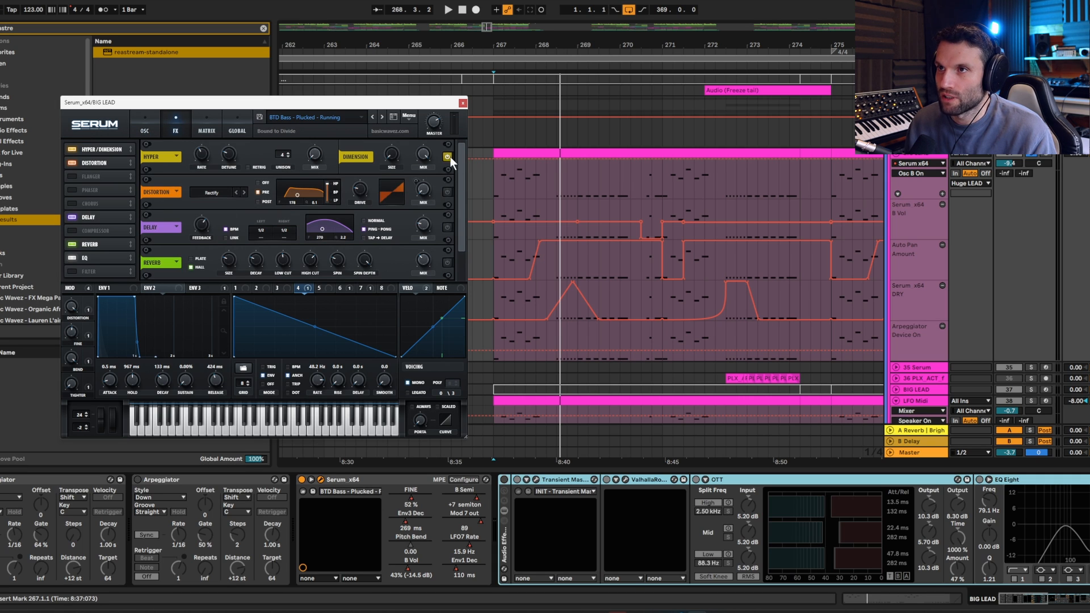
pyautogui.press('space')
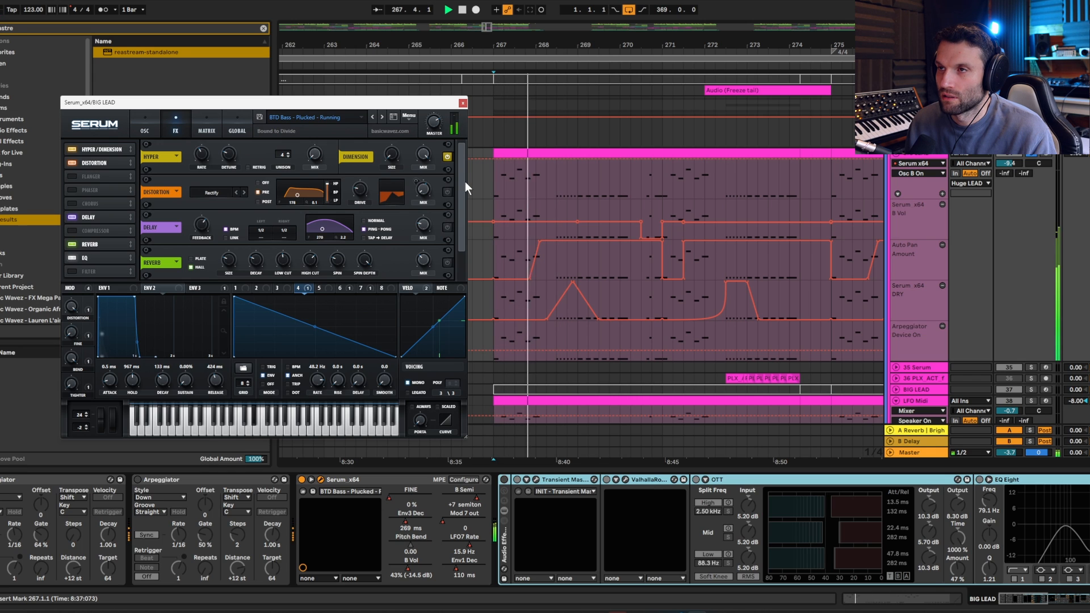
pyautogui.press('space')
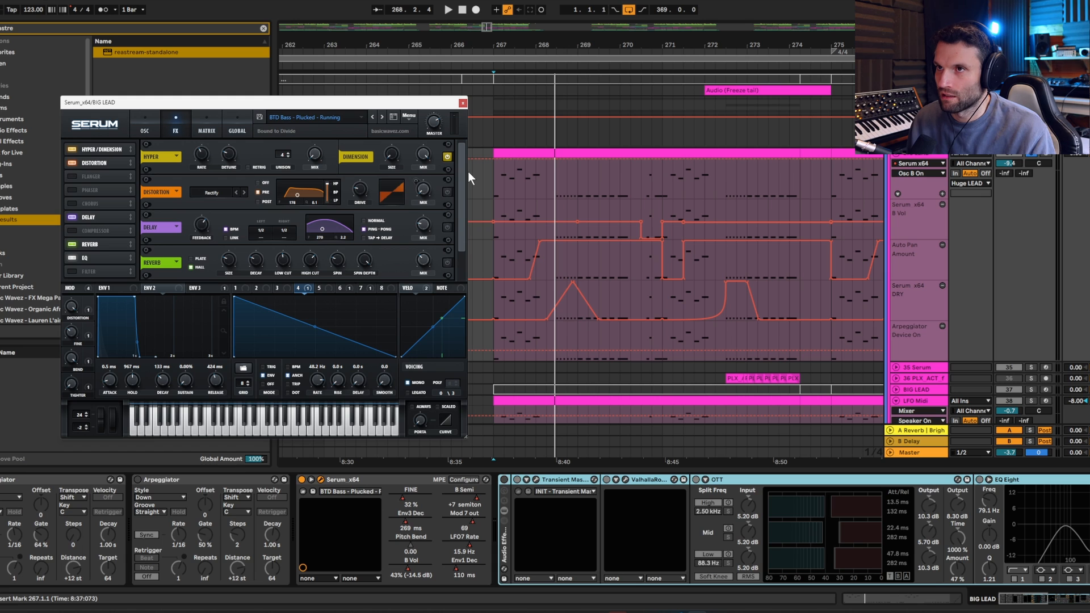
pyautogui.click(447, 157)
pyautogui.press('space')
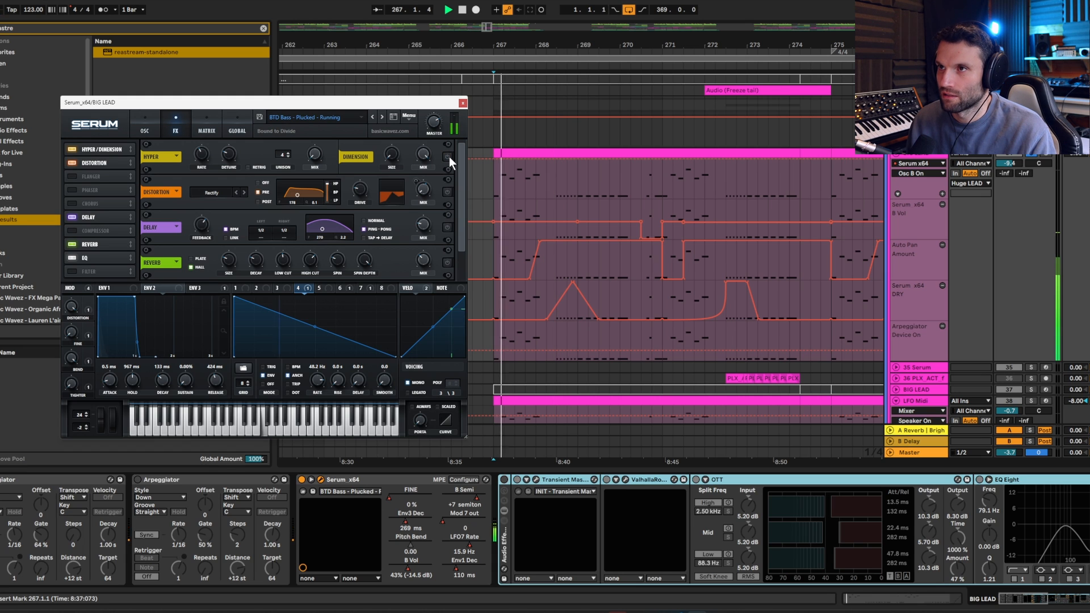
pyautogui.click(448, 157)
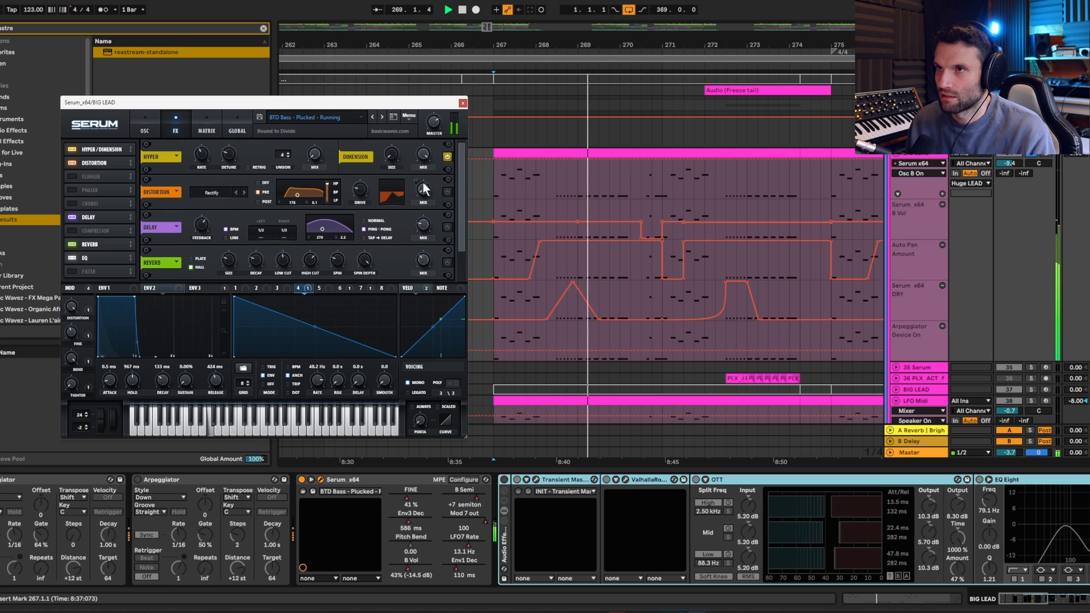
pyautogui.press('space')
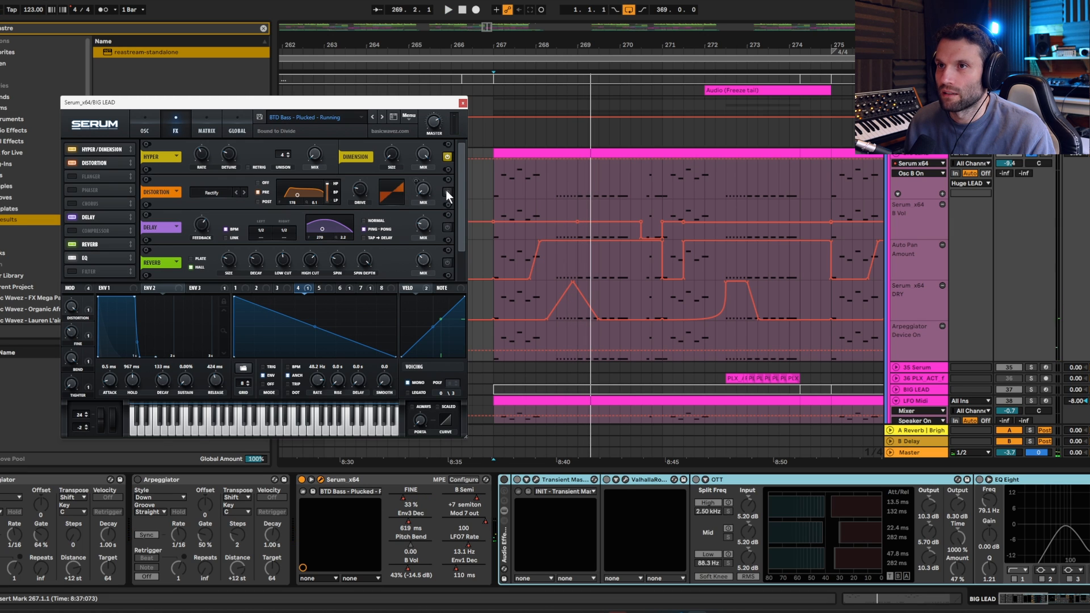
# Step: Enable Serum's Rectify distortion effect and play the lead from bar 267
pyautogui.click(447, 193)
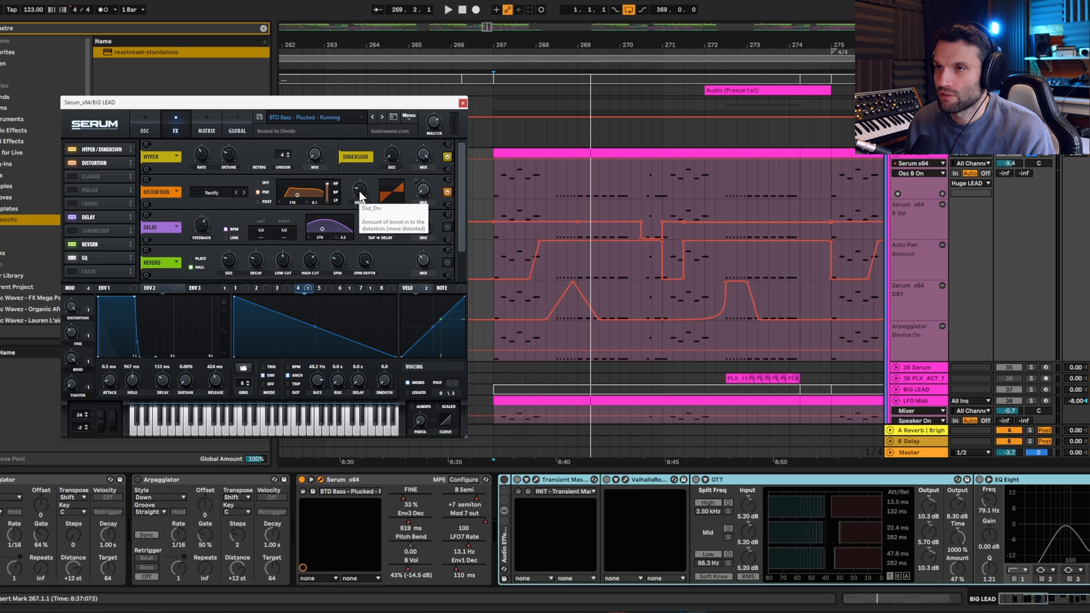
pyautogui.press('space')
pyautogui.press('space')
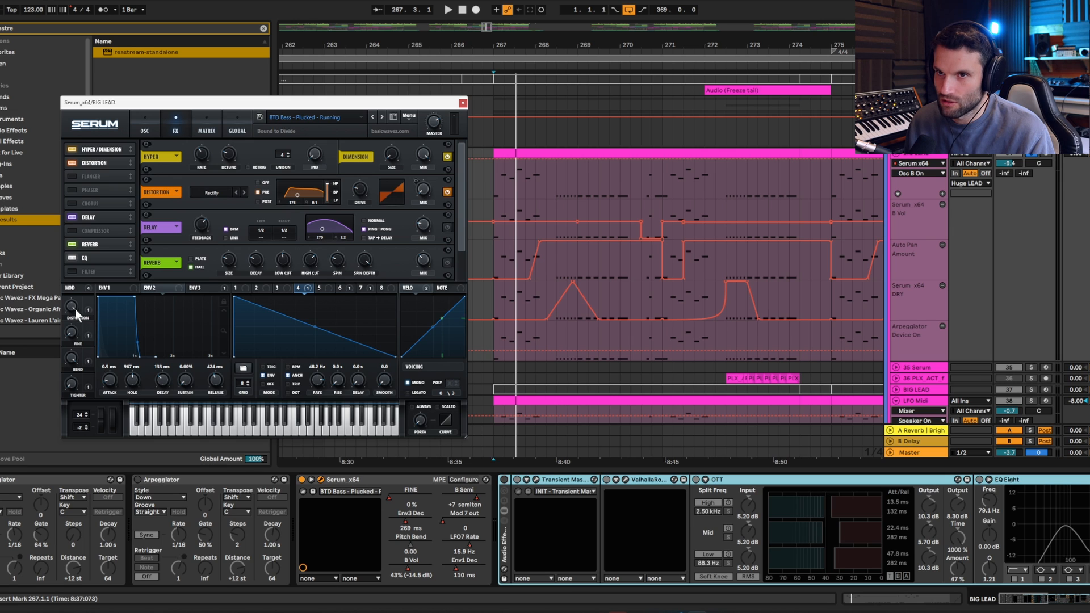
# Step: Set the distortion mix to 64%, play the lead from bar 267 and bypass the distortion for comparison
pyautogui.click(423, 192)
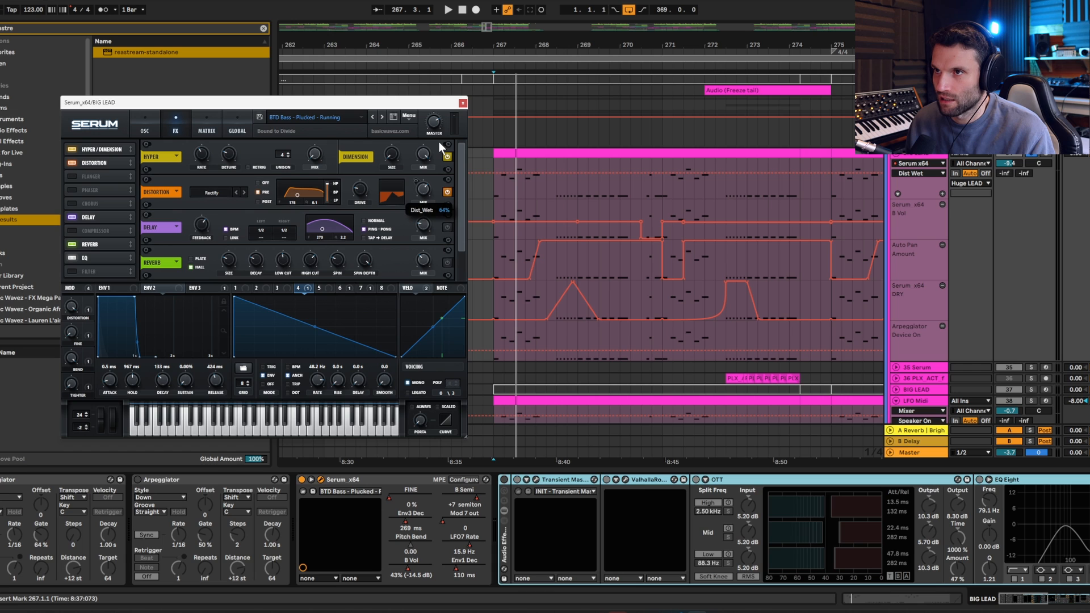
pyautogui.press('space')
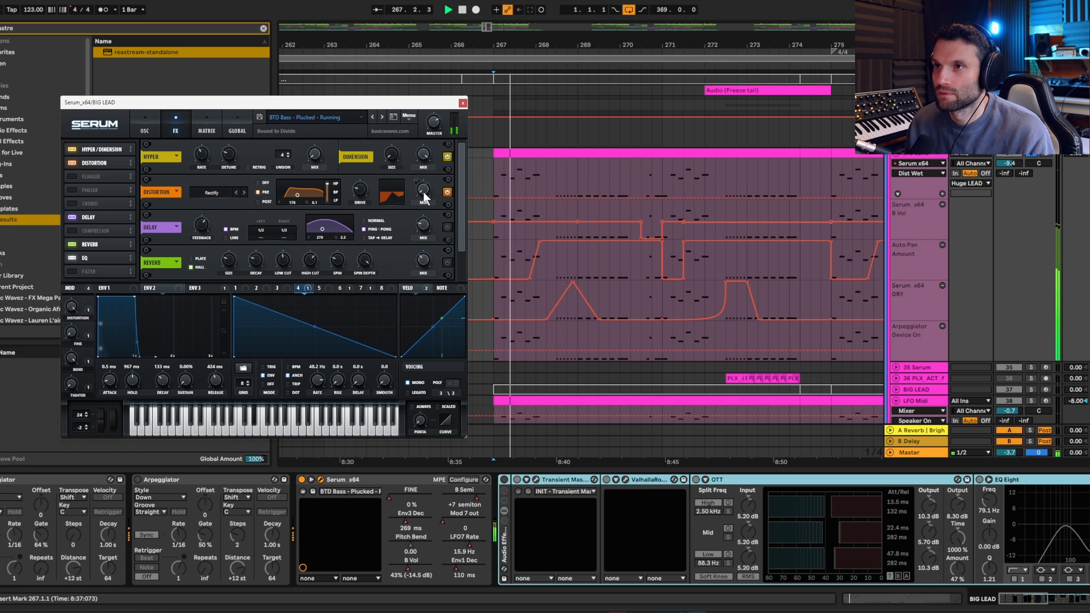
pyautogui.click(447, 192)
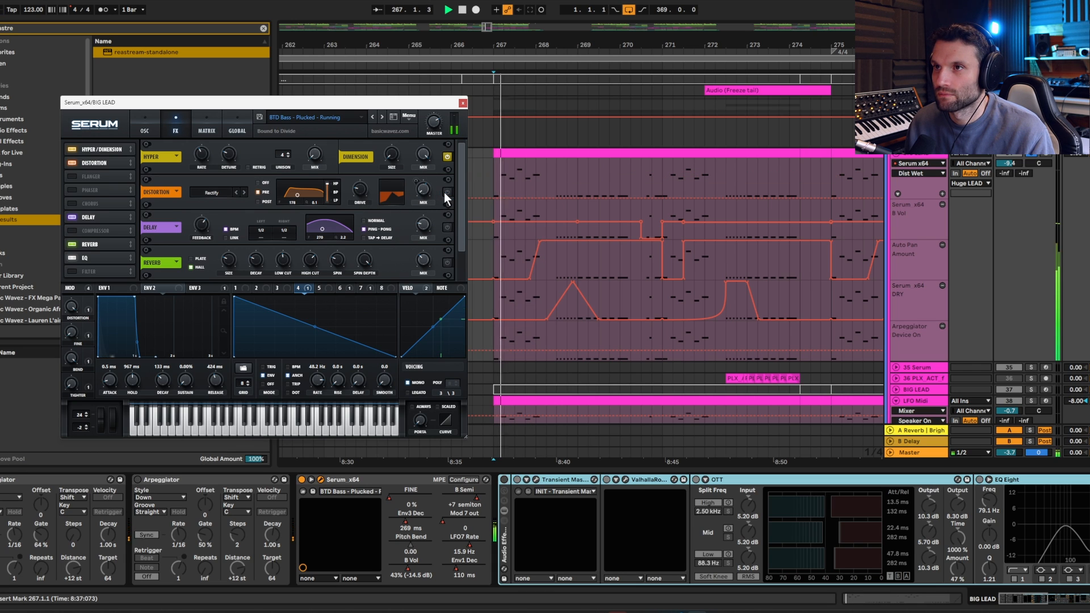
# Step: Switch the Rectify distortion back on, then enable Serum's delay and play the lead from bar 267
pyautogui.click(447, 192)
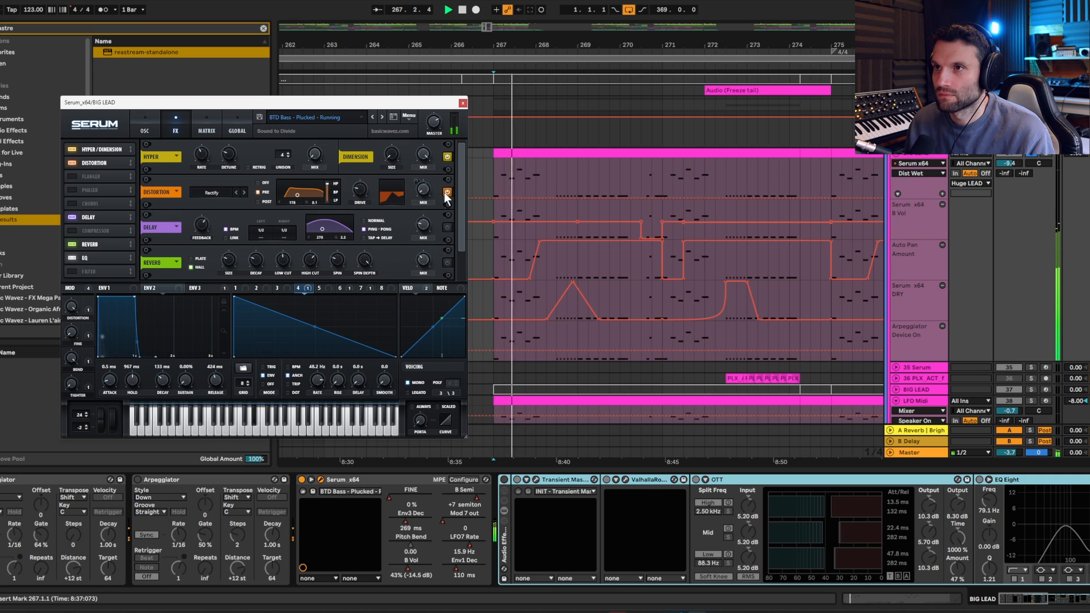
pyautogui.press('space')
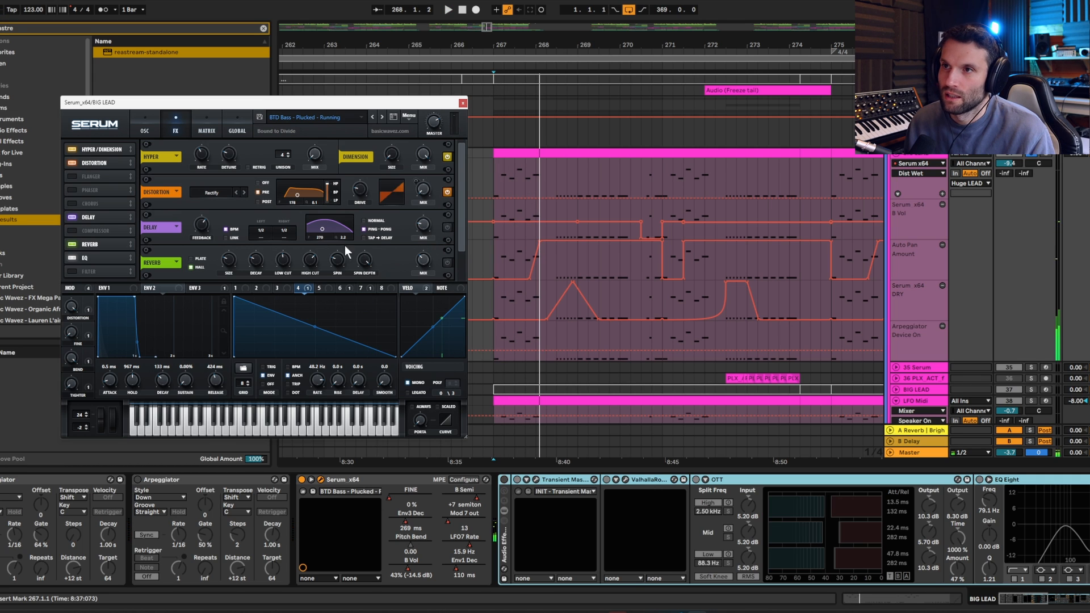
pyautogui.click(447, 227)
pyautogui.press('space')
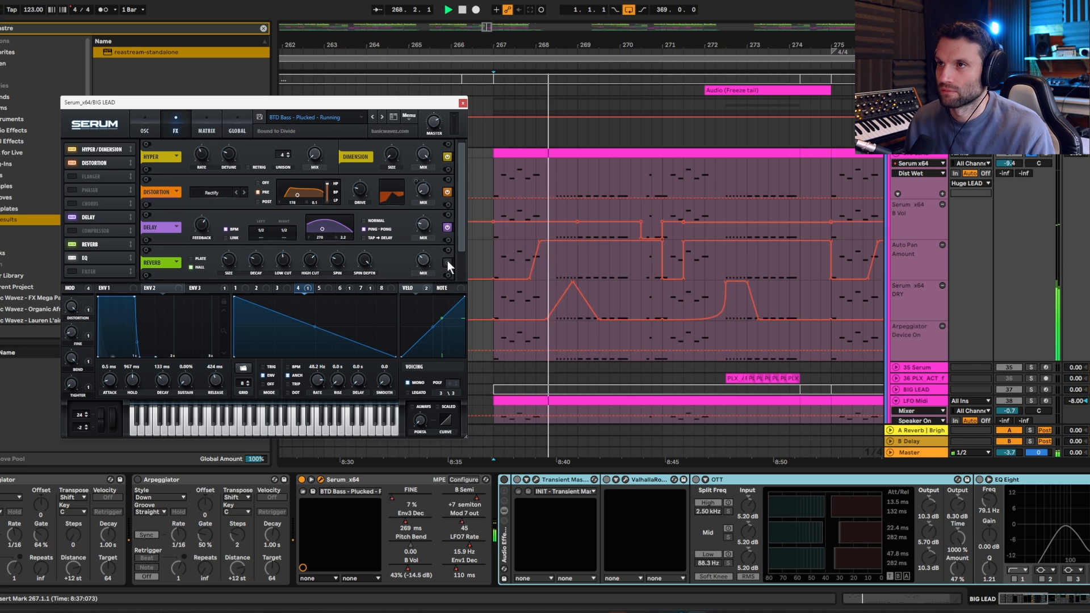
pyautogui.press('space')
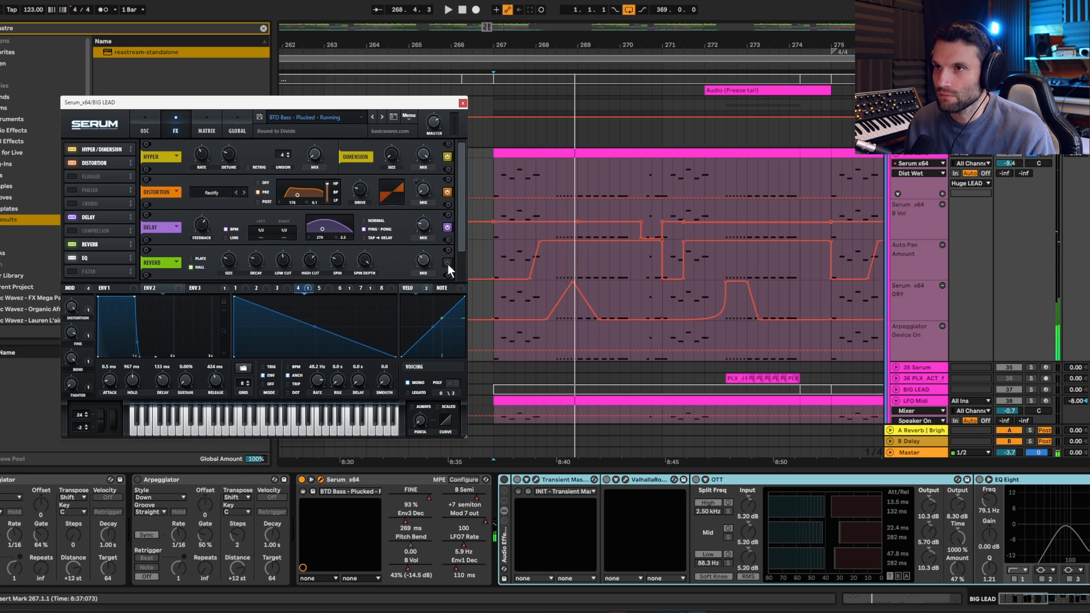
# Step: Enable Serum's reverb effect and play the lead from bar 267
pyautogui.click(448, 263)
pyautogui.press('space')
pyautogui.moveTo(461, 233); pyautogui.dragTo(458, 267)
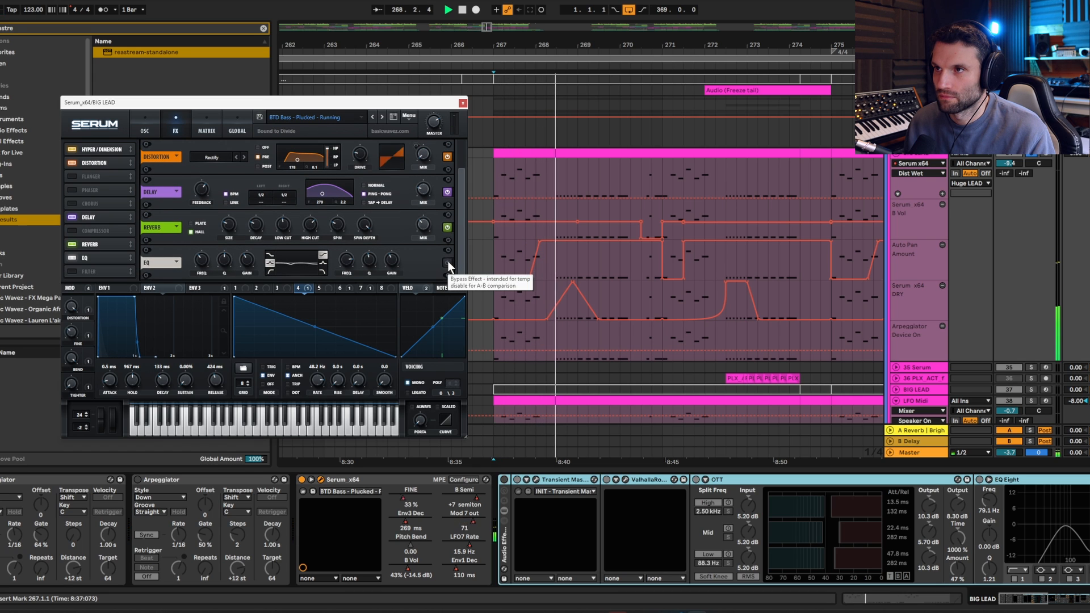
pyautogui.press('space')
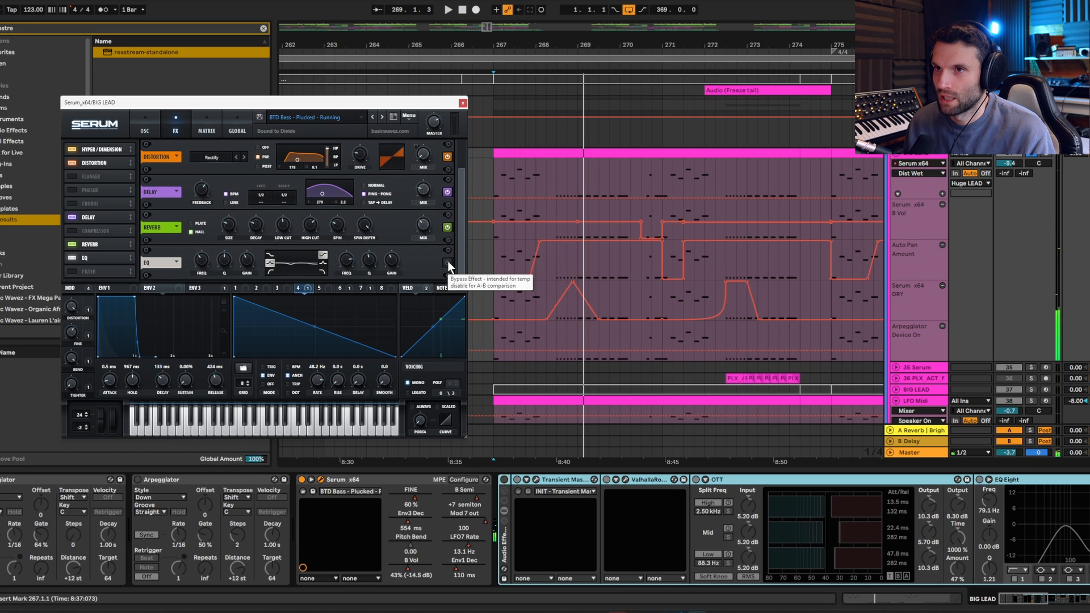
# Step: Enable Serum's EQ effect and audition the lead from bar 267
pyautogui.click(448, 263)
pyautogui.press('space')
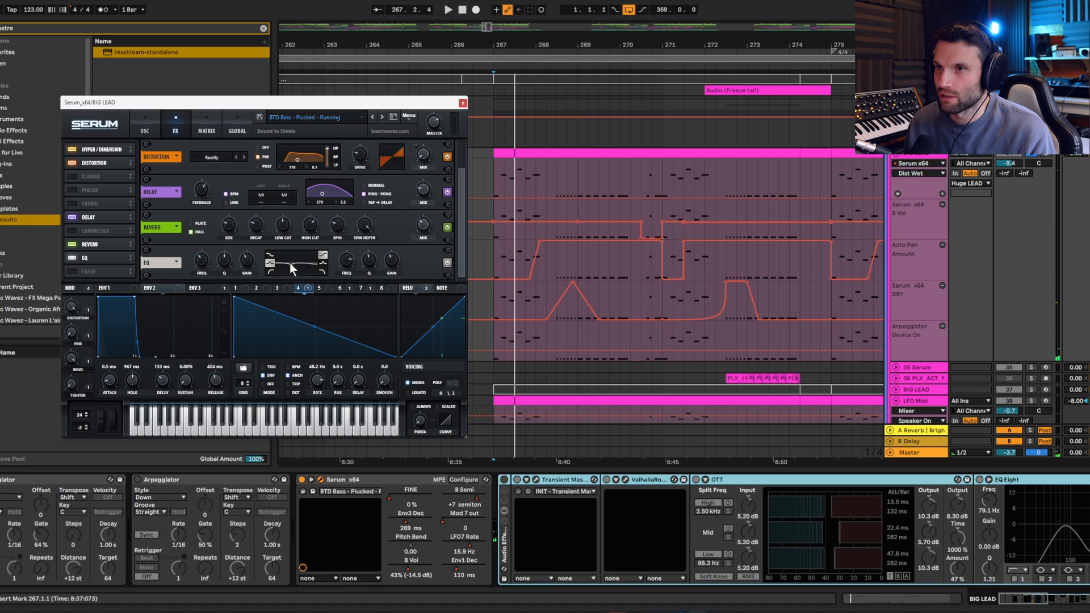
pyautogui.press('space')
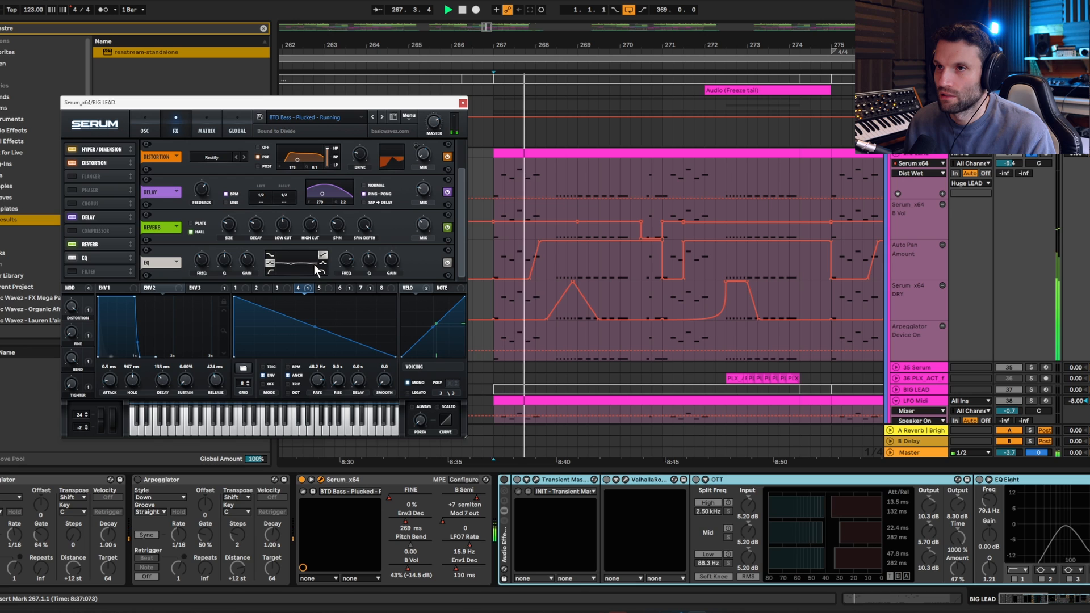
pyautogui.press('space')
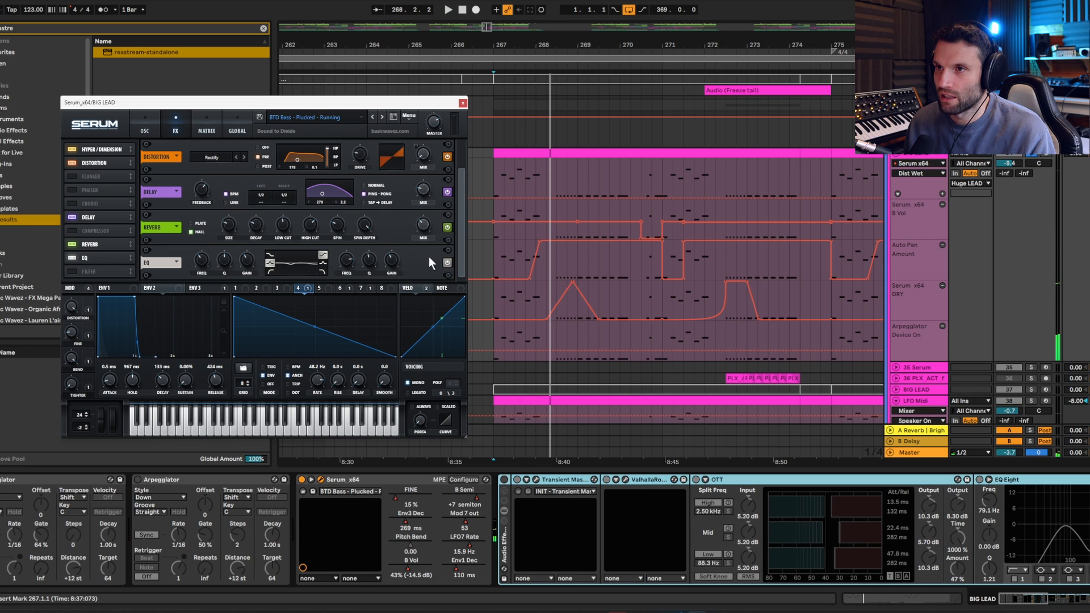
# Step: Switch on Serum's MG Low 24 filter and play the lead from bar 267
pyautogui.click(143, 125)
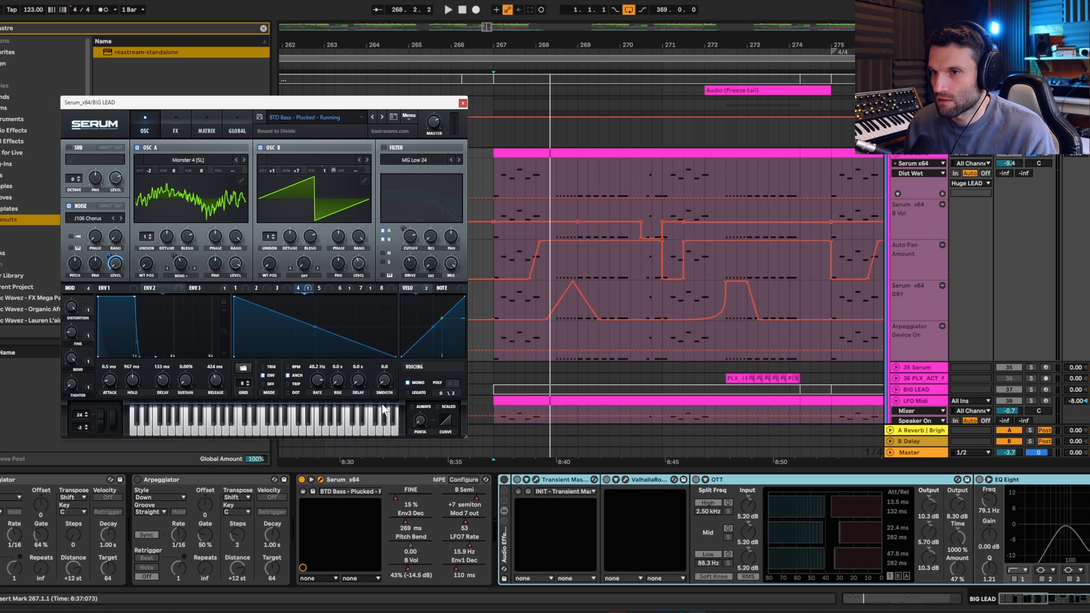
pyautogui.click(383, 147)
pyautogui.press('space')
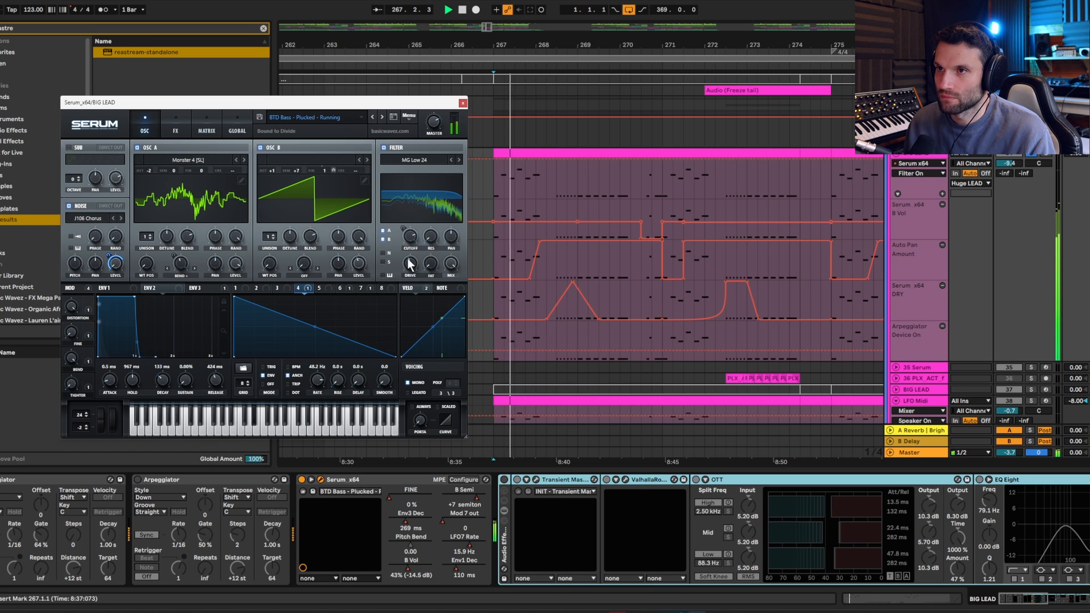
pyautogui.press('space')
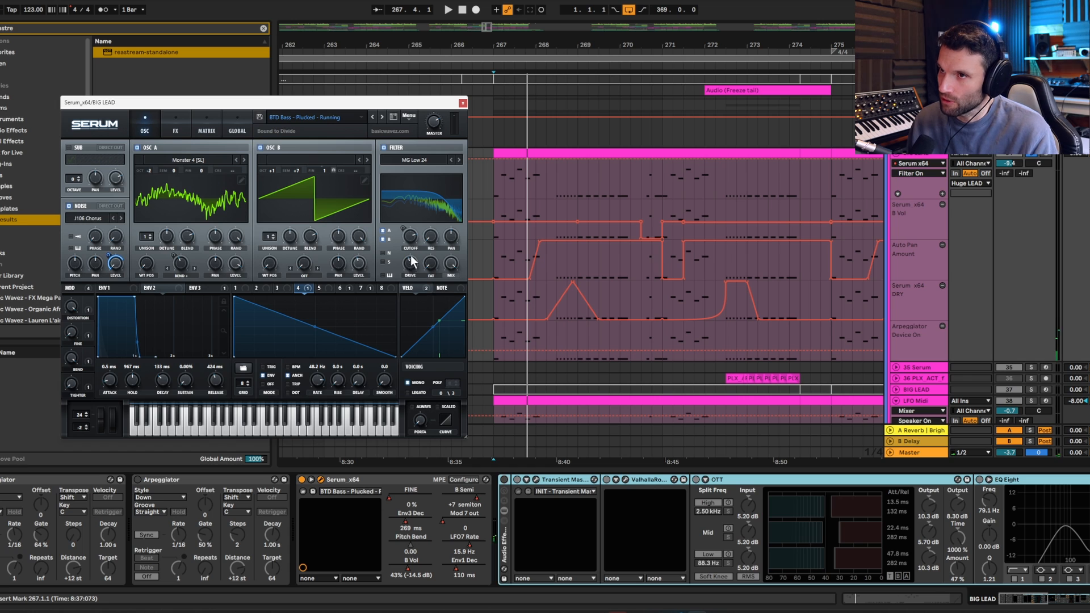
# Step: Assign Envelope 3 to modulate the filter cutoff and play the lead from bar 267
pyautogui.moveTo(410, 260)
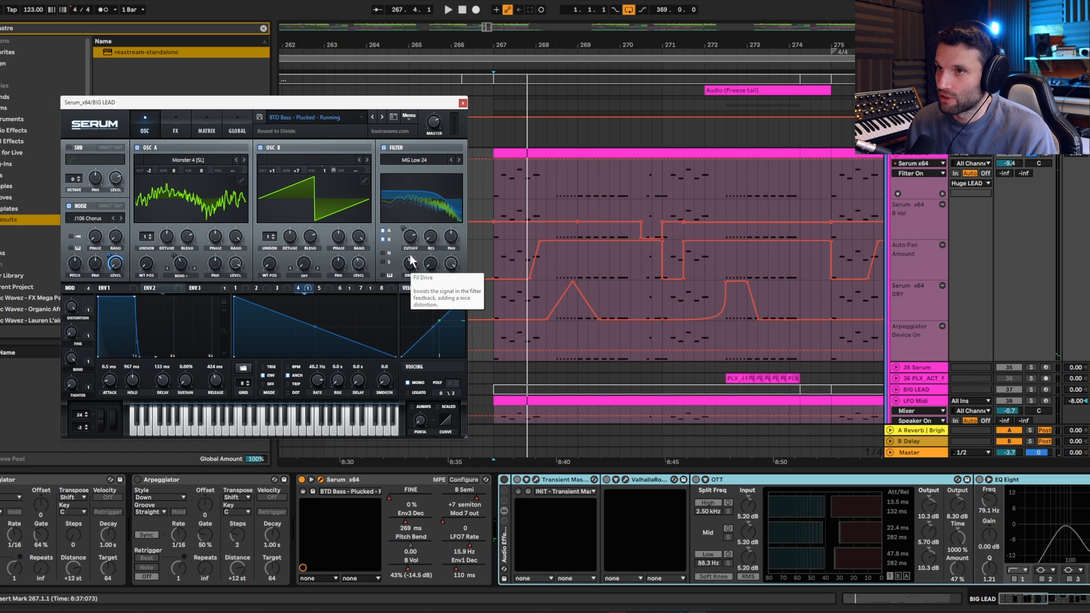
pyautogui.moveTo(411, 234)
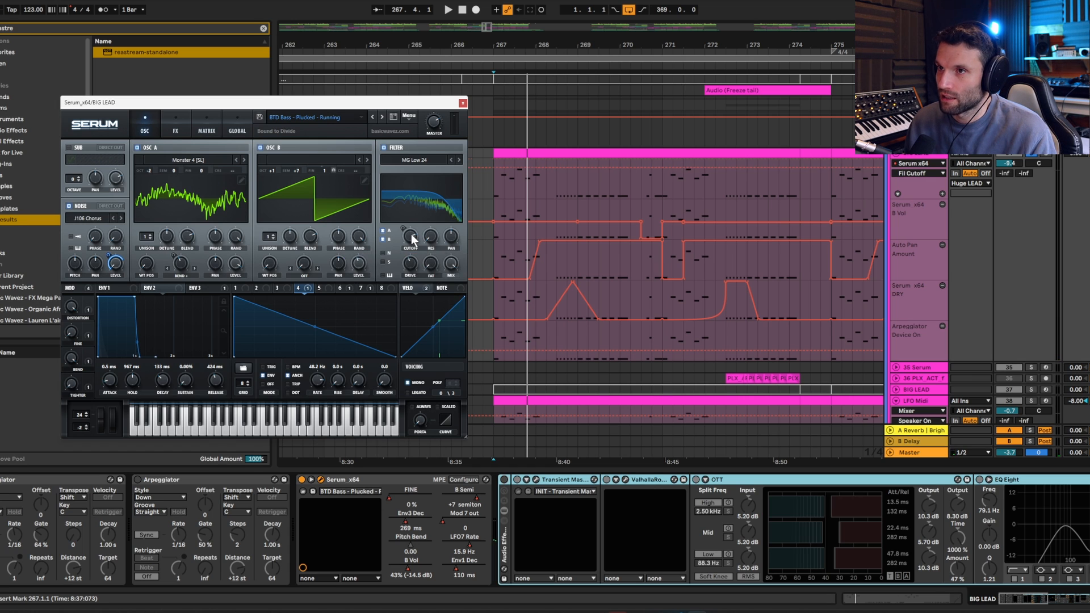
pyautogui.click(412, 234)
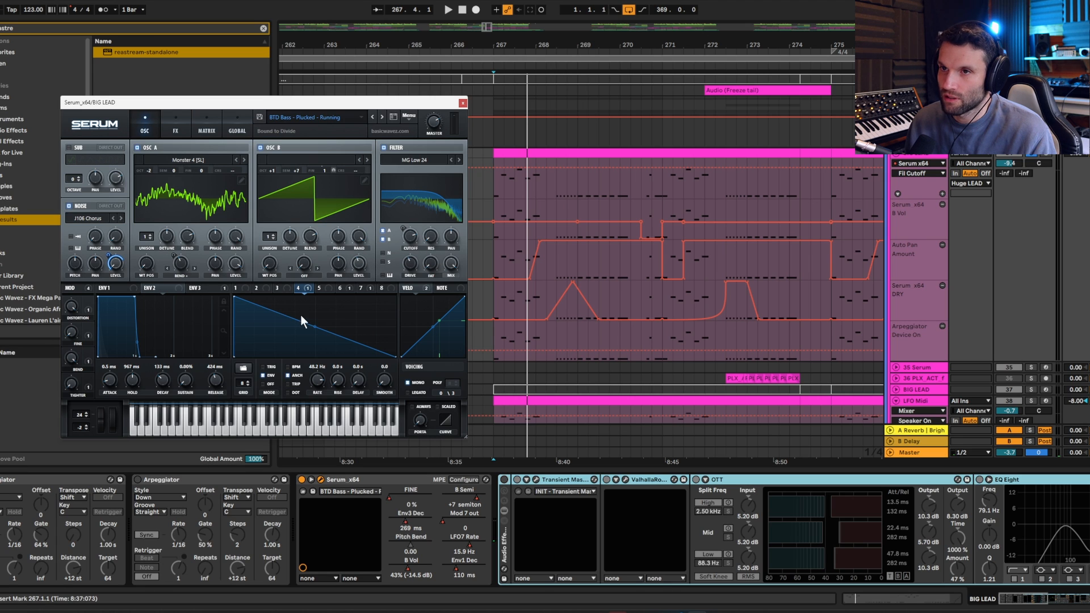
pyautogui.click(199, 288)
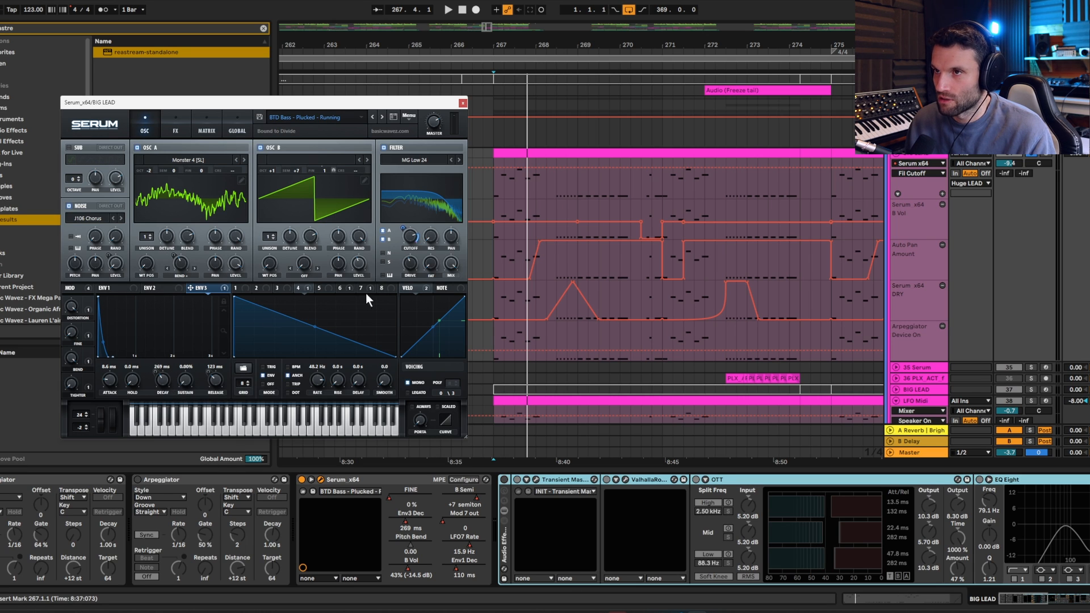
pyautogui.press('space')
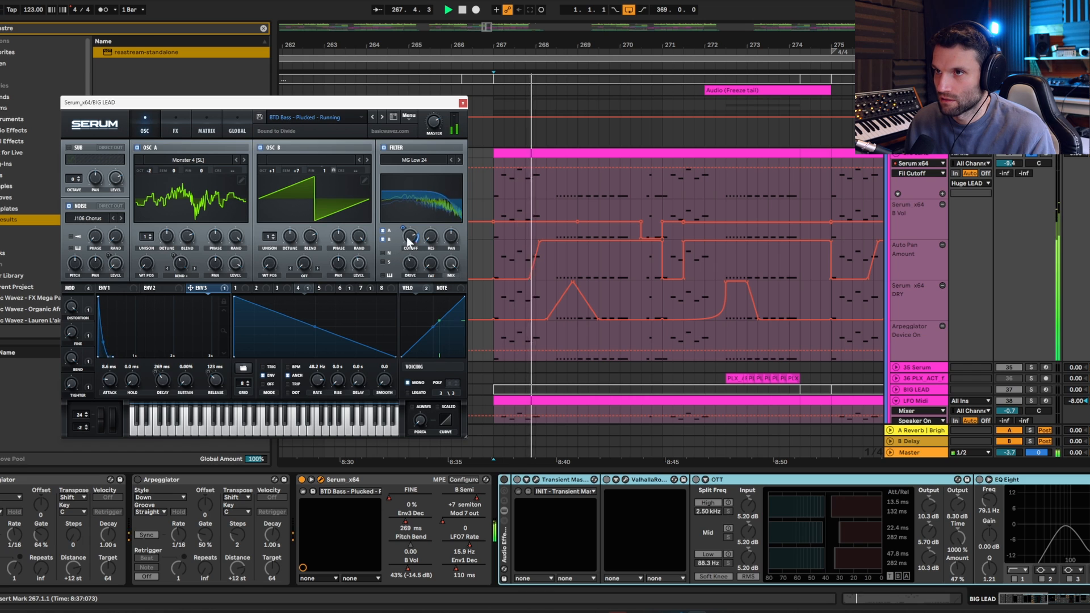
pyautogui.press('space')
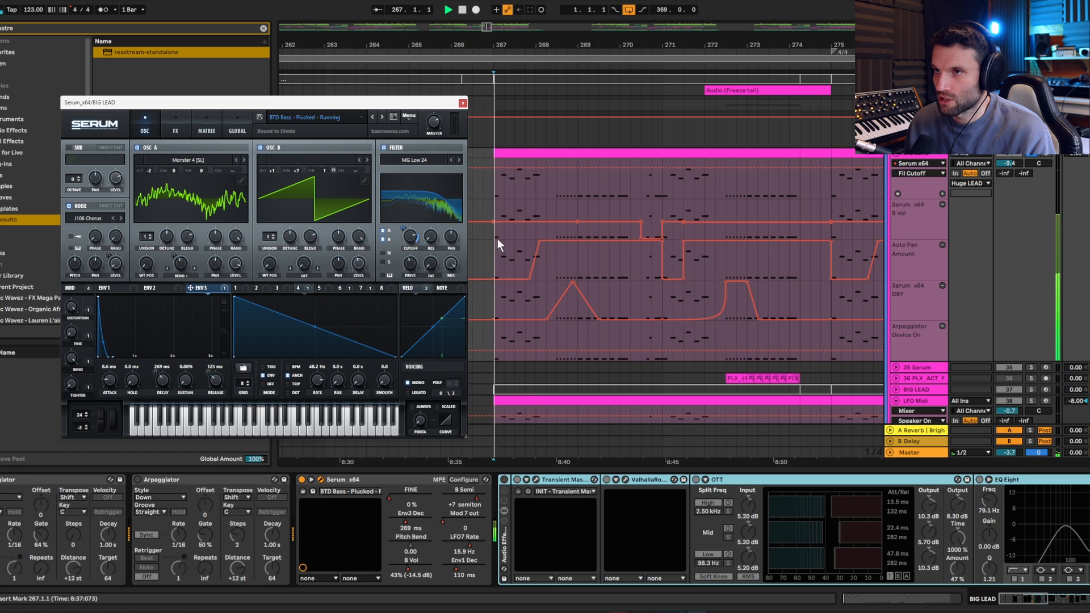
# Step: Compare the lead from bar 267 with Serum's MG Low 24 filter off and on
pyautogui.press('space')
pyautogui.press('space')
pyautogui.click(383, 148)
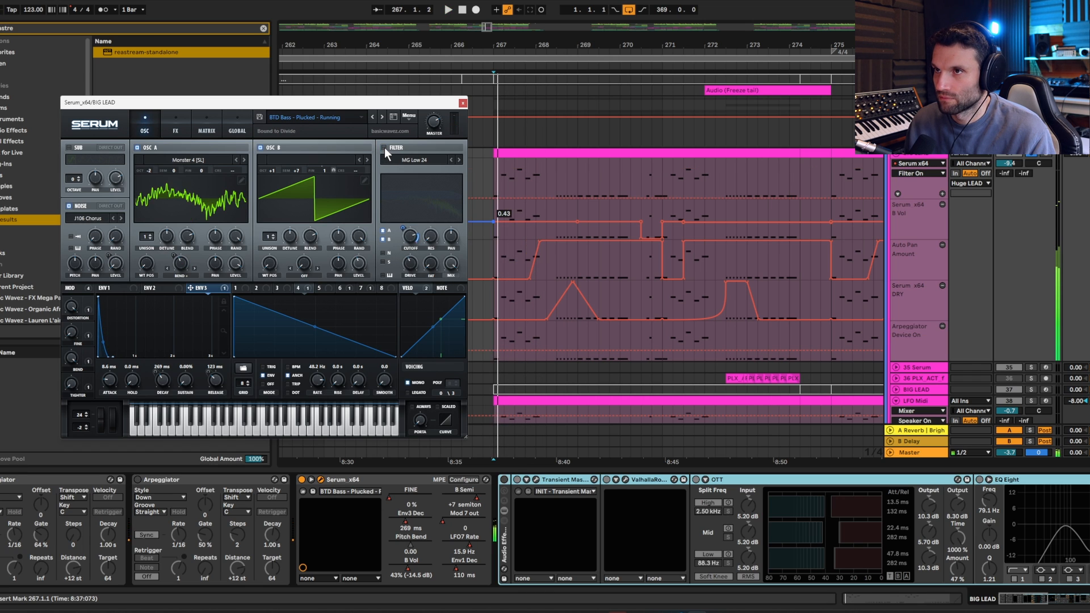
pyautogui.click(384, 148)
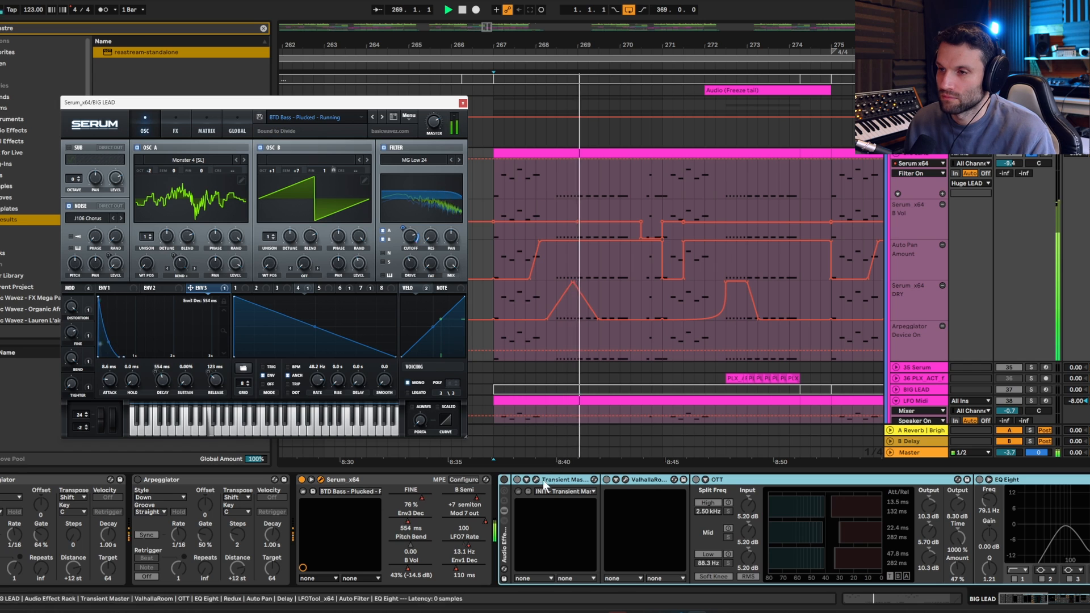
pyautogui.press('space')
# Step: Enable the BIG LEAD track's audio effect rack and bypass all of its devices except Transient Master
pyautogui.click(505, 480)
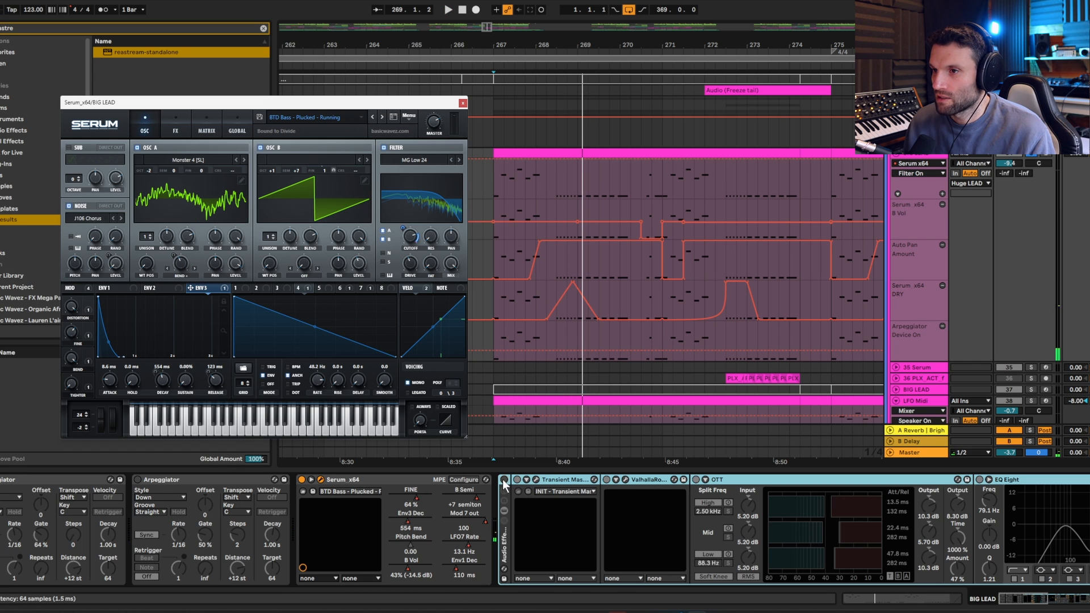
pyautogui.click(1022, 600)
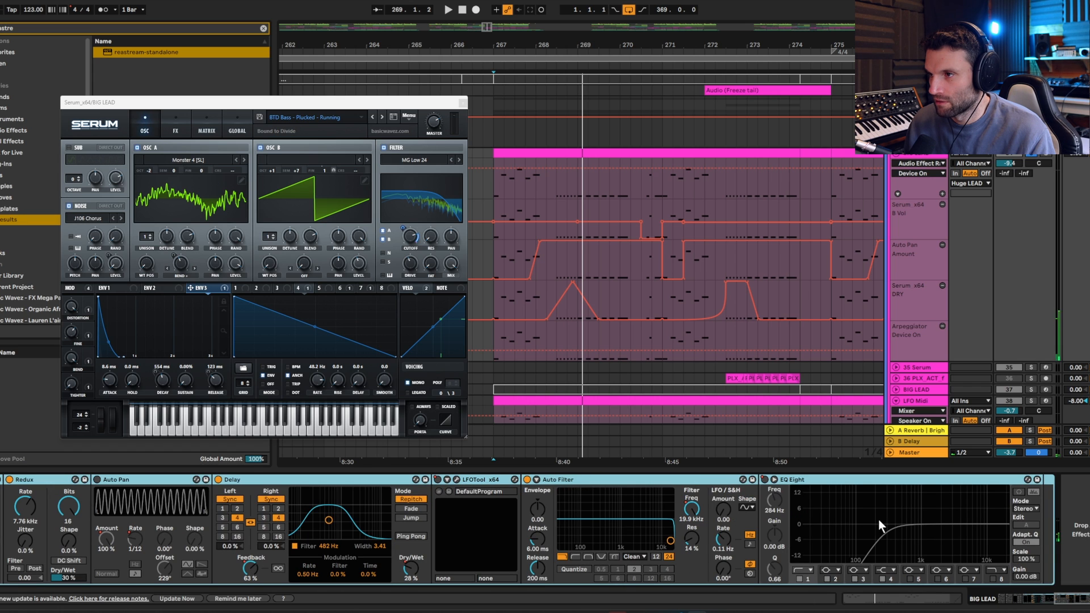
pyautogui.click(528, 480)
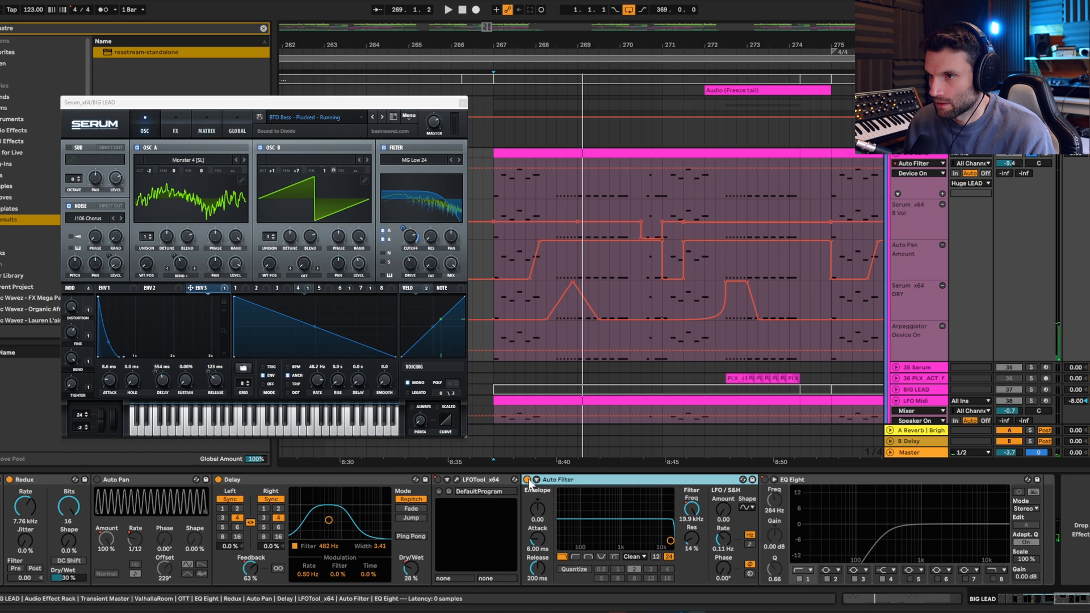
pyautogui.moveTo(1057, 597); pyautogui.dragTo(1035, 596)
pyautogui.click(966, 479)
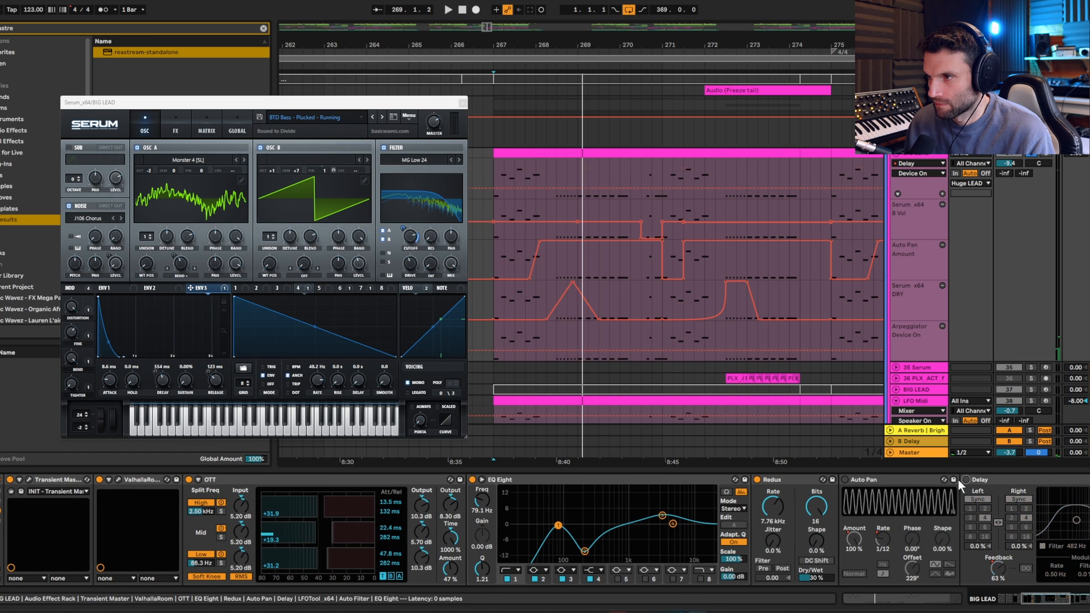
pyautogui.click(758, 480)
pyautogui.click(472, 479)
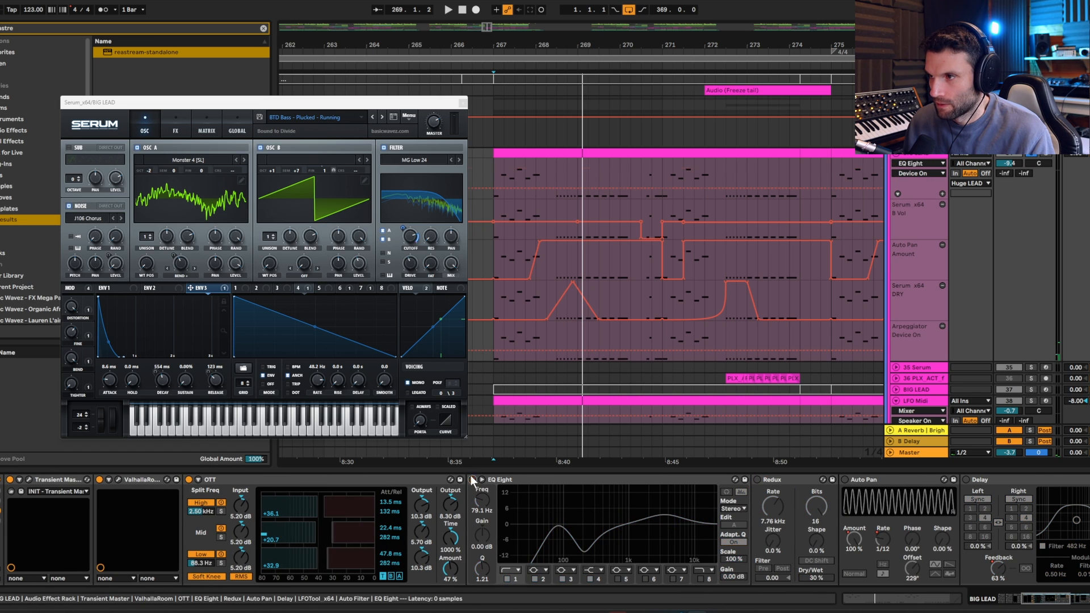
pyautogui.click(189, 480)
pyautogui.click(99, 480)
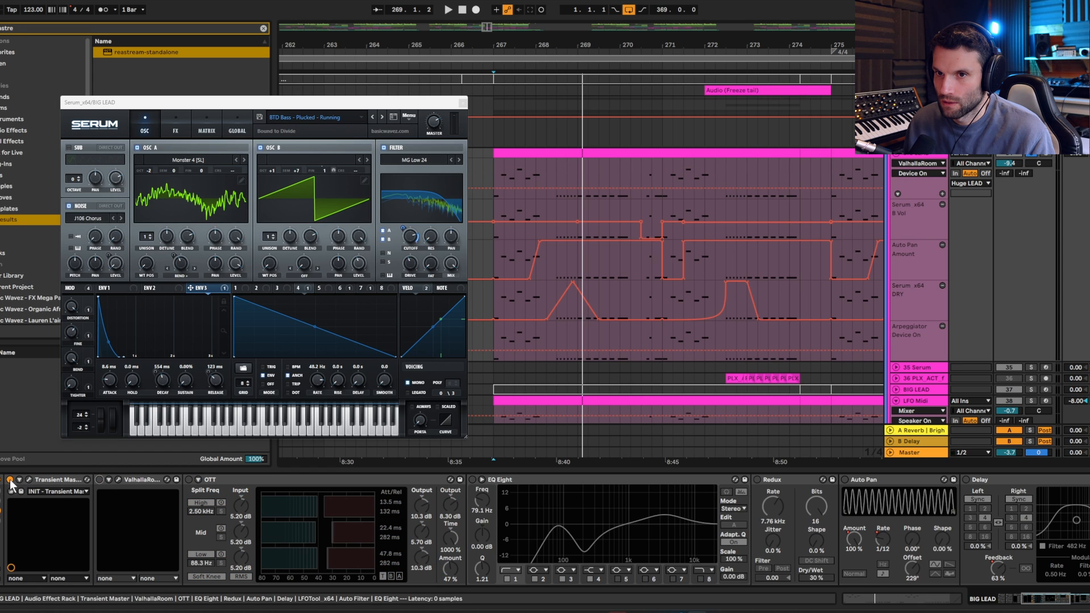
# Step: Open Transient Master, check its attack amount and compare the lead from bar 267 with the device off and on
pyautogui.click(27, 480)
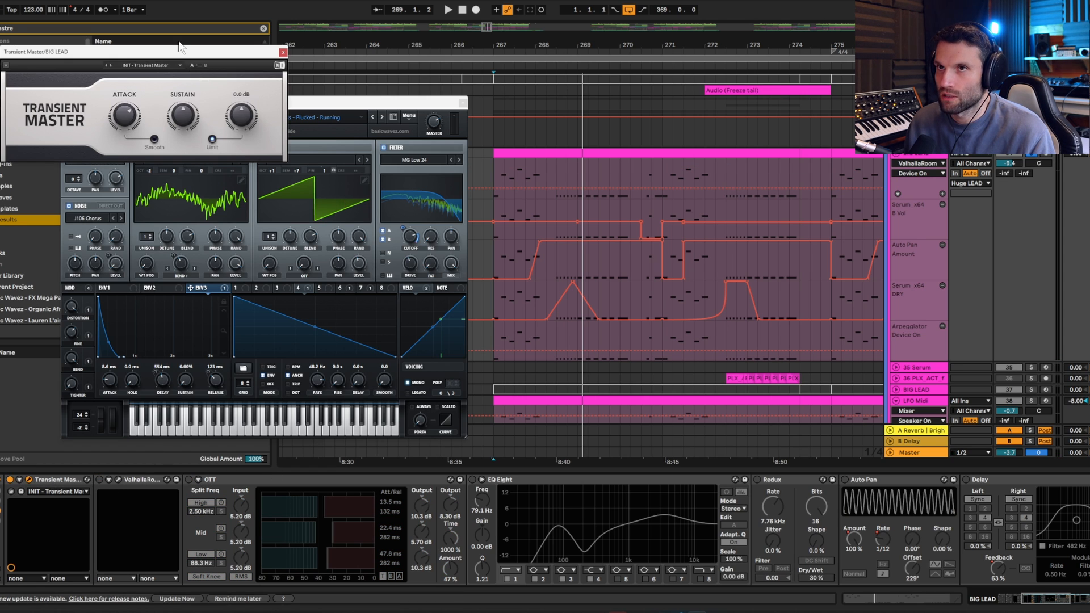
pyautogui.moveTo(187, 55); pyautogui.dragTo(425, 87)
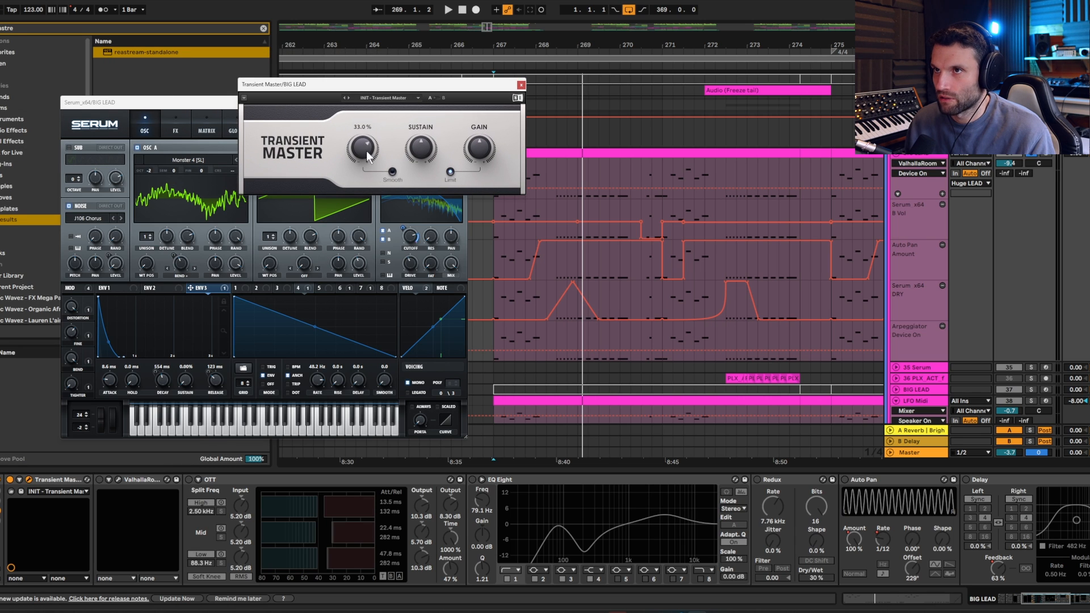
pyautogui.click(11, 481)
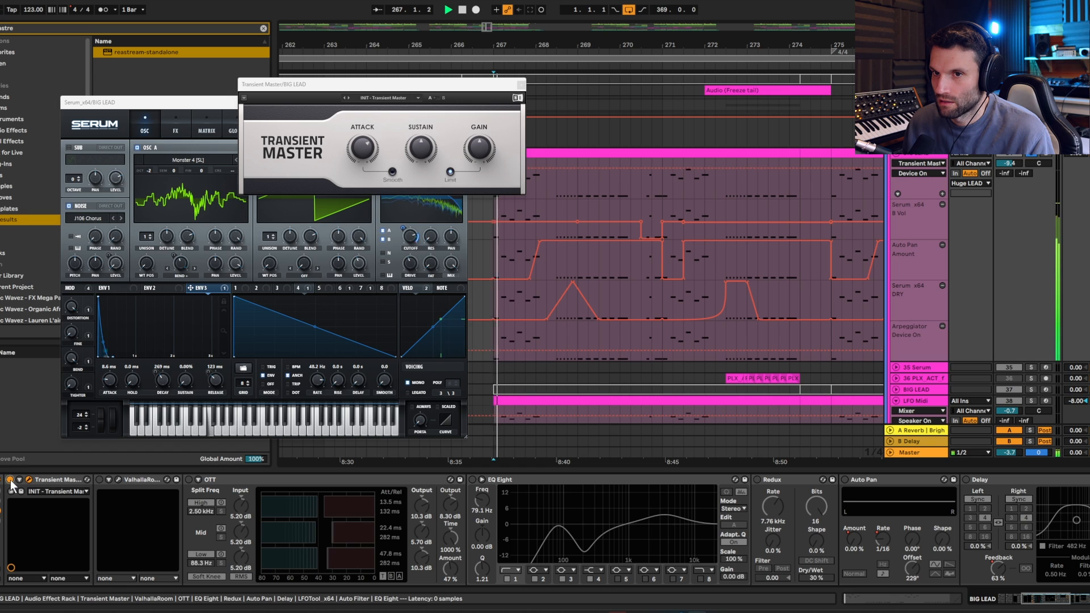
pyautogui.click(10, 481)
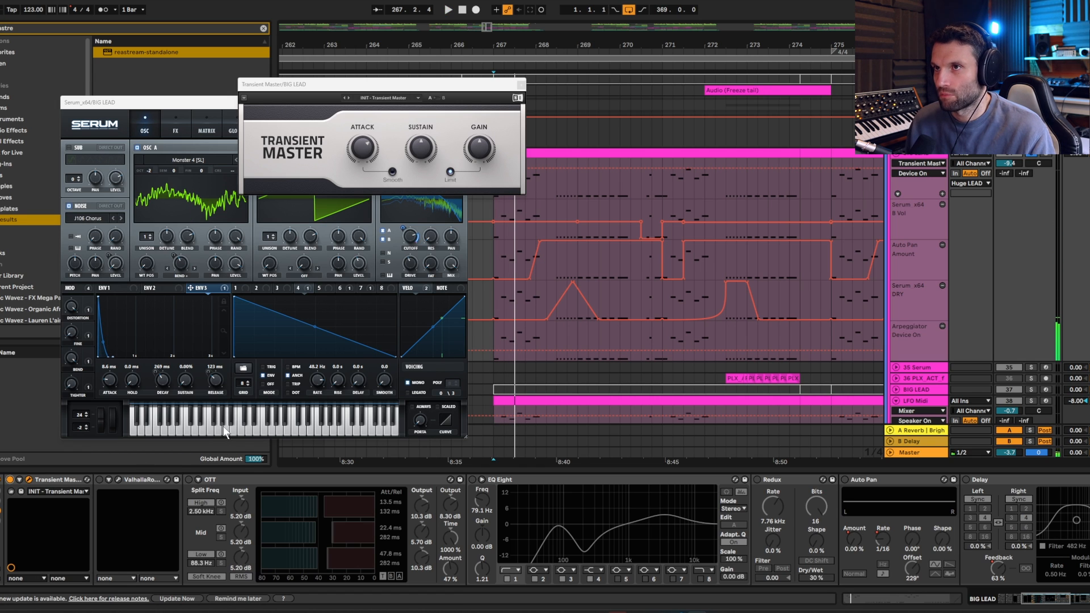
# Step: Enable ValhallaRoom, open its settings and play the lead from bar 267 with the reverb
pyautogui.click(101, 479)
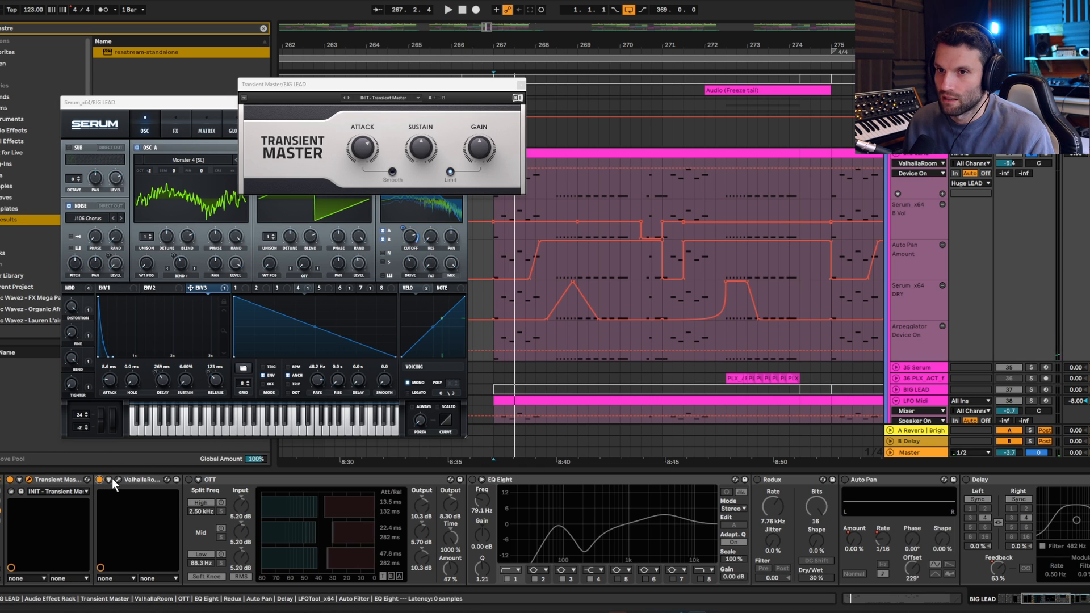
pyautogui.click(118, 480)
pyautogui.press('space')
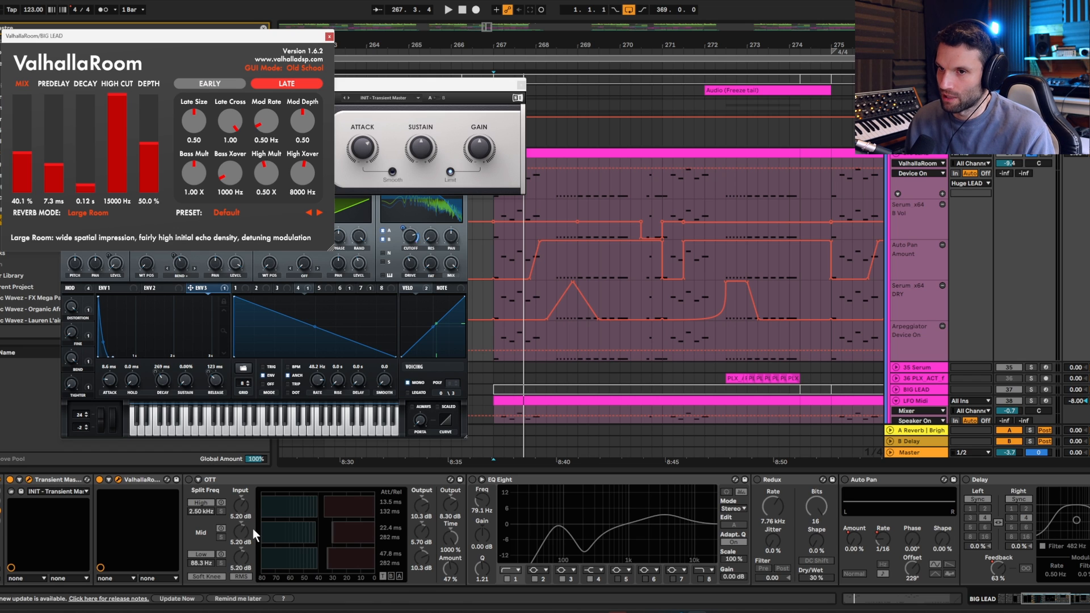
# Step: Enable OTT on the BIG LEAD track and compare the lead from bar 267 with the compressor off and on
pyautogui.click(190, 479)
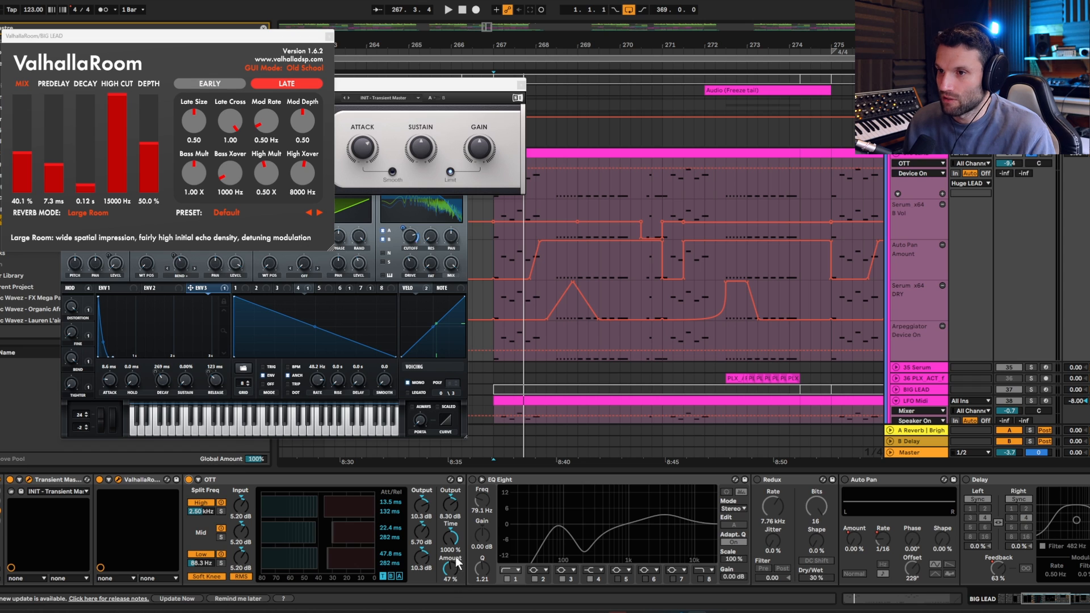
pyautogui.press('space')
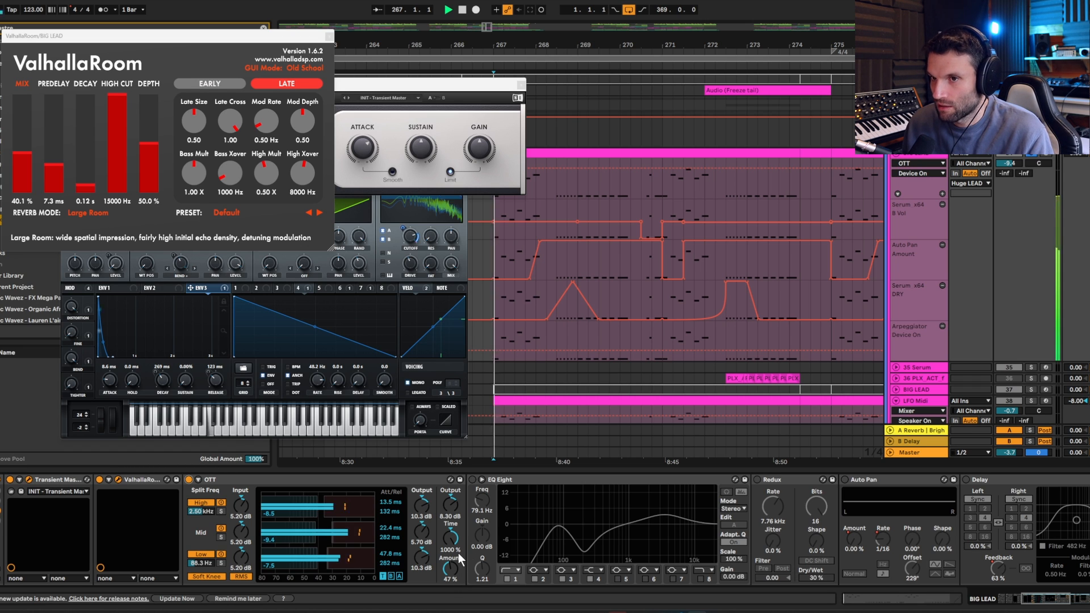
pyautogui.click(190, 480)
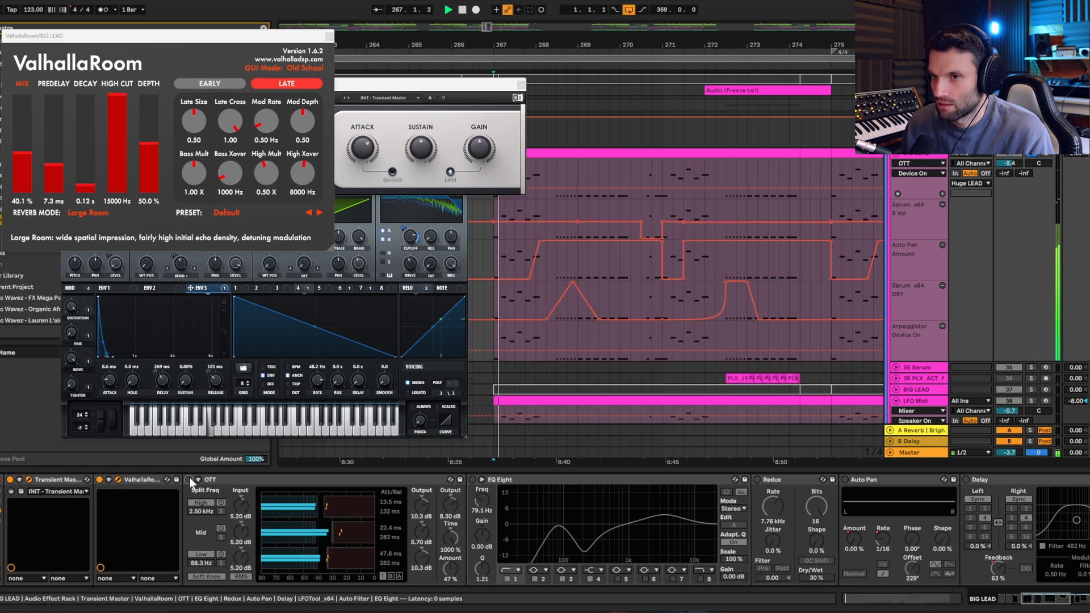
pyautogui.click(190, 480)
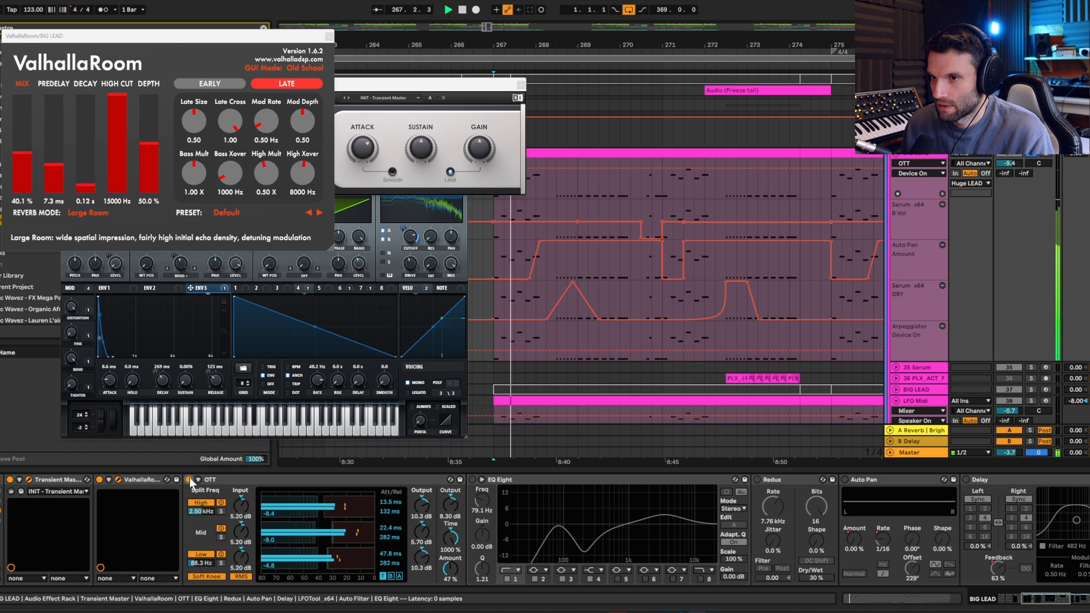
pyautogui.press('space')
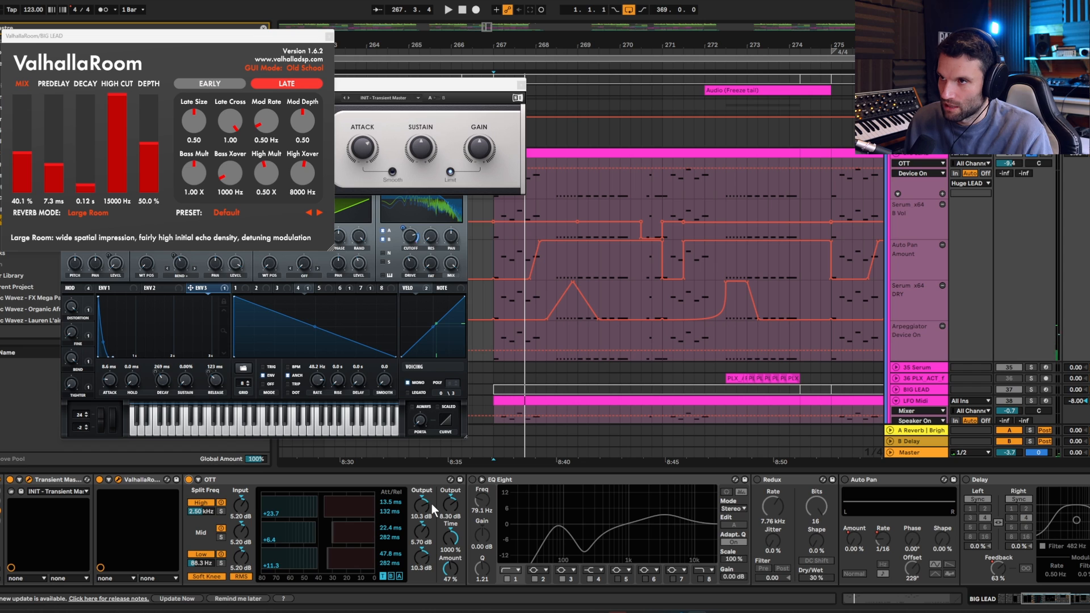
# Step: Enable the EQ Eight after OTT and compare the lead from bar 267 with the equalizer on, off and on again
pyautogui.click(472, 480)
pyautogui.press('space')
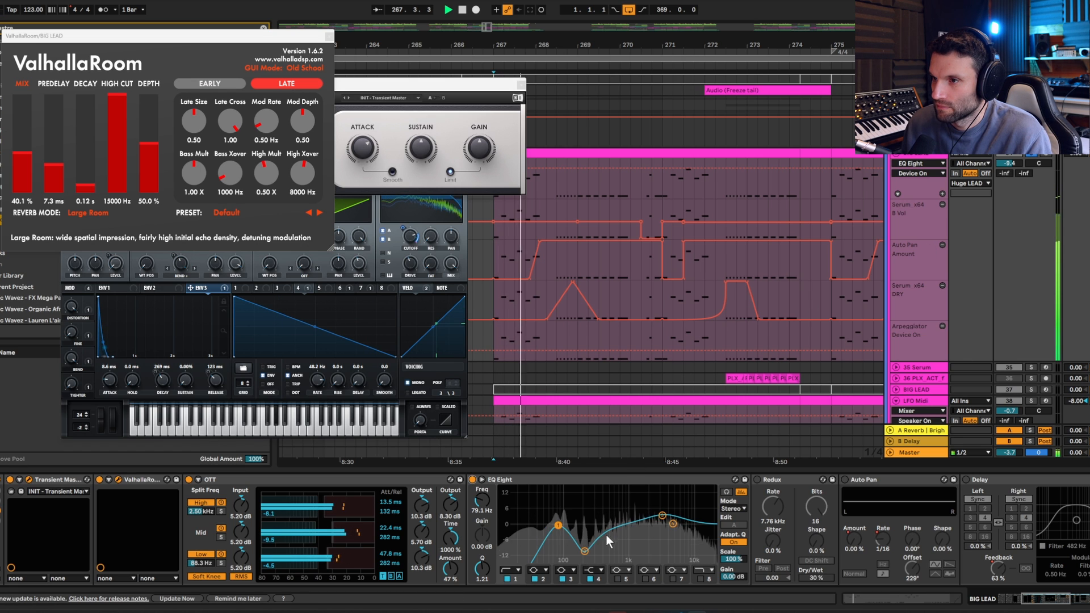
pyautogui.press('space')
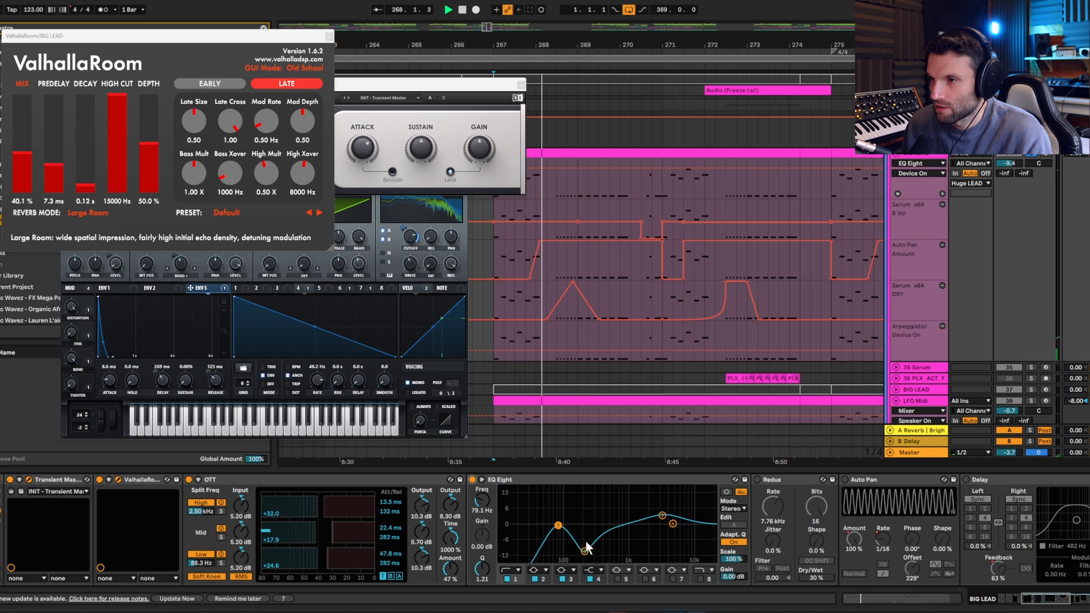
pyautogui.press('space')
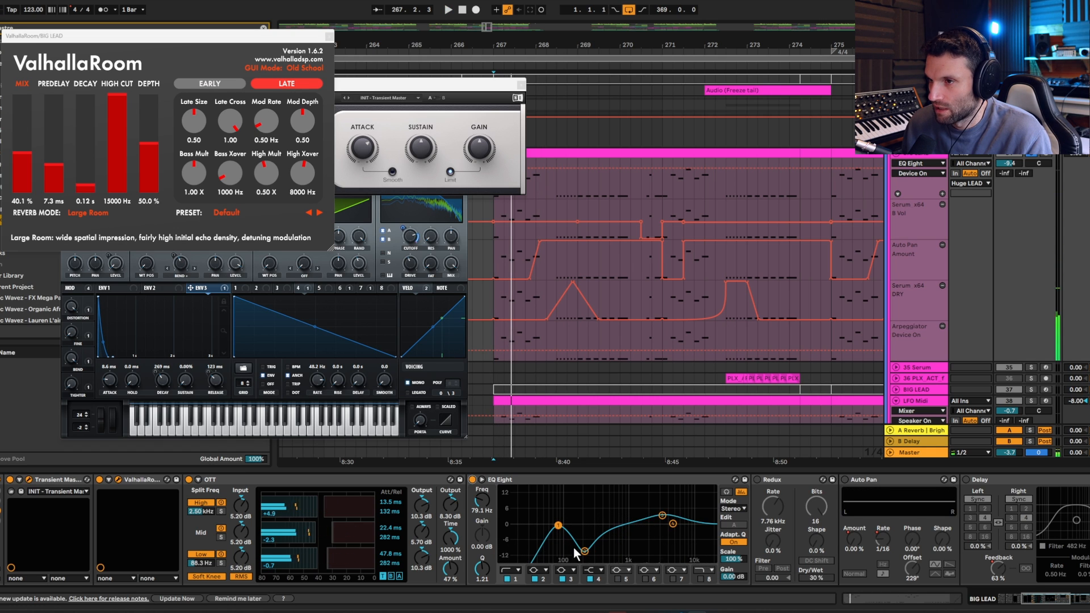
pyautogui.click(472, 479)
pyautogui.press('space')
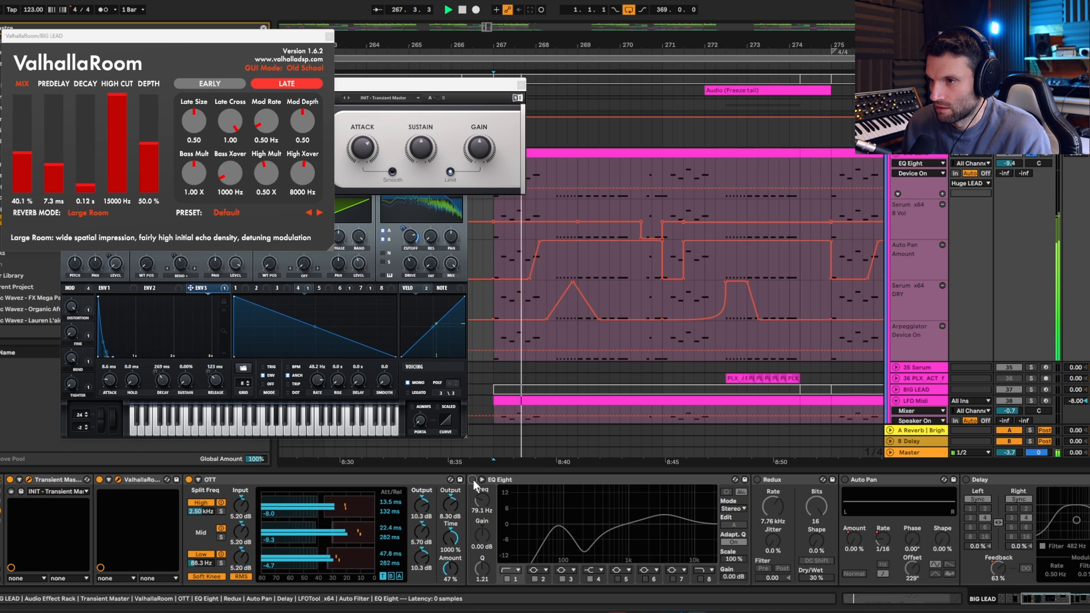
pyautogui.click(473, 479)
pyautogui.press('space')
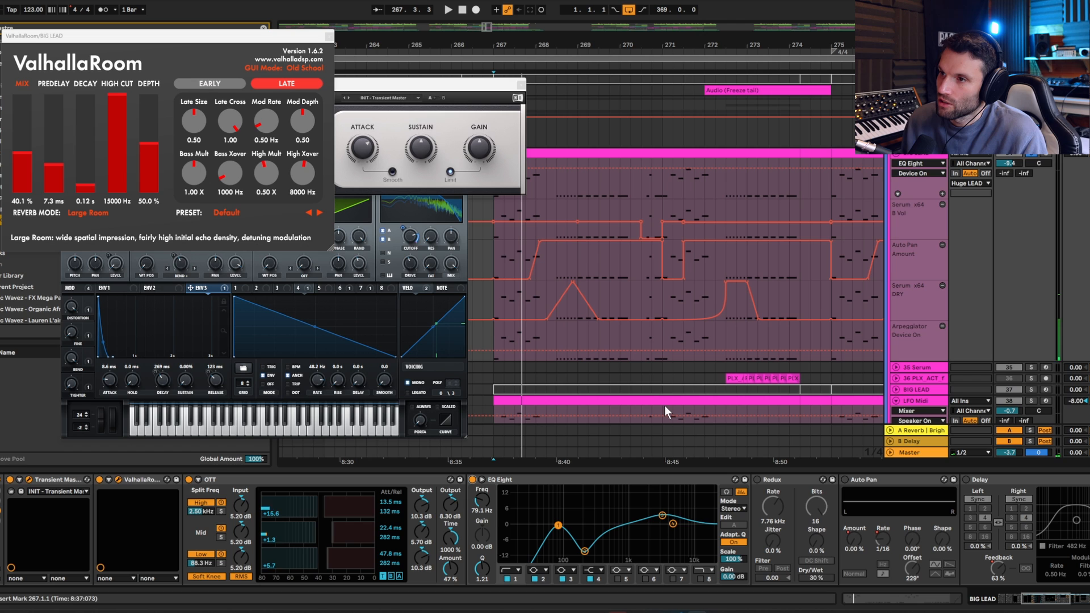
# Step: Unfold the second LFO Midi track and look over the automation on both LFO Midi tracks and the lead
pyautogui.scroll(-10, 681, 347)
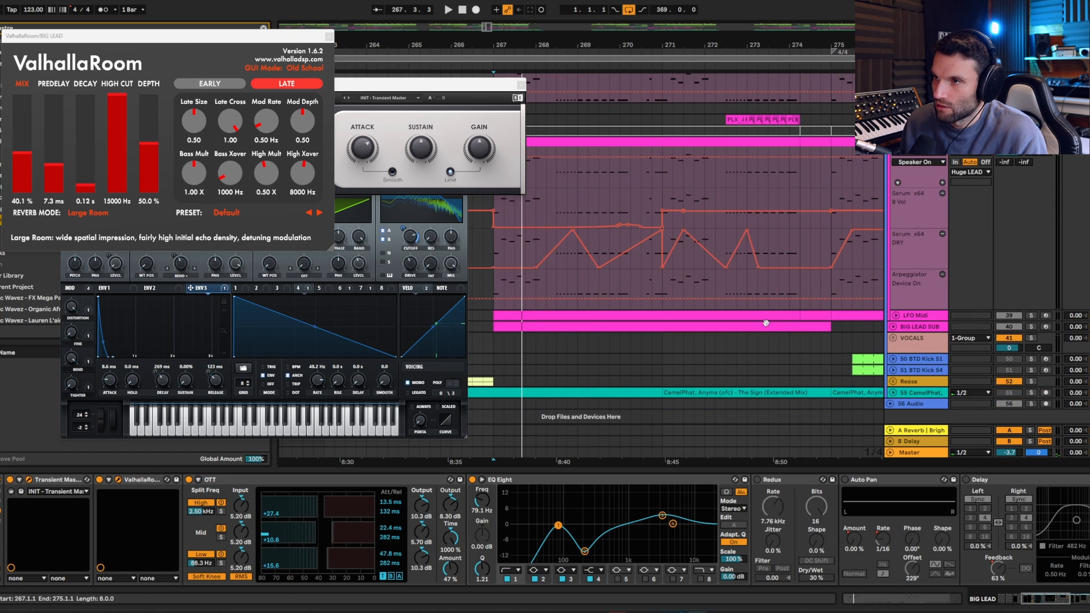
pyautogui.click(895, 316)
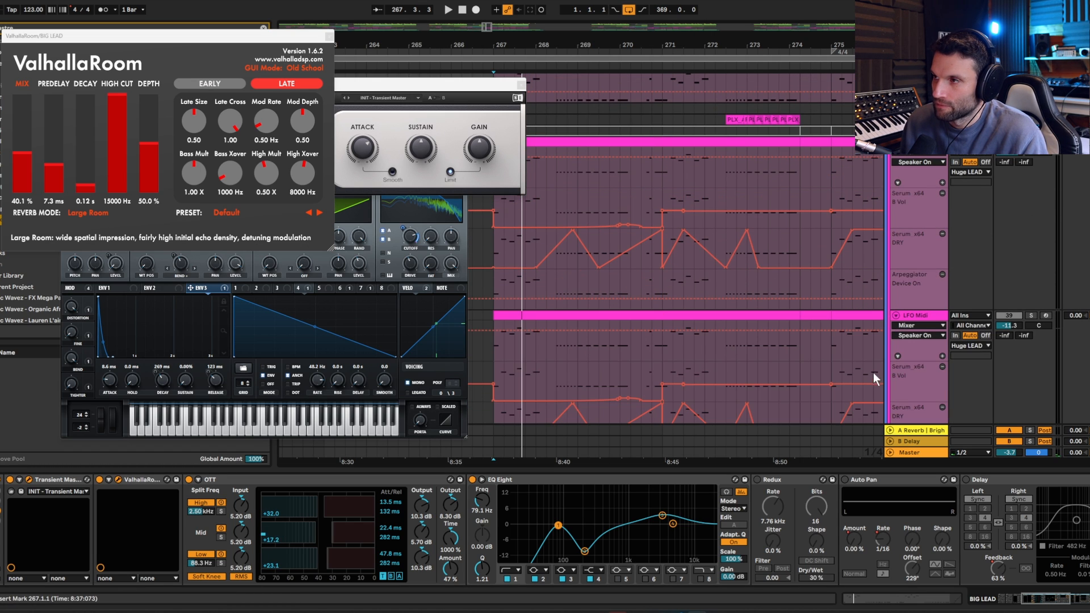
pyautogui.scroll(-1, 863, 372)
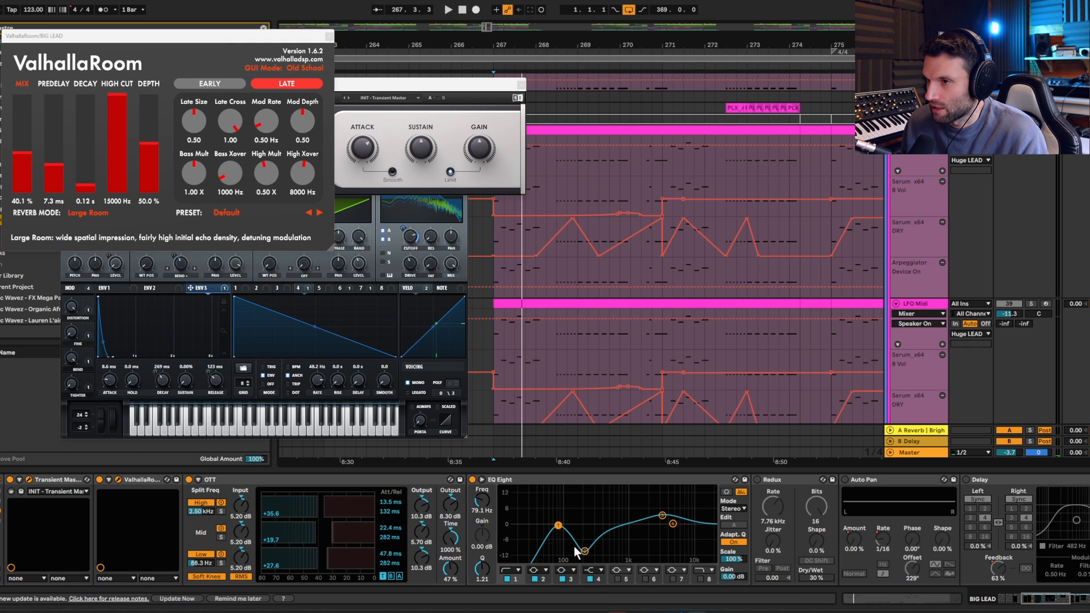
pyautogui.scroll(3, 846, 319)
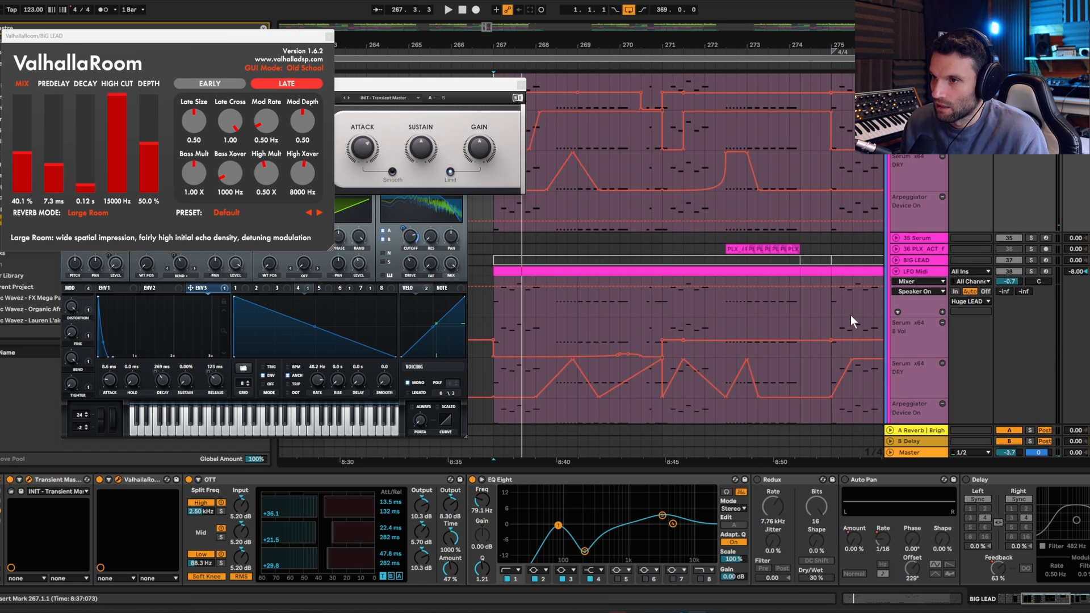
pyautogui.scroll(5, 627, 287)
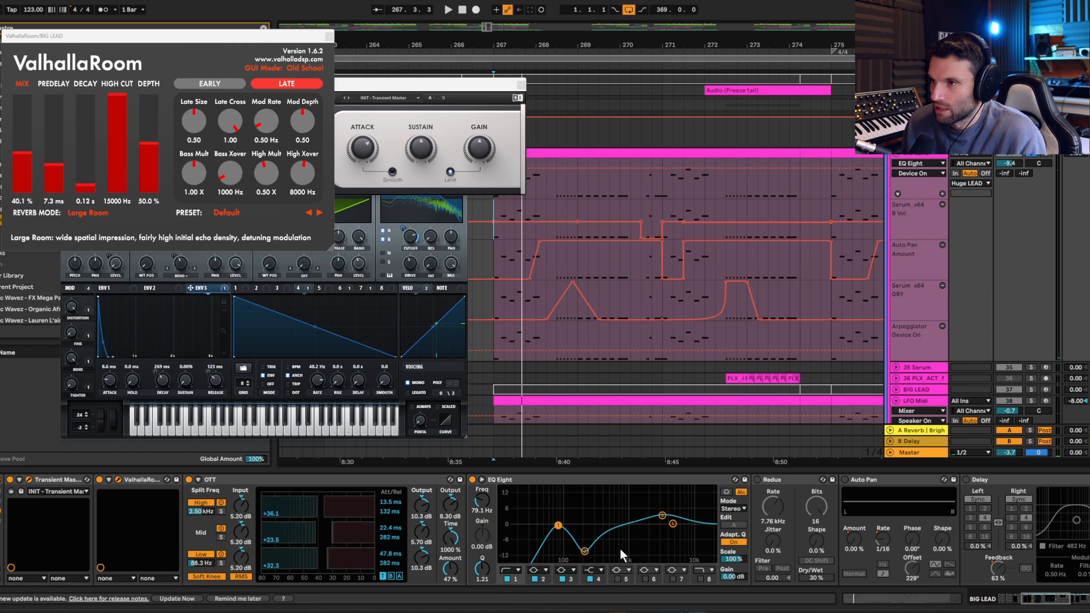
# Step: Enable Redux and play the lead from bar 267 with the bit reduction effect
pyautogui.press('space')
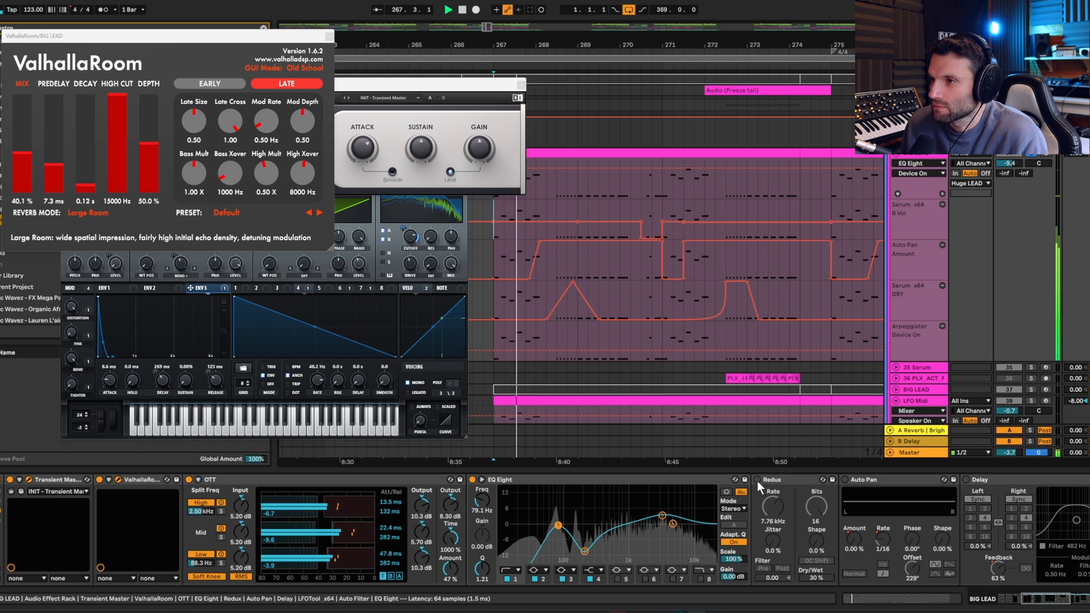
pyautogui.click(758, 481)
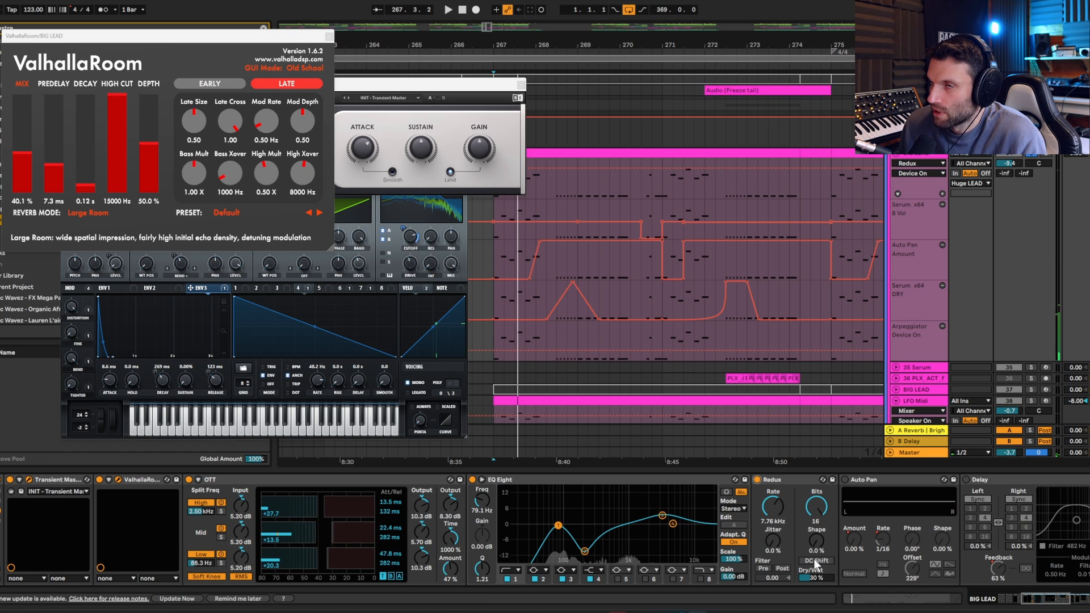
pyautogui.press('space')
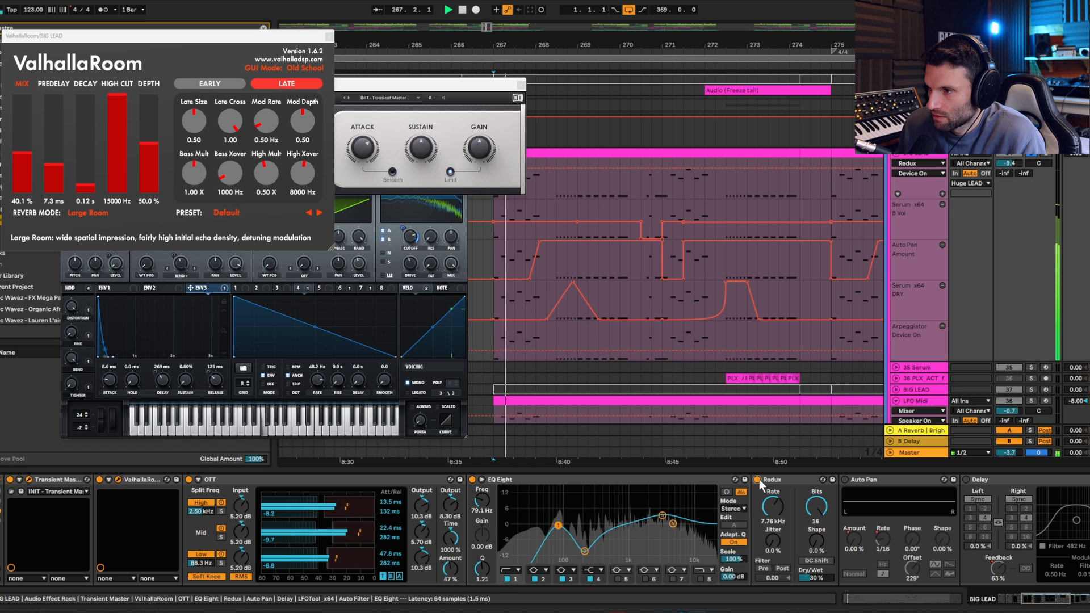
pyautogui.press('space')
# Step: Enable the Delay device and play the lead from bar 267 with it
pyautogui.moveTo(1046, 600); pyautogui.dragTo(1059, 602)
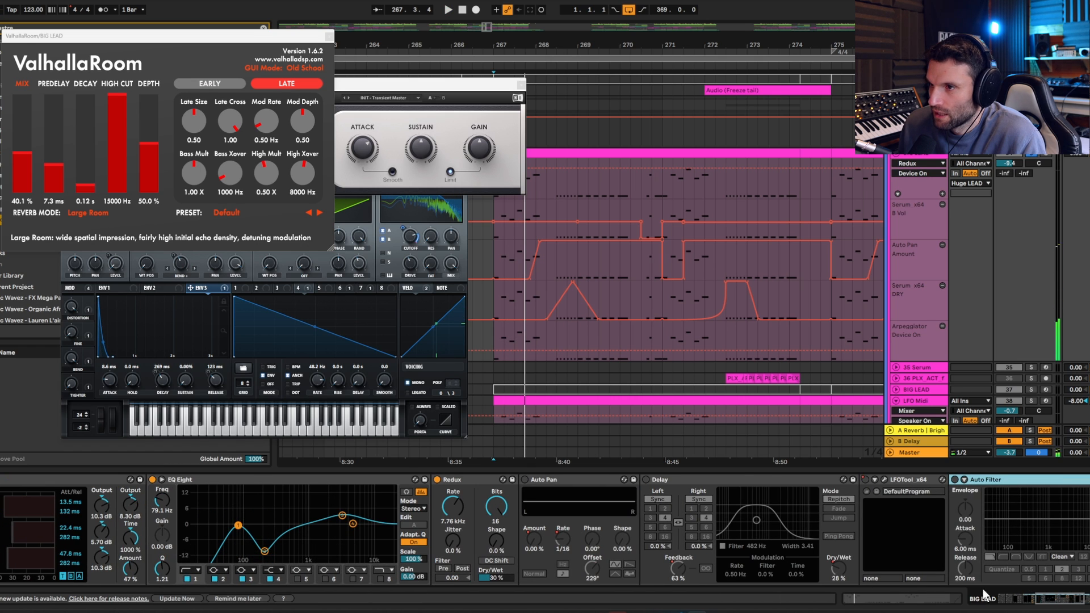
pyautogui.click(646, 480)
pyautogui.press('space')
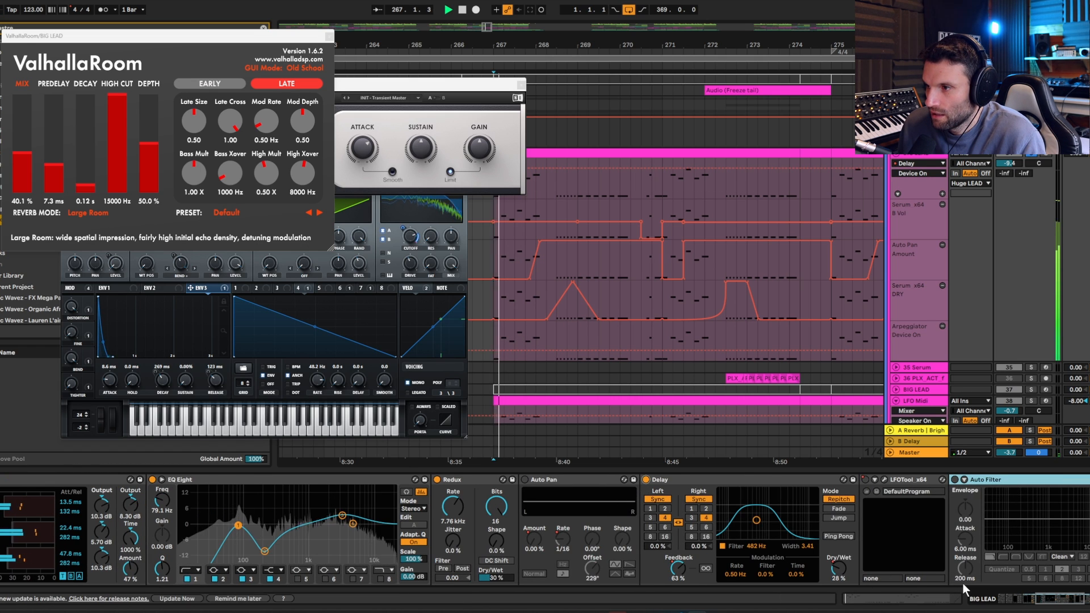
pyautogui.press('space')
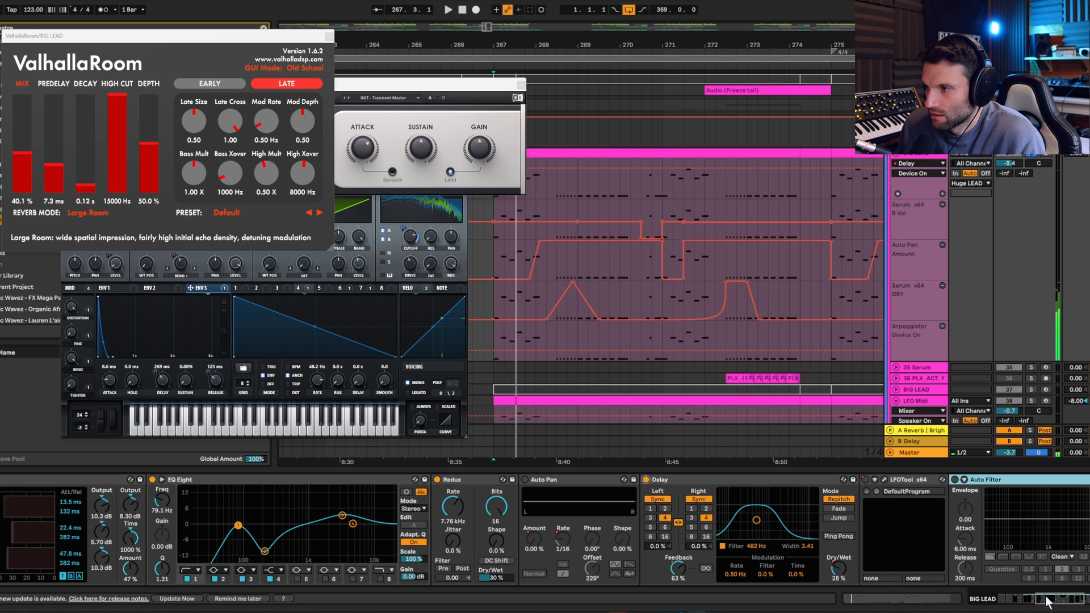
# Step: Enable the Auto Filter after LFOTool and bring the end of the device chain into view
pyautogui.moveTo(1050, 603); pyautogui.dragTo(1070, 605)
pyautogui.click(648, 480)
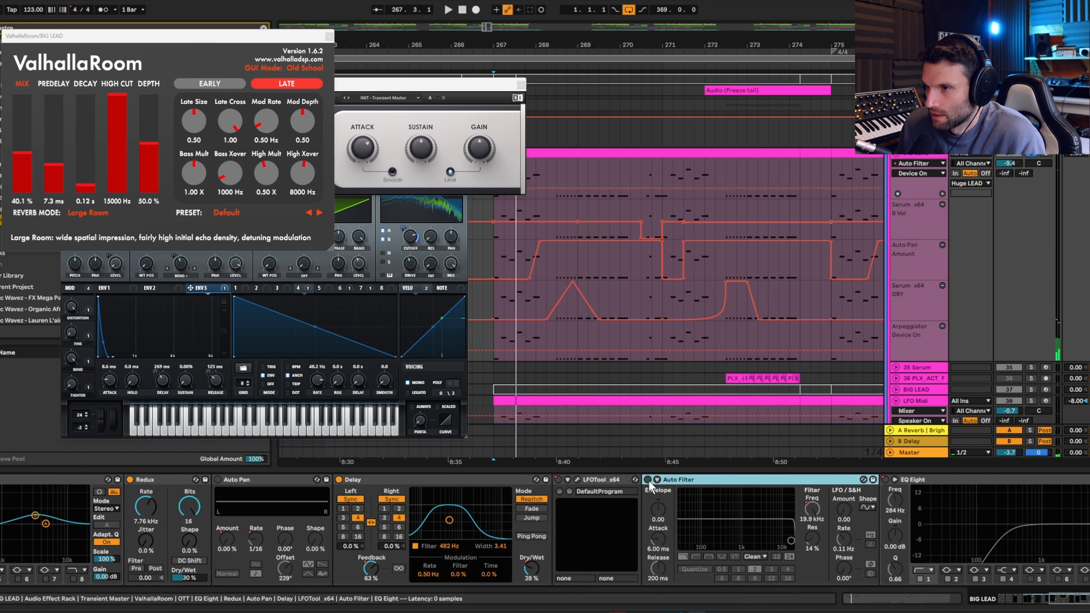
pyautogui.moveTo(1064, 603); pyautogui.dragTo(1087, 603)
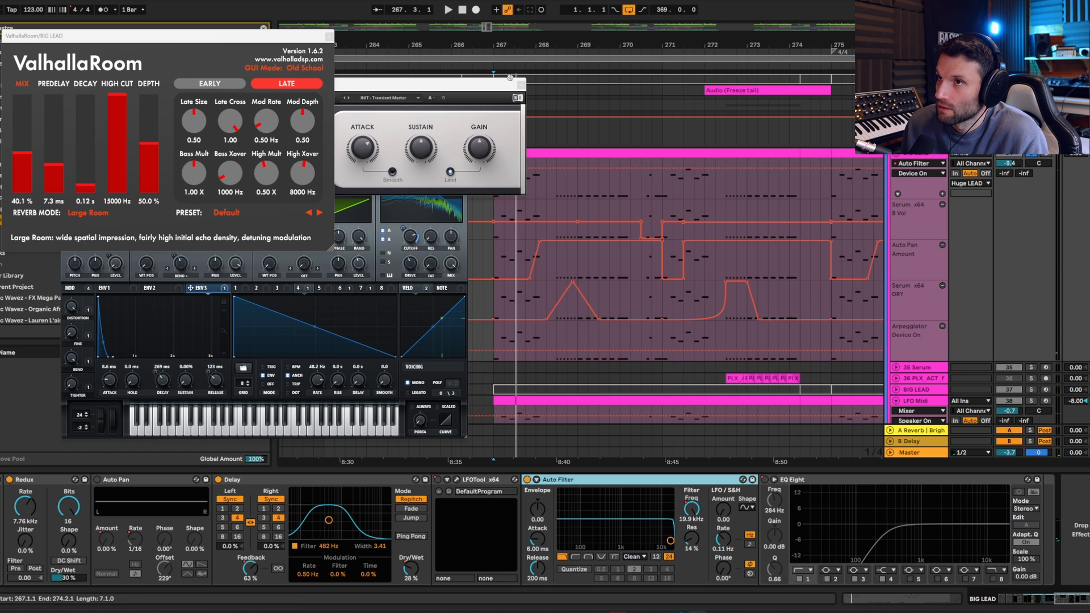
# Step: Close the Transient Master, ValhallaRoom and Serum plug-in windows
pyautogui.click(522, 85)
pyautogui.click(330, 37)
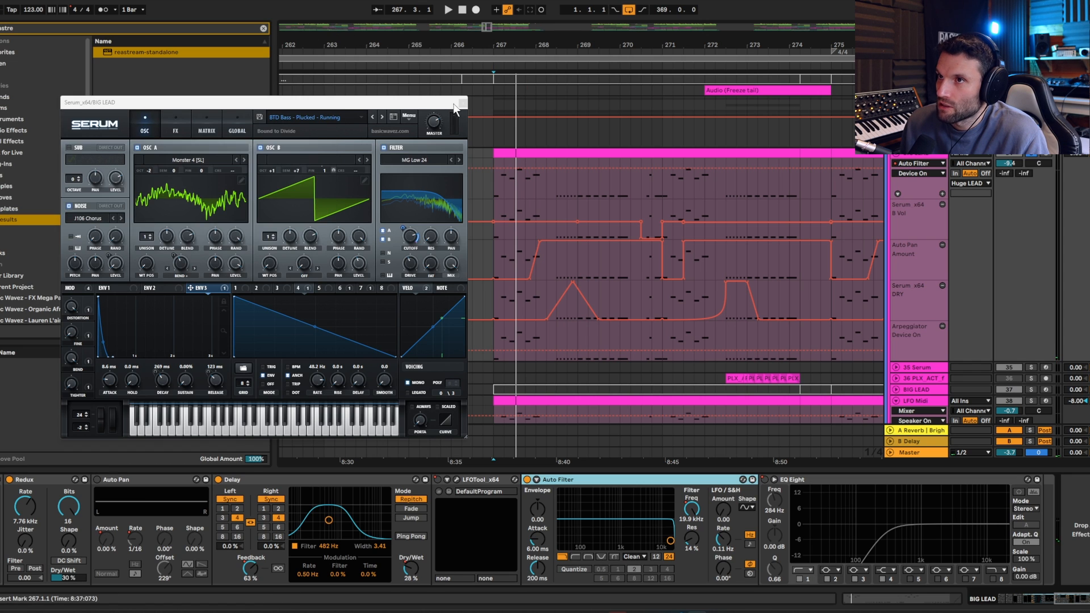
pyautogui.click(463, 103)
# Step: Show a wider range of bars around 267 and fold all the expanded lead tracks
pyautogui.scroll(-5, 899, 158)
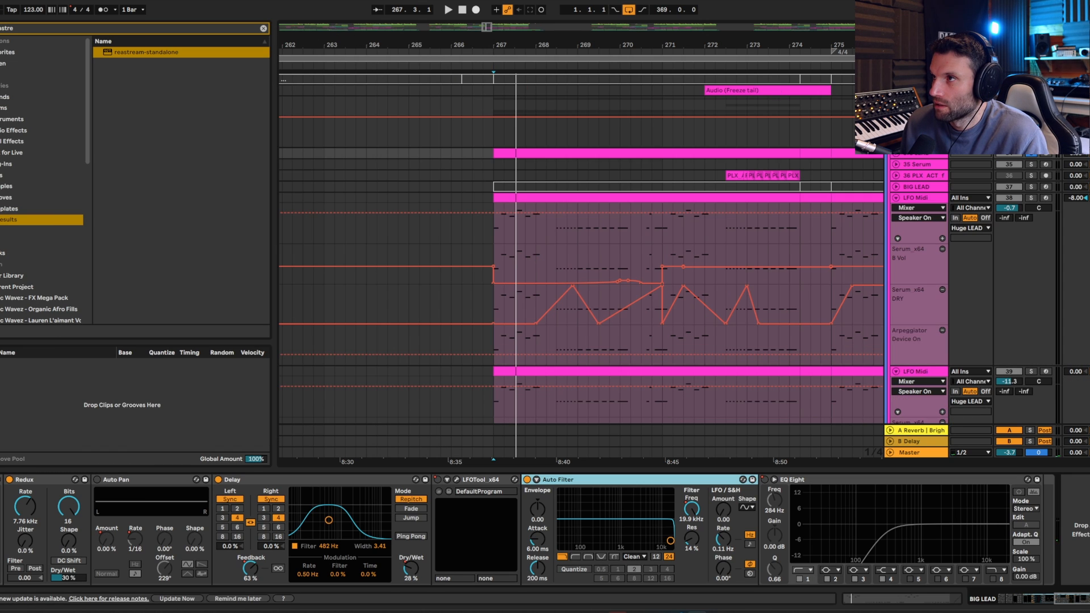
pyautogui.moveTo(493, 26); pyautogui.dragTo(490, 10)
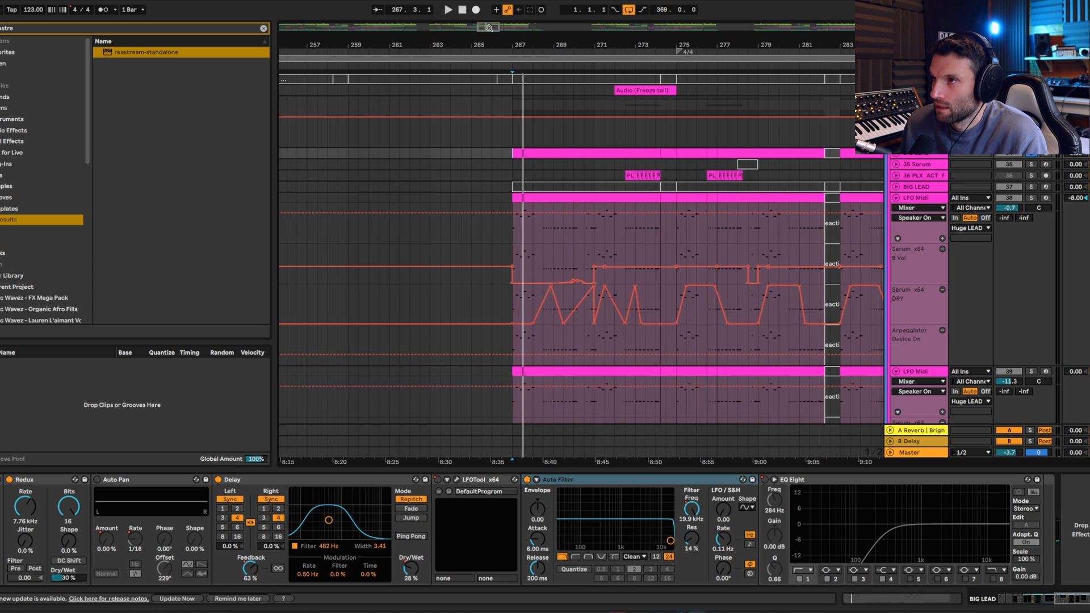
pyautogui.keyDown('alt'); pyautogui.click(896, 198); pyautogui.keyUp('alt')
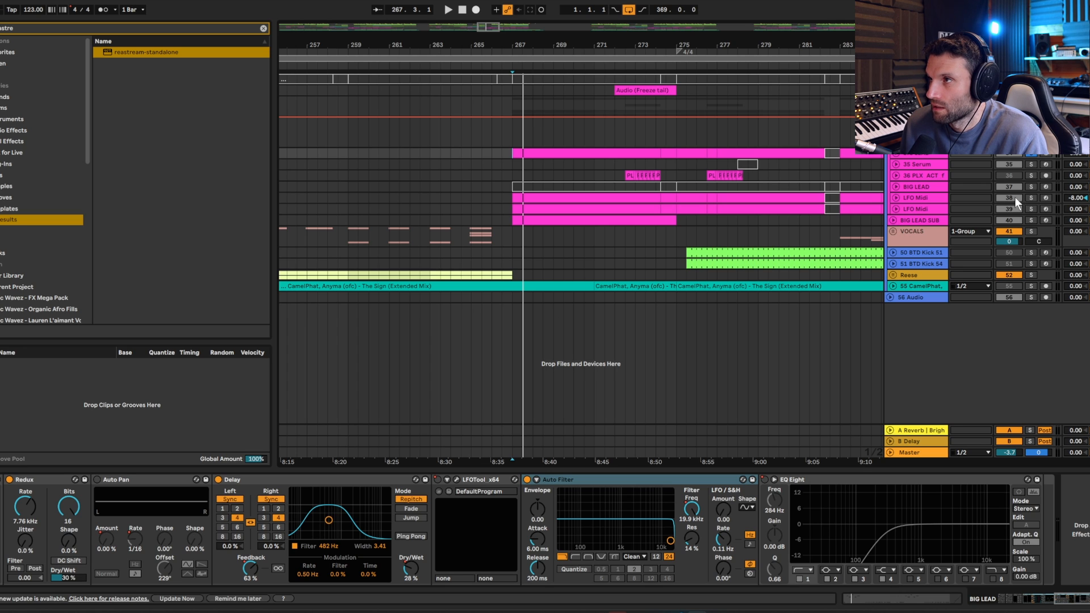
# Step: Solo and unfold the BIG LEAD SUB track, and play the sub layer from bar 267
pyautogui.click(1032, 220)
pyautogui.press('space')
pyautogui.click(892, 221)
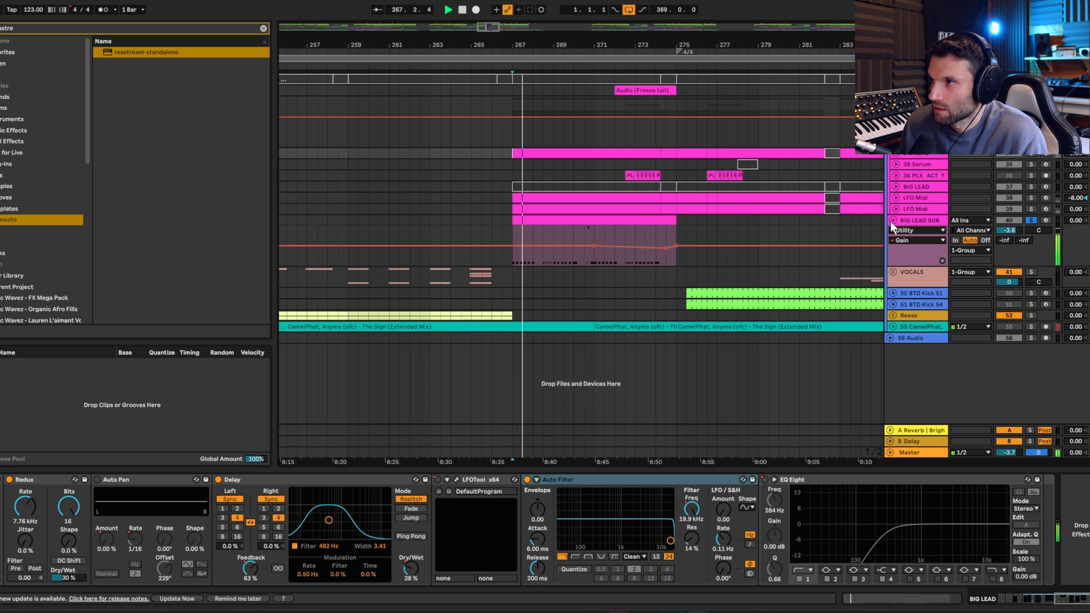
pyautogui.press('space')
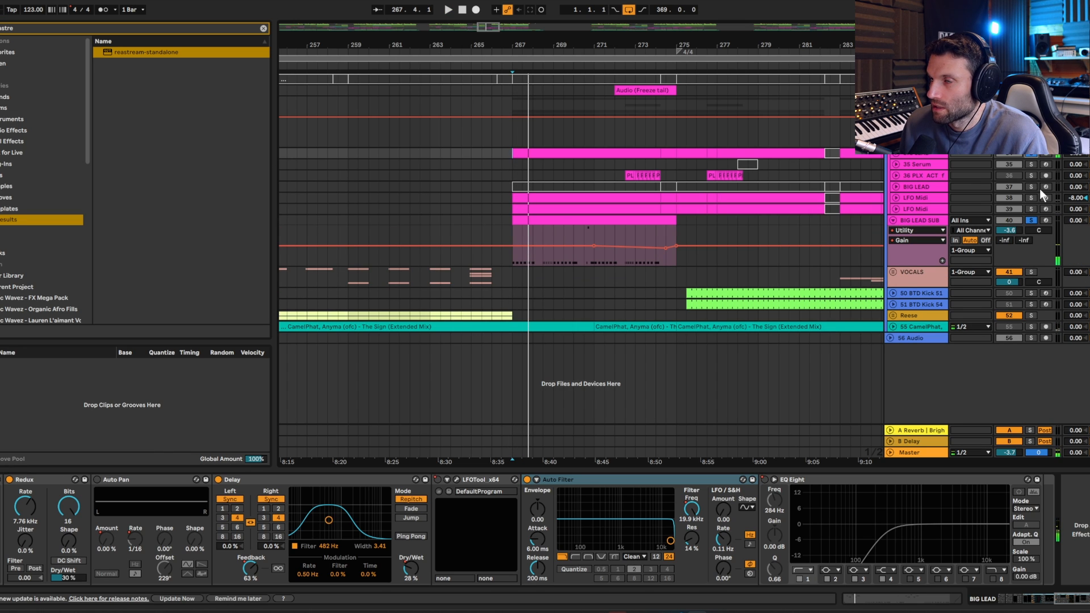
pyautogui.press('space')
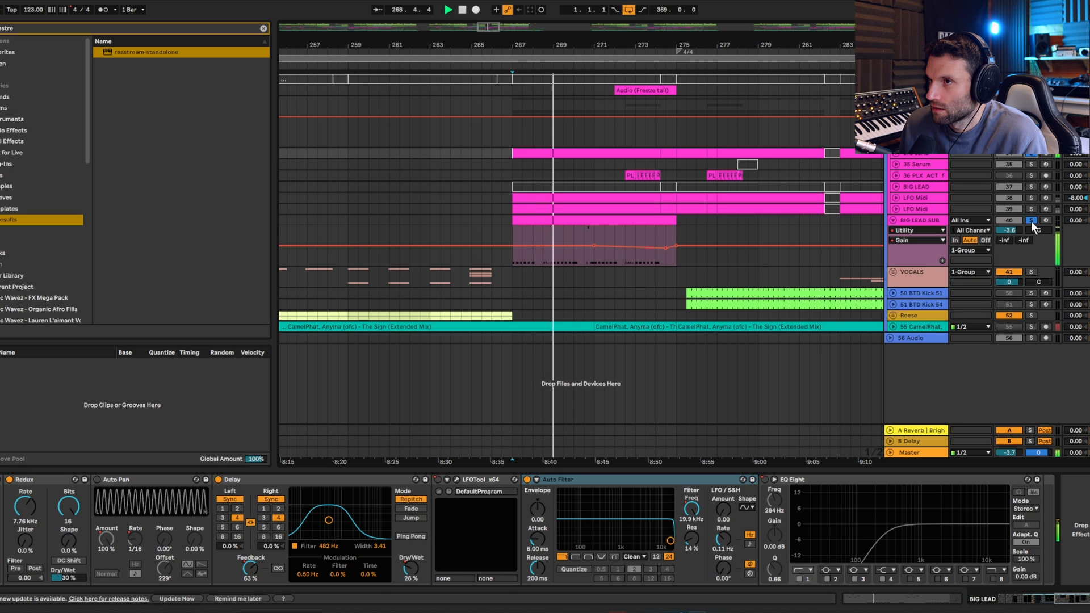
pyautogui.press('space')
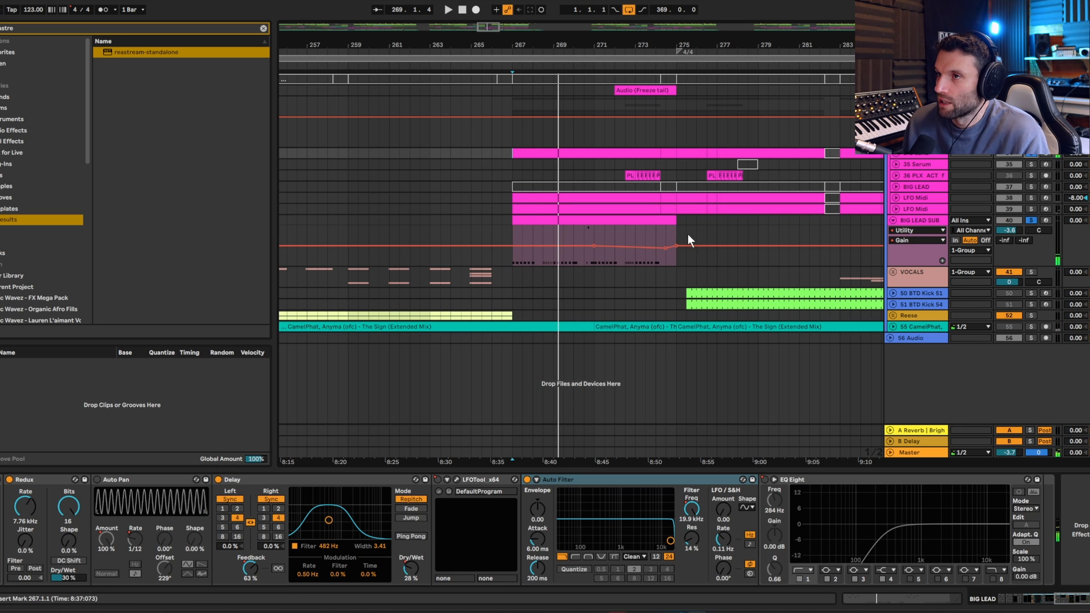
# Step: Open the BIG LEAD SUB clip's MIDI notes, unfold the lead track above and examine the pitch of the sub notes
pyautogui.doubleClick(554, 220)
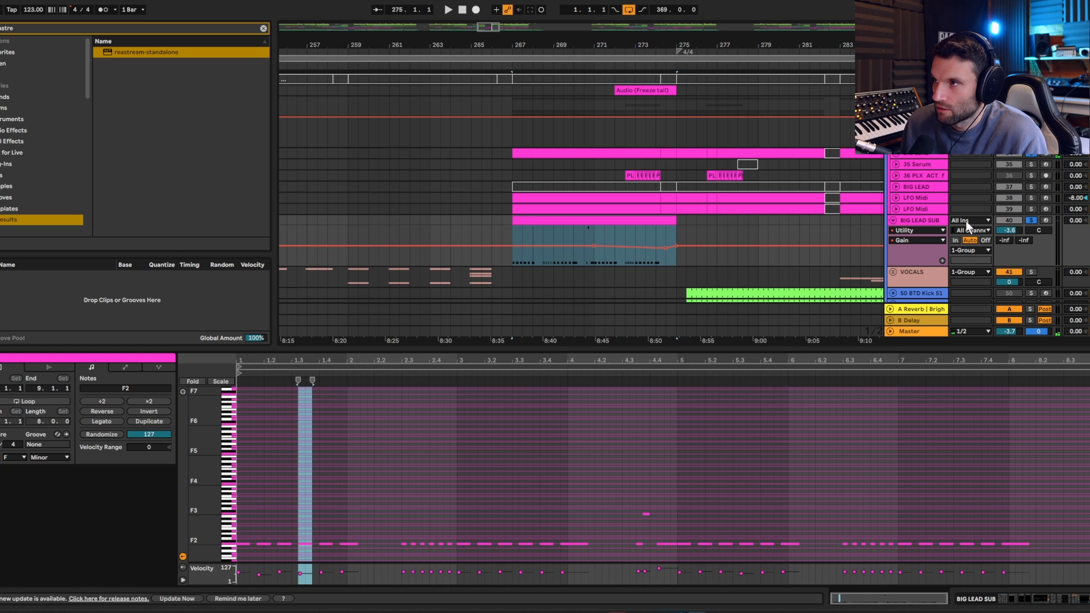
pyautogui.click(1027, 224)
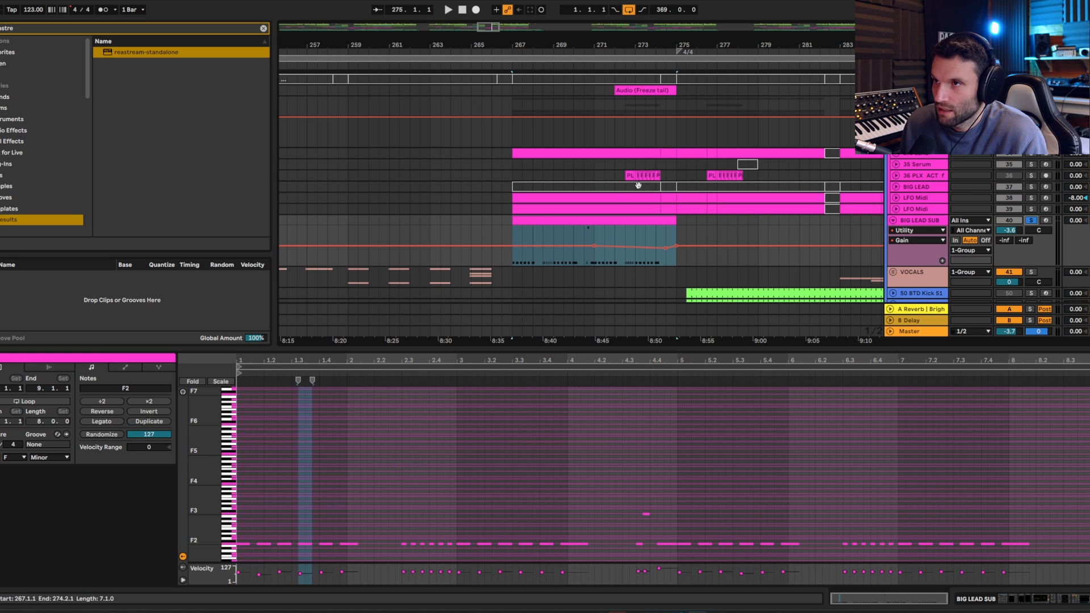
pyautogui.click(602, 154)
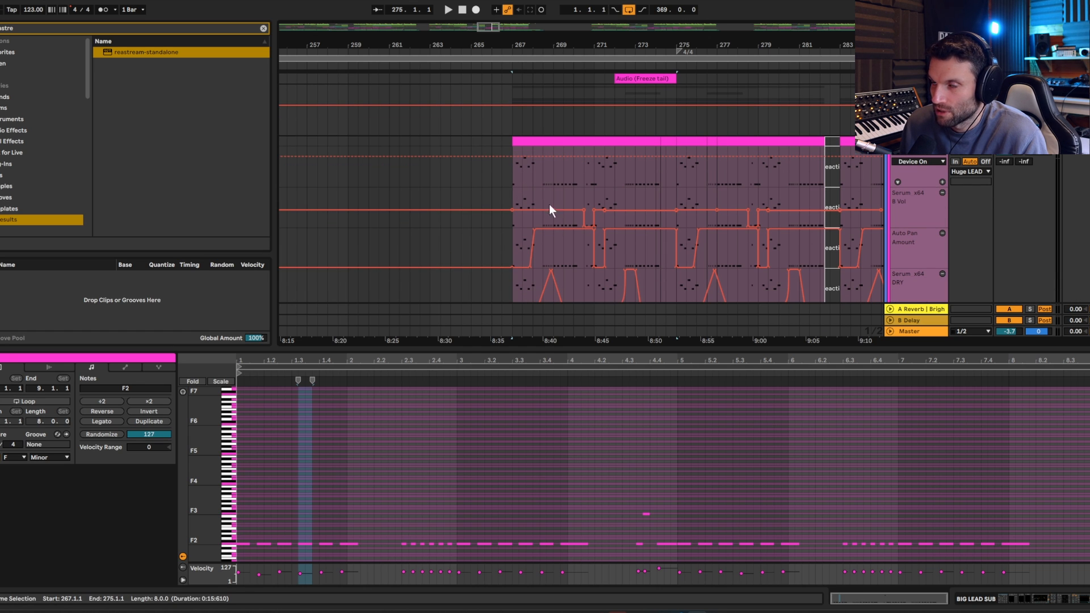
pyautogui.click(304, 504)
pyautogui.scroll(-2, 310, 507)
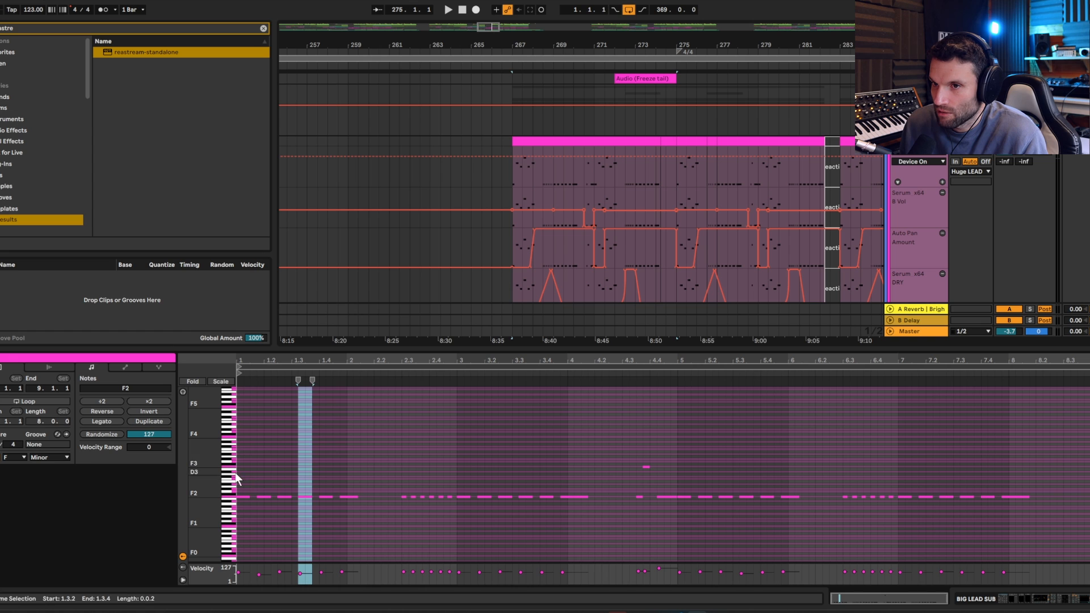
# Step: Select the F2 notes in the sub clip's first two and a half bars and open Serum from the BIG LEAD SUB device chain
pyautogui.moveTo(237, 474); pyautogui.dragTo(514, 518)
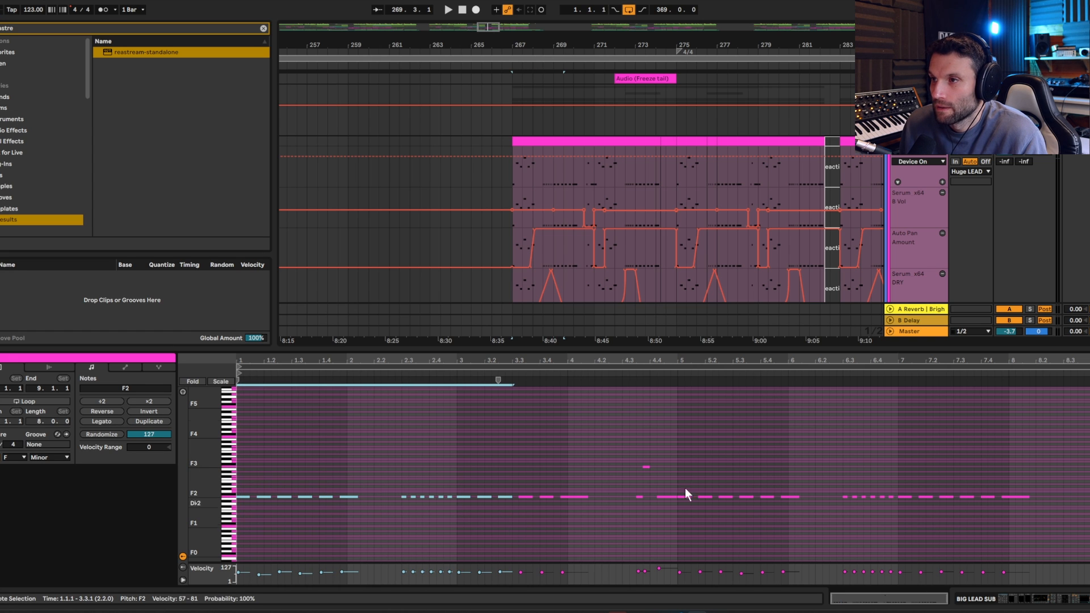
pyautogui.scroll(-3, 649, 185)
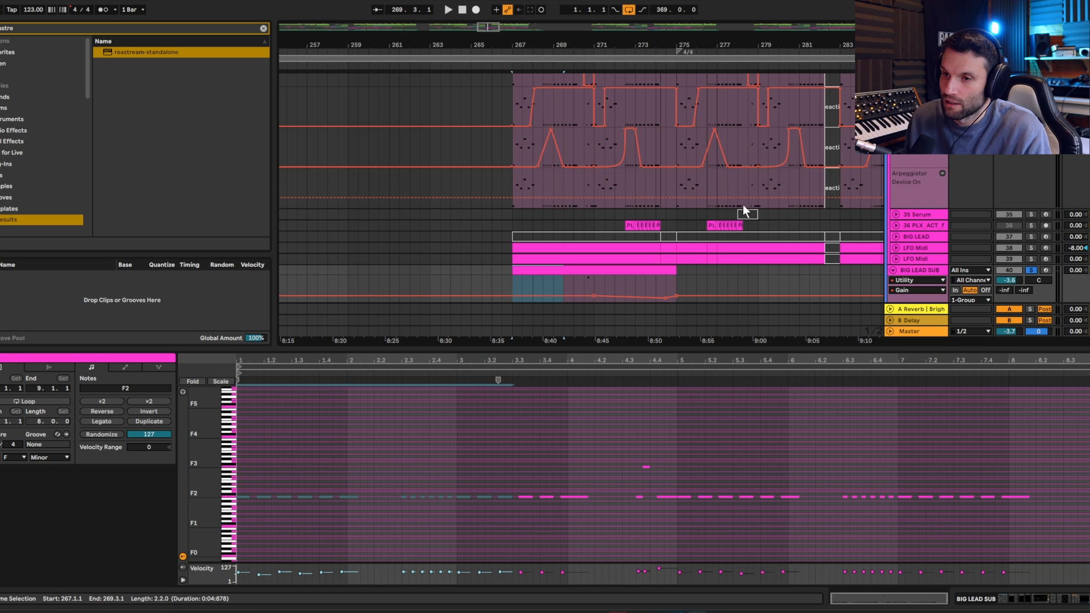
pyautogui.scroll(-3, 708, 243)
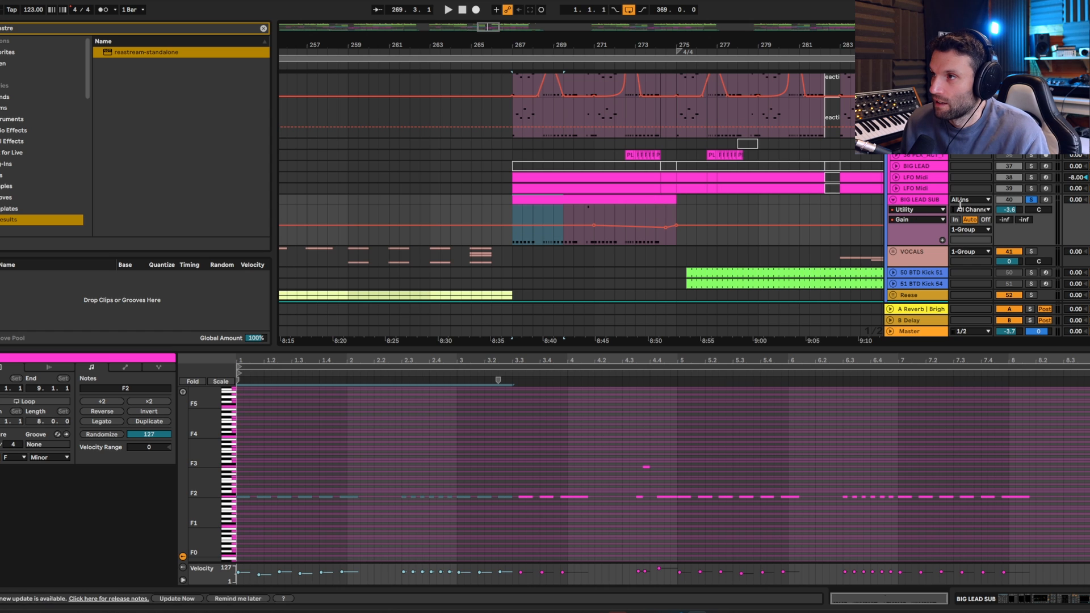
pyautogui.click(908, 202)
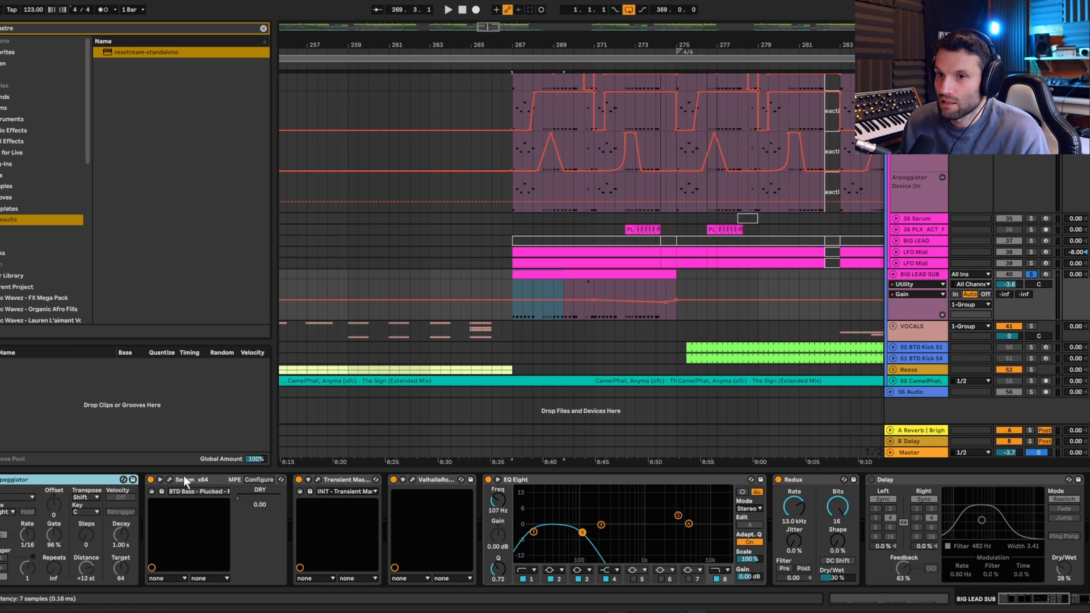
pyautogui.click(169, 480)
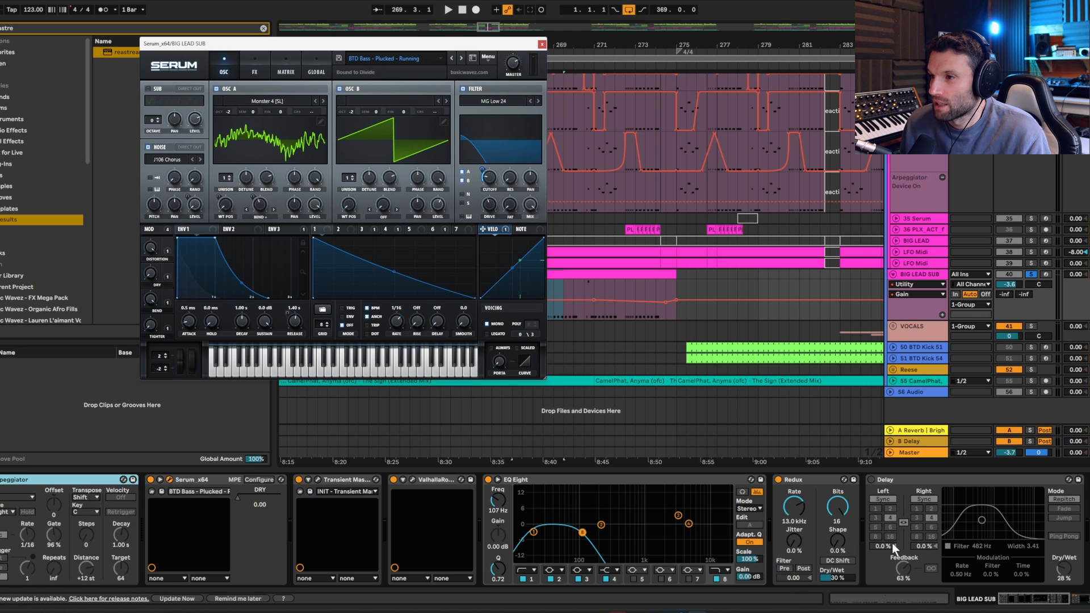
# Step: Look through the BIG LEAD SUB device chain and inspect its Transient Master and ValhallaRoom plug-in windows
pyautogui.moveTo(1019, 599); pyautogui.dragTo(1038, 582)
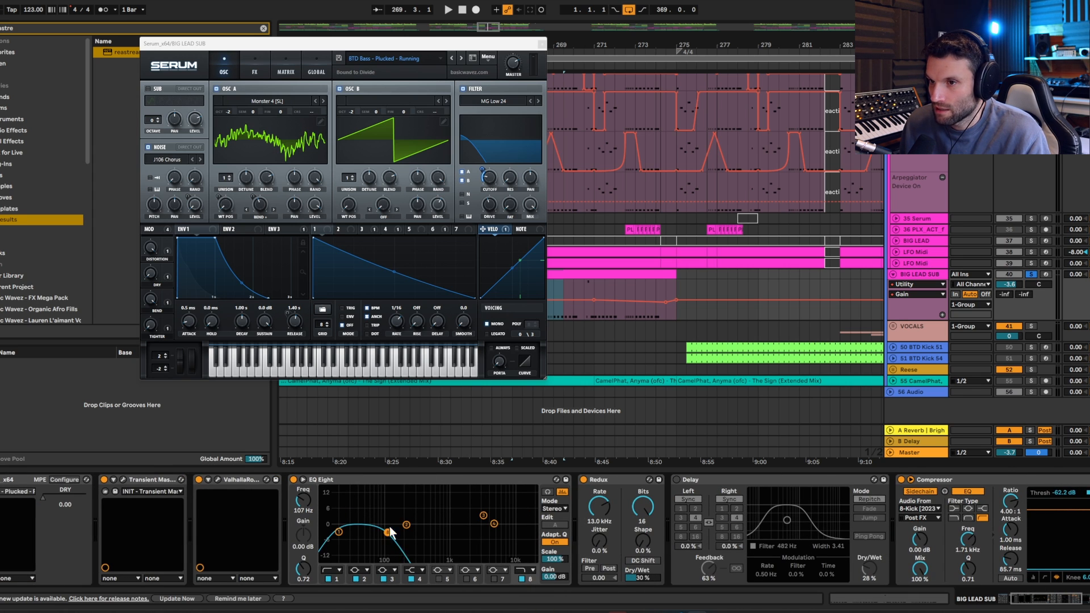
pyautogui.moveTo(1034, 607); pyautogui.dragTo(1005, 606)
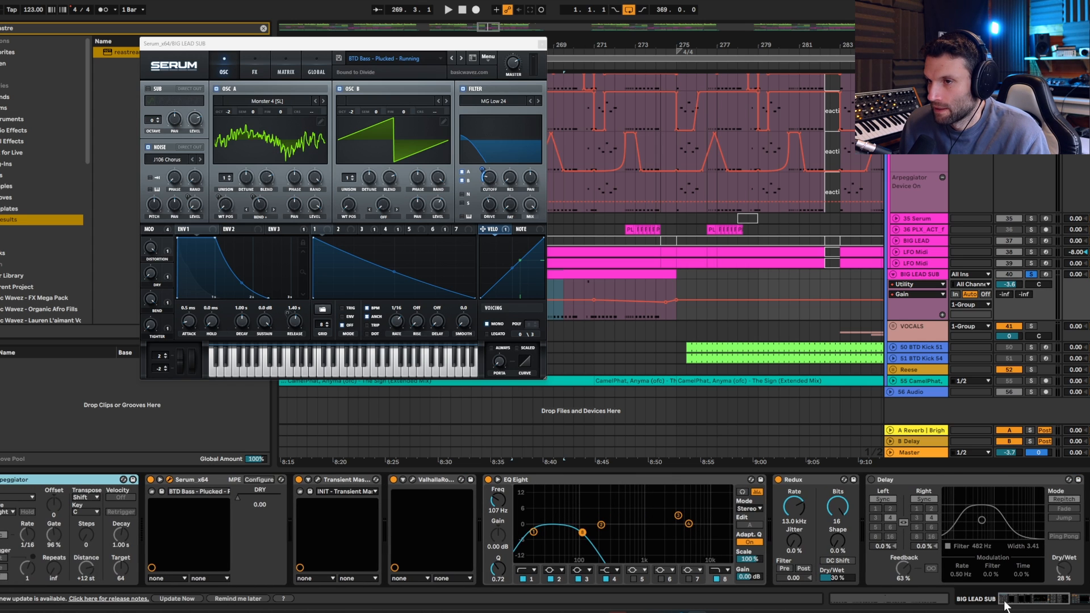
pyautogui.click(318, 481)
pyautogui.click(318, 481)
pyautogui.click(413, 480)
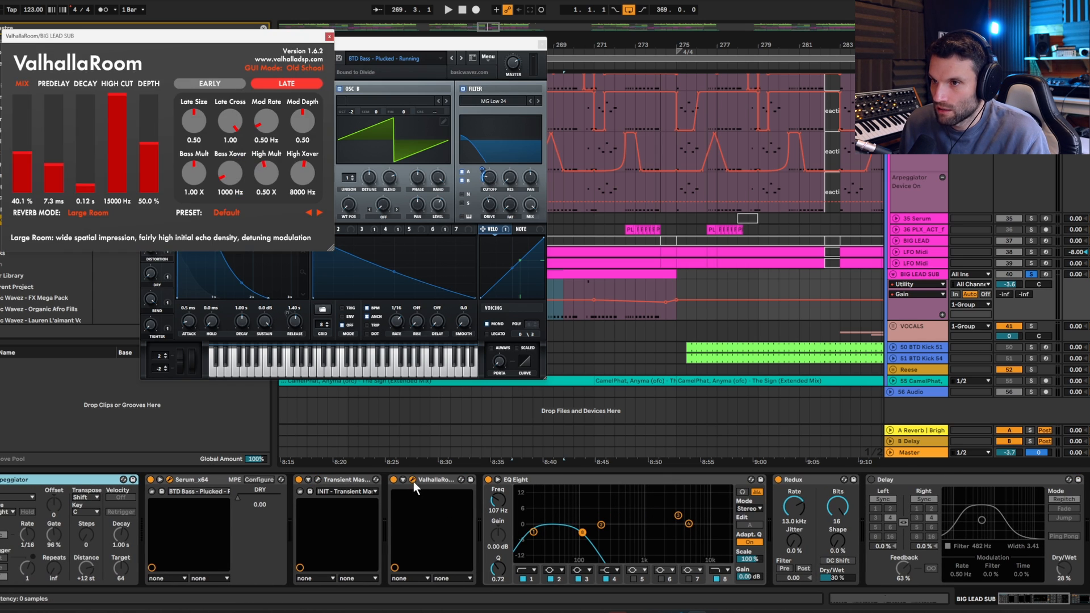
pyautogui.click(413, 481)
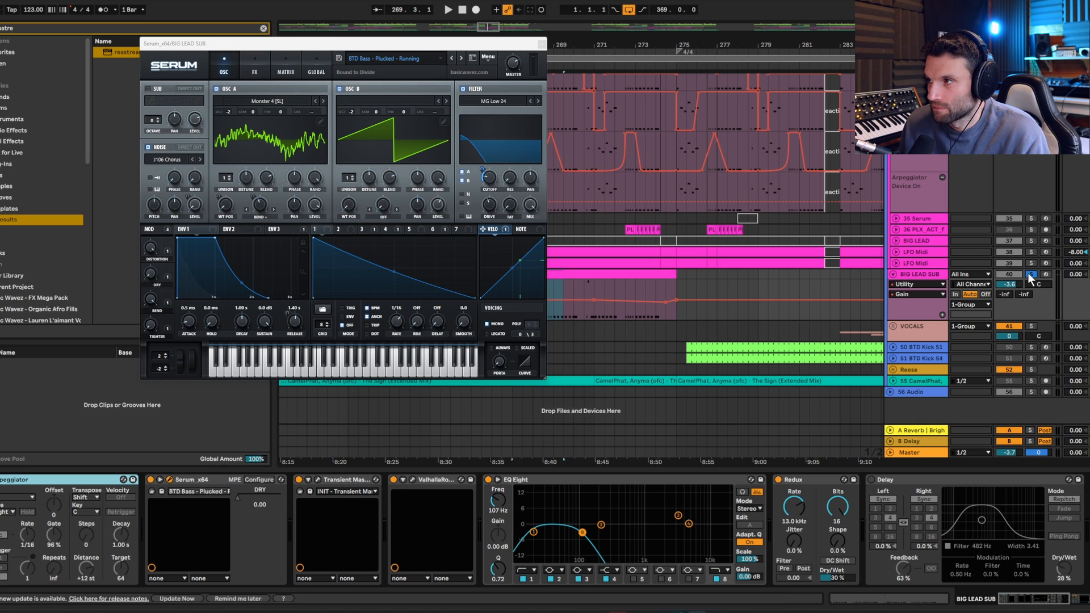
# Step: Play the sub layer from bar 267 and compare it with Serum's MG Low 24 filter off and on
pyautogui.press('space')
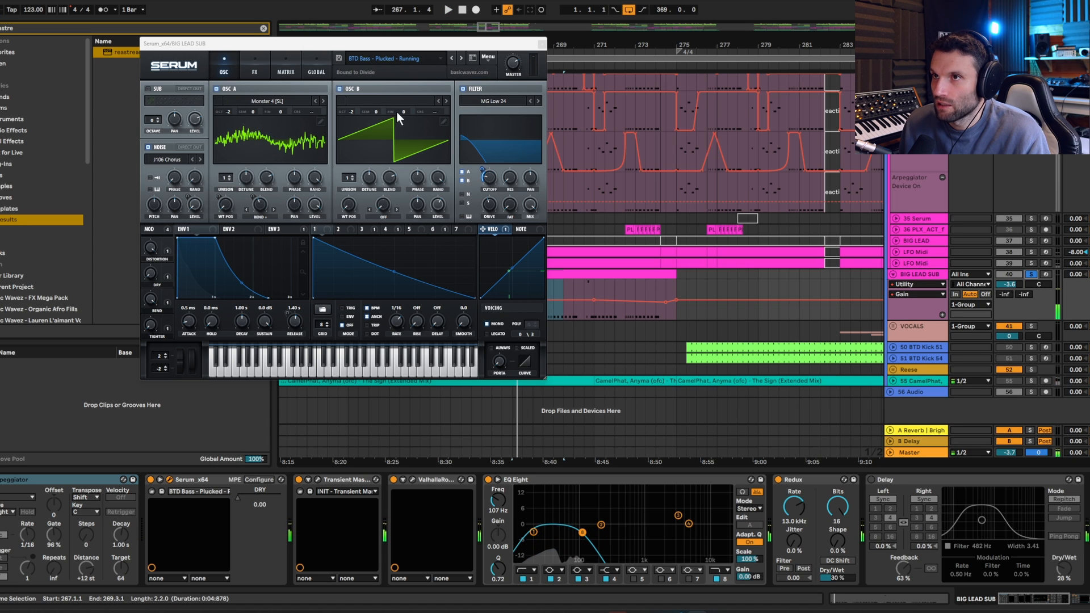
pyautogui.moveTo(377, 111)
pyautogui.mouseDown()
pyautogui.moveTo(381, 94)
pyautogui.moveTo(379, 112)
pyautogui.mouseUp()
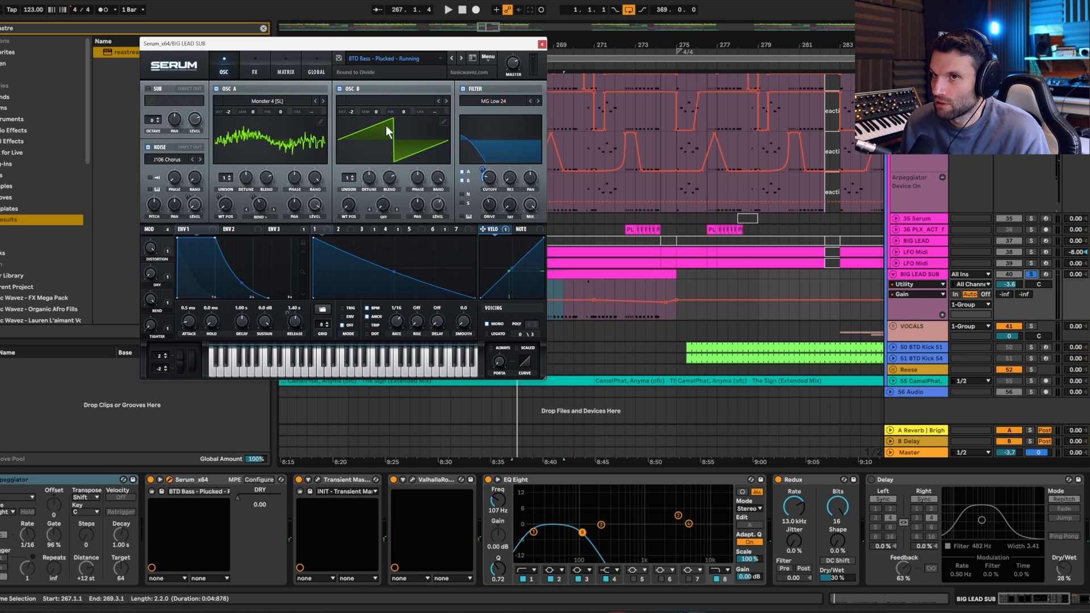
pyautogui.click(464, 89)
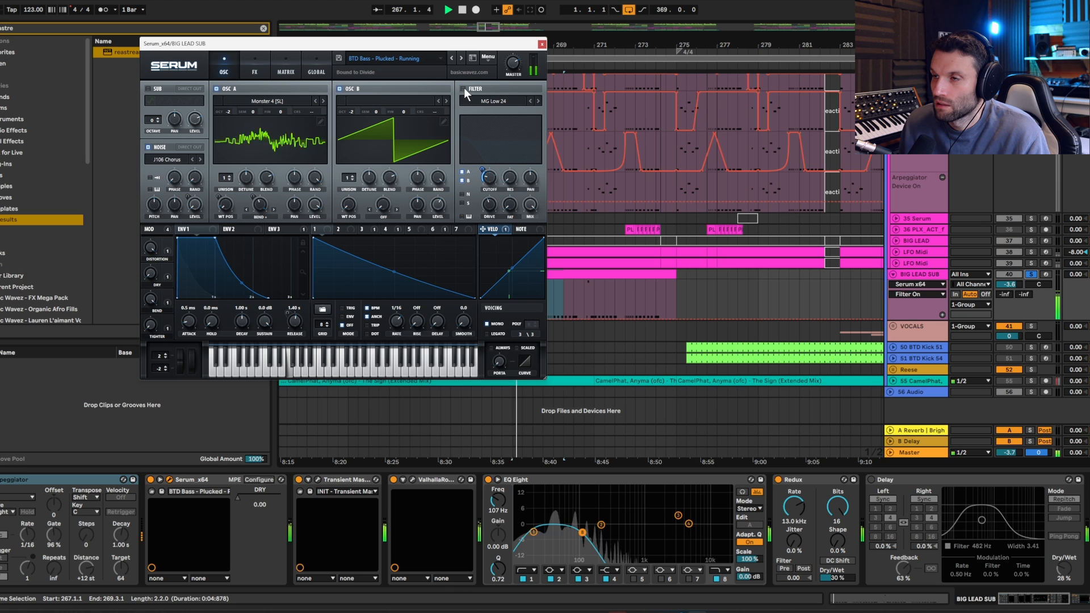
pyautogui.click(463, 89)
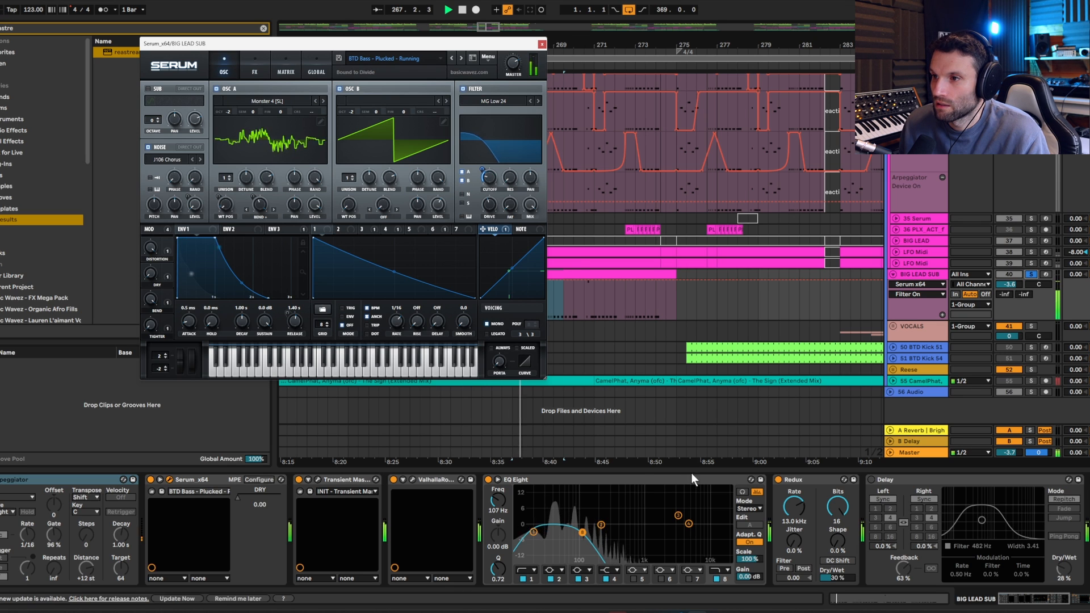
# Step: Audition the sub with EQ Eight bypassed and Serum's filter off and on, and re-enable EQ Eight
pyautogui.click(488, 480)
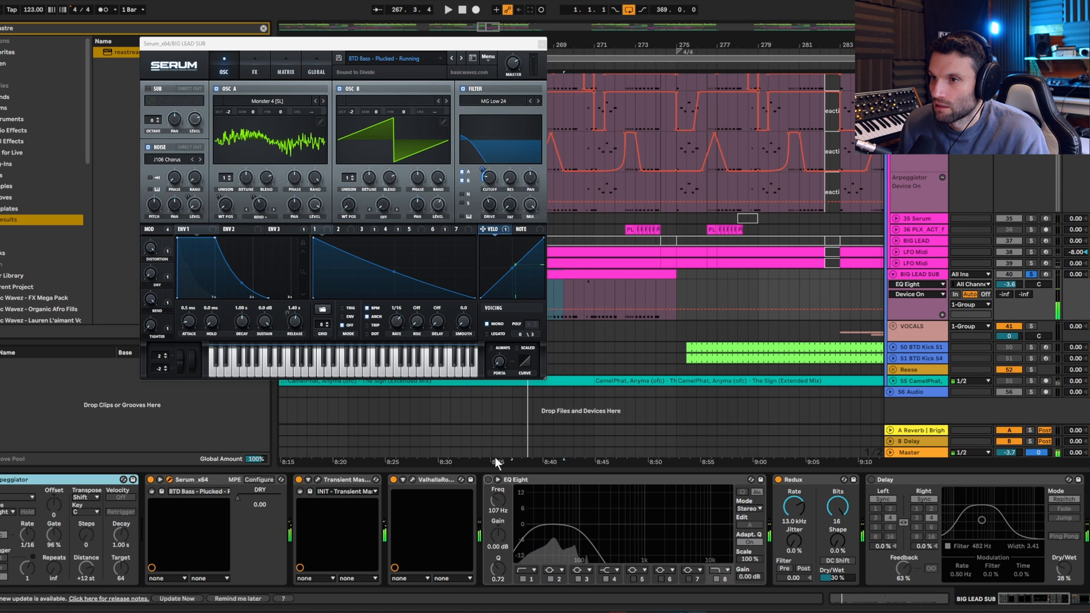
pyautogui.click(463, 89)
pyautogui.press('space')
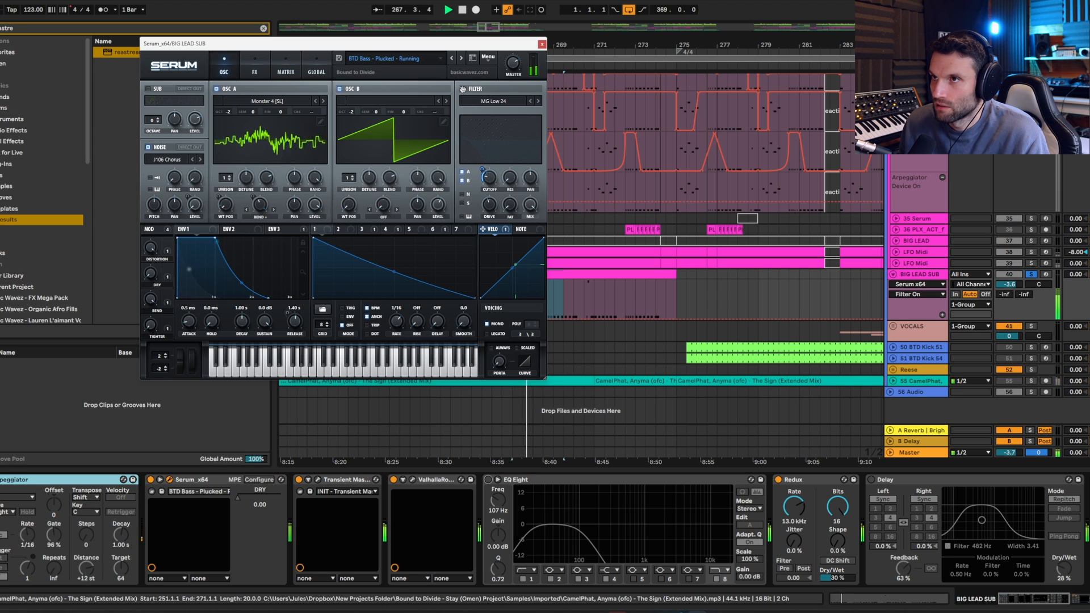
pyautogui.press('space')
pyautogui.click(463, 88)
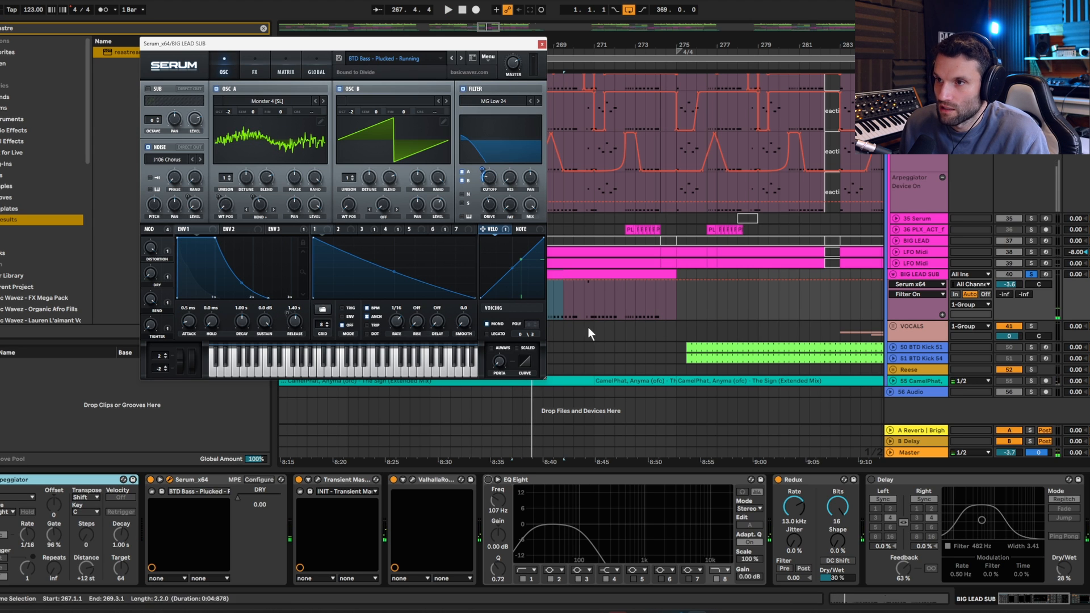
pyautogui.press('space')
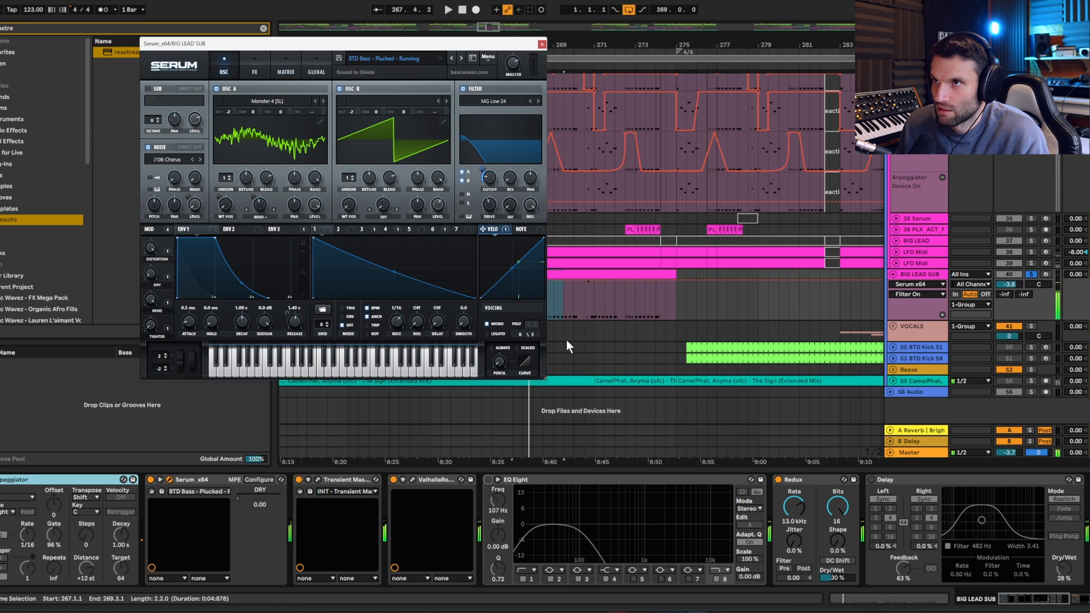
pyautogui.click(489, 479)
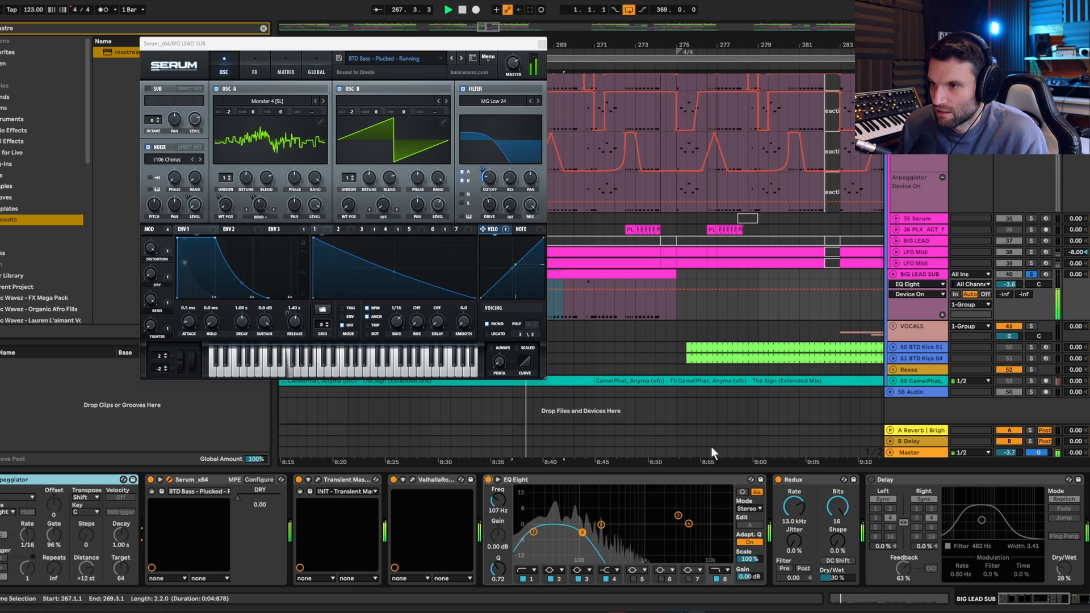
pyautogui.press('space')
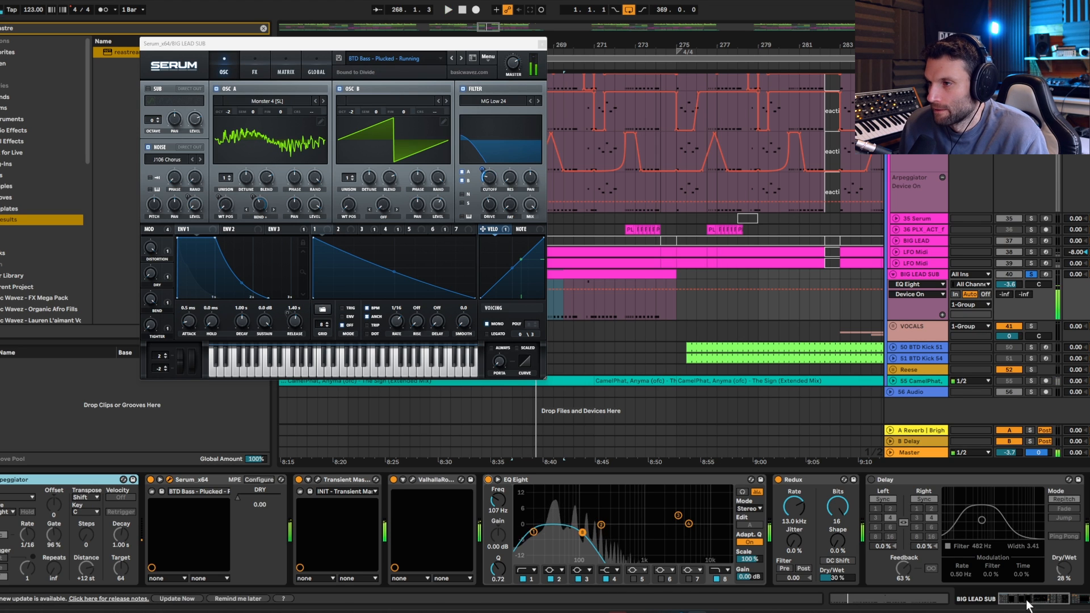
# Step: Examine the sub Serum's effects, return to its oscillator page and close the plug-in window
pyautogui.click(256, 71)
pyautogui.scroll(-3, 533, 125)
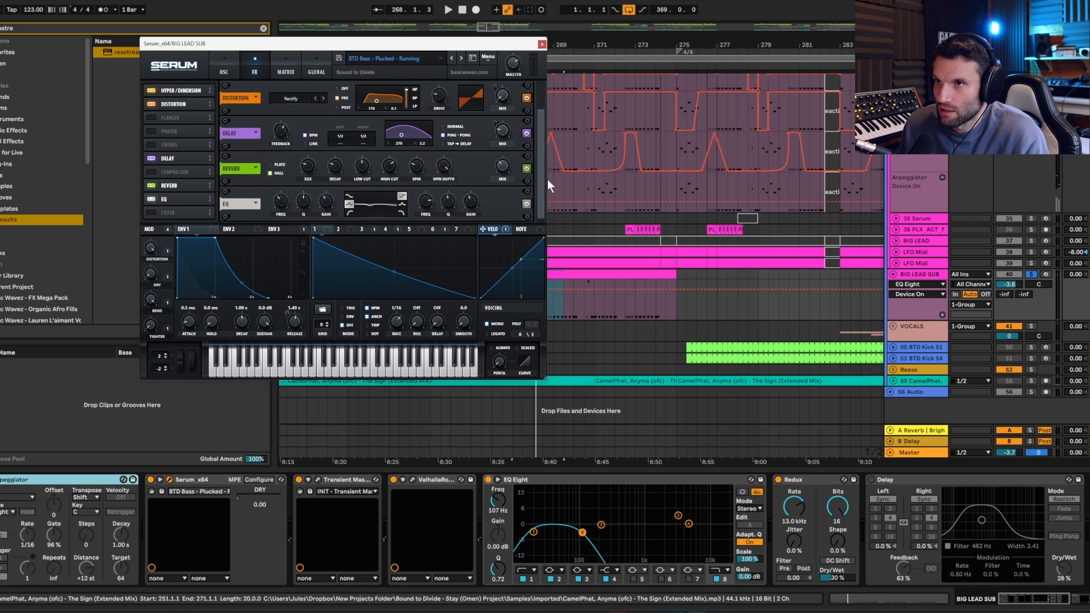
pyautogui.click(211, 56)
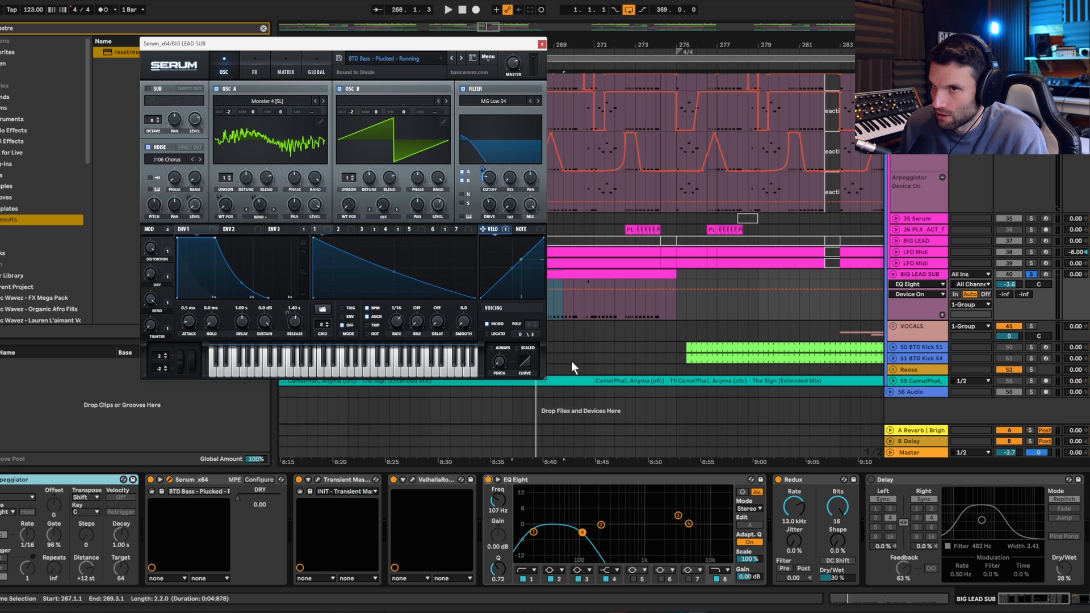
pyautogui.click(541, 43)
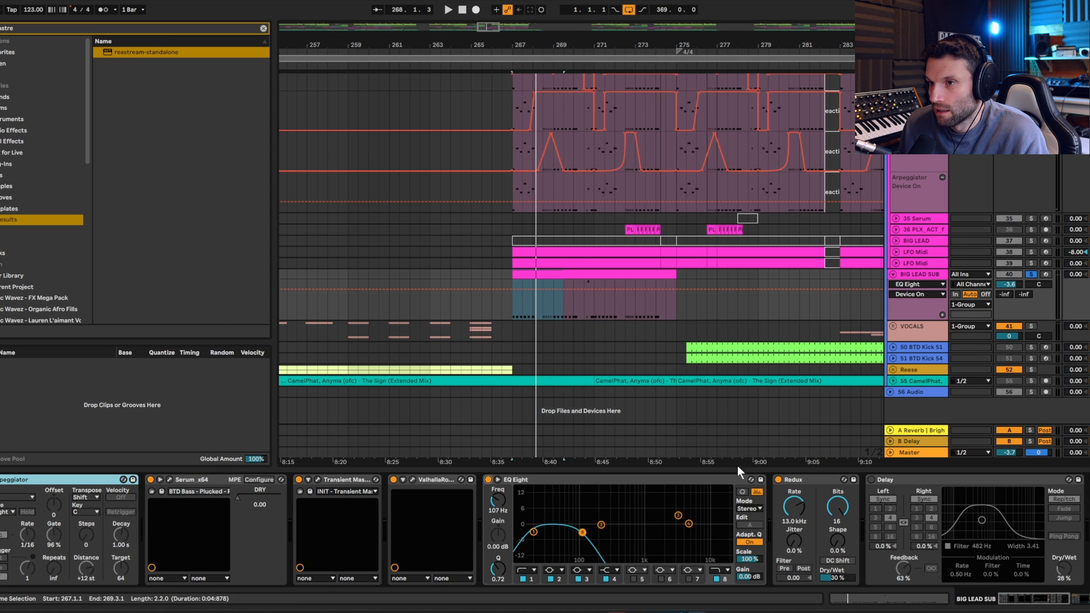
# Step: Compare the sub layer with the first Utility after the Compressor bypassed and enabled during playback
pyautogui.moveTo(1028, 603); pyautogui.dragTo(1086, 595)
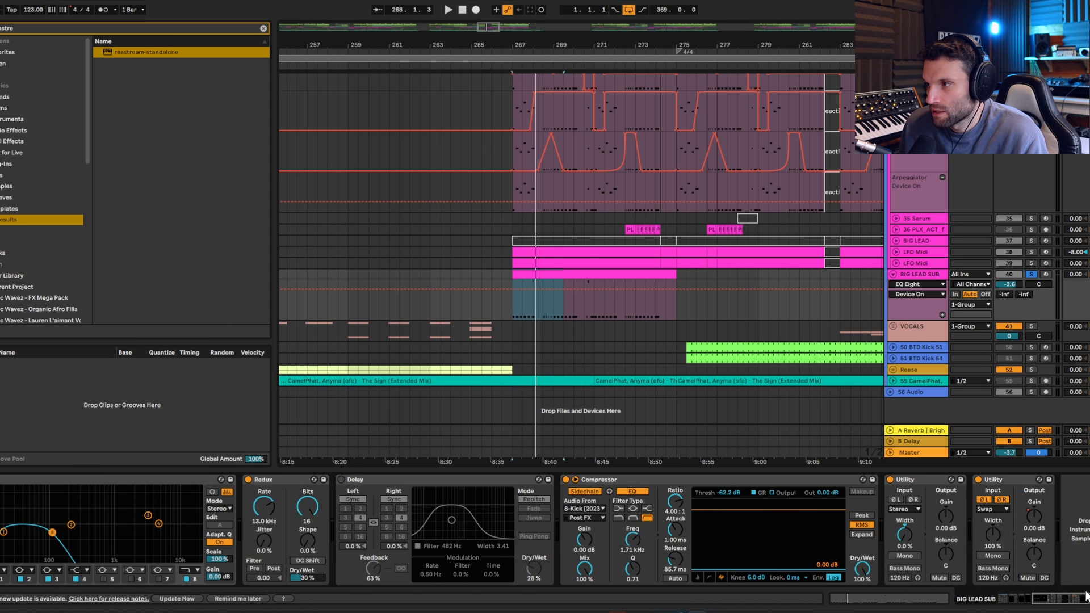
pyautogui.click(908, 482)
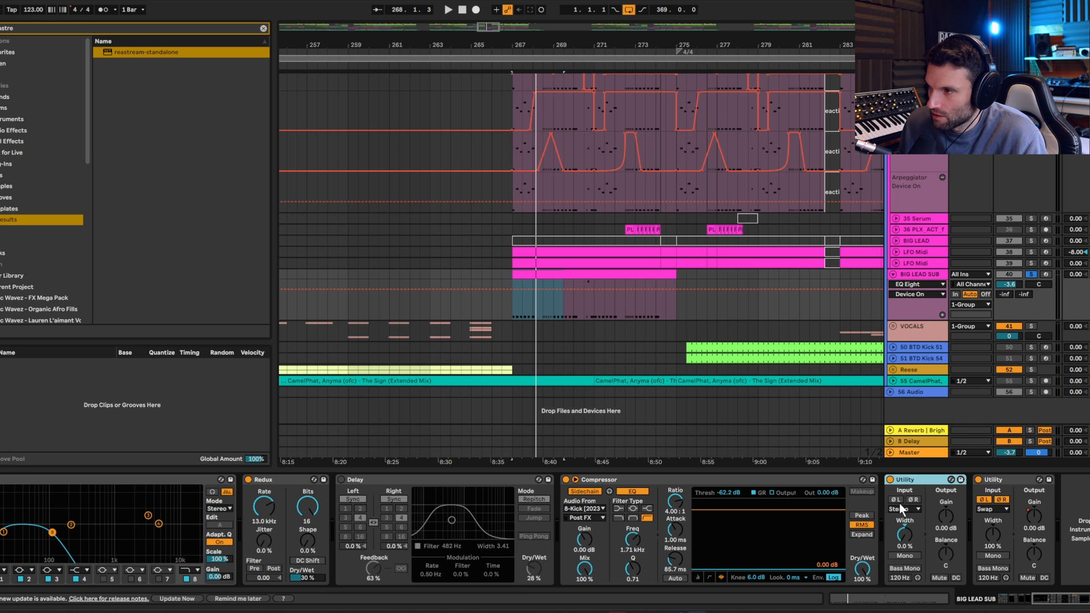
pyautogui.click(890, 479)
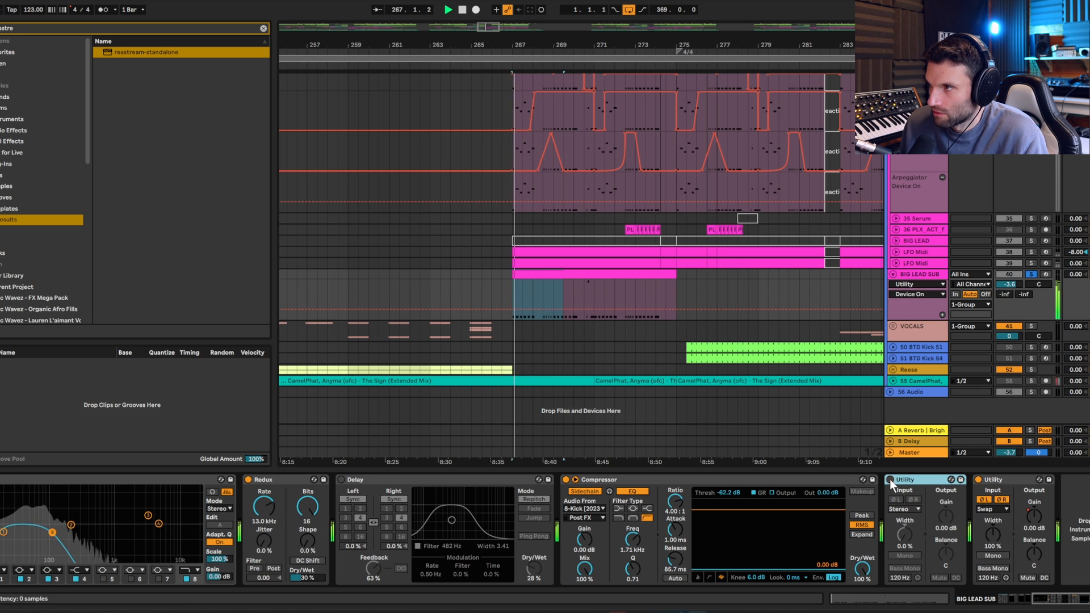
pyautogui.press('space')
pyautogui.click(890, 479)
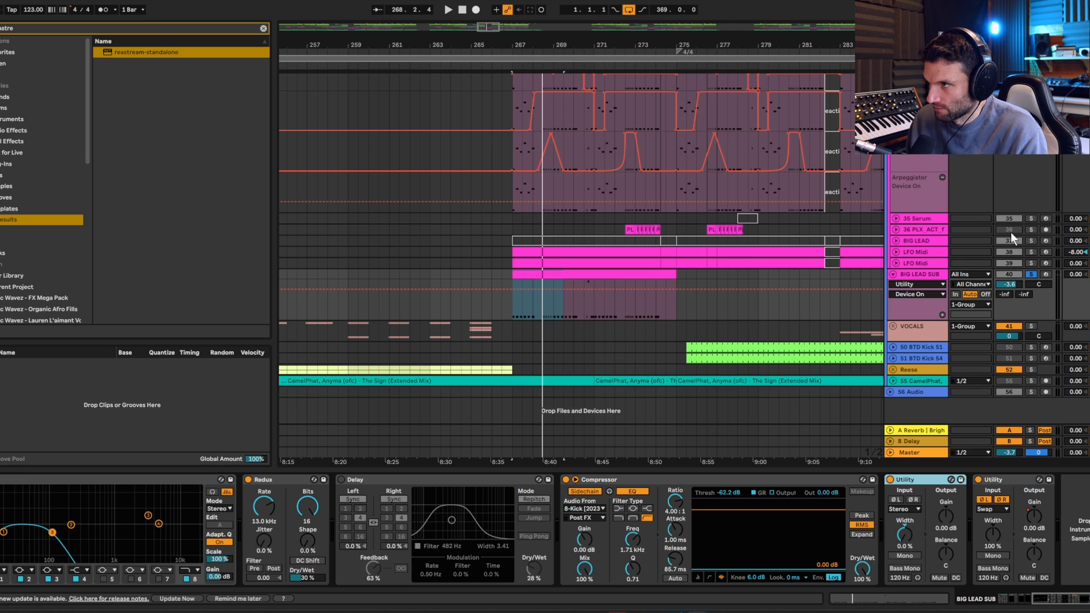
pyautogui.scroll(3, 999, 287)
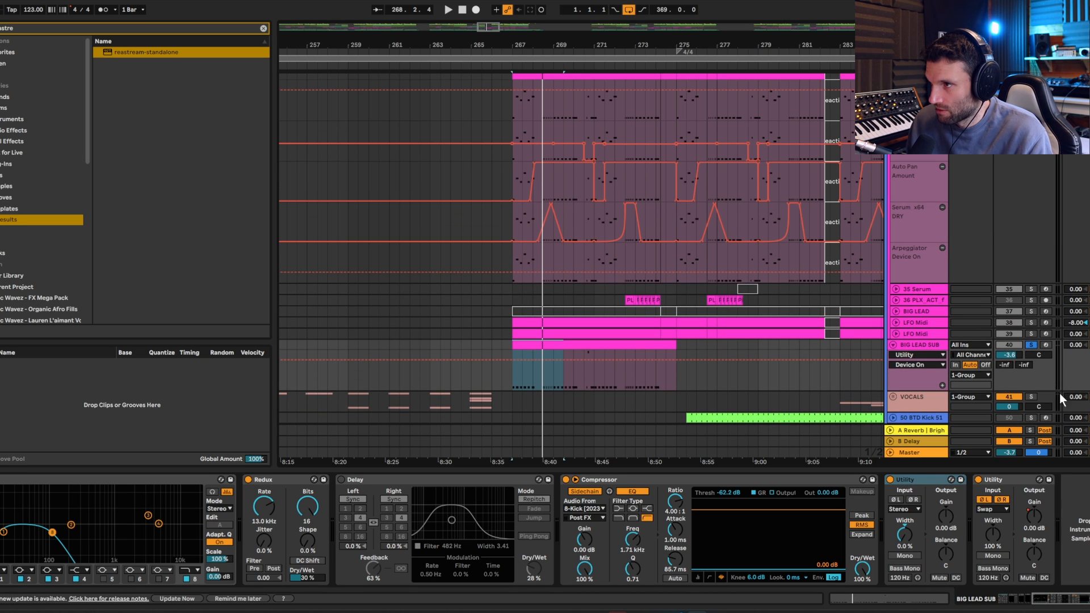
pyautogui.scroll(-2, 988, 380)
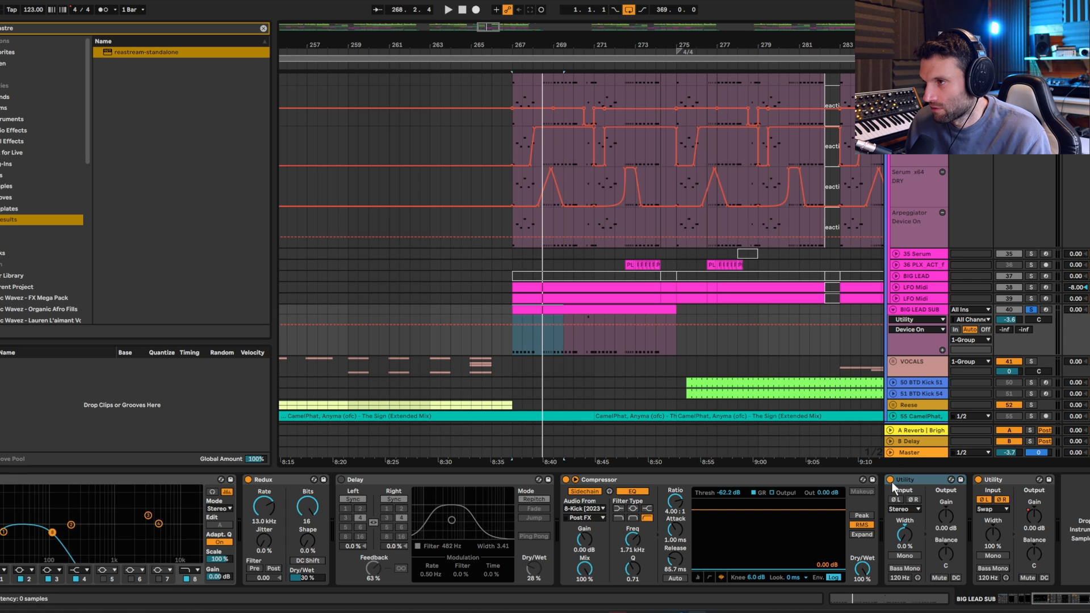
pyautogui.press('space')
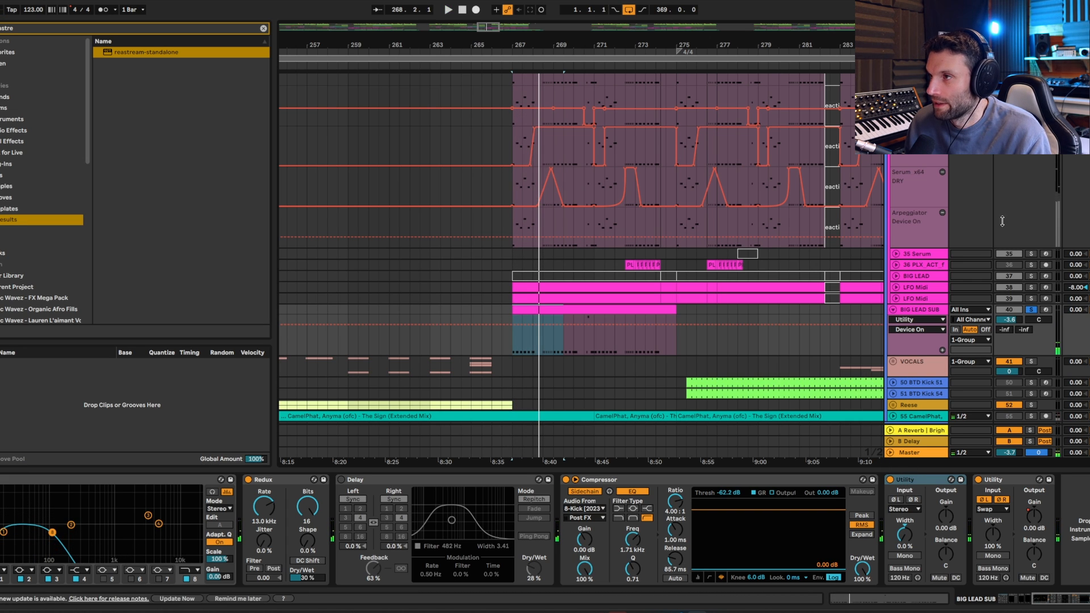
# Step: Solo and unfold the first LFO Midi track in place of BIG LEAD SUB, and play it to examine its automation lanes
pyautogui.scroll(3, 918, 356)
pyautogui.click(921, 346)
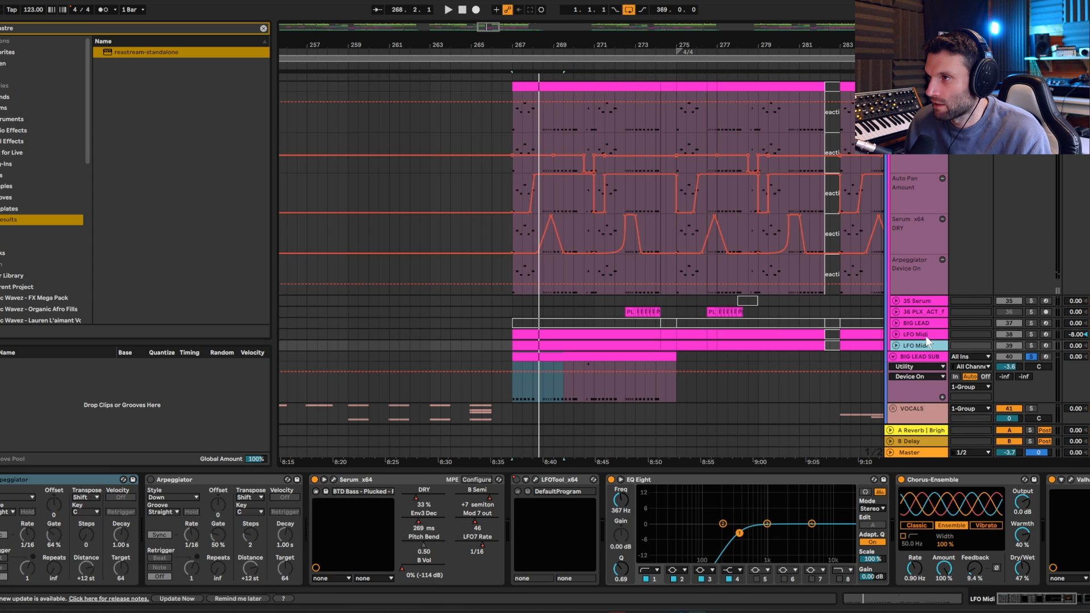
pyautogui.click(1031, 335)
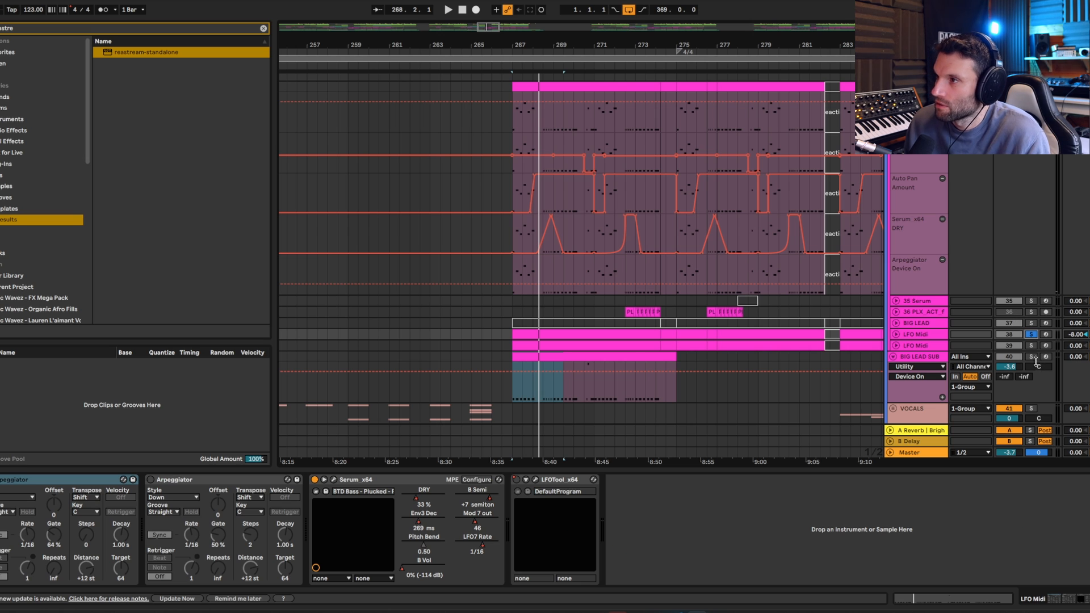
pyautogui.press('space')
pyautogui.click(895, 335)
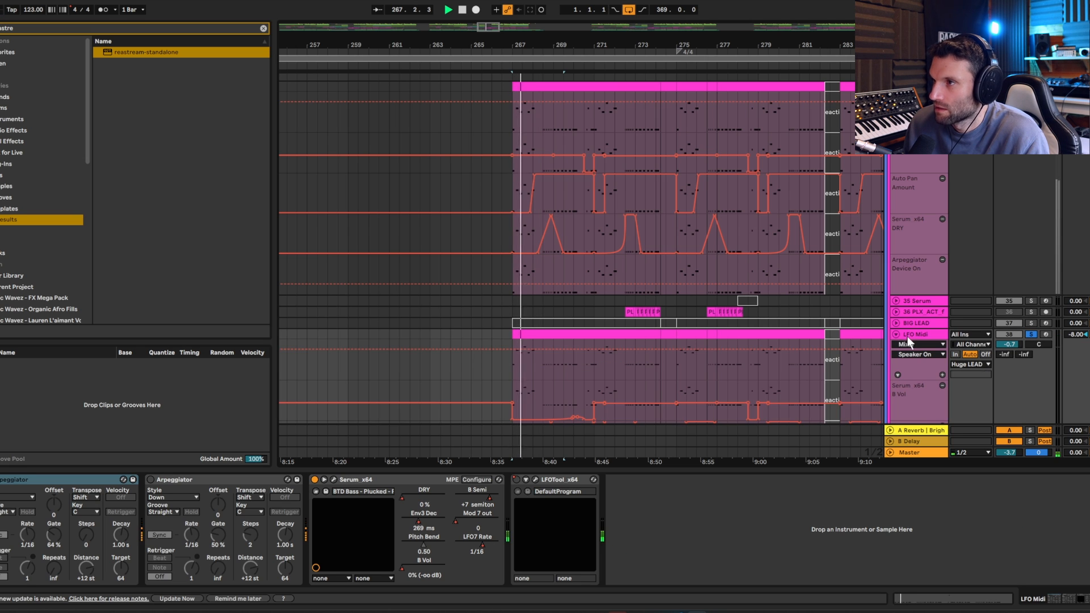
pyautogui.scroll(-2, 909, 336)
pyautogui.press('space')
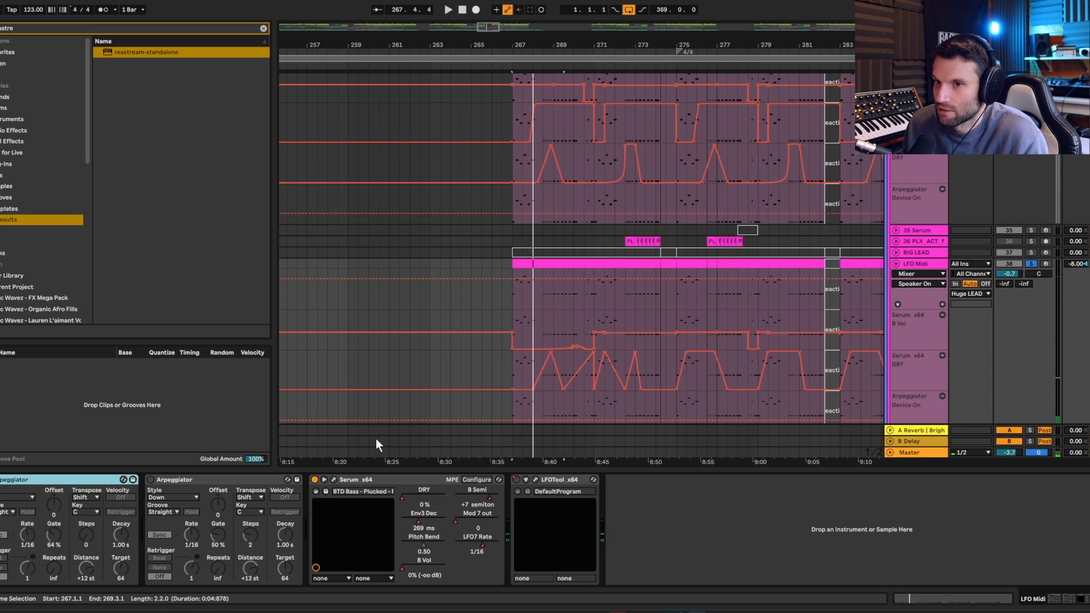
# Step: Open Serum on the soloed LFO Midi track, play it and show envelope 1
pyautogui.click(334, 480)
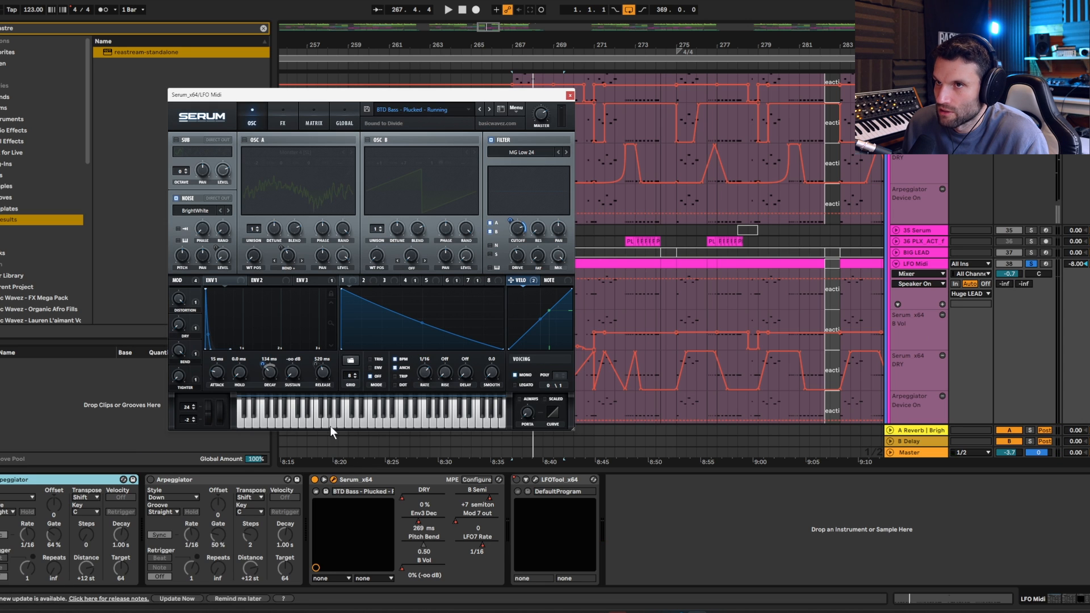
pyautogui.press('space')
pyautogui.click(218, 281)
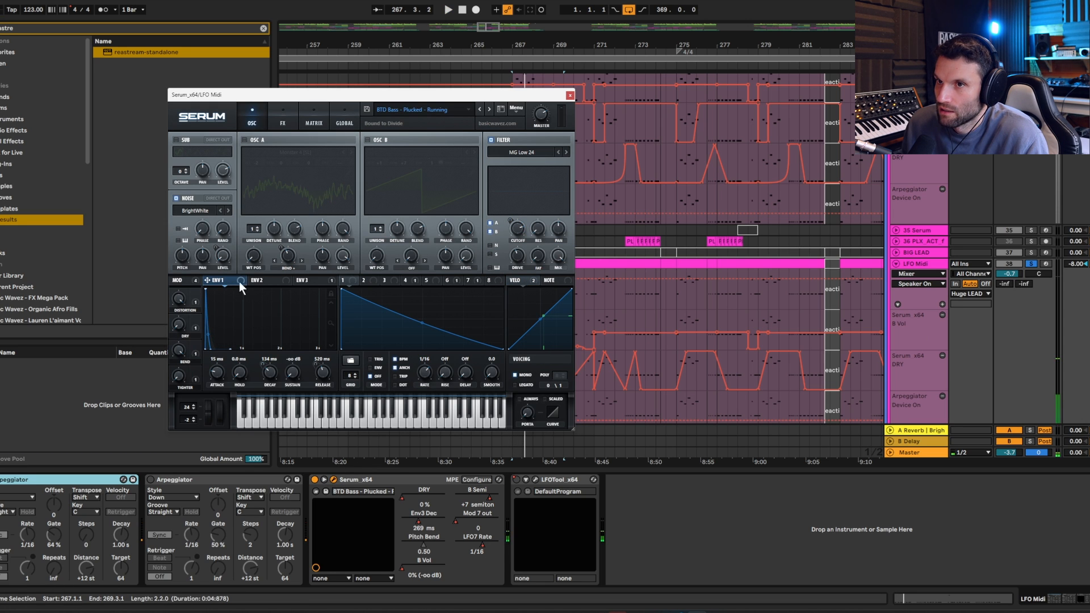
# Step: Examine envelopes 2 and 3 and LFO 4 in the first LFO Midi track's Serum during playback, and close the plug-in window
pyautogui.click(255, 281)
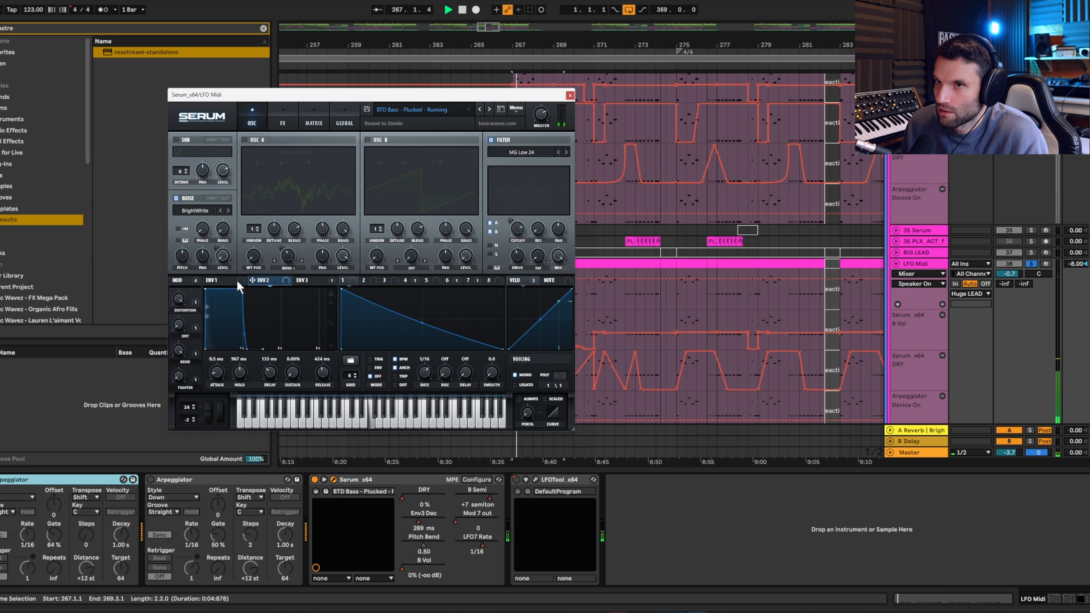
pyautogui.click(318, 280)
pyautogui.press('space')
pyautogui.press('space')
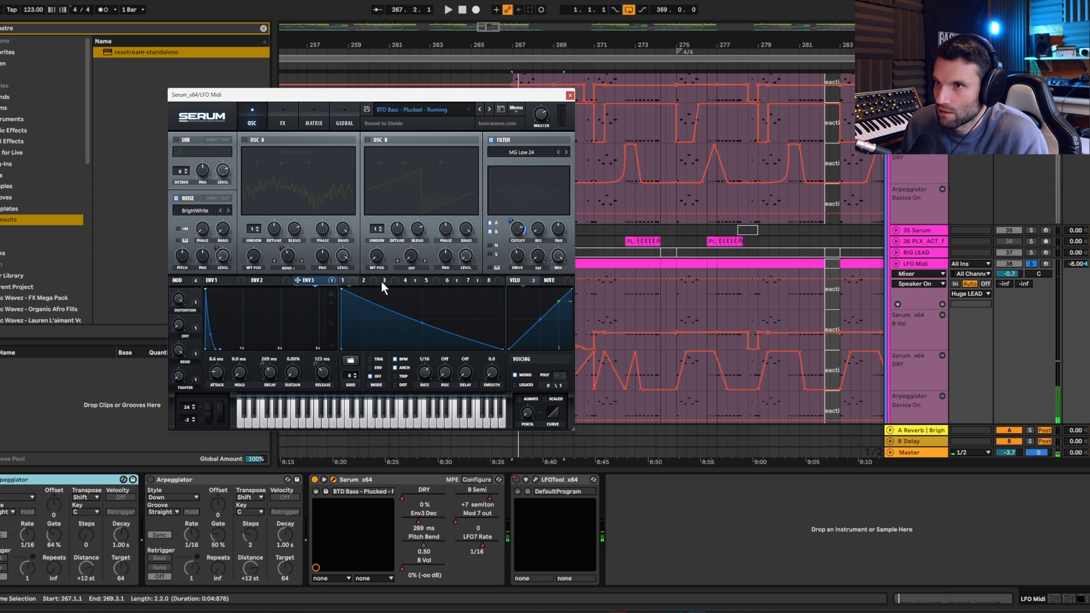
pyautogui.click(405, 281)
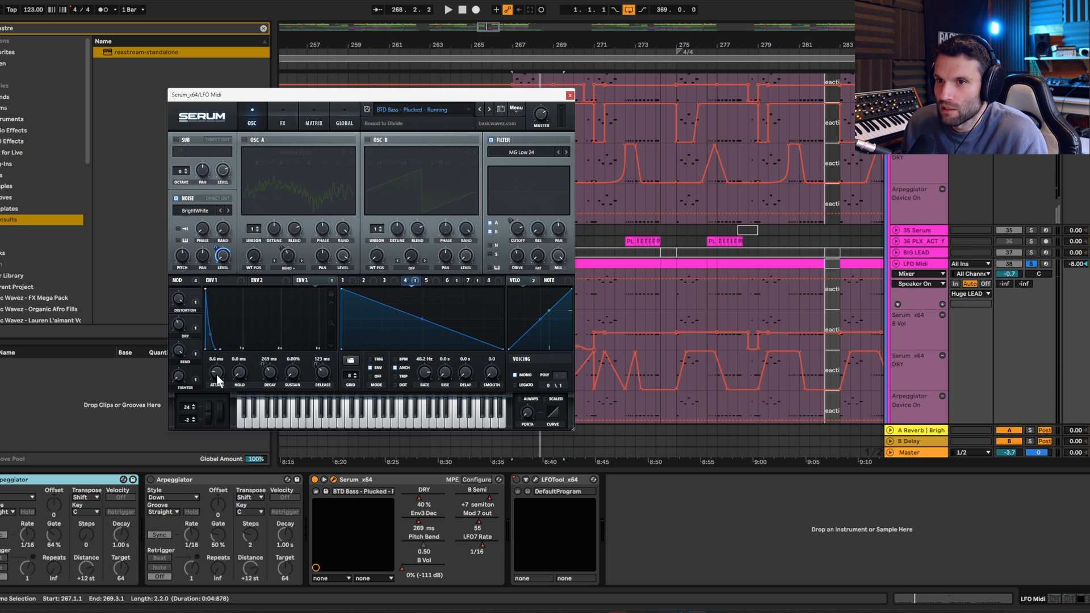
pyautogui.press('space')
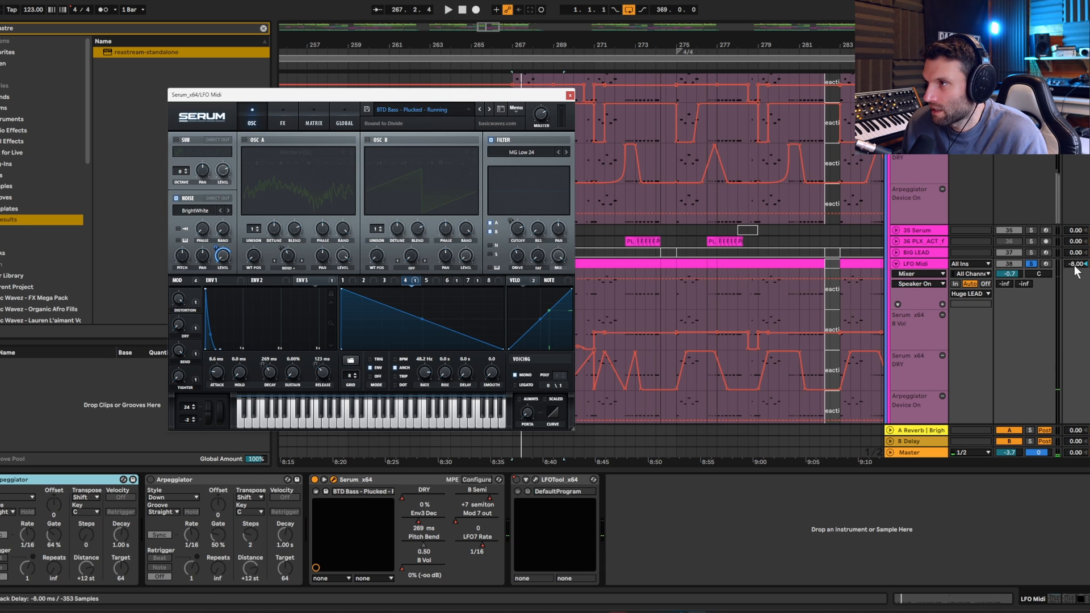
pyautogui.click(570, 96)
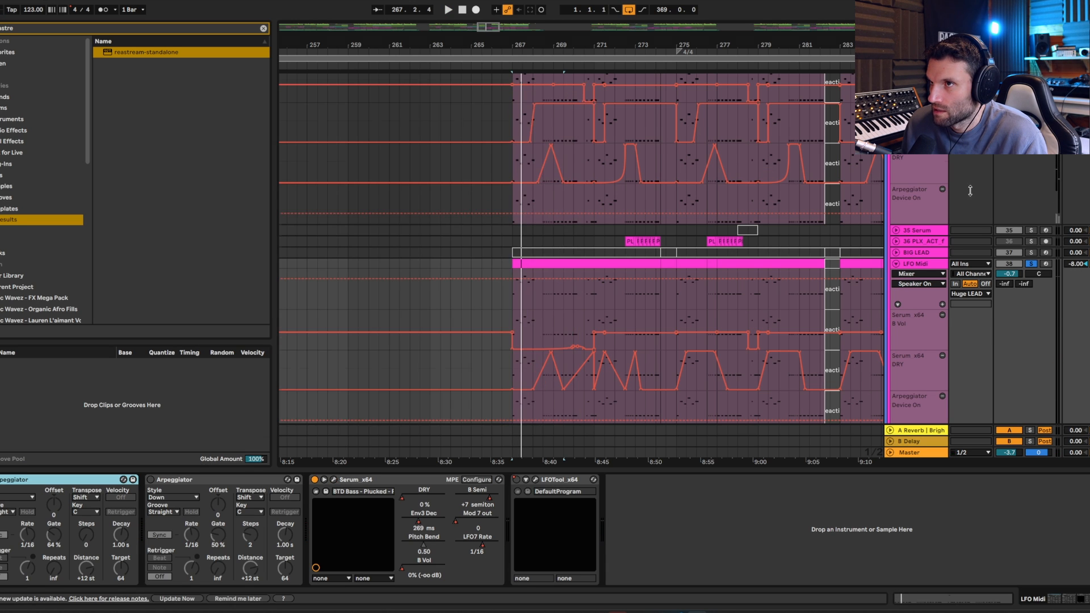
# Step: Add BIG LEAD SUB to the soloed first LFO Midi track and play both layers together
pyautogui.scroll(3, 1019, 188)
pyautogui.scroll(-5, 1033, 326)
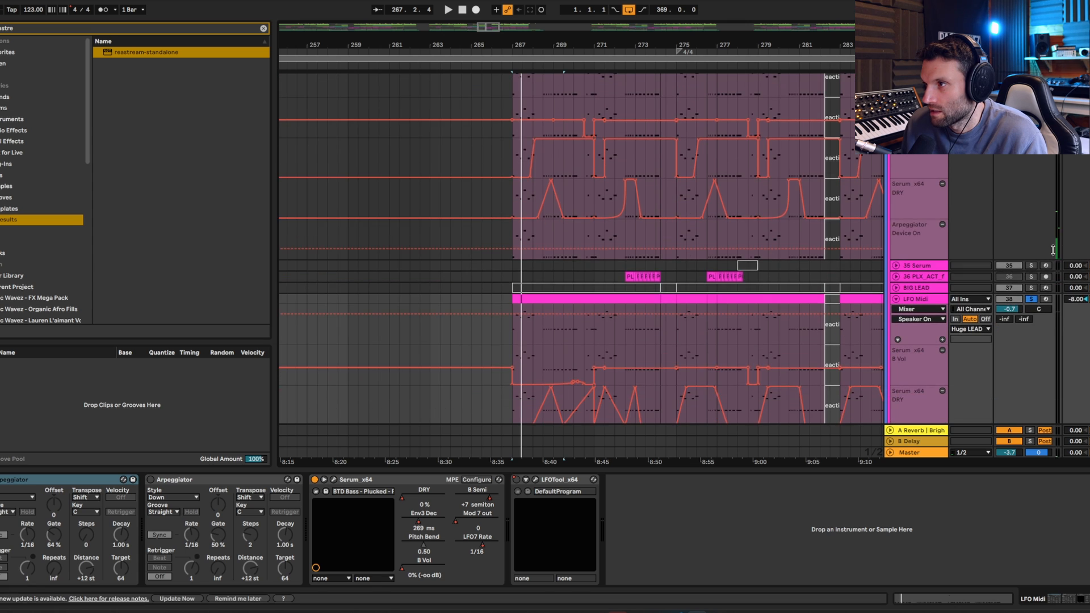
pyautogui.click(1031, 320)
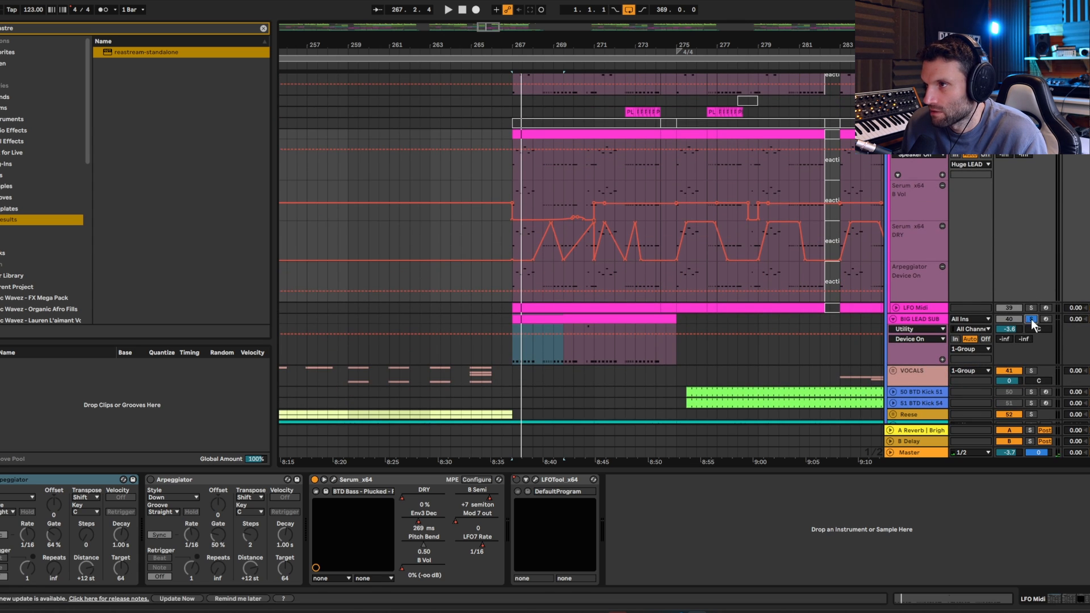
pyautogui.press('space')
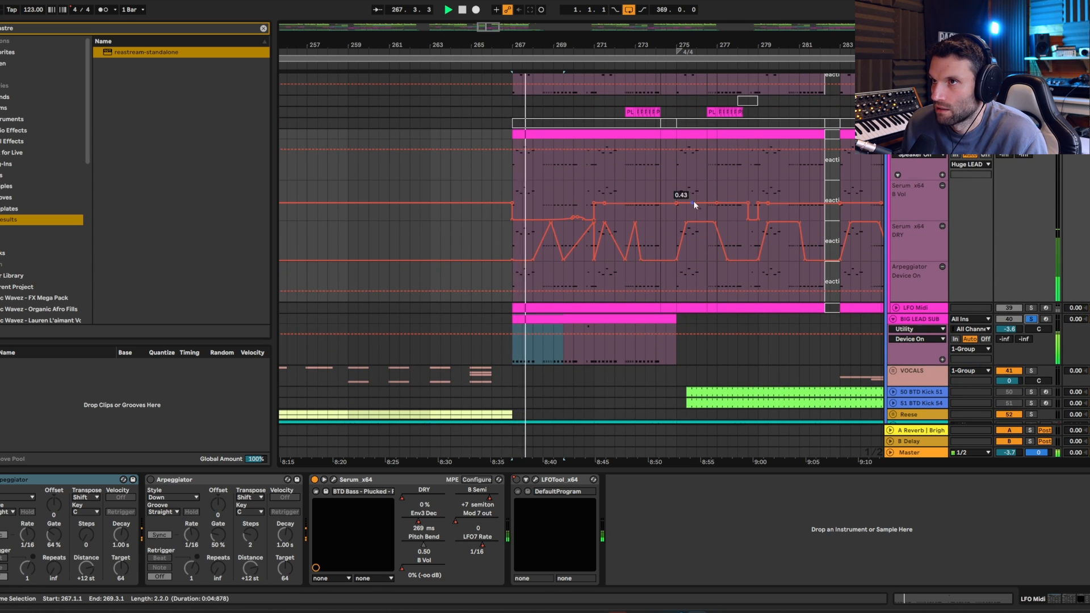
pyautogui.scroll(2, 696, 200)
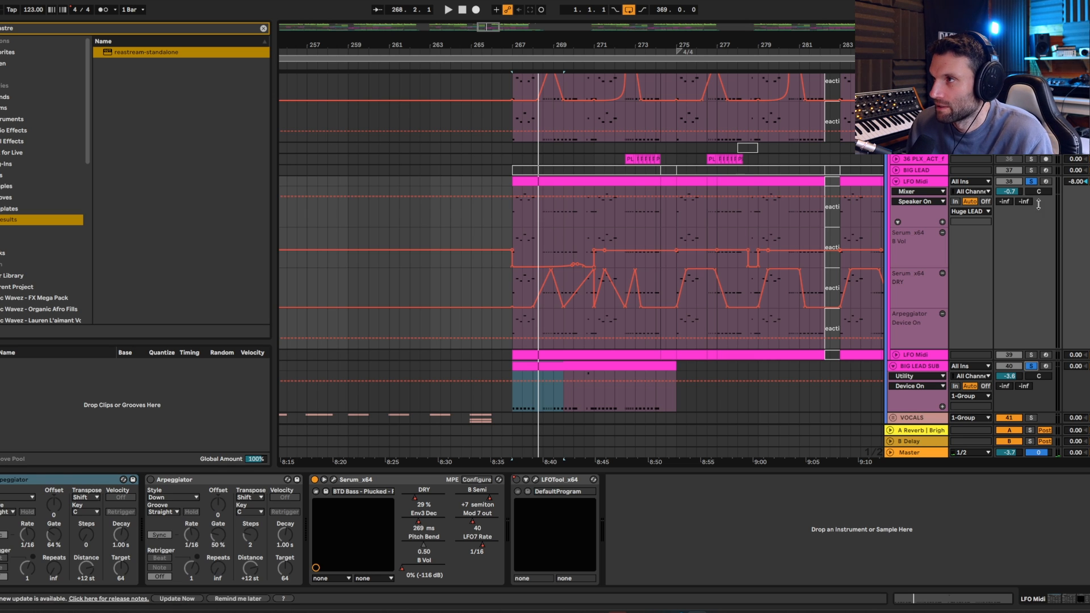
# Step: Compare BIG LEAD SUB with and without the first LFO Midi layer by toggling that layer's solo during playback
pyautogui.press('space')
pyautogui.click(1033, 181)
pyautogui.press('space')
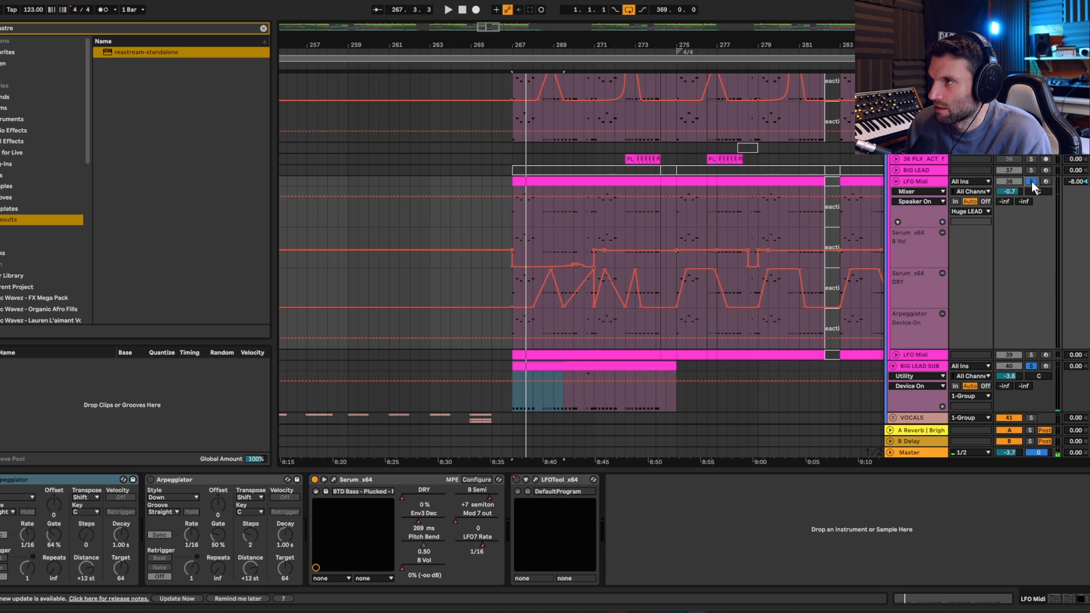
pyautogui.click(1031, 181)
pyautogui.press('space')
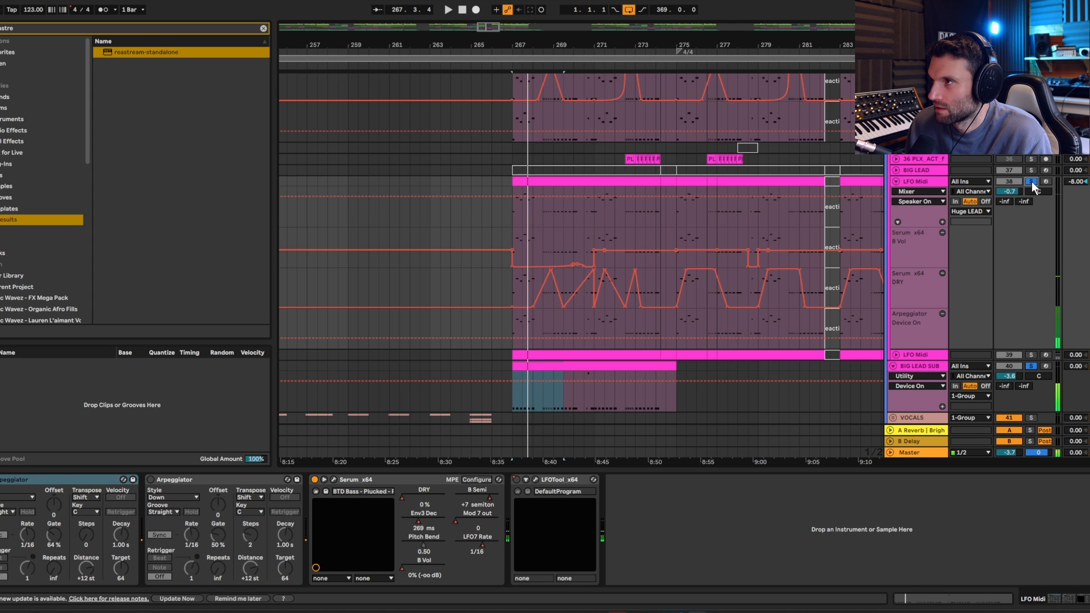
pyautogui.press('space')
# Step: Unfold the second LFO Midi track, solo it in place of the other layers and play it
pyautogui.scroll(-2, 912, 190)
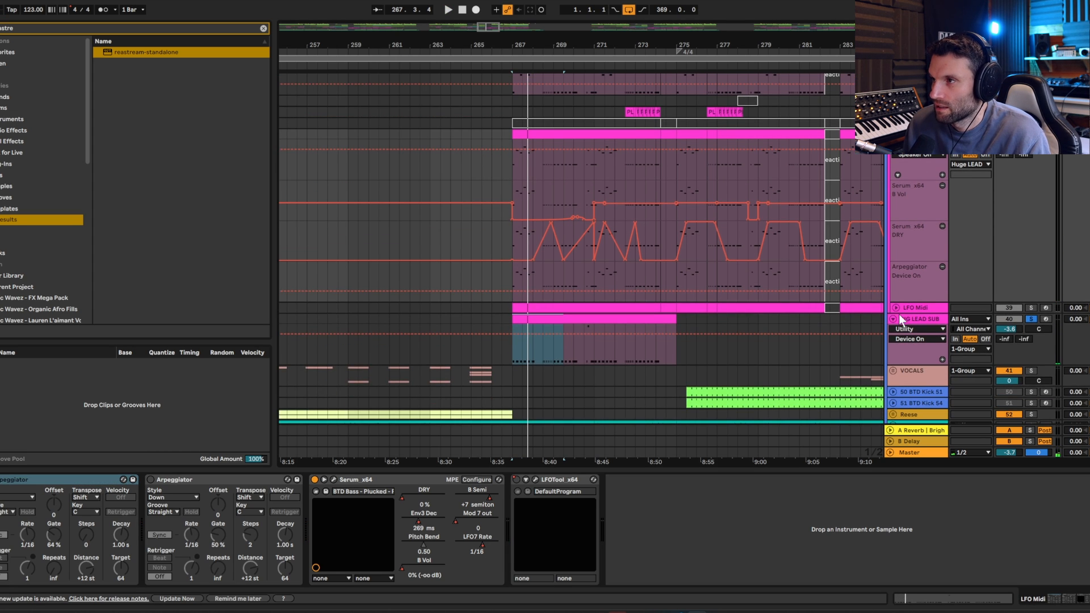
pyautogui.click(896, 307)
pyautogui.scroll(-3, 911, 284)
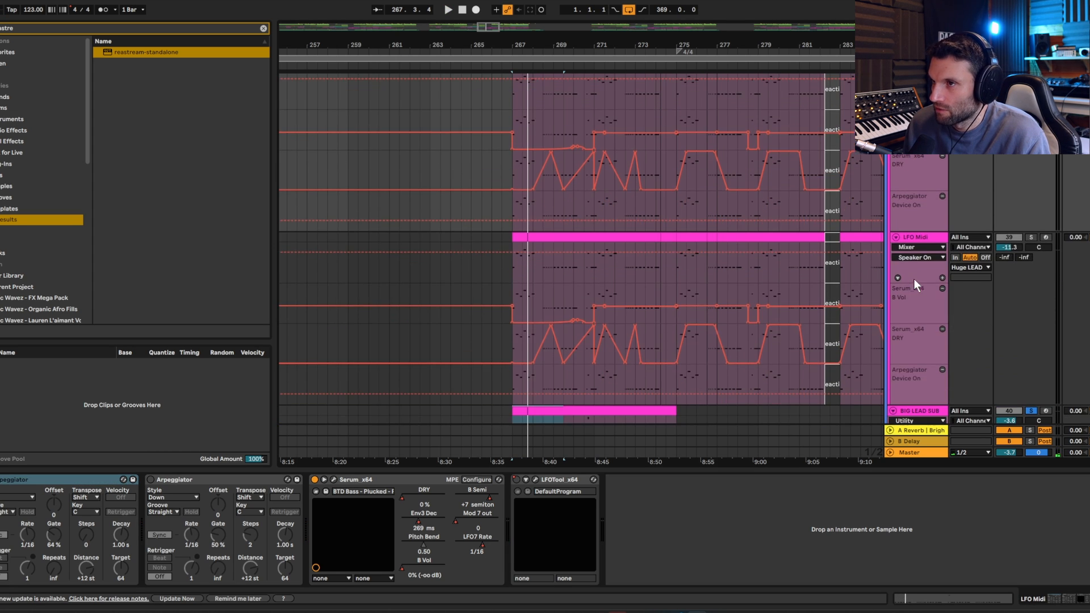
pyautogui.click(925, 237)
pyautogui.click(1032, 237)
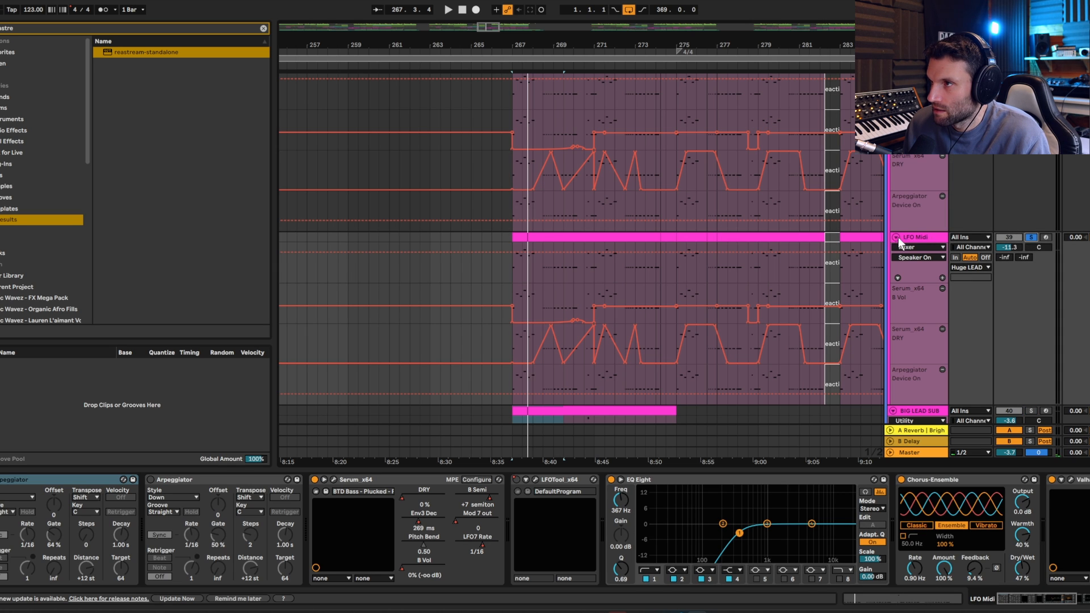
pyautogui.press('space')
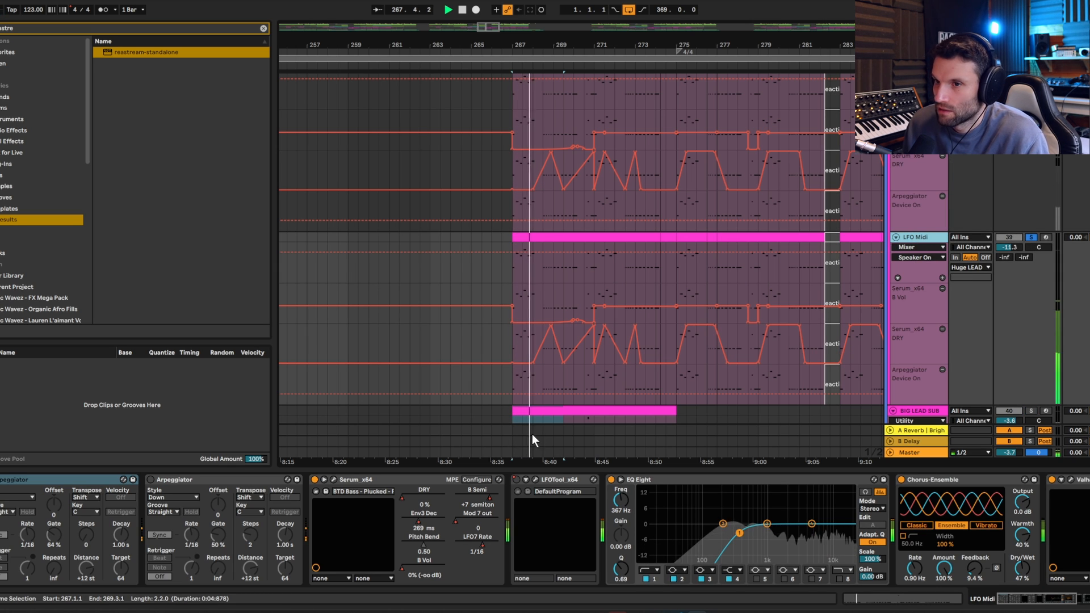
# Step: Open Serum on the second LFO Midi track, audition its noise-based patch and close the plug-in window
pyautogui.click(335, 479)
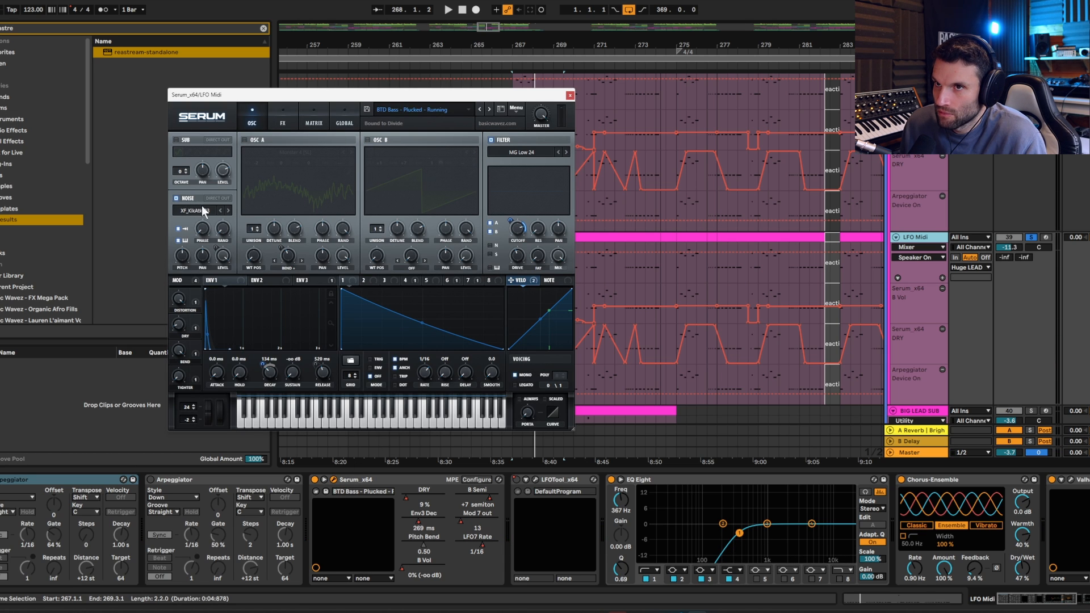
pyautogui.press('space')
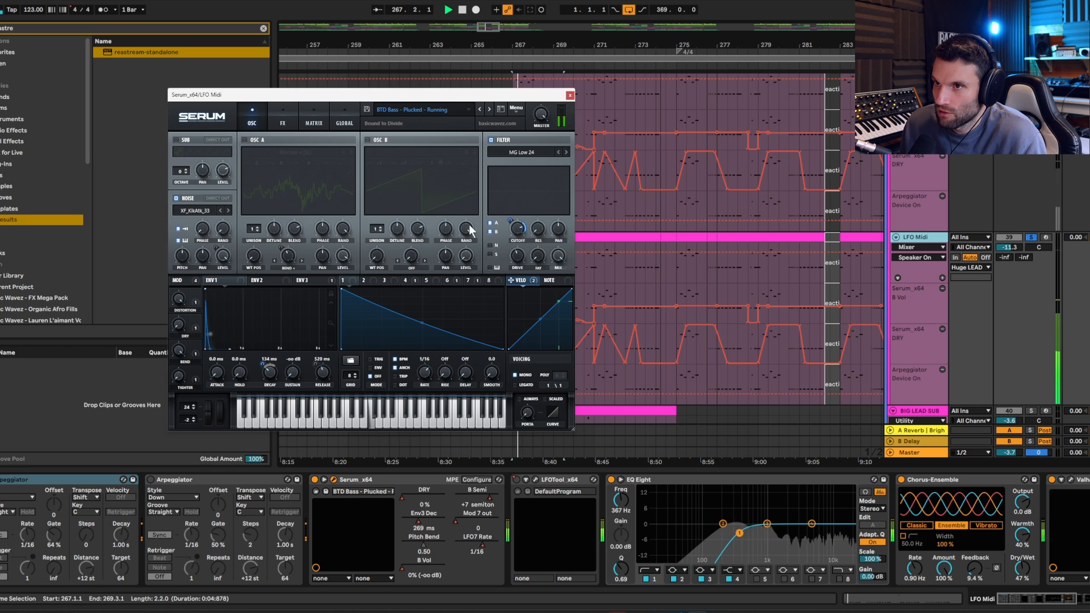
pyautogui.click(570, 96)
pyautogui.press('space')
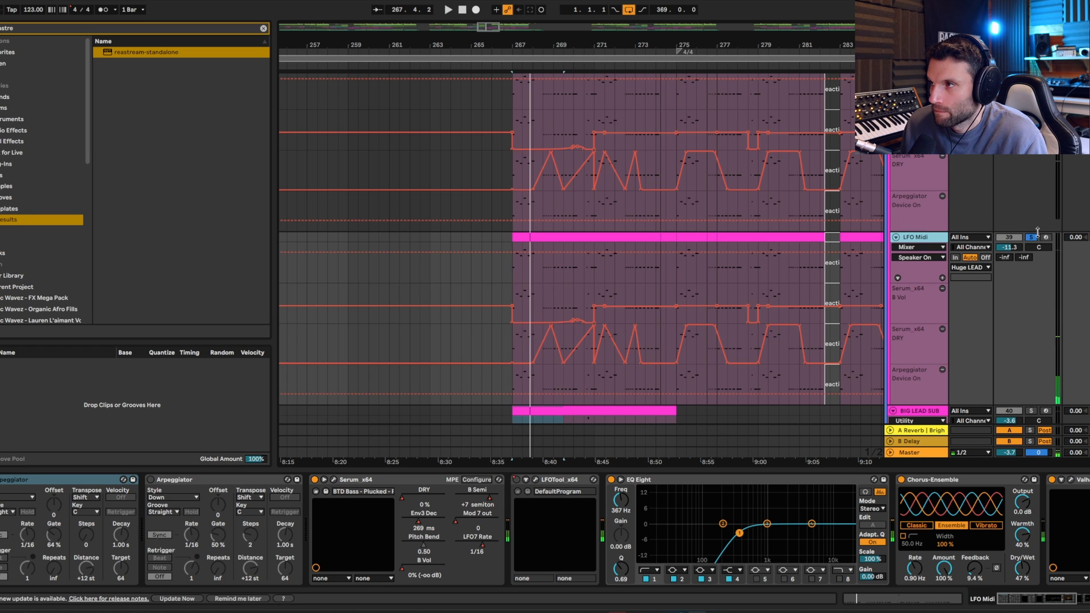
# Step: Examine the second LFO Midi track's effects chain, from the first EQ Eight through Chorus-Ensemble and the Valhalla reverb to the last EQ Eight
pyautogui.scroll(3, 1037, 161)
pyautogui.scroll(2, 1035, 161)
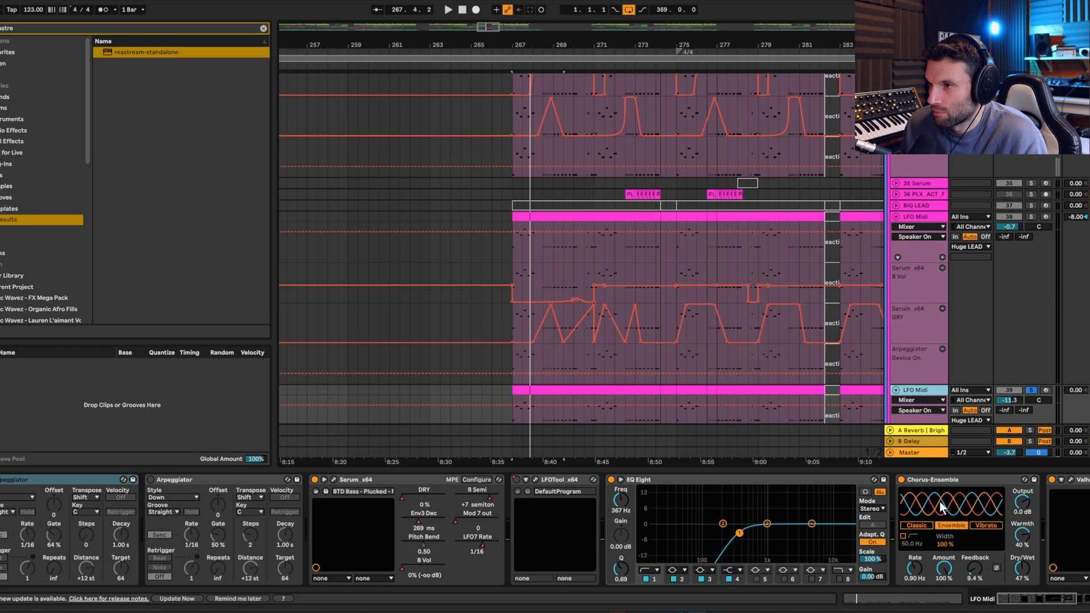
pyautogui.click(651, 481)
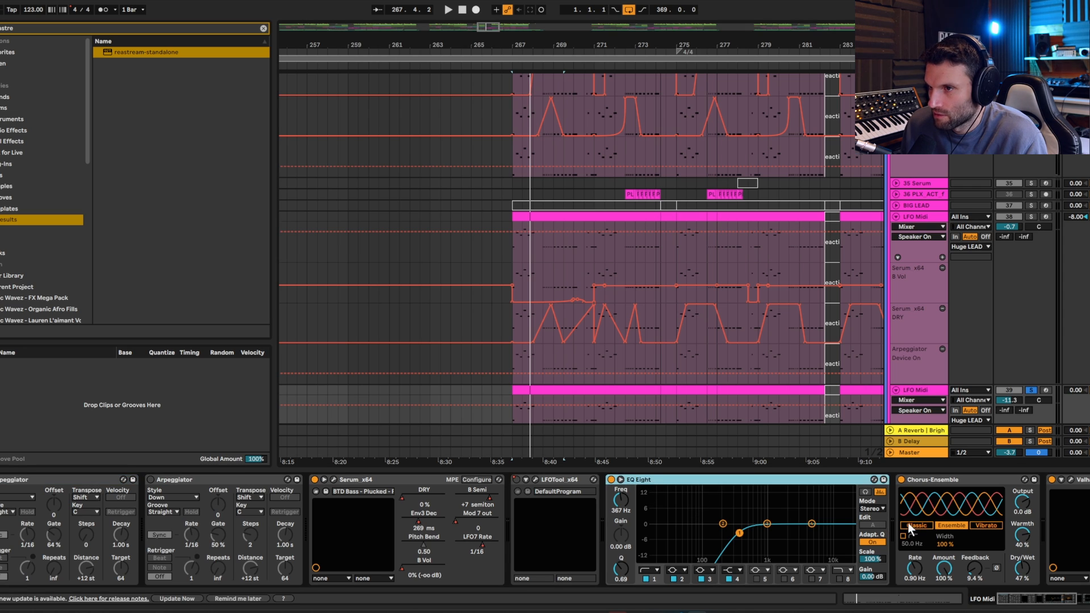
pyautogui.moveTo(1039, 594); pyautogui.dragTo(1060, 593)
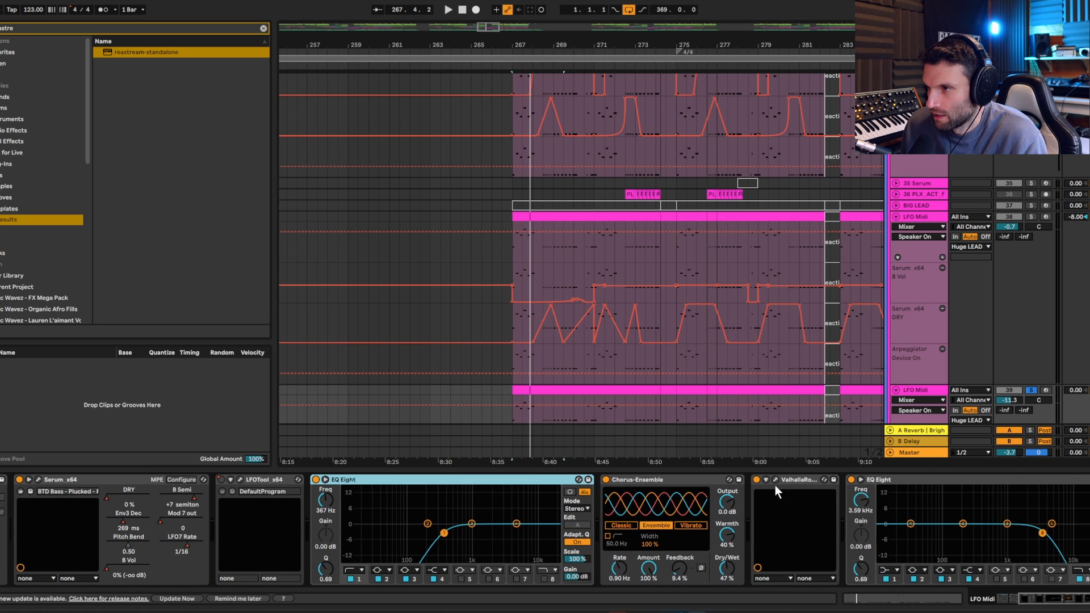
pyautogui.click(670, 480)
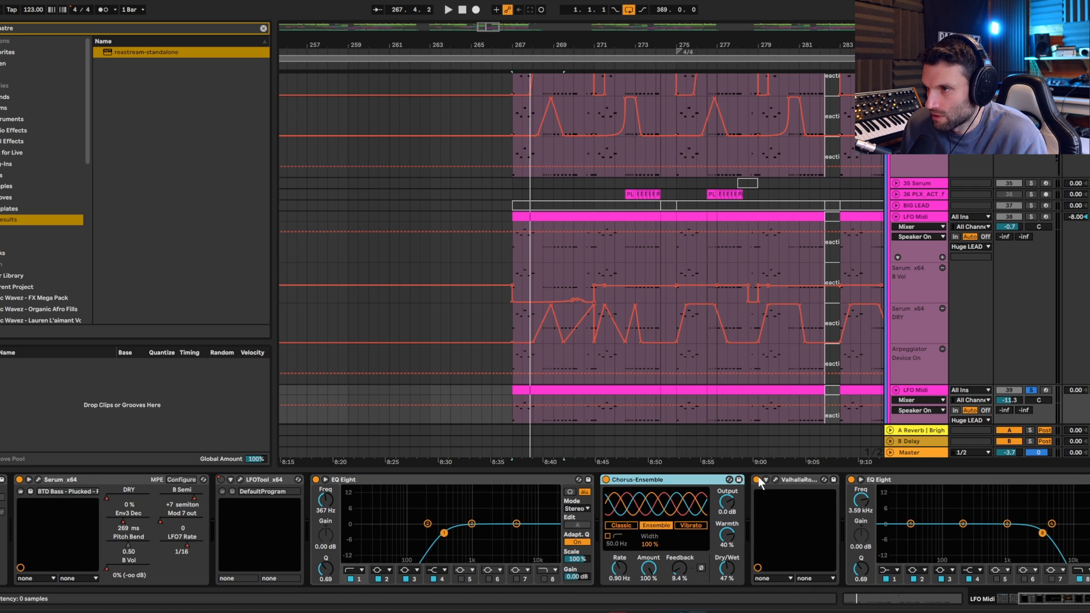
pyautogui.click(775, 479)
pyautogui.click(774, 479)
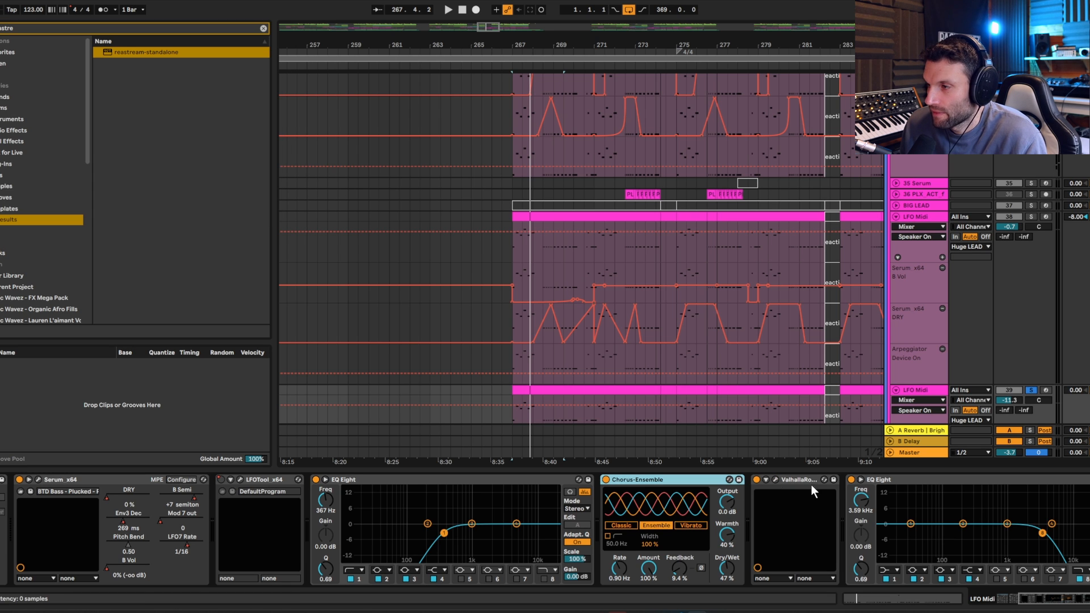
pyautogui.click(1083, 605)
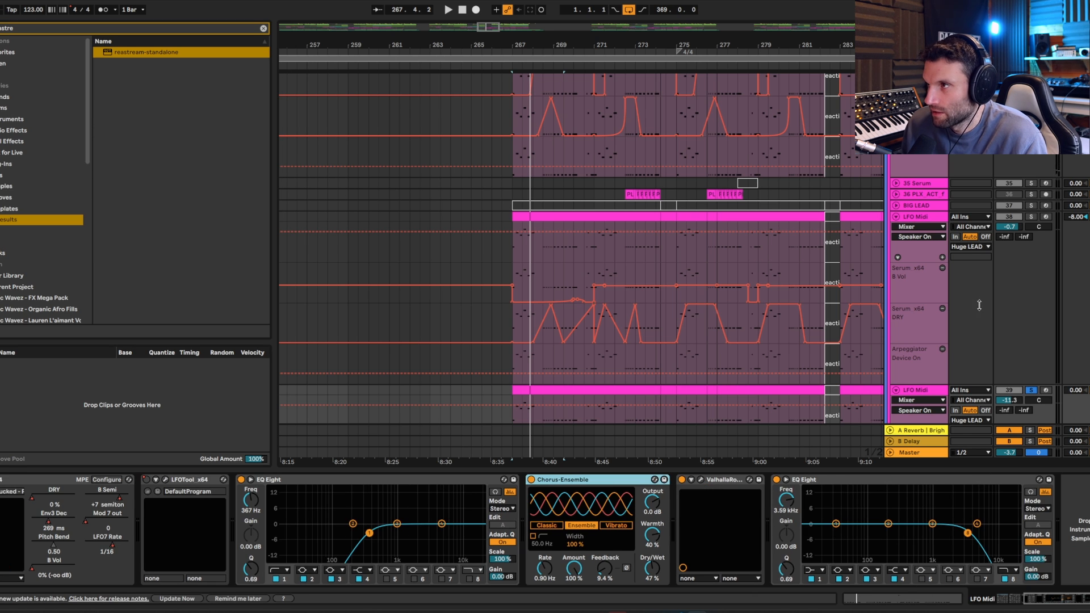
# Step: Solo BIG LEAD and BIG LEAD SUB in place of the second LFO Midi track and play the layers together
pyautogui.scroll(3, 1033, 239)
pyautogui.scroll(6, 1039, 224)
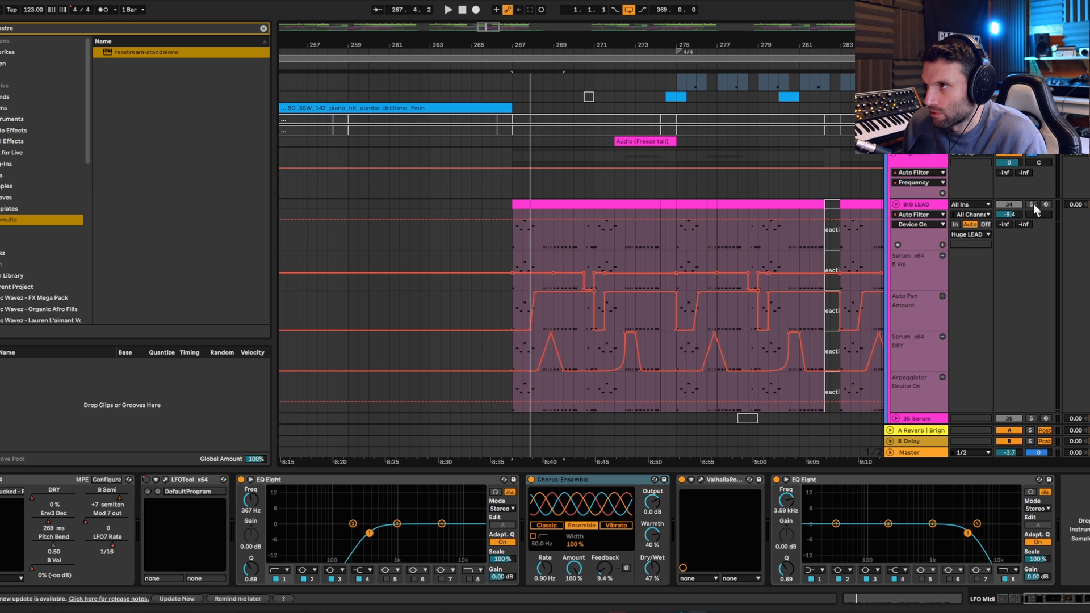
pyautogui.scroll(-6, 1034, 210)
pyautogui.scroll(-5, 1034, 306)
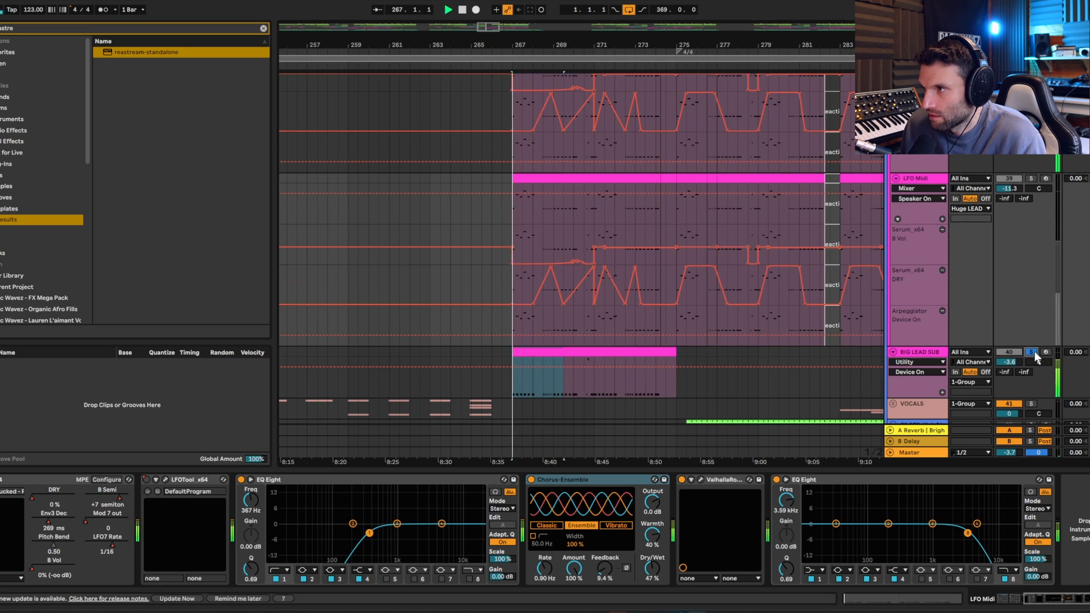
pyautogui.scroll(4, 1022, 318)
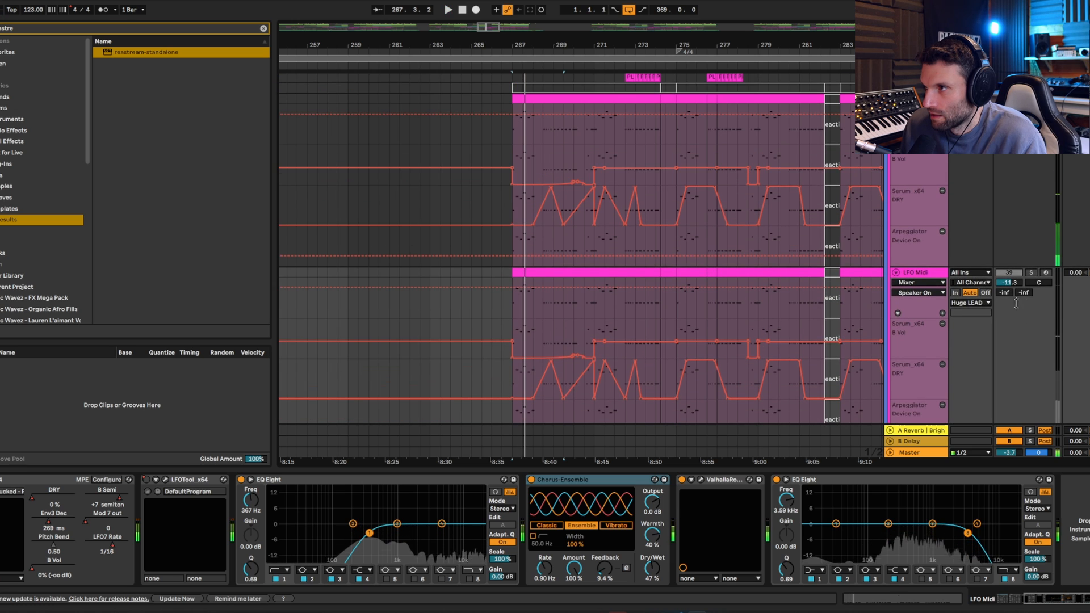
# Step: Compare the combined lead layers with and without the second LFO Midi track by toggling its solo during playback
pyautogui.click(1032, 272)
pyautogui.press('space')
pyautogui.click(1032, 272)
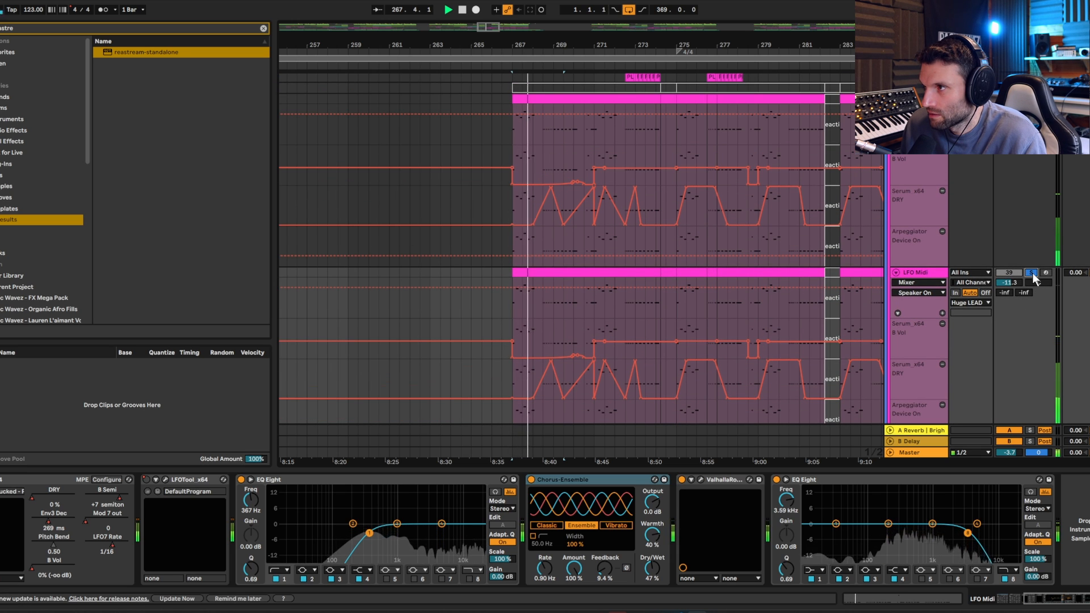
pyautogui.click(1033, 272)
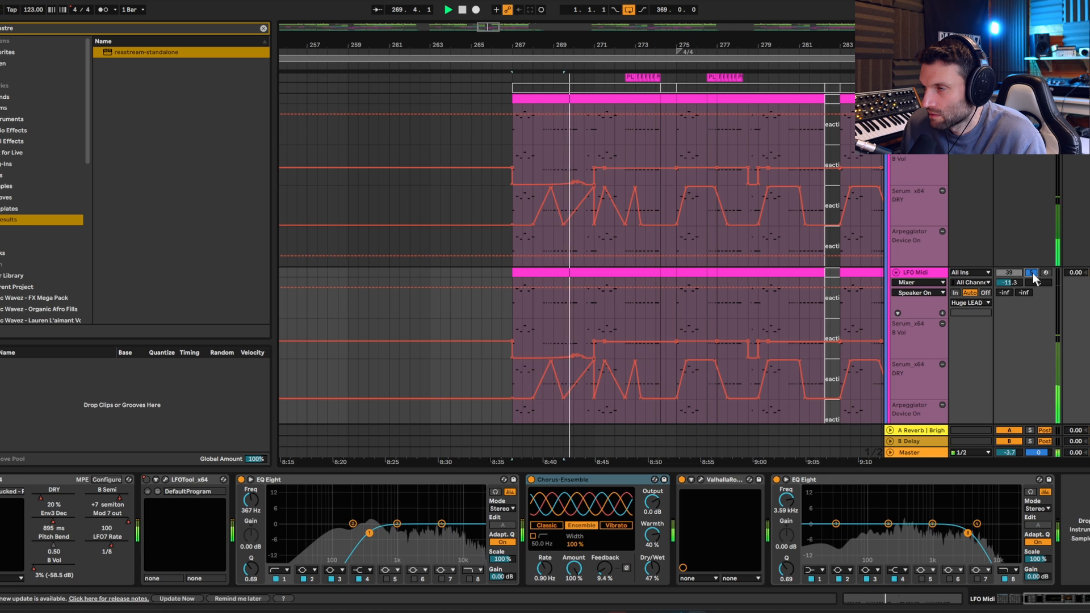
pyautogui.press('space')
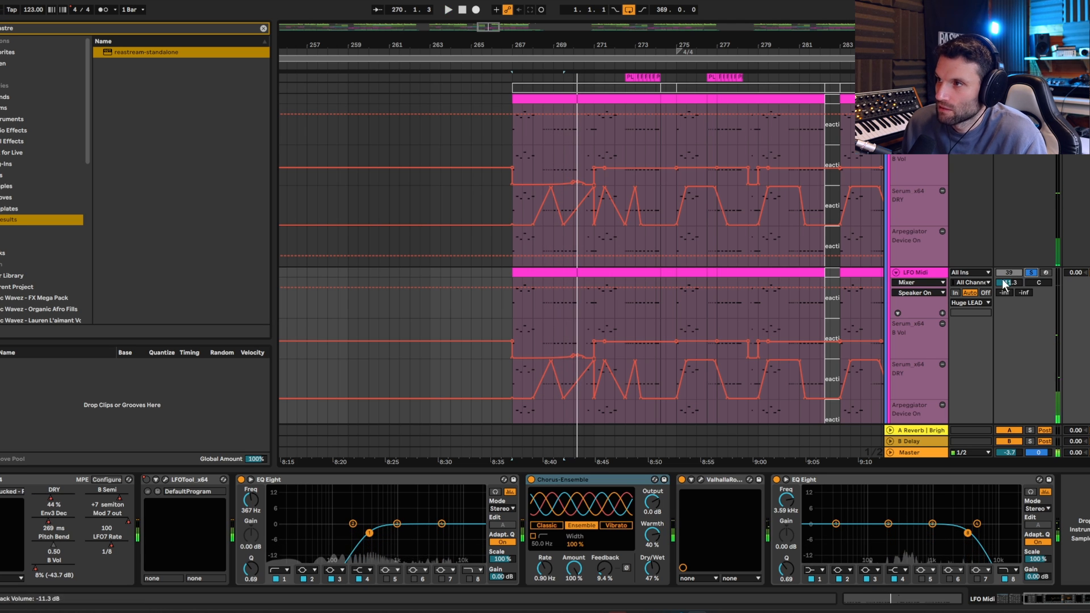
# Step: Fold the second LFO Midi track and play all the soloed lead layers together
pyautogui.doubleClick(921, 273)
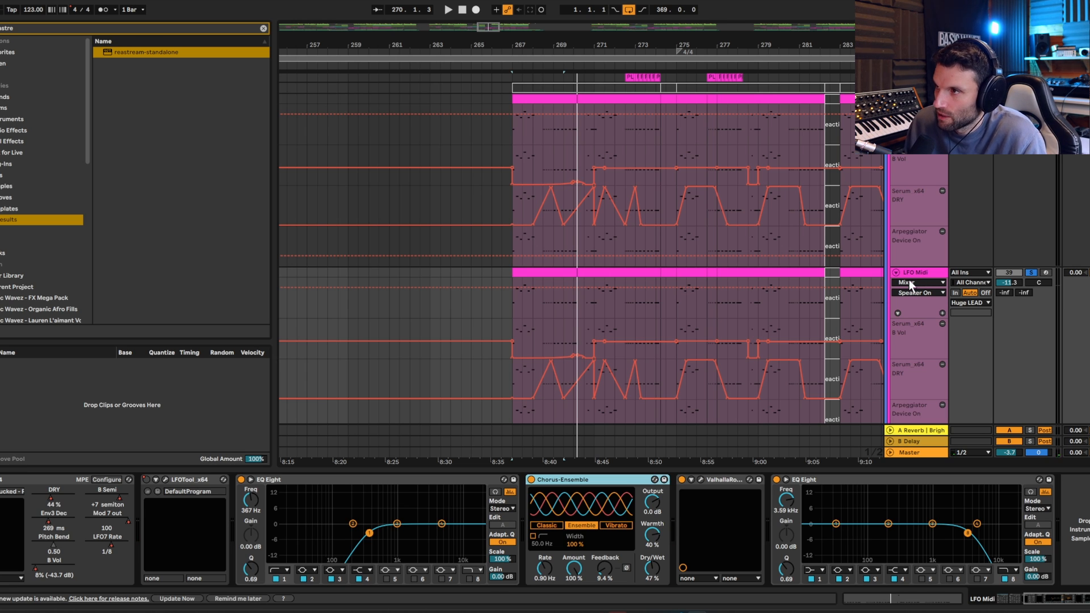
pyautogui.click(896, 274)
pyautogui.press('space')
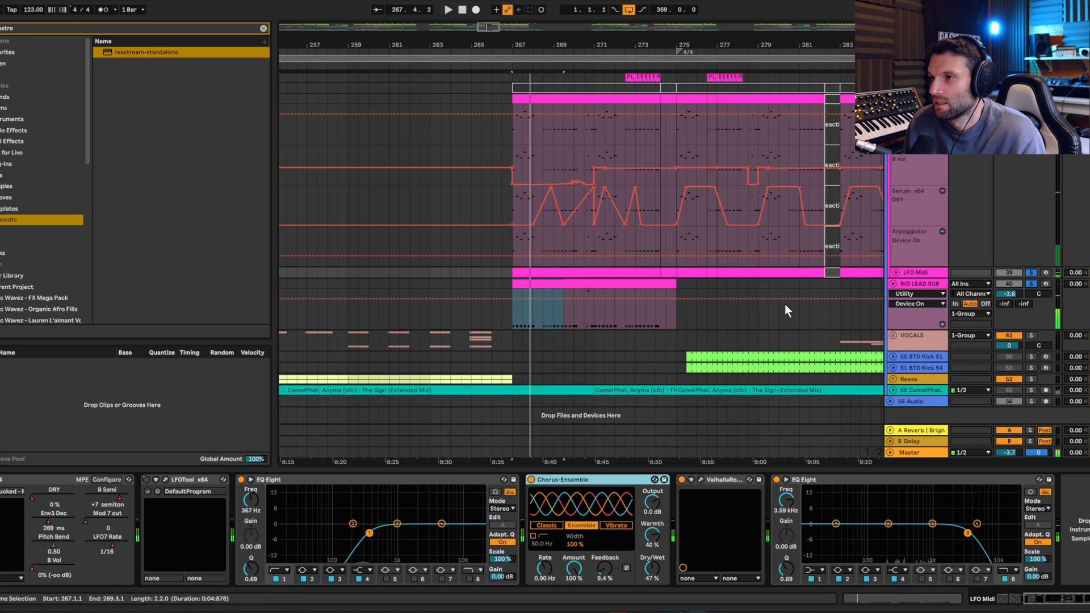
# Step: Fold all arrangement tracks at once to get a compact overview of the project's track list
pyautogui.keyDown('alt'); pyautogui.click(894, 284); pyautogui.keyUp('alt')
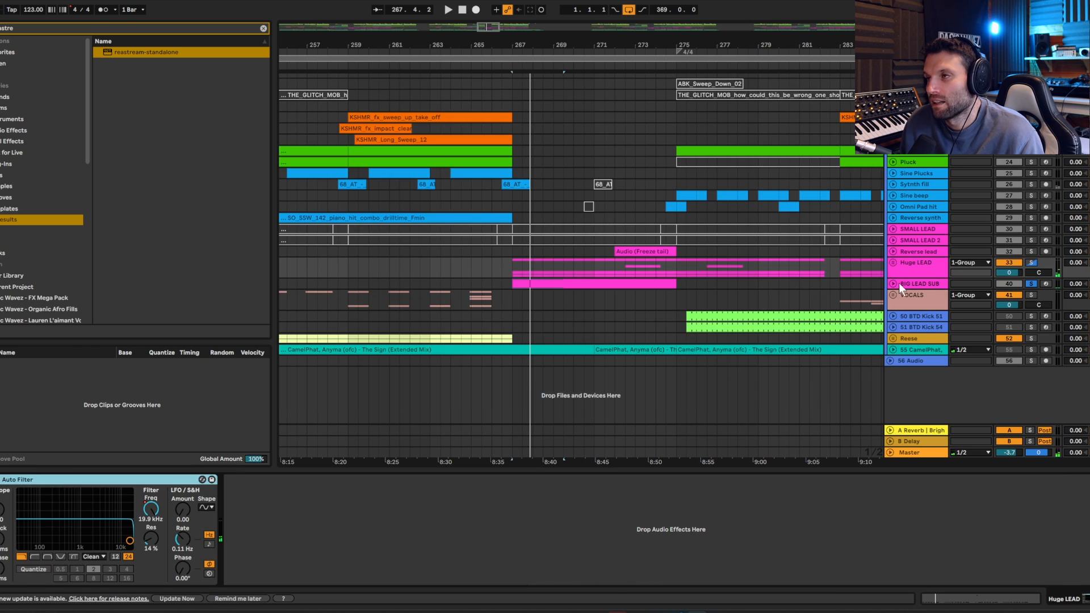
pyautogui.scroll(3, 897, 279)
pyautogui.scroll(4, 897, 278)
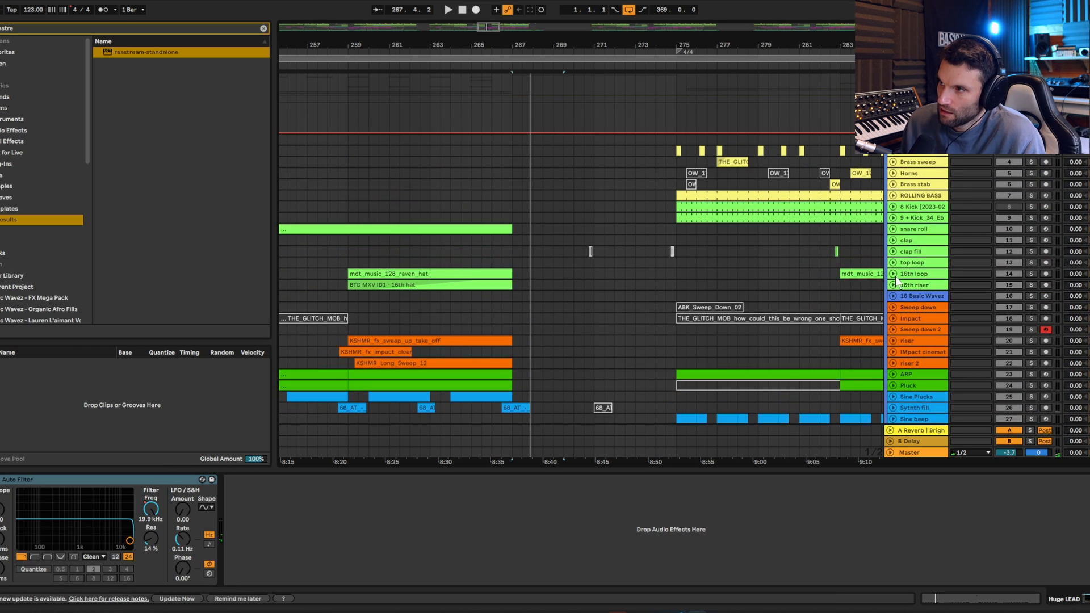
pyautogui.scroll(-2, 897, 276)
pyautogui.scroll(5, 901, 283)
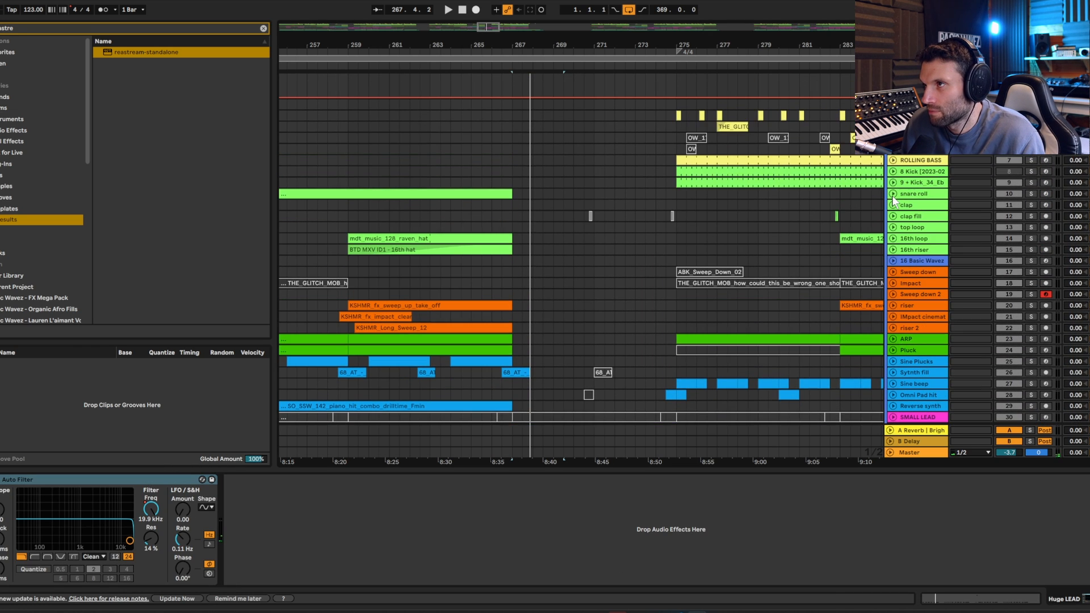
# Step: Solo ROLLING BASS together with the 9 Kick track and play them from bar 275
pyautogui.click(907, 161)
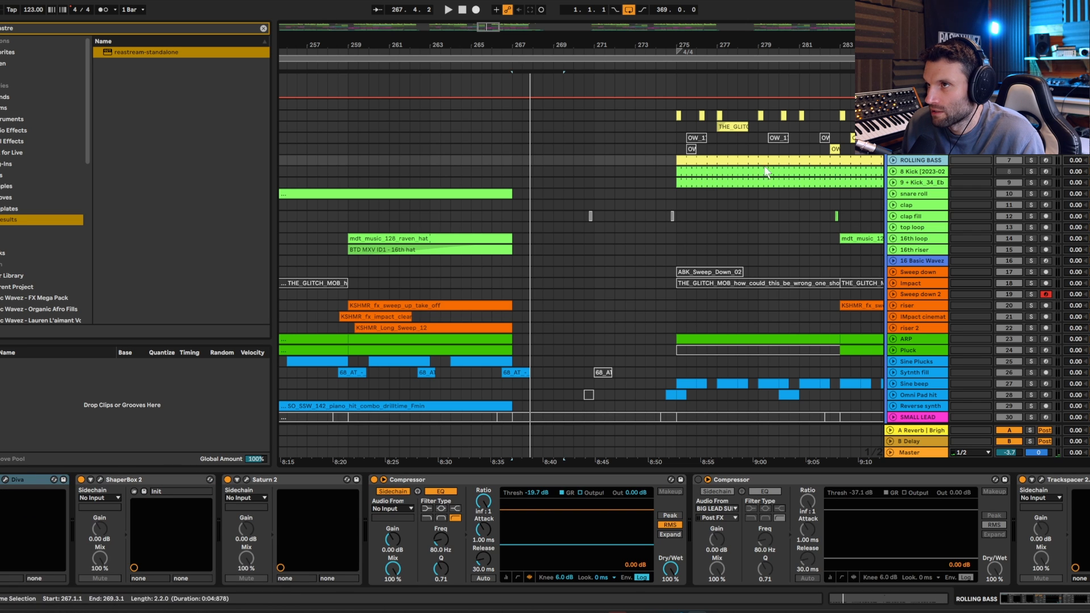
pyautogui.click(1031, 183)
pyautogui.keyDown('ctrl'); pyautogui.click(1031, 160); pyautogui.keyUp('ctrl')
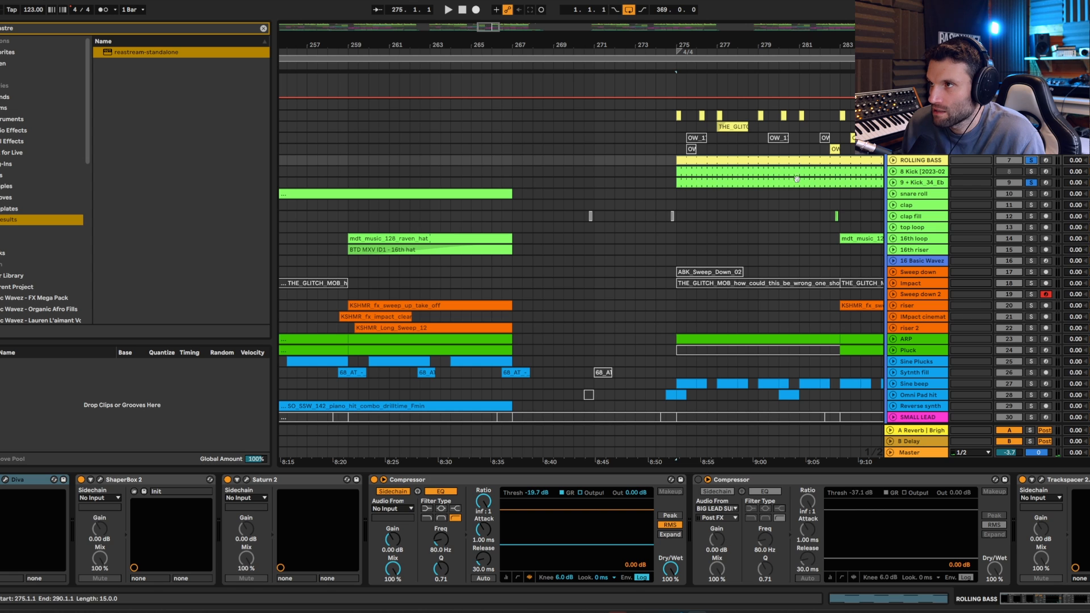
pyautogui.press('space')
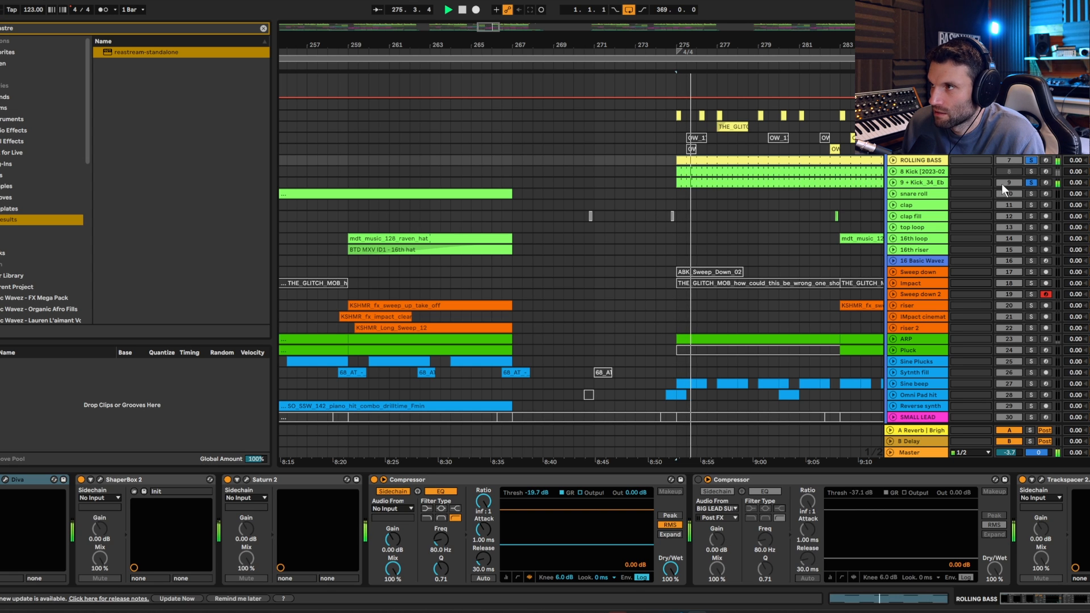
# Step: Compare ROLLING BASS on its own and with the 9 Kick track by switching their solos, replaying from bar 275
pyautogui.click(1031, 161)
pyautogui.click(1031, 184)
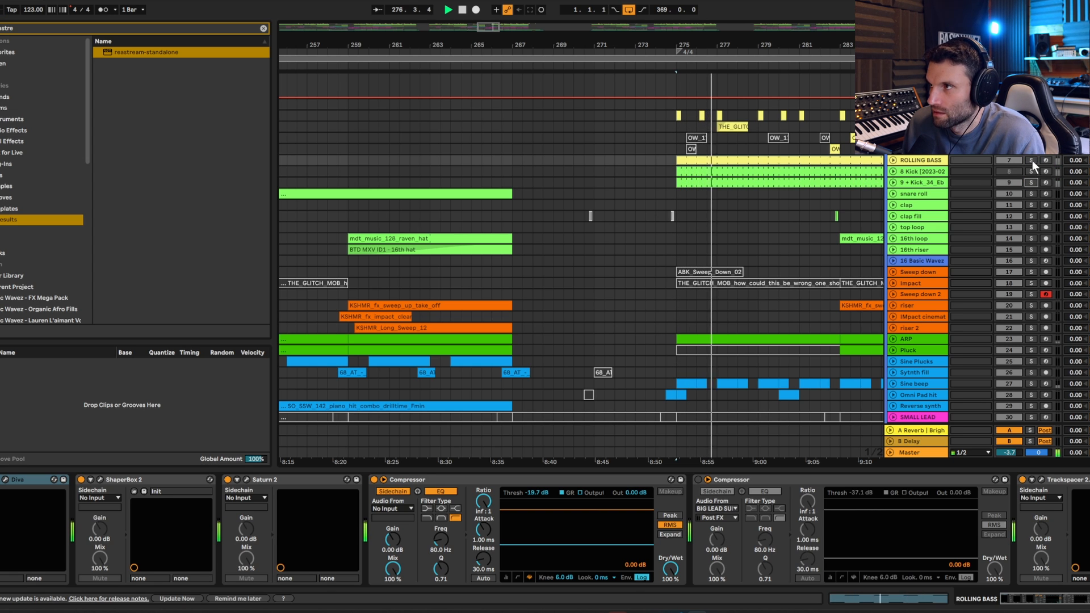
pyautogui.press('space')
pyautogui.click(909, 161)
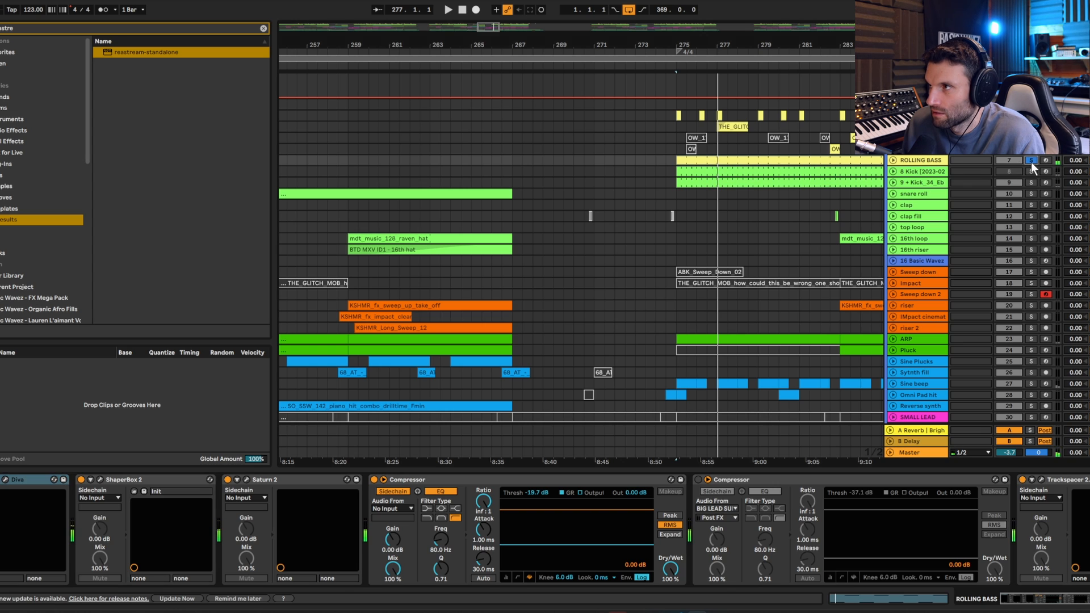
pyautogui.click(1031, 161)
pyautogui.click(1031, 184)
pyautogui.press('space')
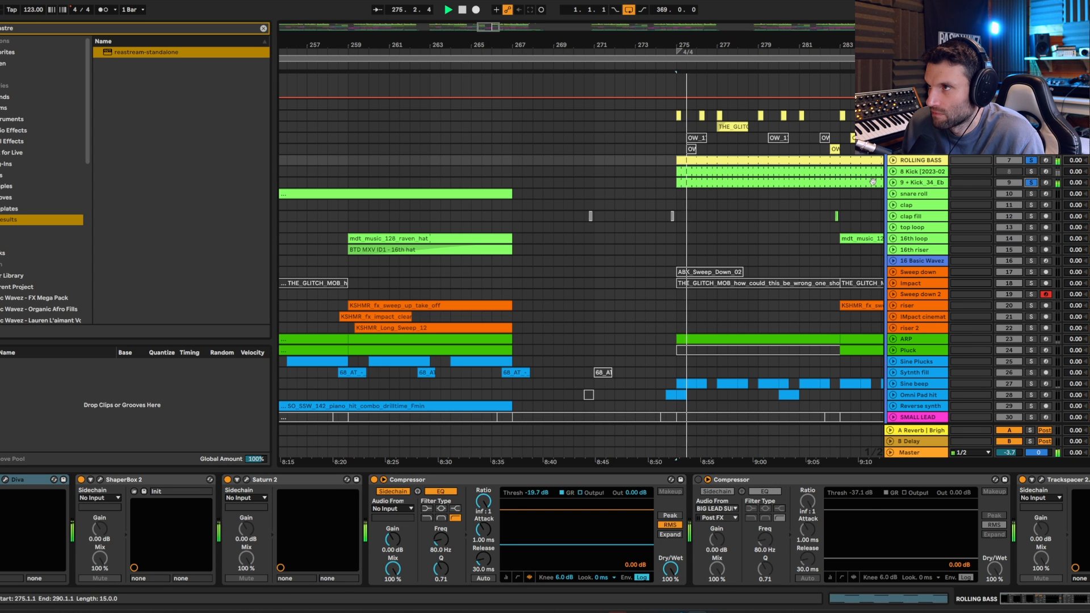
# Step: Stop playback, unfold the ROLLING BASS track and open its Diva synth
pyautogui.click(910, 161)
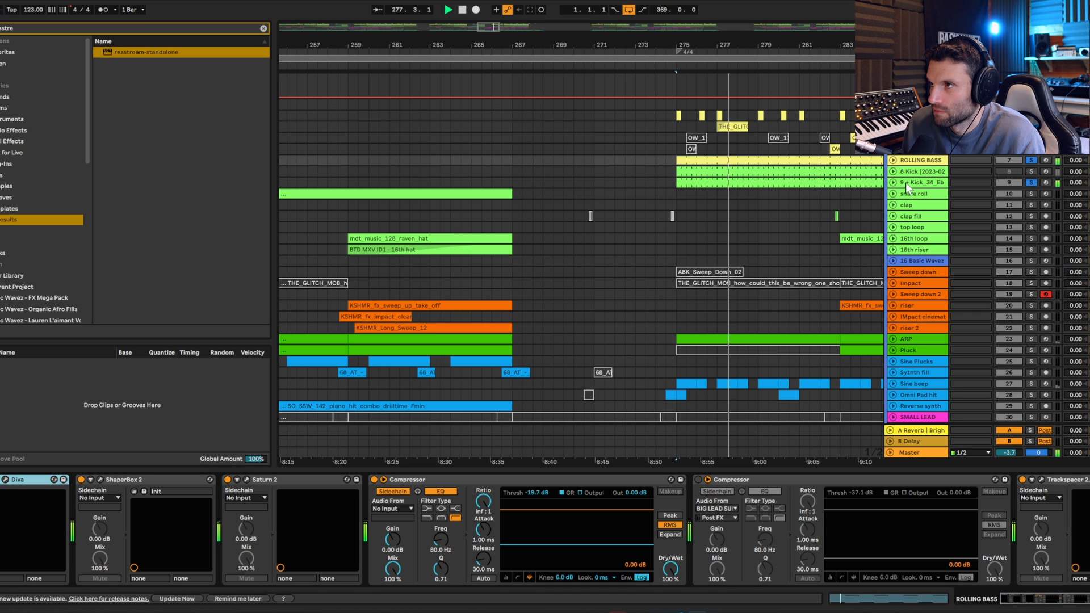
pyautogui.press('space')
pyautogui.click(893, 161)
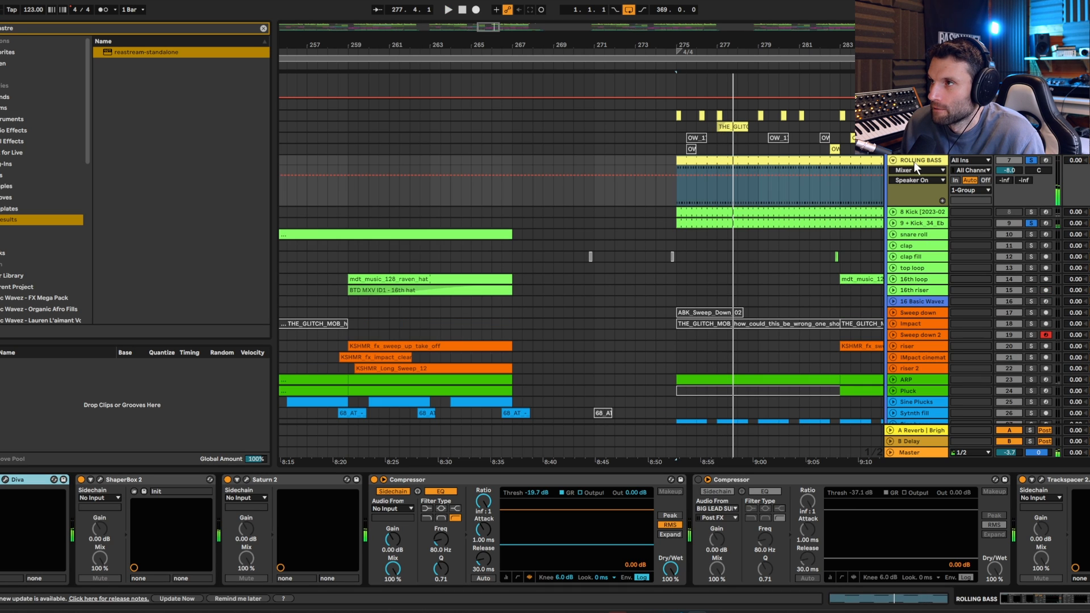
pyautogui.click(6, 481)
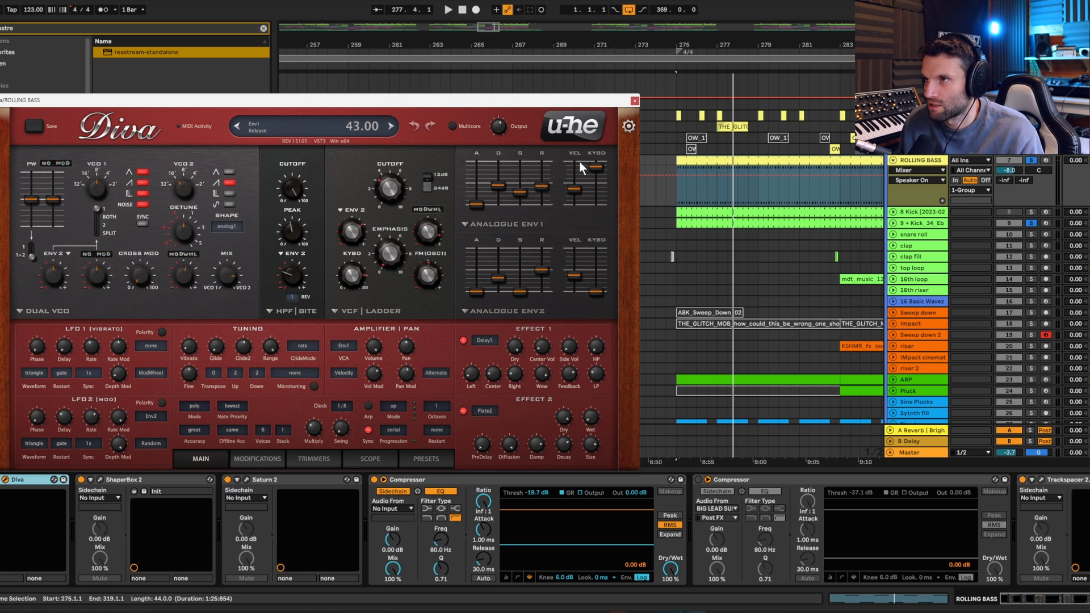
# Step: Open the notes of the ROLLING BASS MIDI clip, move the Diva window clear of them and play the pattern
pyautogui.doubleClick(698, 161)
pyautogui.moveTo(523, 106); pyautogui.dragTo(609, 17)
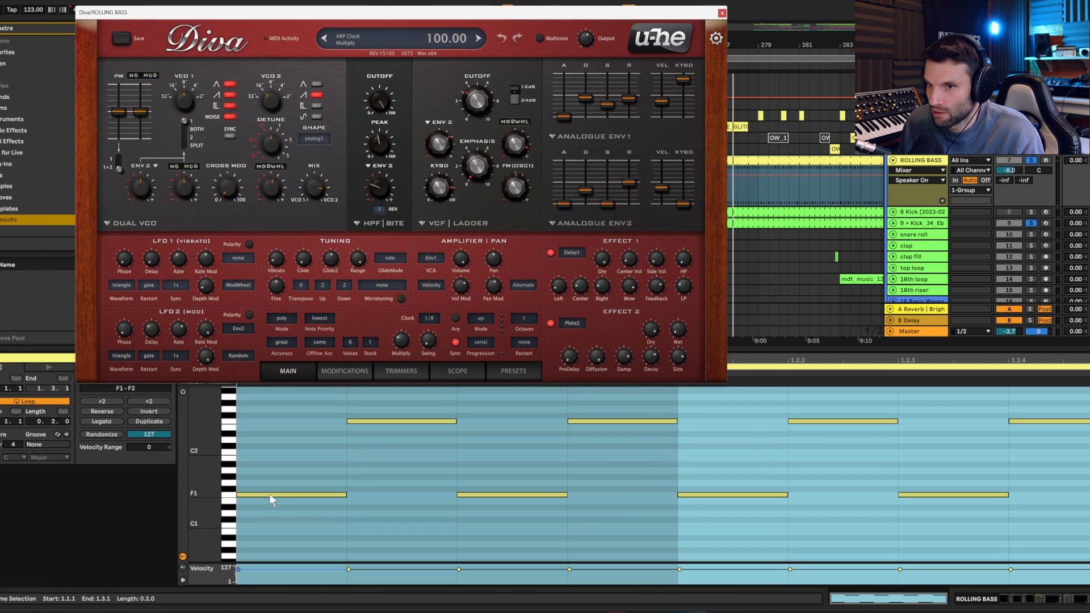
pyautogui.click(383, 422)
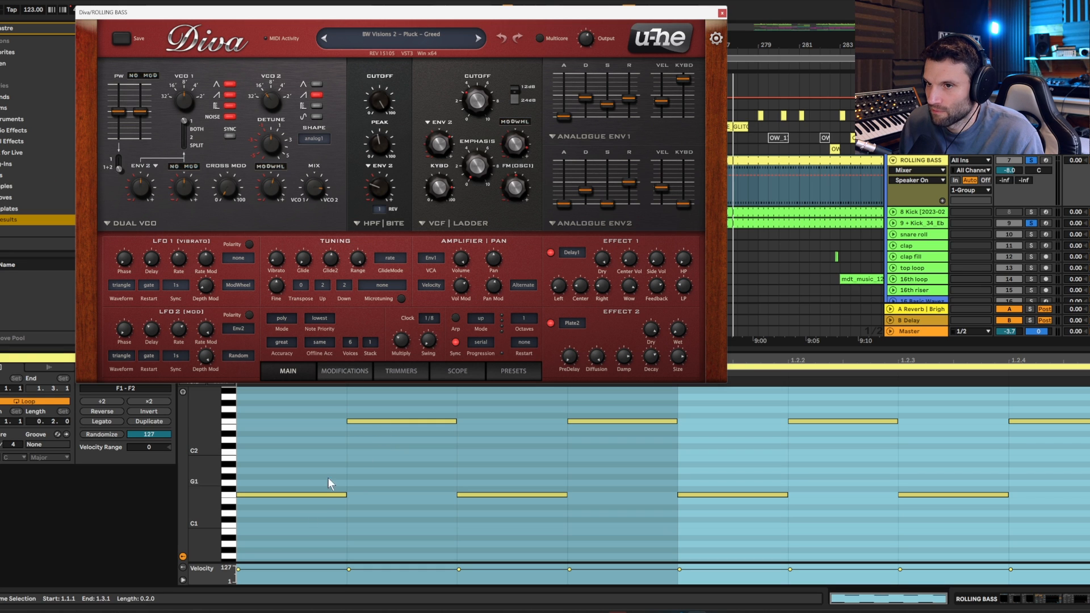
pyautogui.press('space')
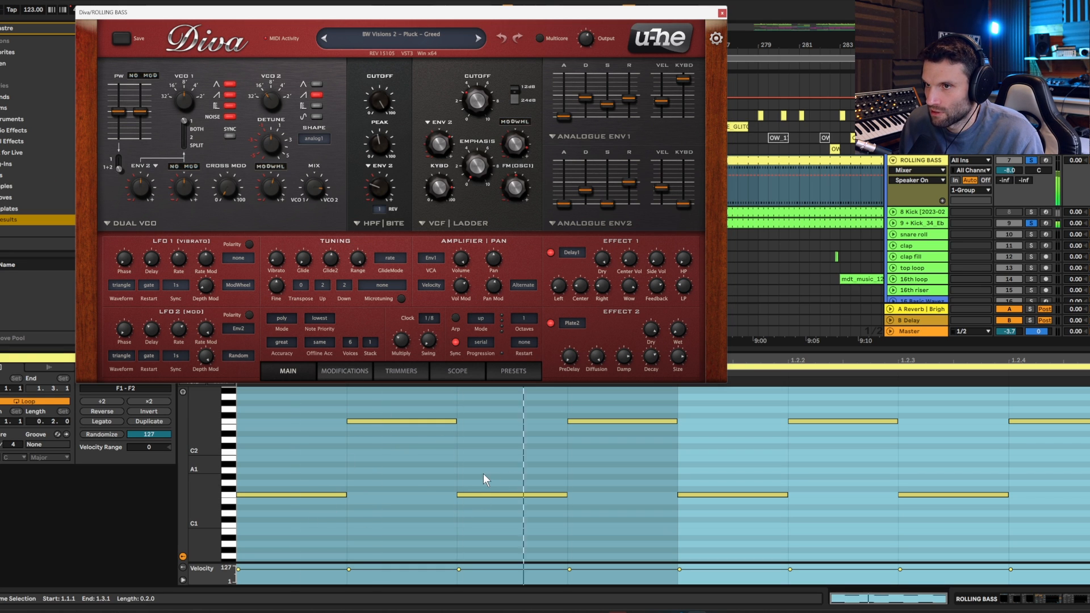
# Step: Show the ROLLING BASS device chain and compare the bass with ShaperBox 2 switched off and back on during playback
pyautogui.doubleClick(912, 161)
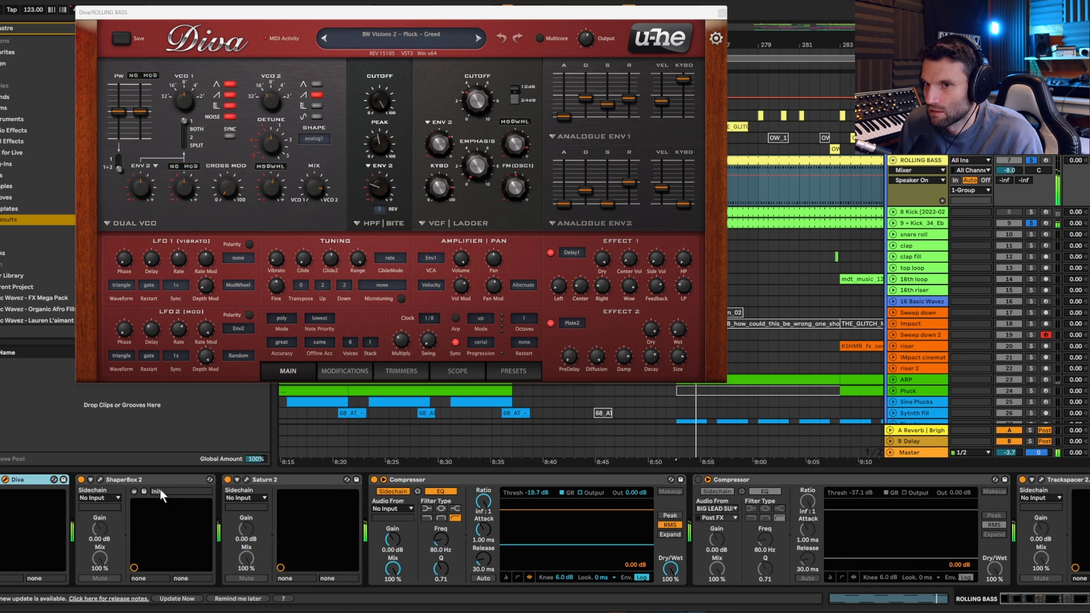
pyautogui.click(81, 480)
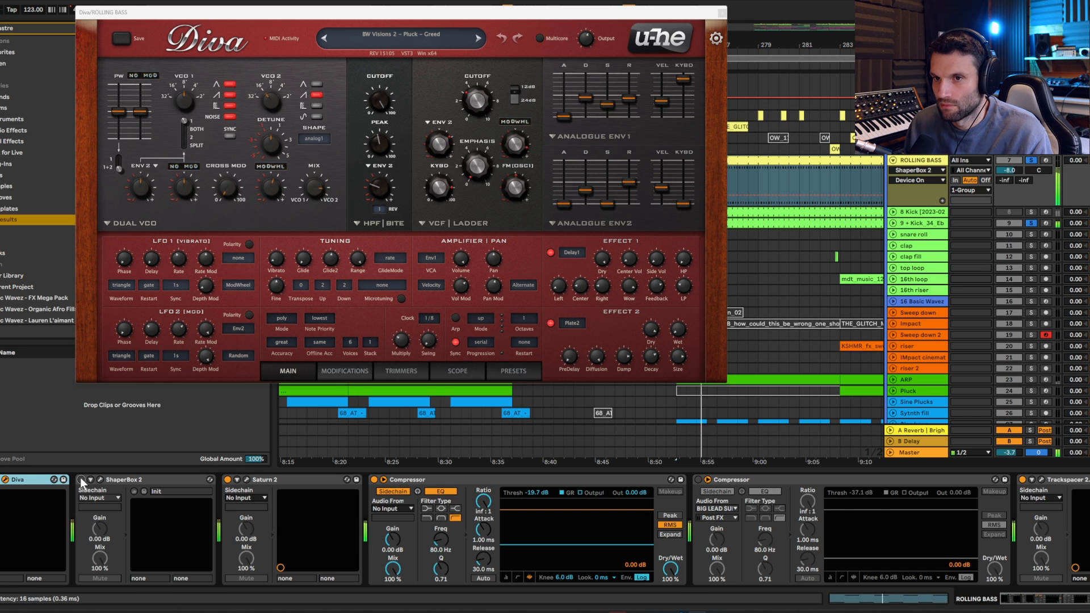
pyautogui.click(81, 480)
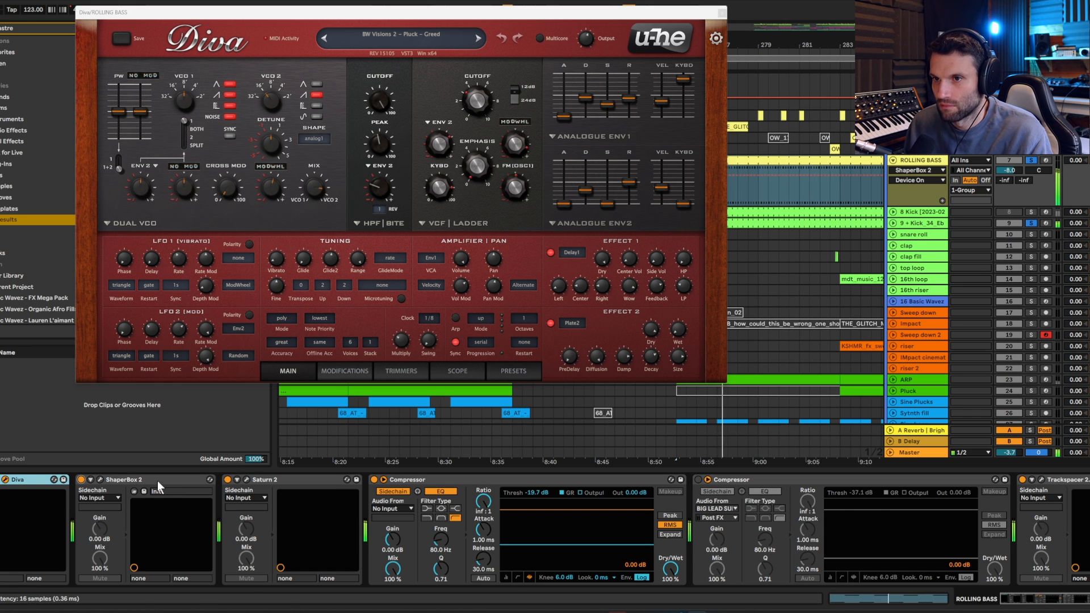
# Step: Close the Diva window of the ROLLING BASS track with playback stopped
pyautogui.moveTo(1048, 600); pyautogui.dragTo(1003, 591)
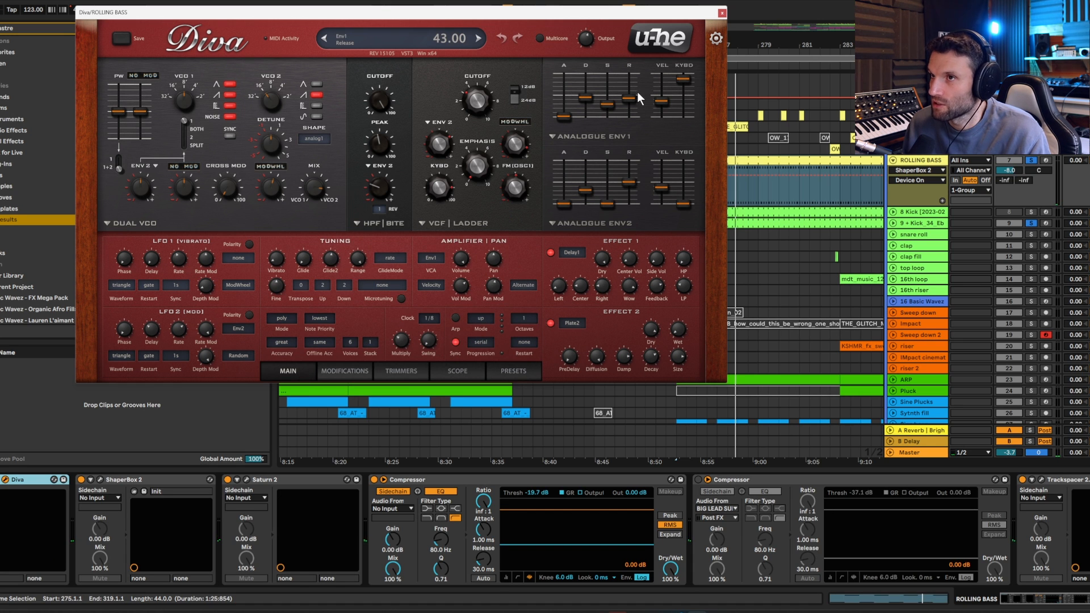
pyautogui.moveTo(578, 15); pyautogui.dragTo(556, 104)
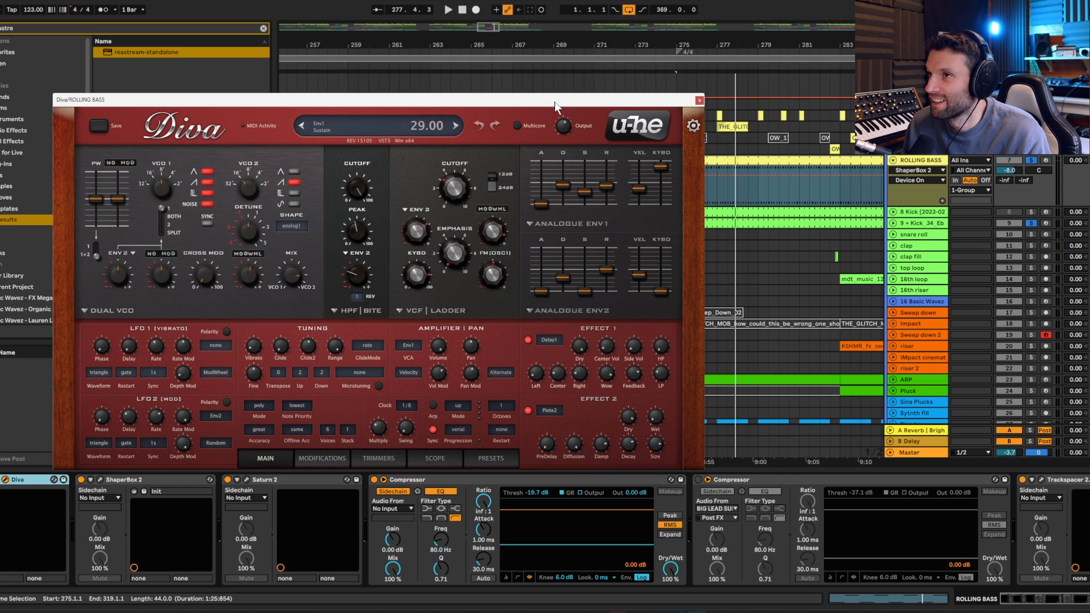
pyautogui.click(700, 101)
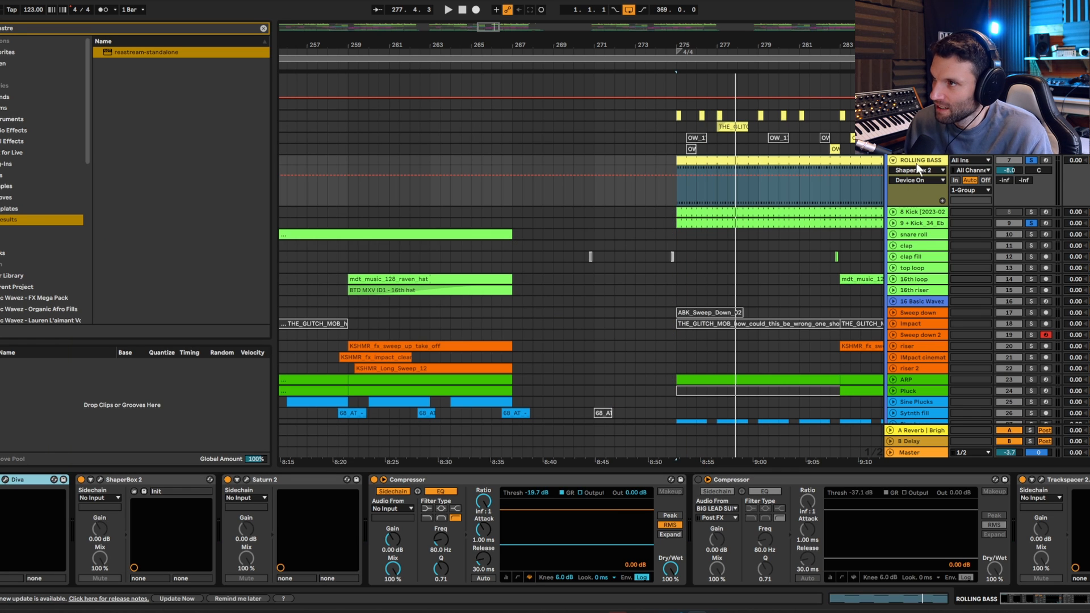
# Step: Look through the track list over a wider span of the arrangement and unfold the ARP track
pyautogui.scroll(-5, 919, 164)
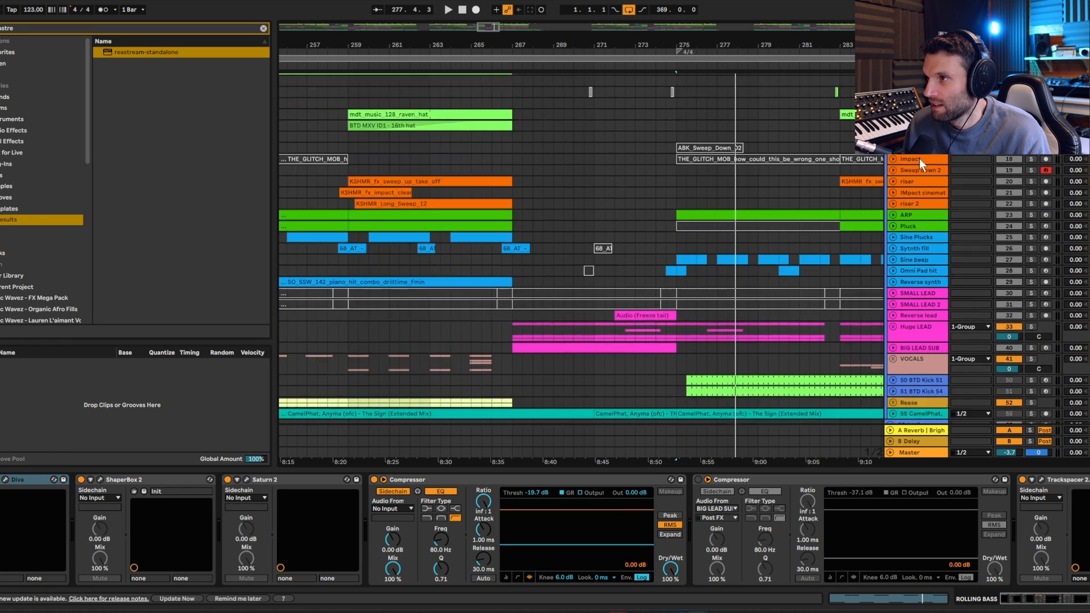
pyautogui.scroll(-1, 919, 159)
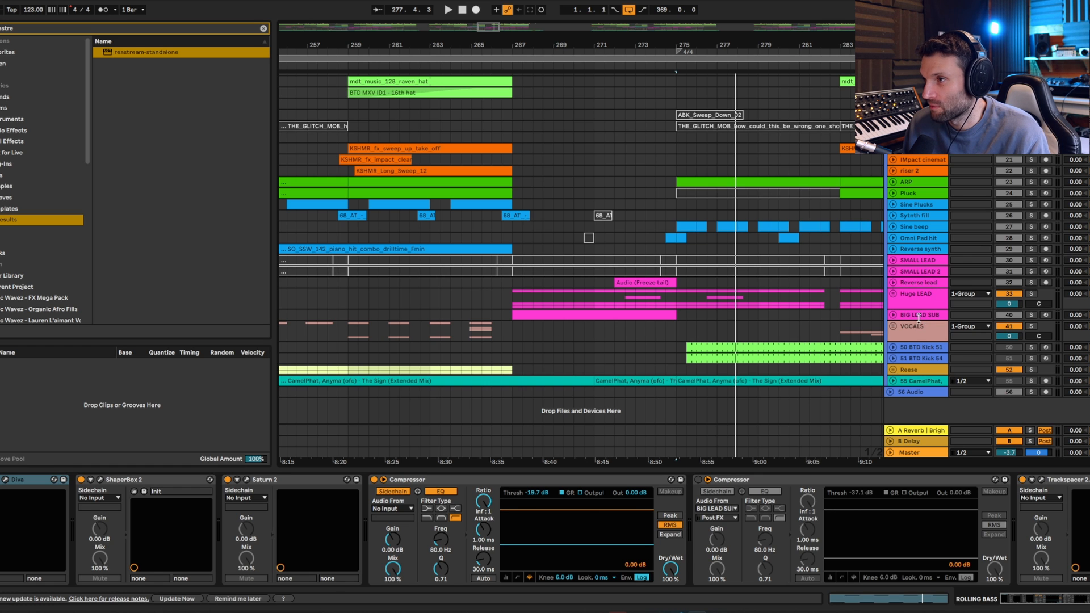
pyautogui.scroll(5, 922, 301)
pyautogui.scroll(2, 820, 154)
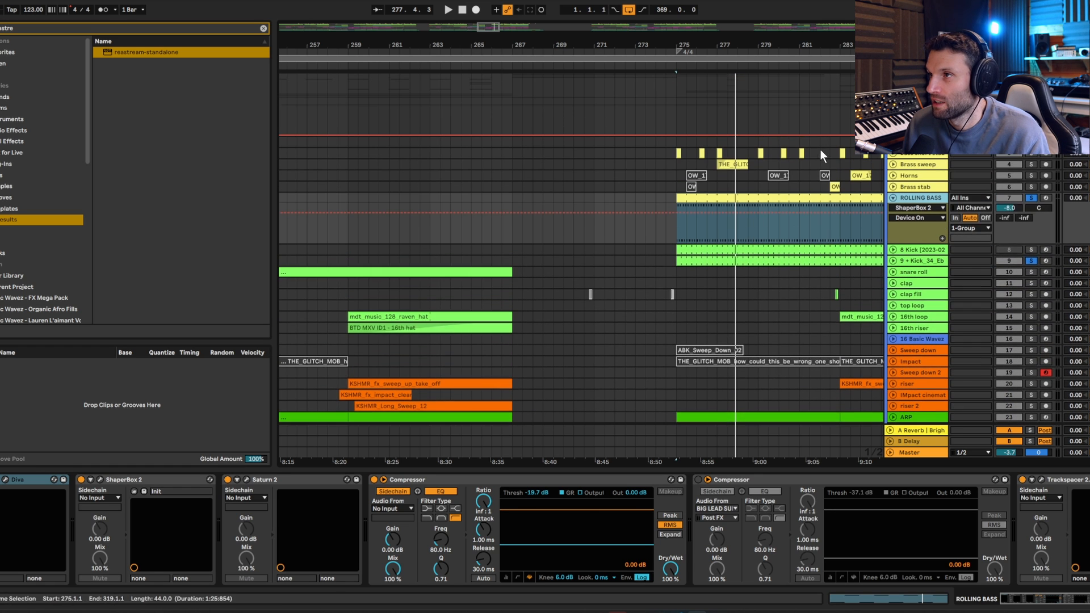
pyautogui.moveTo(500, 35); pyautogui.dragTo(484, 49)
pyautogui.scroll(-2, 489, 152)
pyautogui.scroll(1, 856, 210)
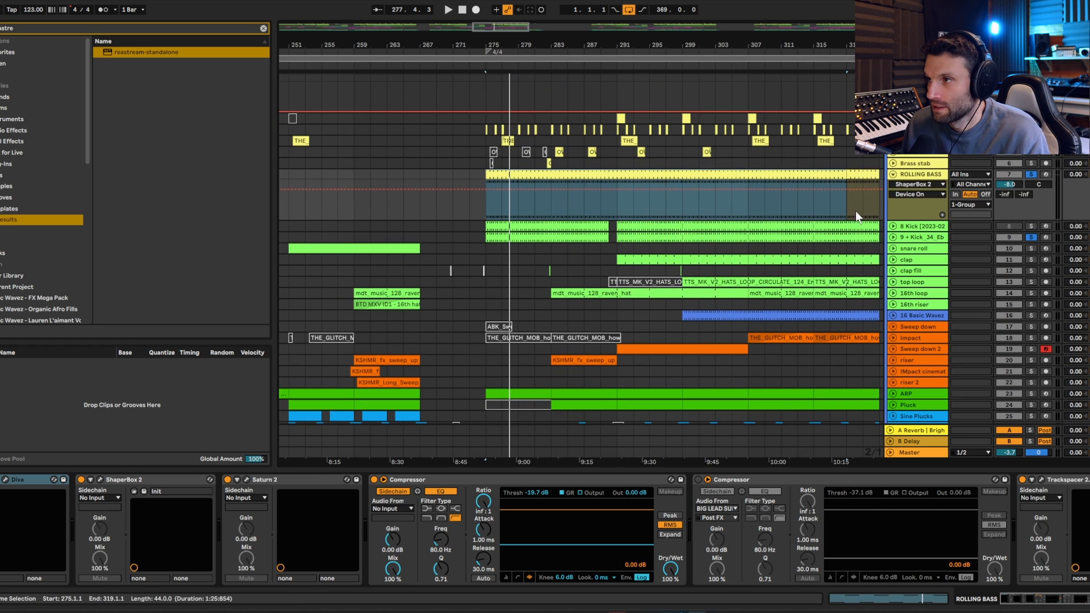
pyautogui.scroll(-4, 874, 239)
pyautogui.click(893, 264)
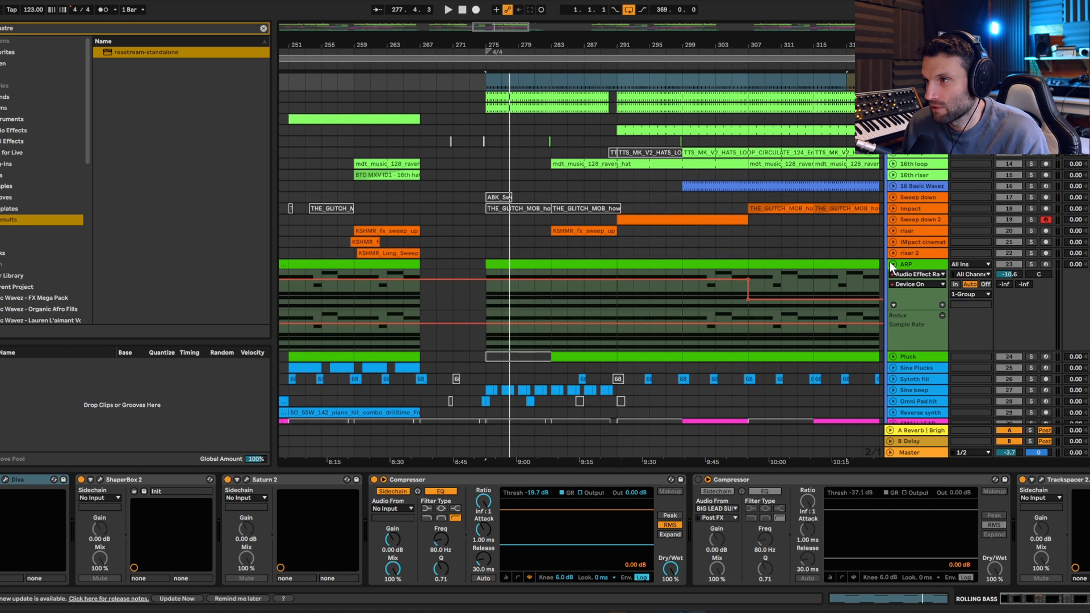
# Step: Play from bar 291 with ARP and Pluck soloed, and unfold the Pluck track
pyautogui.scroll(-2, 705, 253)
pyautogui.click(616, 227)
pyautogui.press('space')
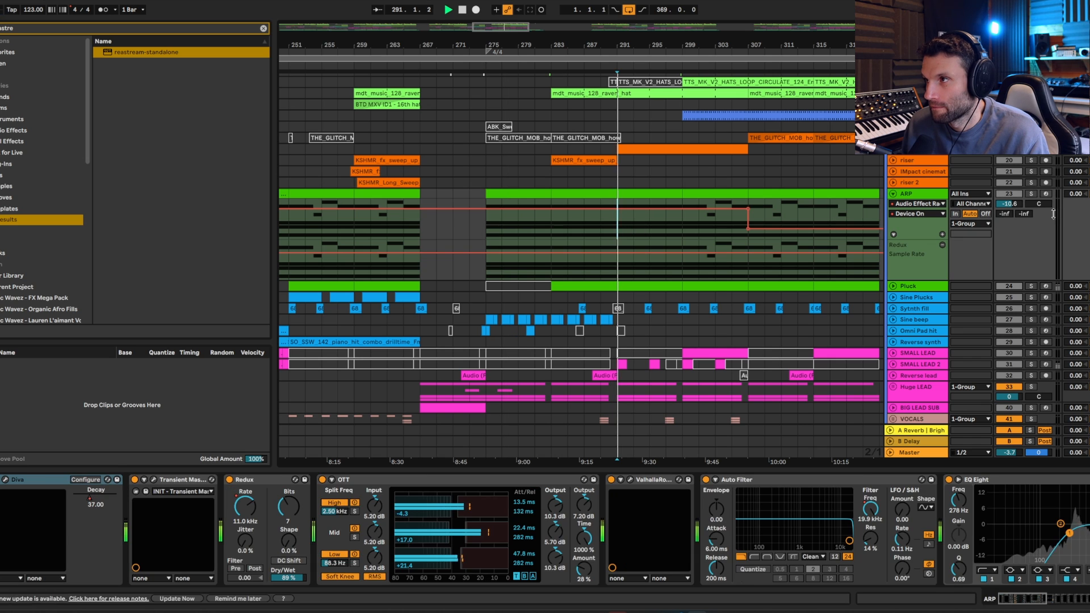
pyautogui.click(1030, 195)
pyautogui.click(1032, 286)
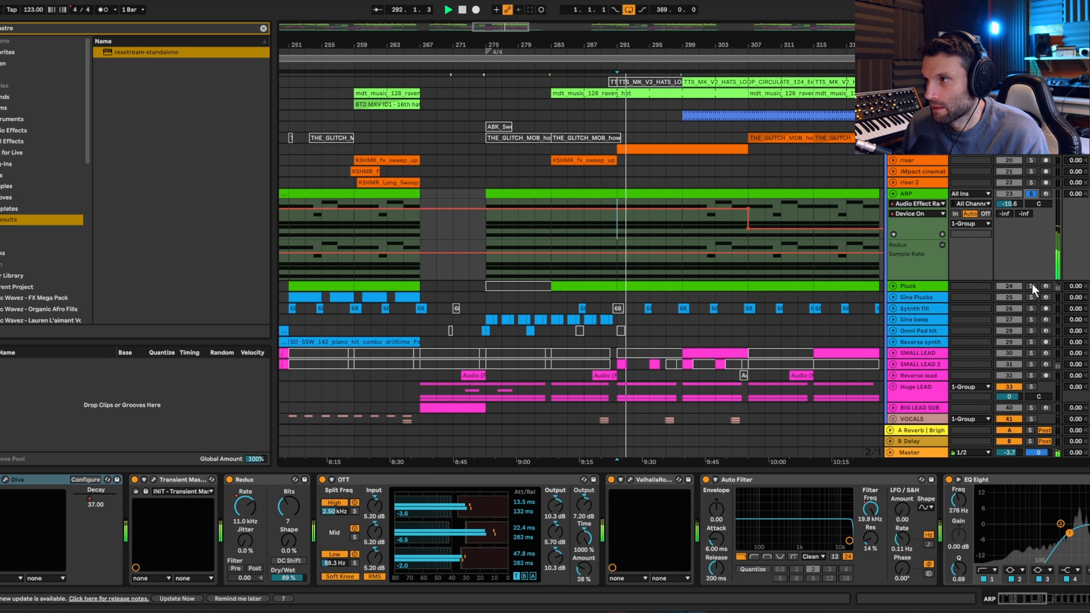
pyautogui.click(894, 287)
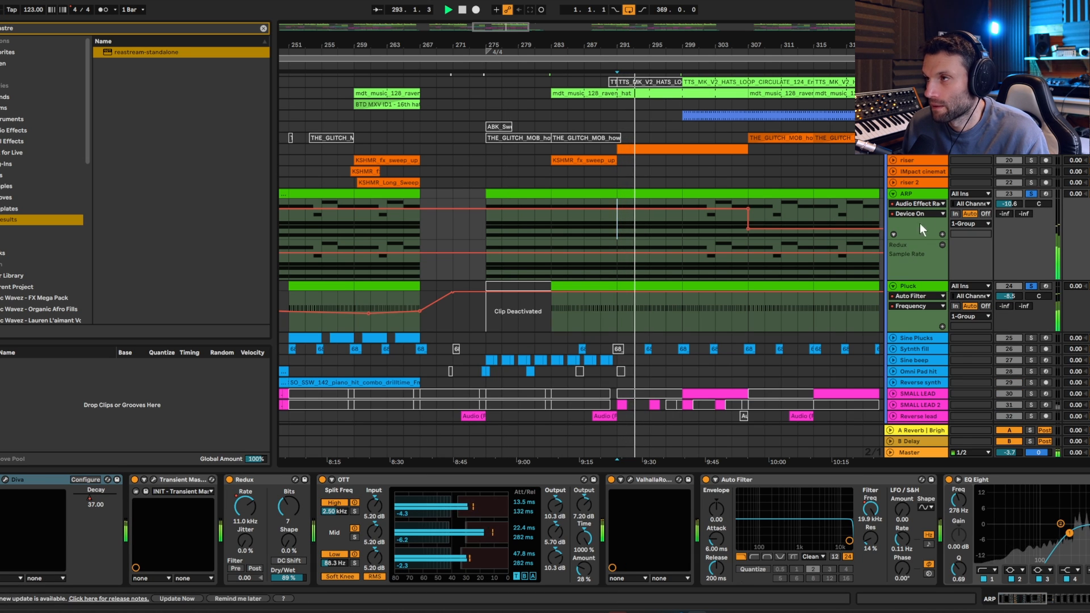
# Step: Audition ARP and Pluck from bar 307 and open ARP's Diva synth to examine its arpeggiator settings
pyautogui.click(747, 245)
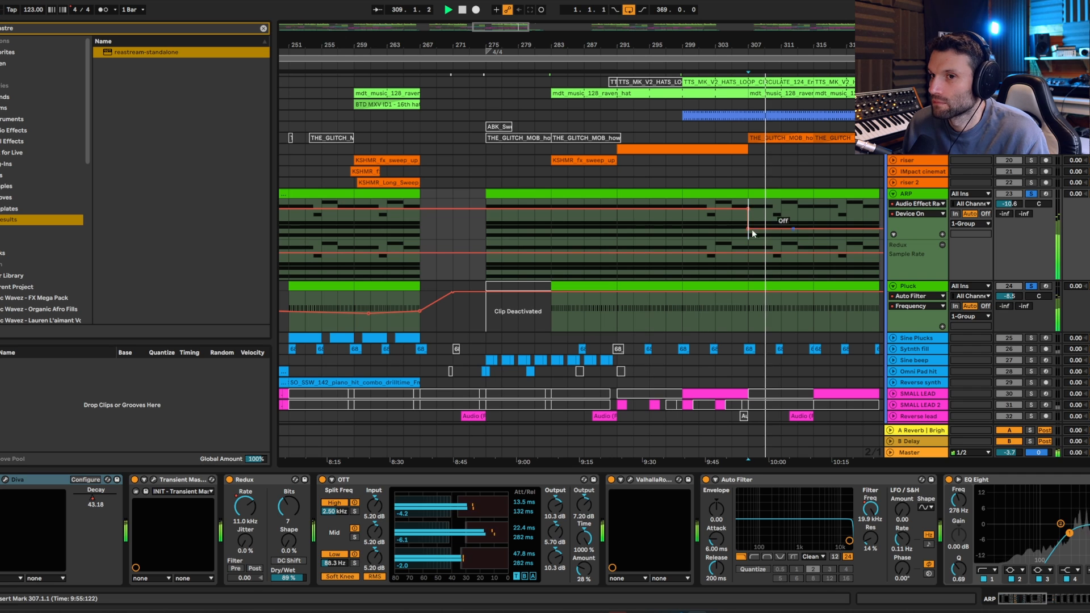
pyautogui.click(6, 480)
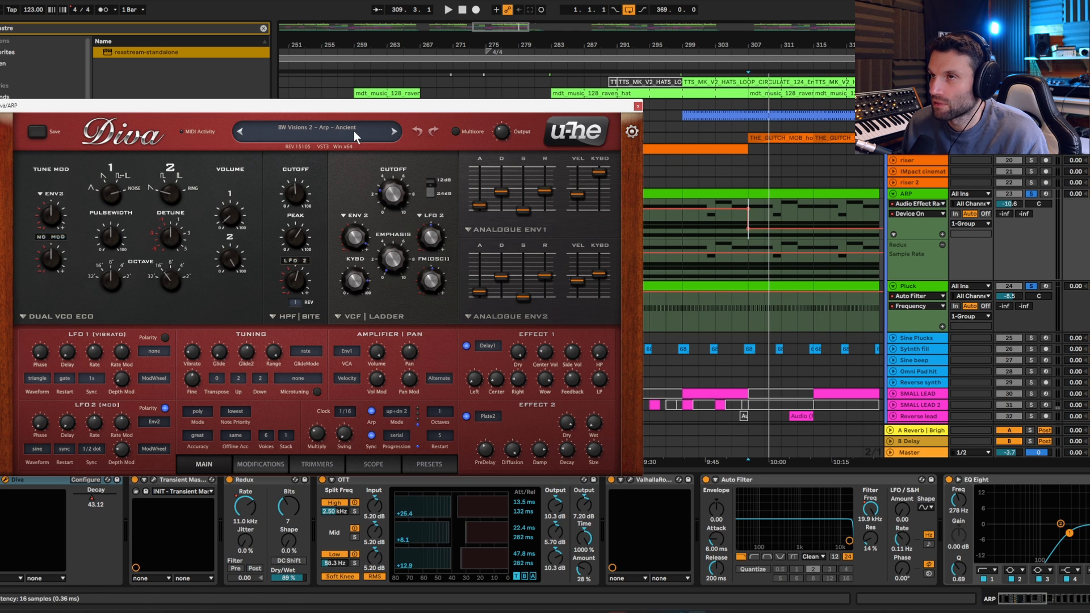
pyautogui.press('space')
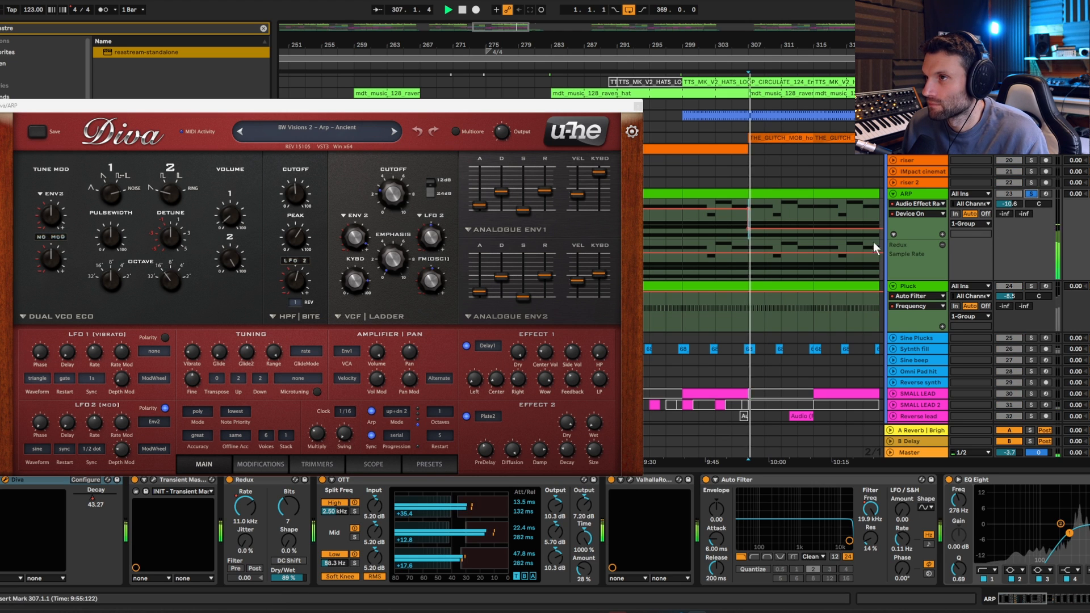
pyautogui.press('space')
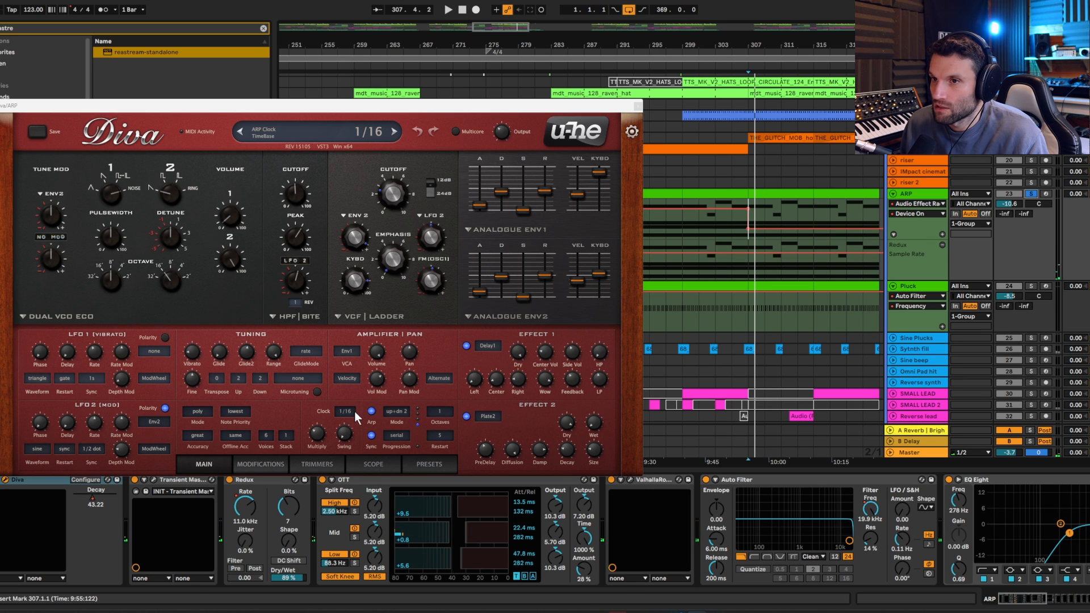
# Step: Open the ARP MIDI clip at bar 307, play its notes beside the Diva window, and turn off ARP's solo
pyautogui.doubleClick(774, 193)
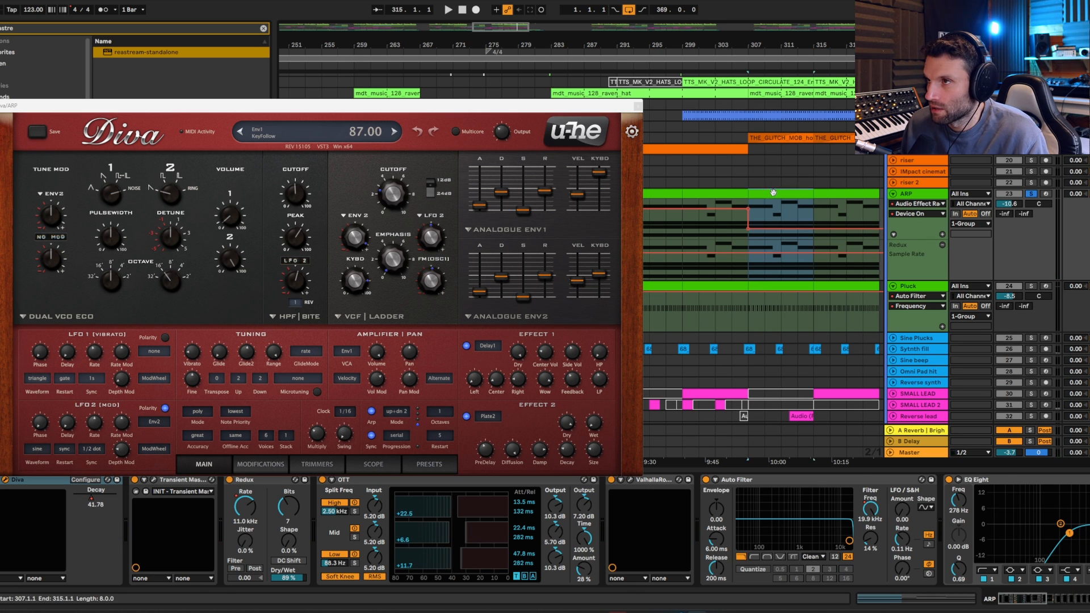
pyautogui.moveTo(556, 108); pyautogui.dragTo(651, 17)
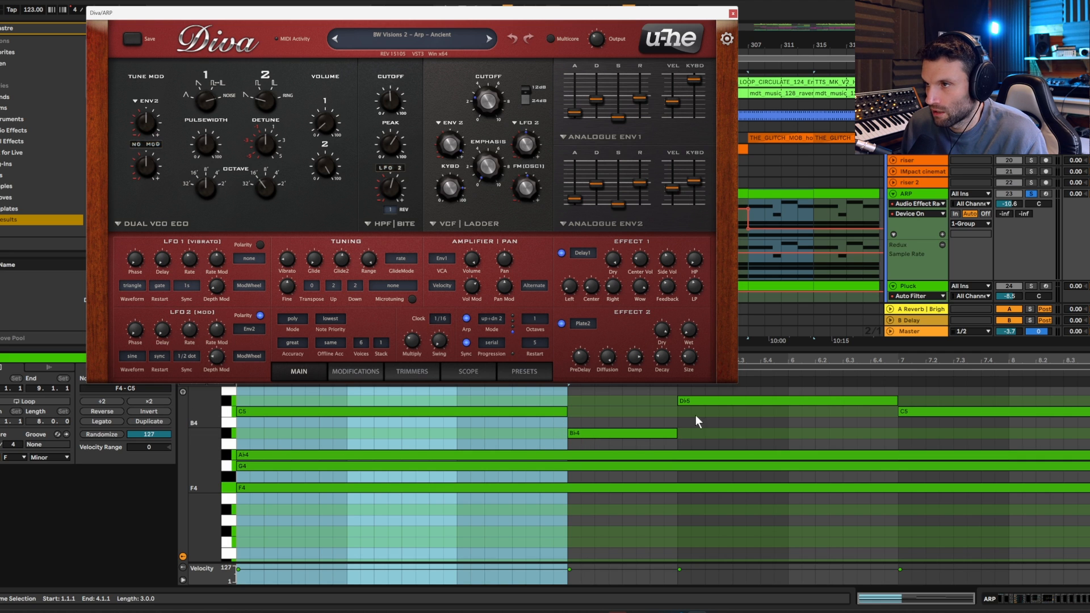
pyautogui.press('space')
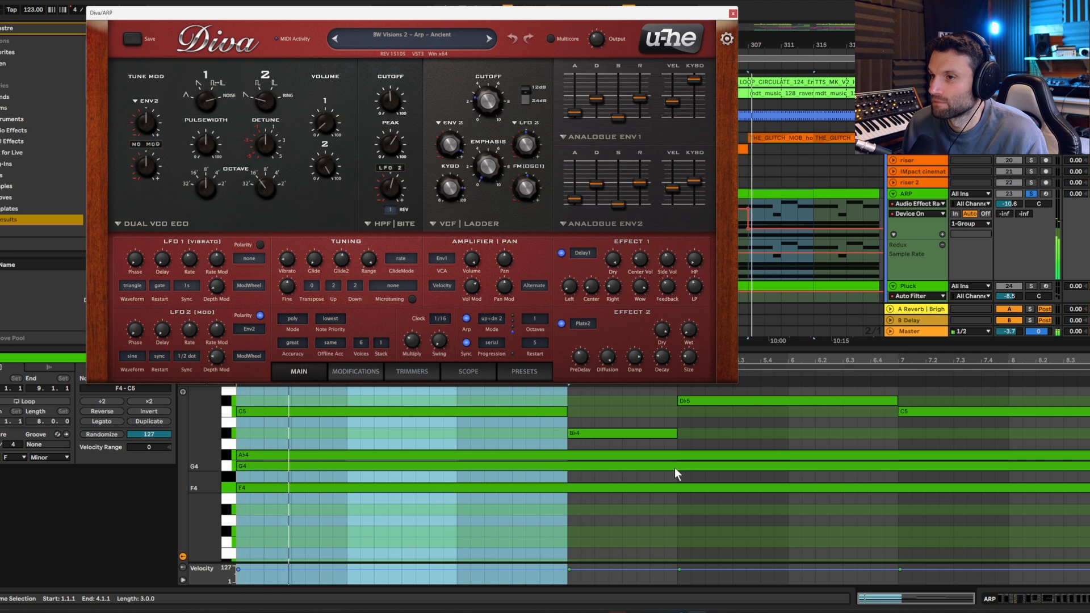
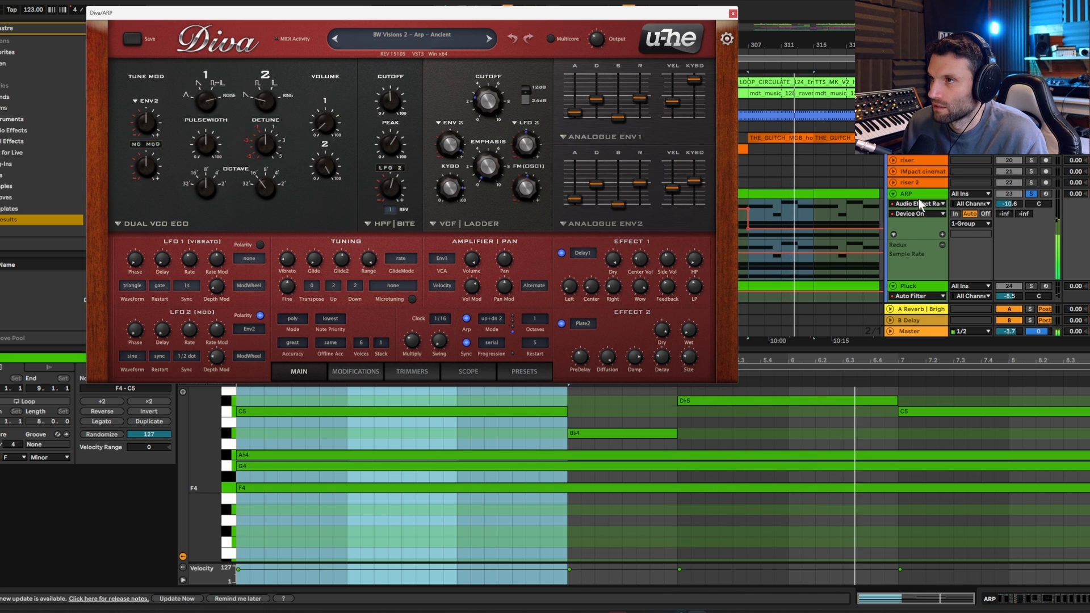
pyautogui.click(1028, 194)
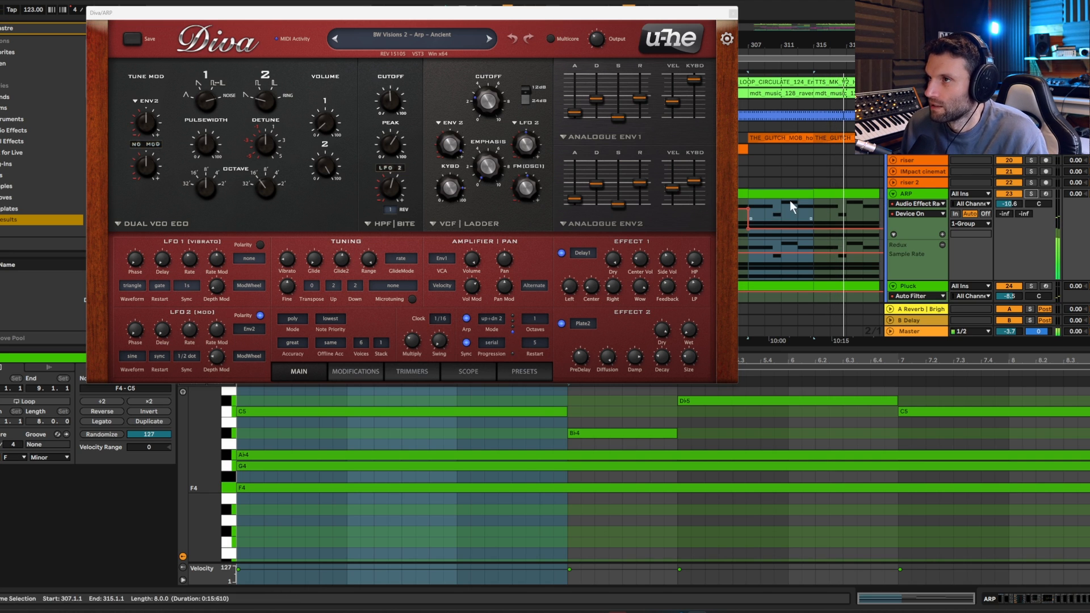
# Step: Solo ARP and deactivate its effects from Redux through the Trackspacer sidechained to vocal 1
pyautogui.click(930, 195)
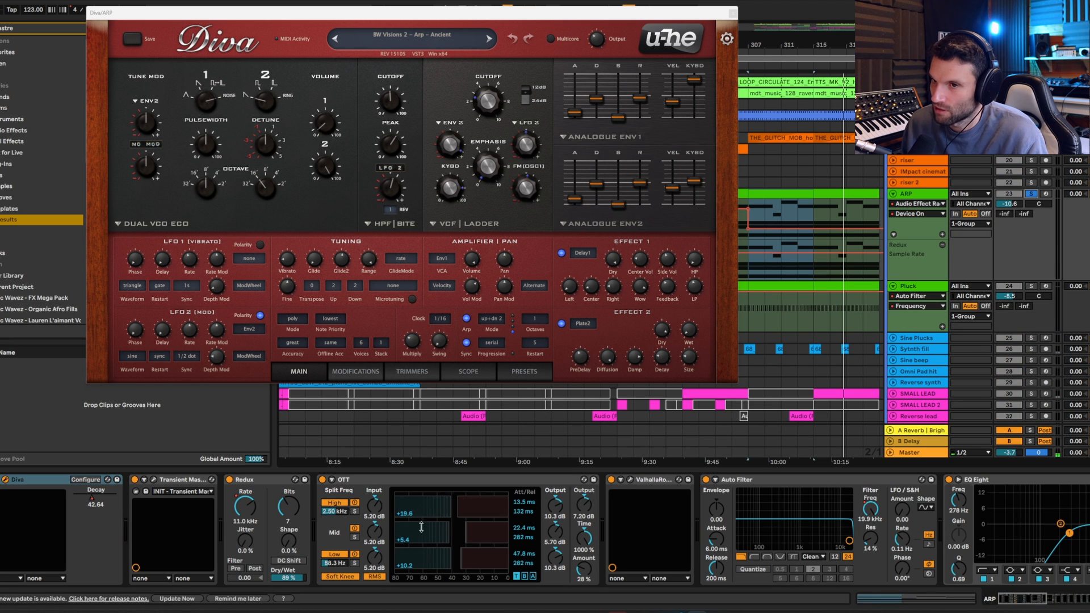
pyautogui.click(261, 488)
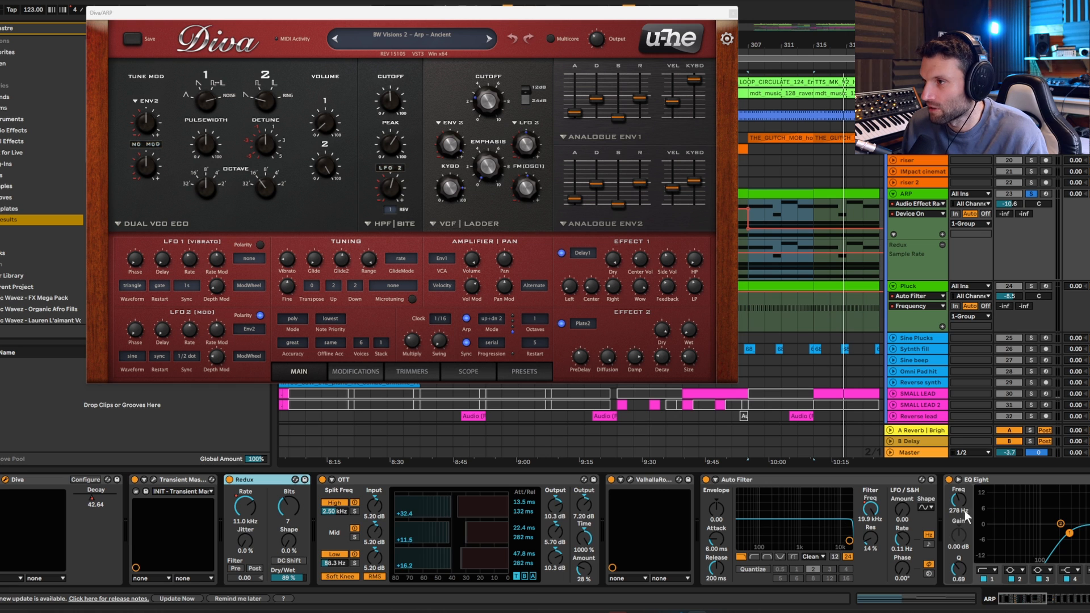
pyautogui.hscroll(10, 353, 493)
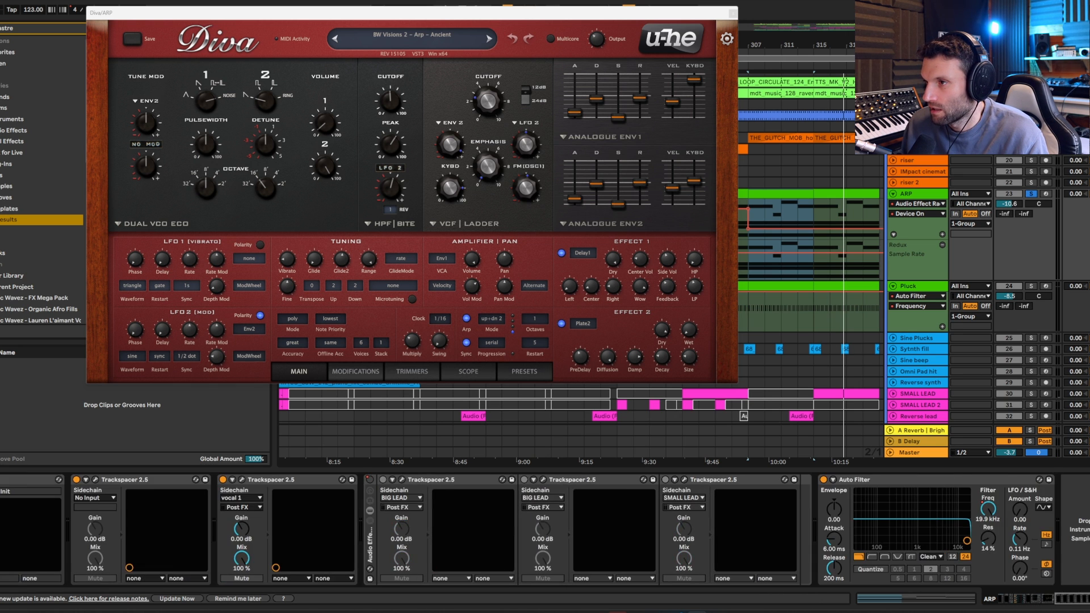
pyautogui.moveTo(1071, 599); pyautogui.dragTo(1042, 596)
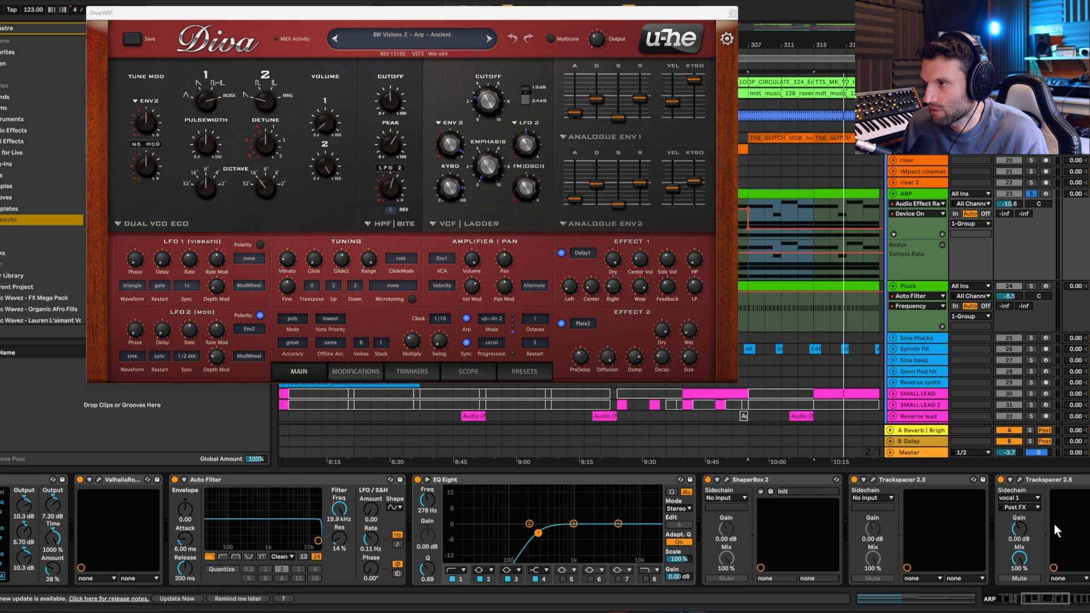
pyautogui.keyDown('shift'); pyautogui.click(1055, 481); pyautogui.keyUp('shift')
pyautogui.press('0')
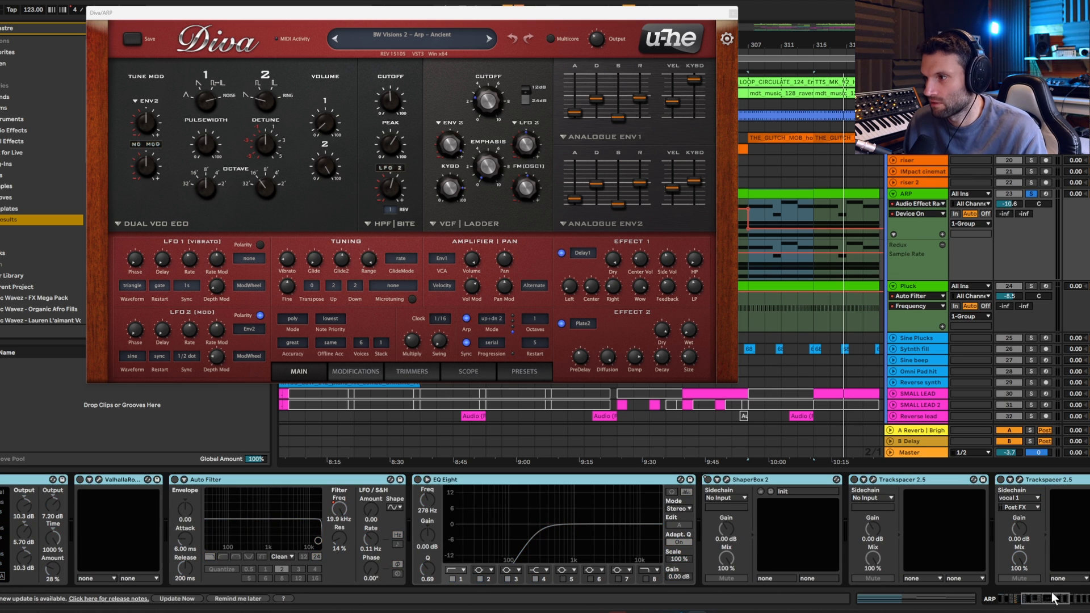
pyautogui.moveTo(1022, 602); pyautogui.dragTo(910, 602)
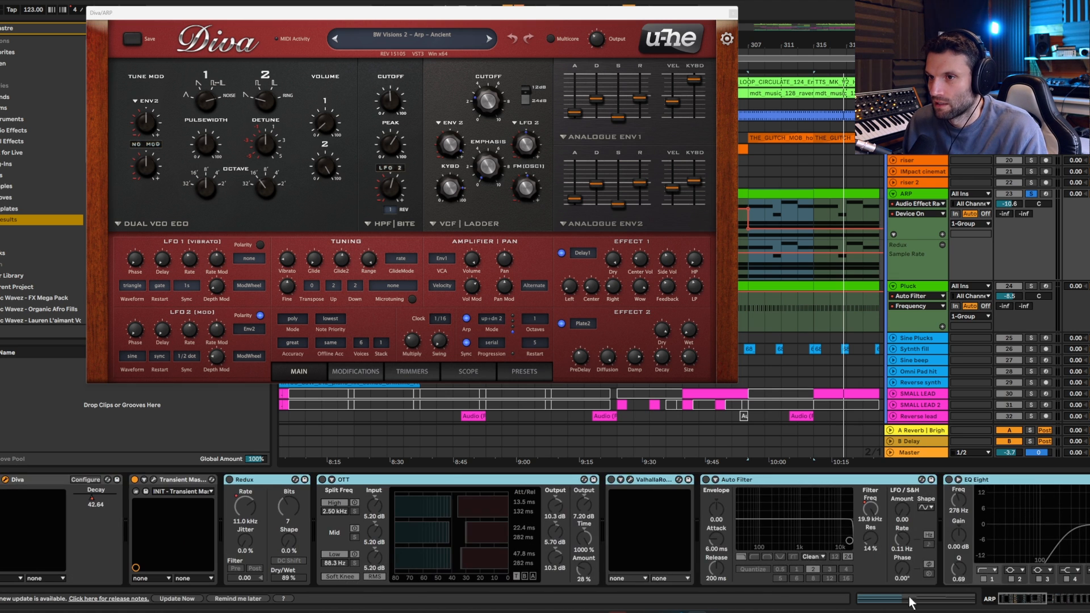
# Step: Play ARP from bar 307 while reactivating Redux, OTT and ValhallaRoom one by one, and open ValhallaRoom's settings
pyautogui.click(260, 485)
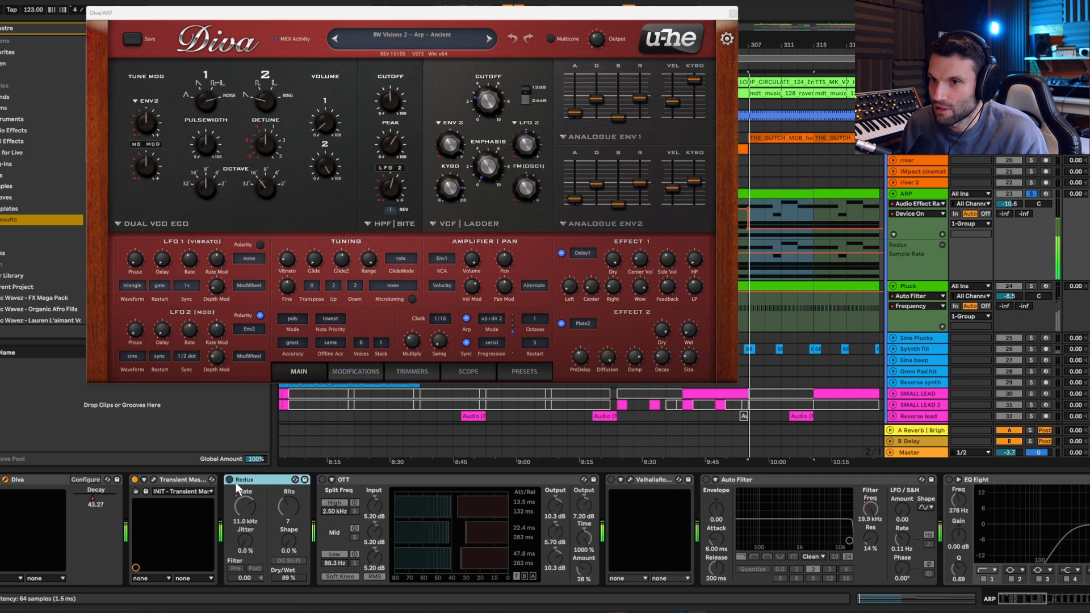
pyautogui.click(230, 479)
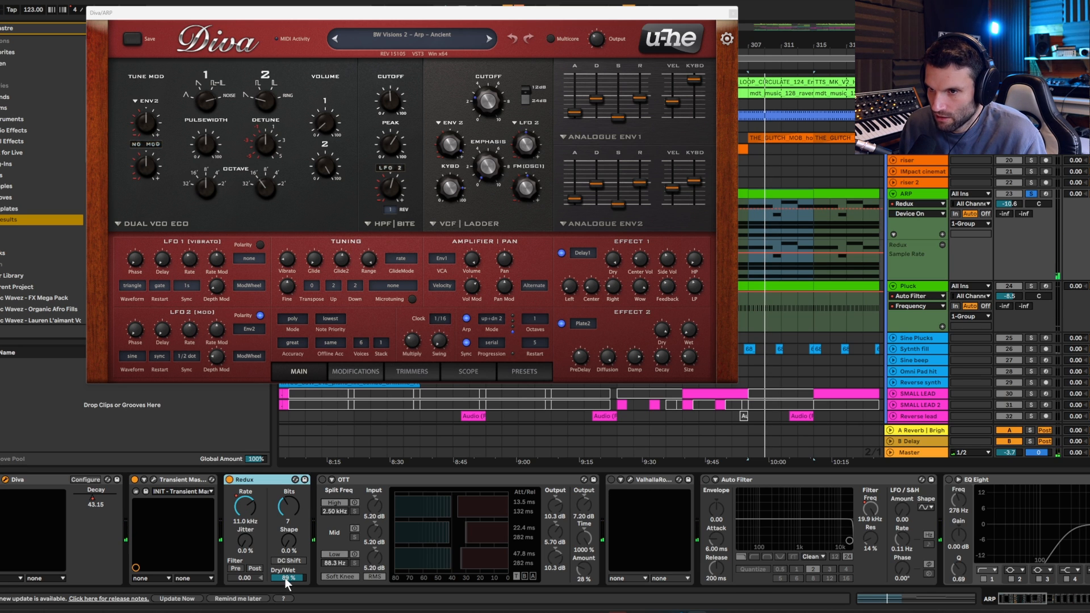
pyautogui.click(322, 479)
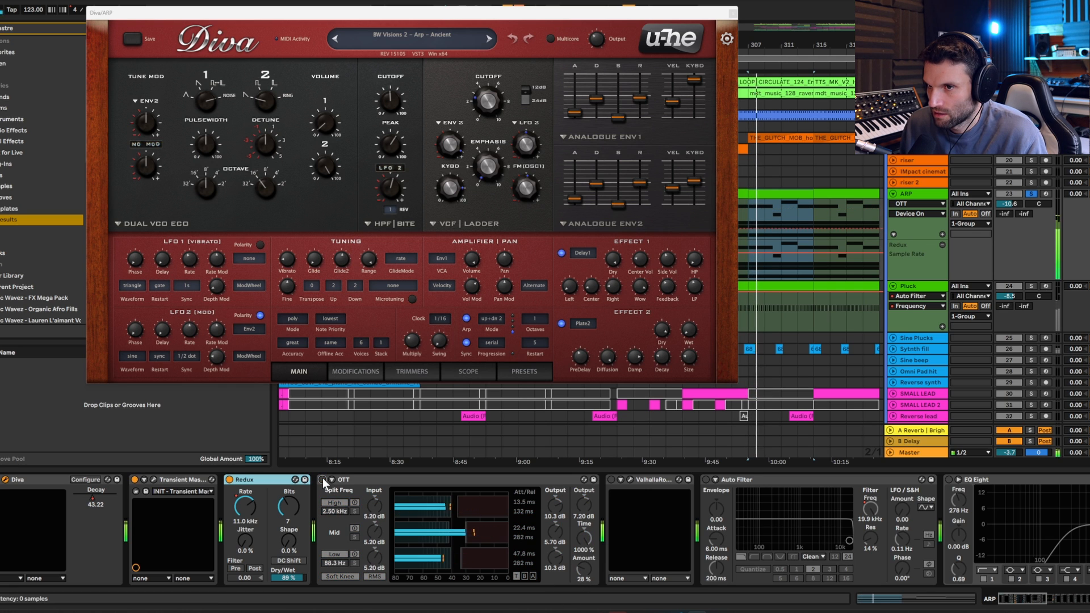
pyautogui.click(612, 480)
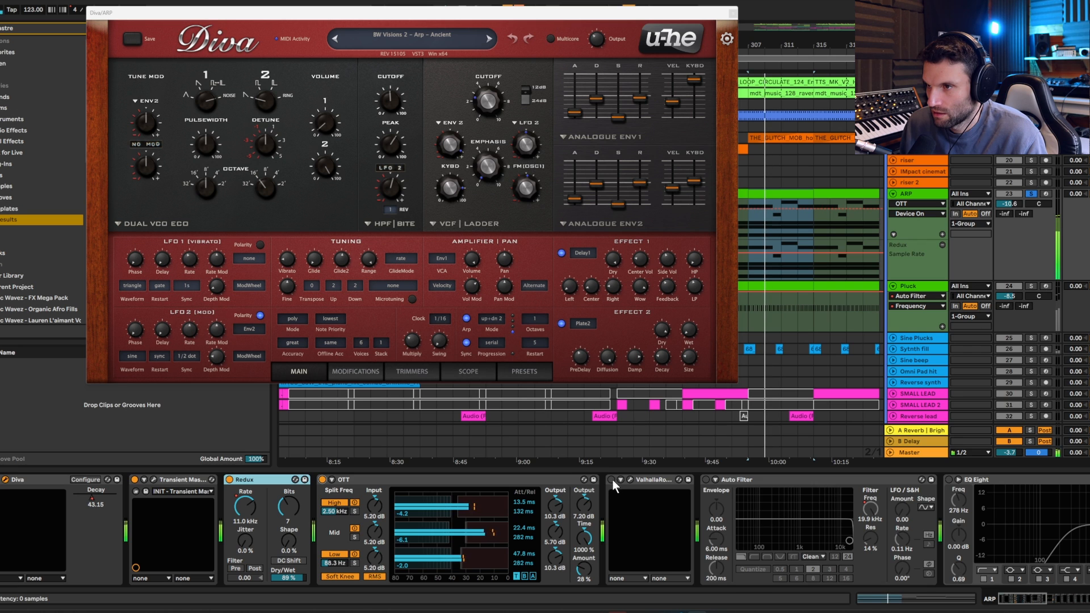
pyautogui.click(631, 480)
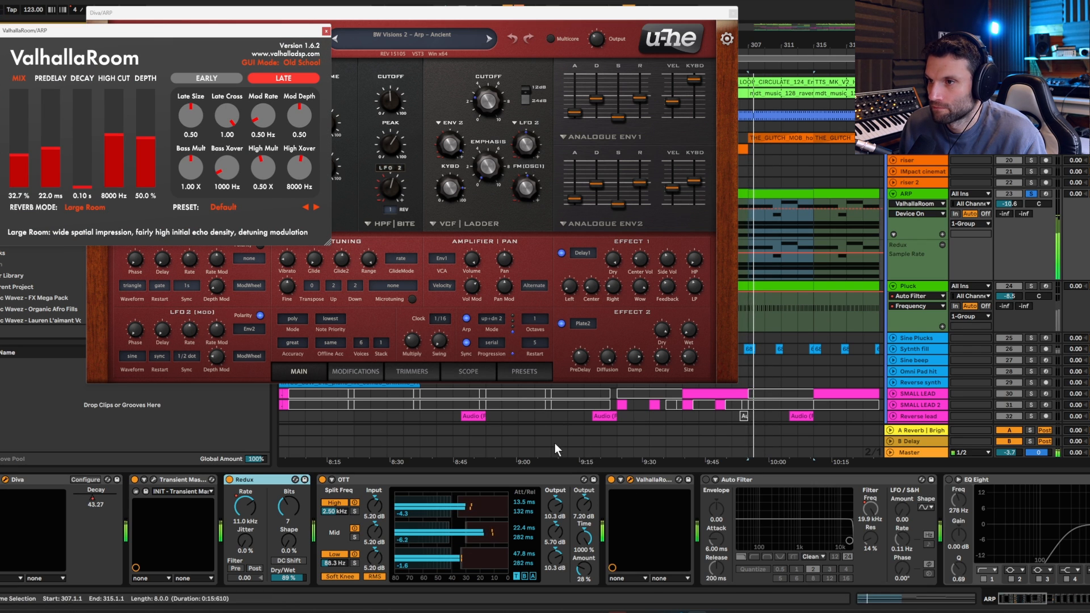
# Step: Reactivate ARP's Auto Filter and EQ Eight, and replay the sound with them on
pyautogui.click(706, 480)
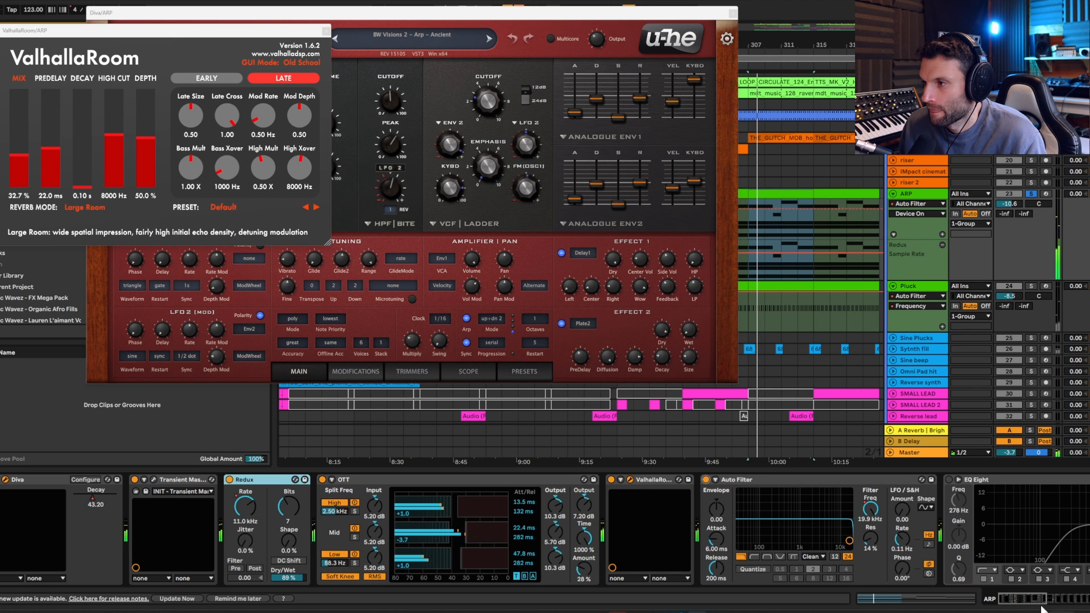
pyautogui.hscroll(3, 733, 489)
pyautogui.click(732, 480)
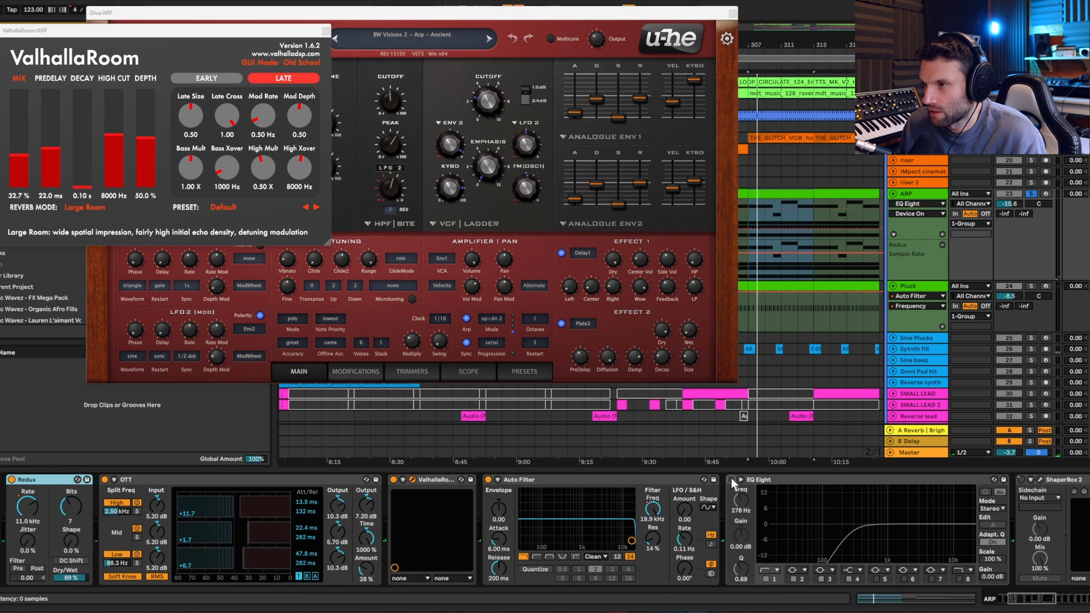
pyautogui.click(1058, 606)
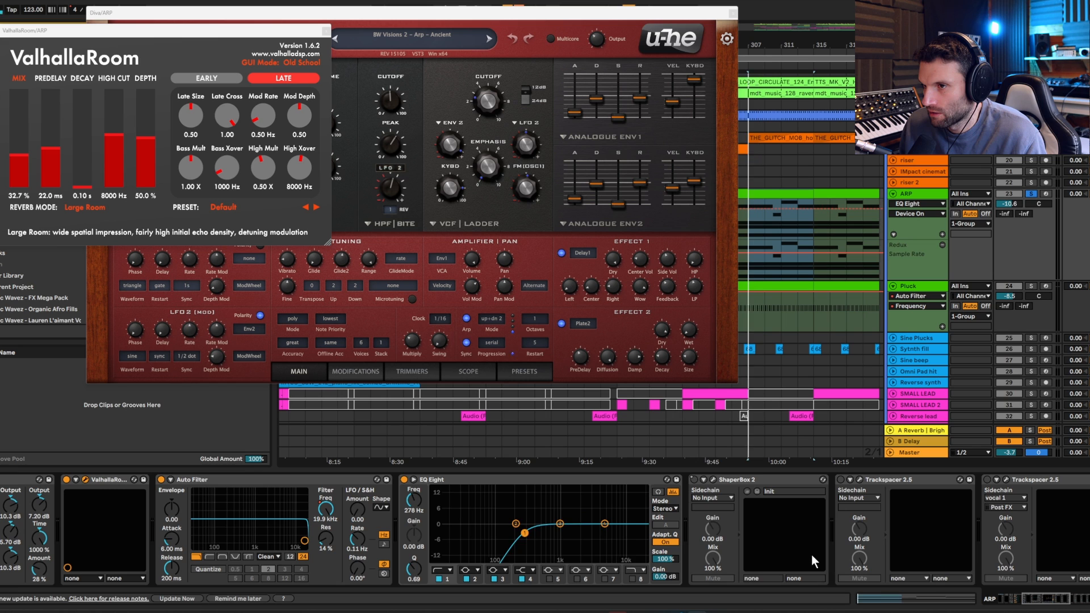
pyautogui.press('space')
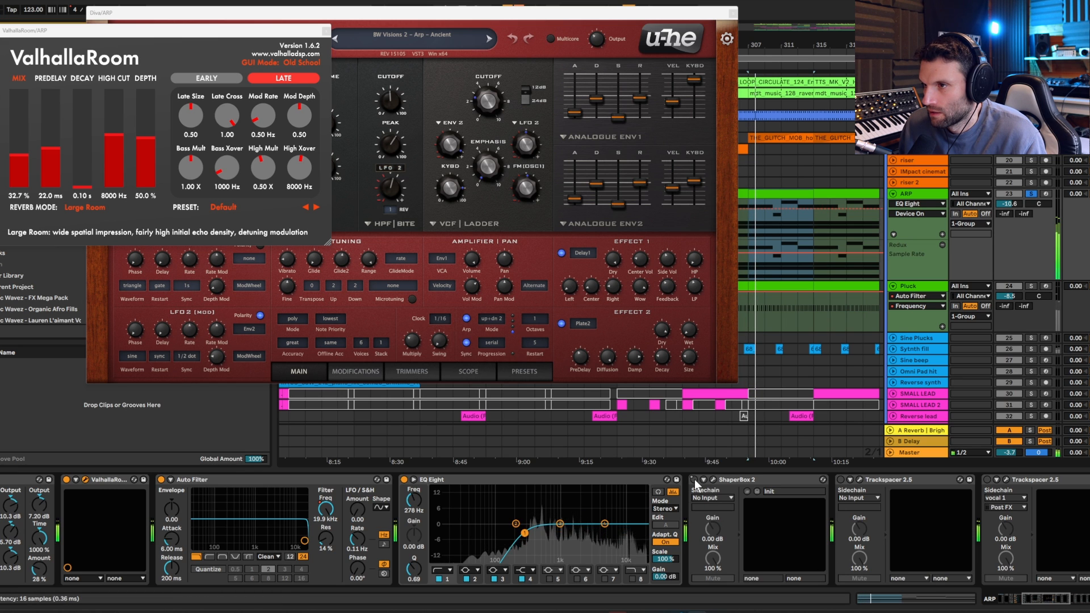
# Step: Reactivate ShaperBox 2 on ARP and open it to examine its volume curve
pyautogui.click(694, 479)
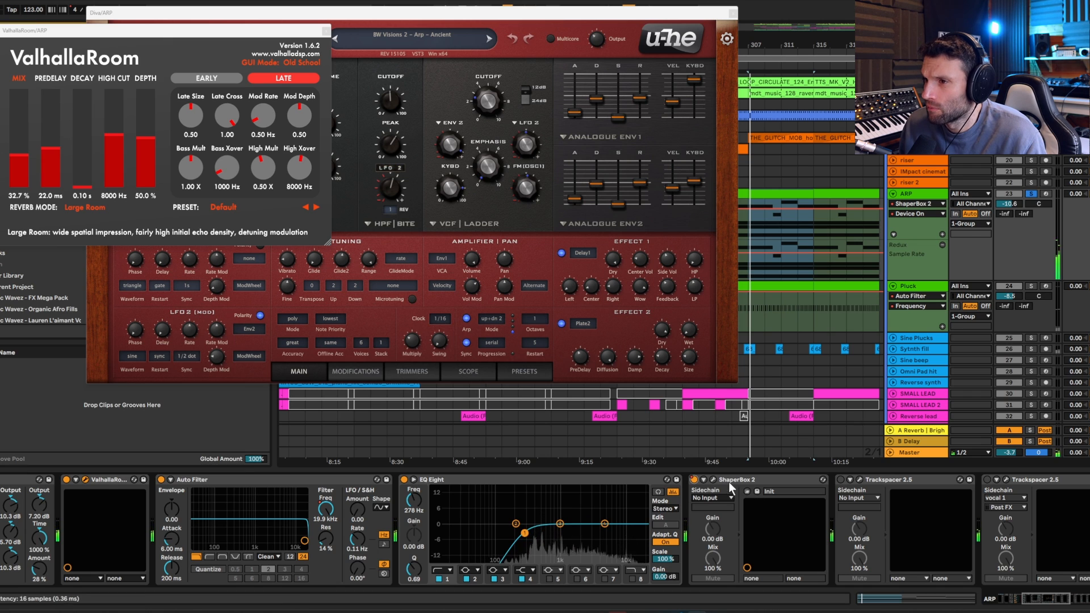
pyautogui.click(730, 480)
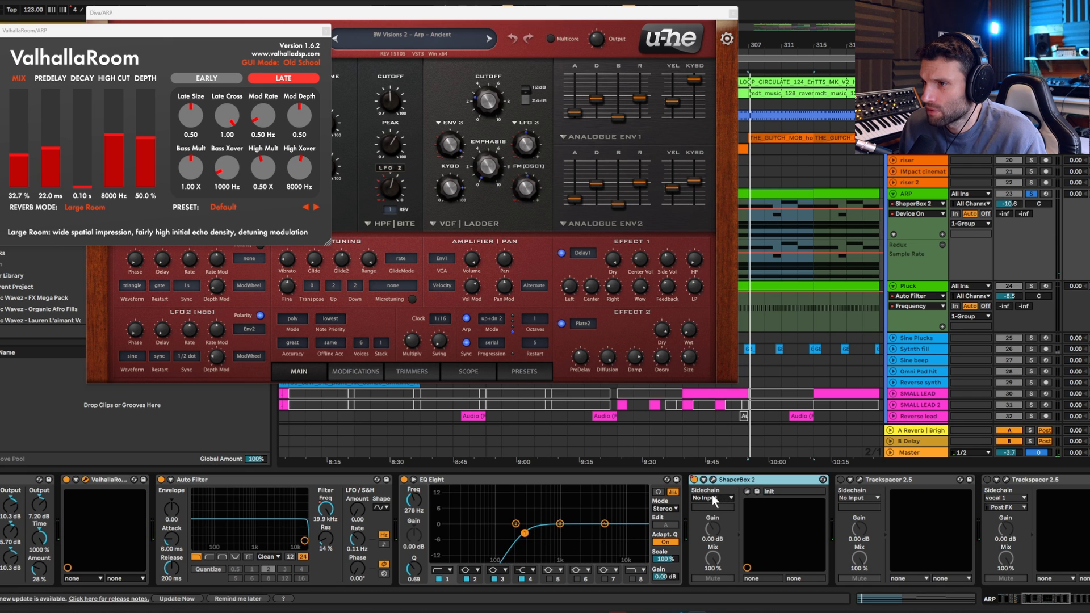
pyautogui.click(713, 478)
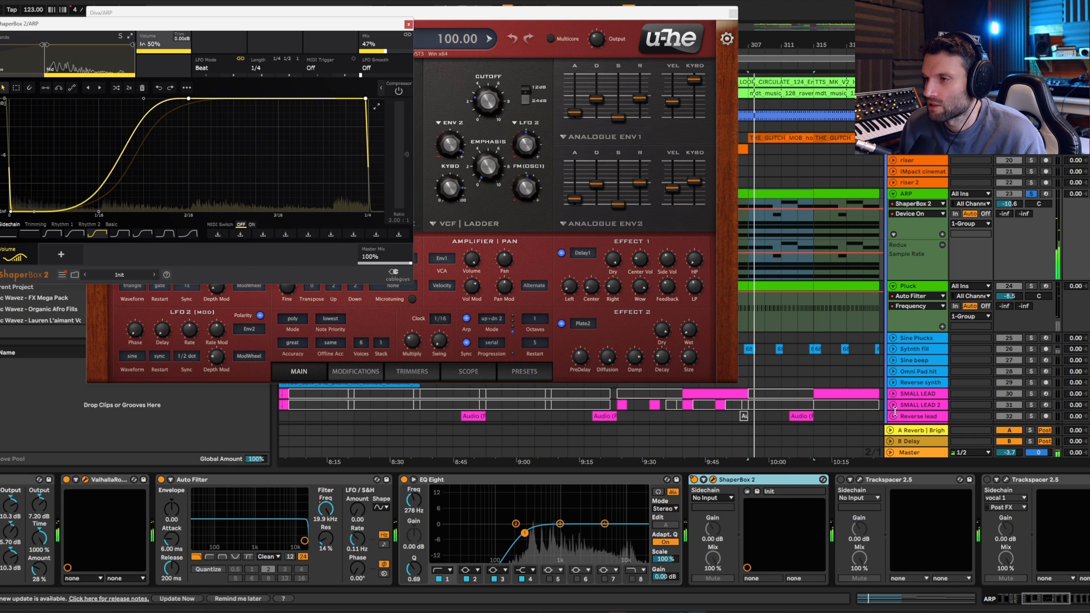
# Step: Reactivate the two Trackspacers after ShaperBox 2 and open each, keeping the vocal 1 one open
pyautogui.click(841, 480)
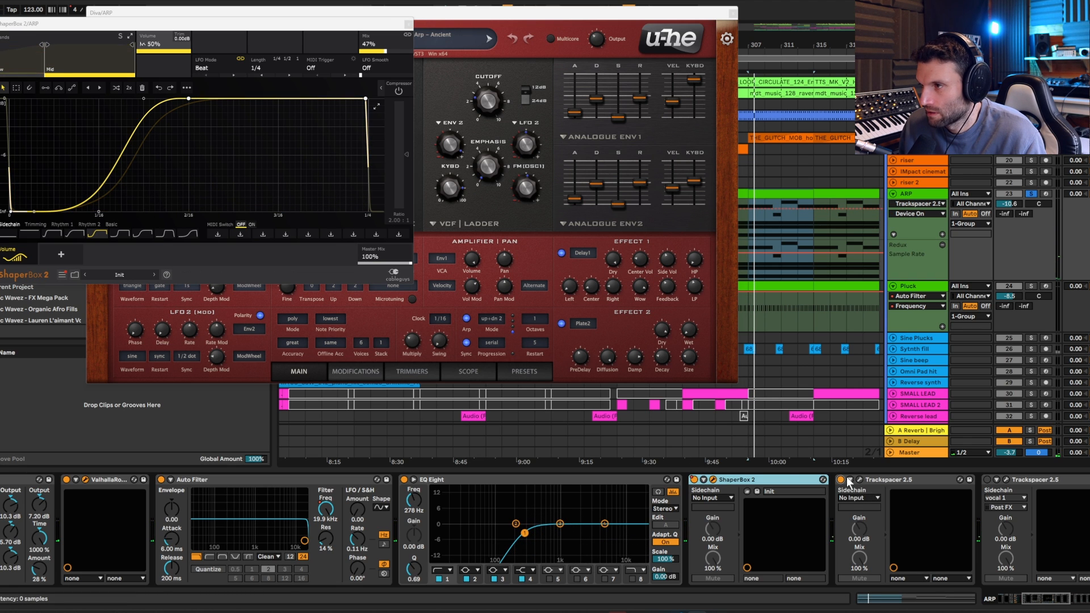
pyautogui.click(861, 480)
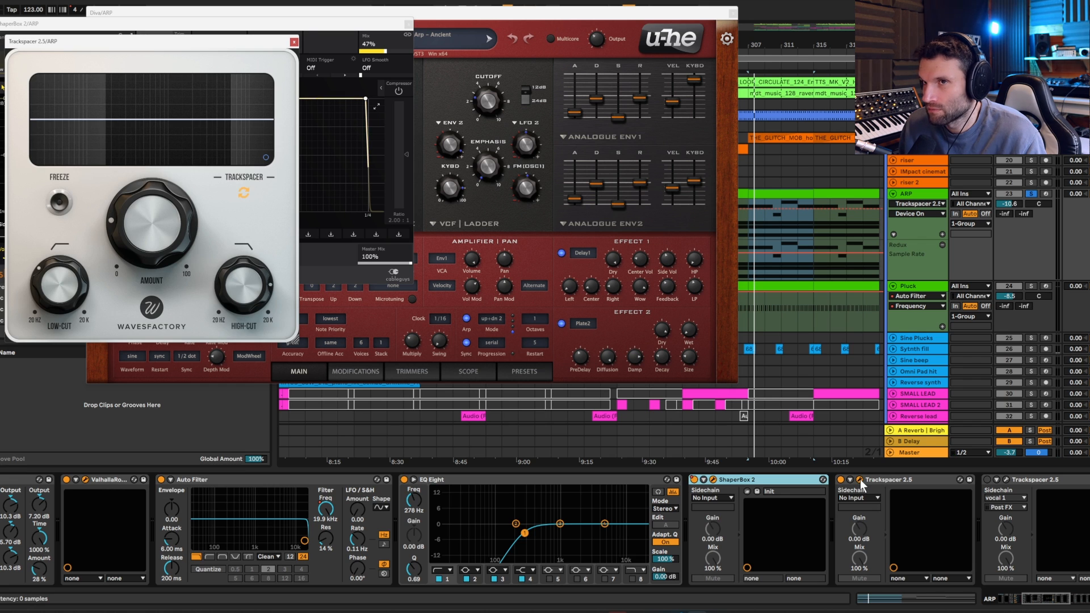
pyautogui.click(860, 480)
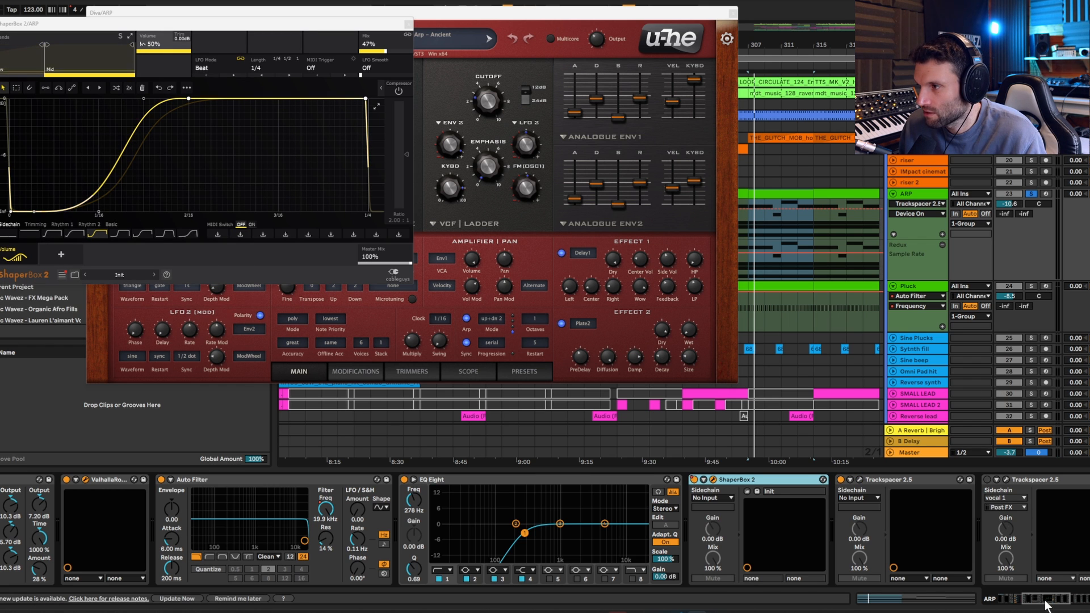
pyautogui.moveTo(1046, 601)
pyautogui.mouseDown()
pyautogui.moveTo(1067, 601)
pyautogui.moveTo(1054, 600)
pyautogui.mouseUp()
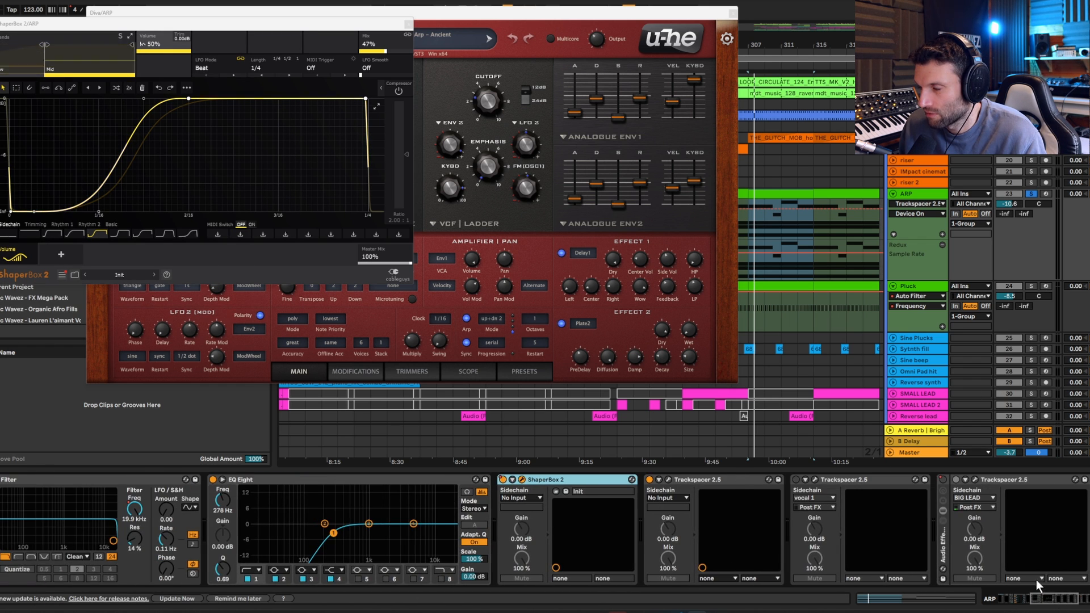
pyautogui.click(834, 482)
pyautogui.click(796, 480)
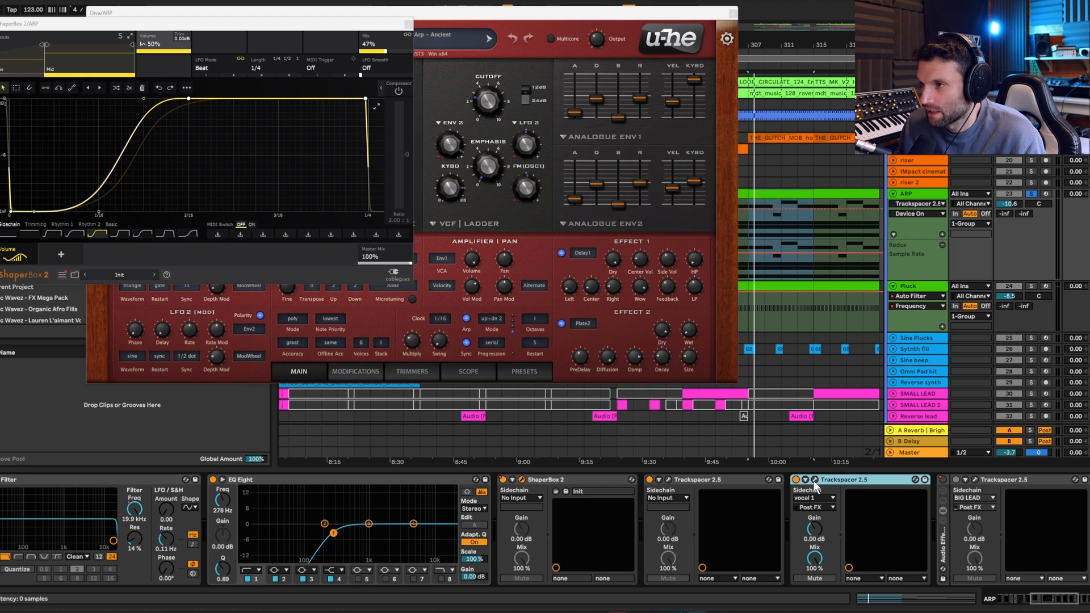
pyautogui.click(815, 482)
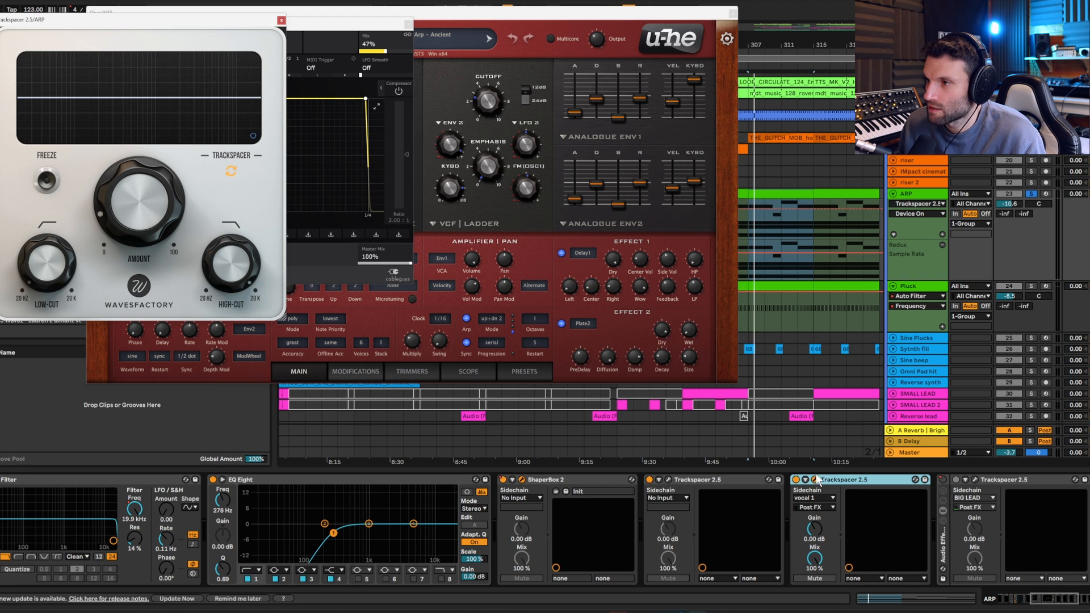
# Step: Close the Diva and ShaperBox 2 windows and play the soloed VOCALS group from bar 251
pyautogui.scroll(-5, 854, 281)
pyautogui.scroll(-2, 851, 292)
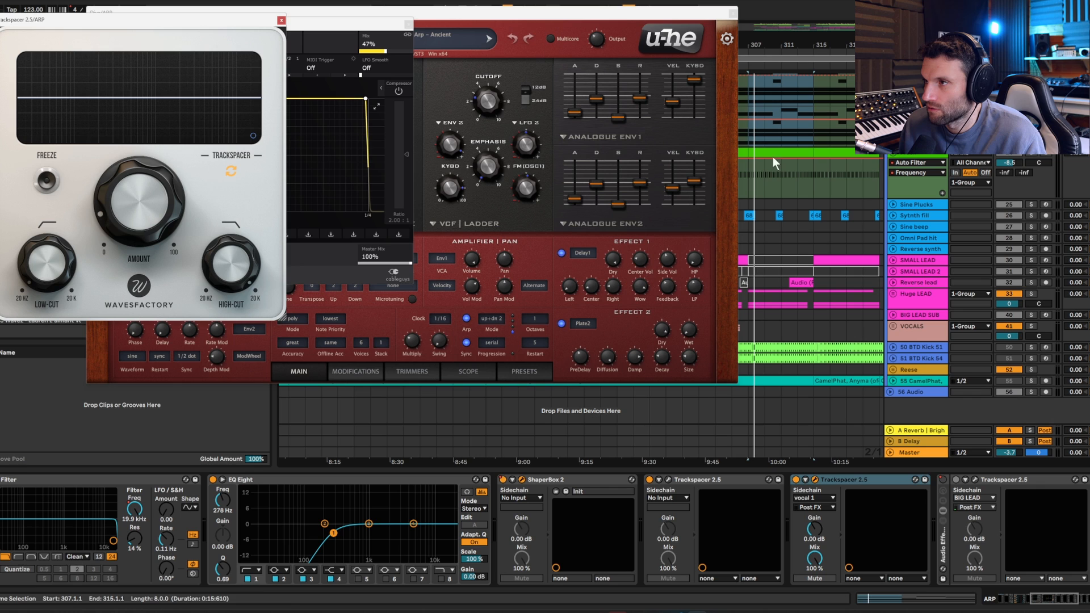
pyautogui.click(733, 12)
pyautogui.click(408, 25)
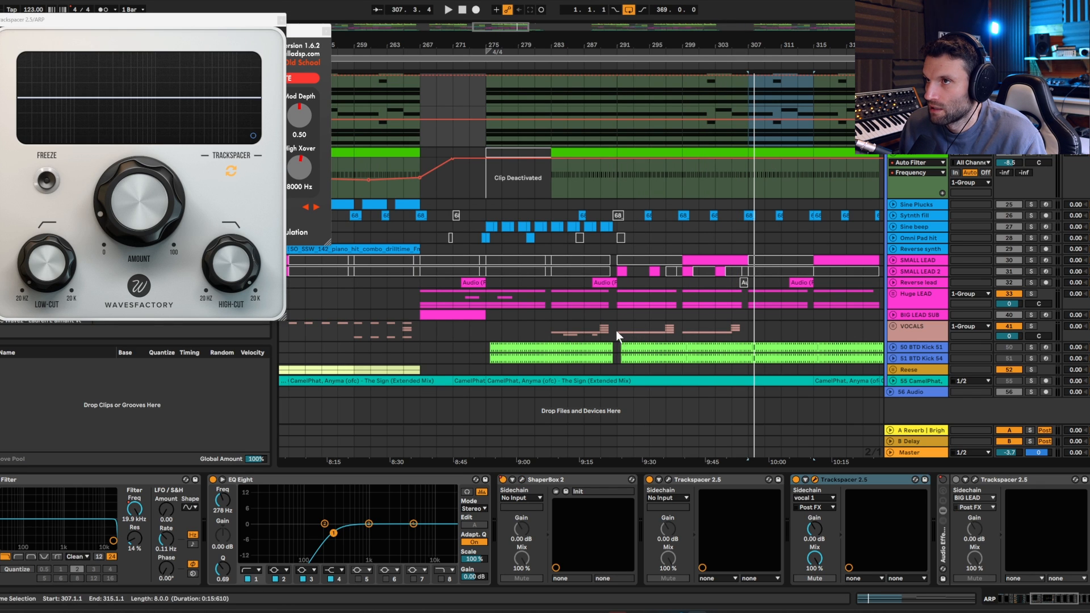
pyautogui.moveTo(509, 25); pyautogui.dragTo(487, 25)
pyautogui.click(533, 331)
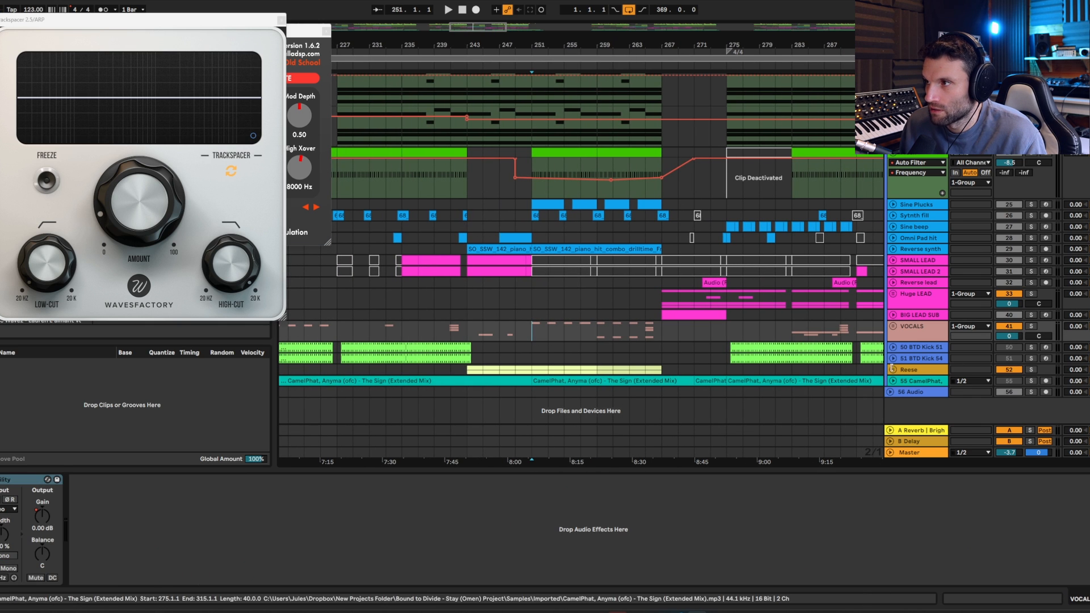
pyautogui.click(1031, 326)
pyautogui.press('space')
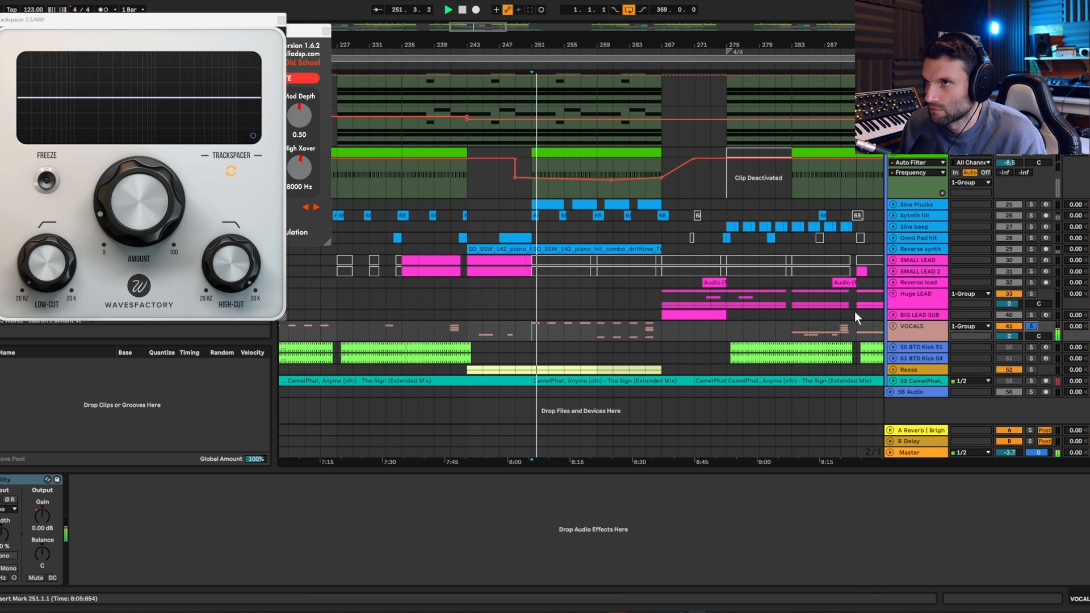
# Step: Return to ARP's device chain and check the vocal 1 Trackspacer's response while the vocals play
pyautogui.scroll(3, 854, 311)
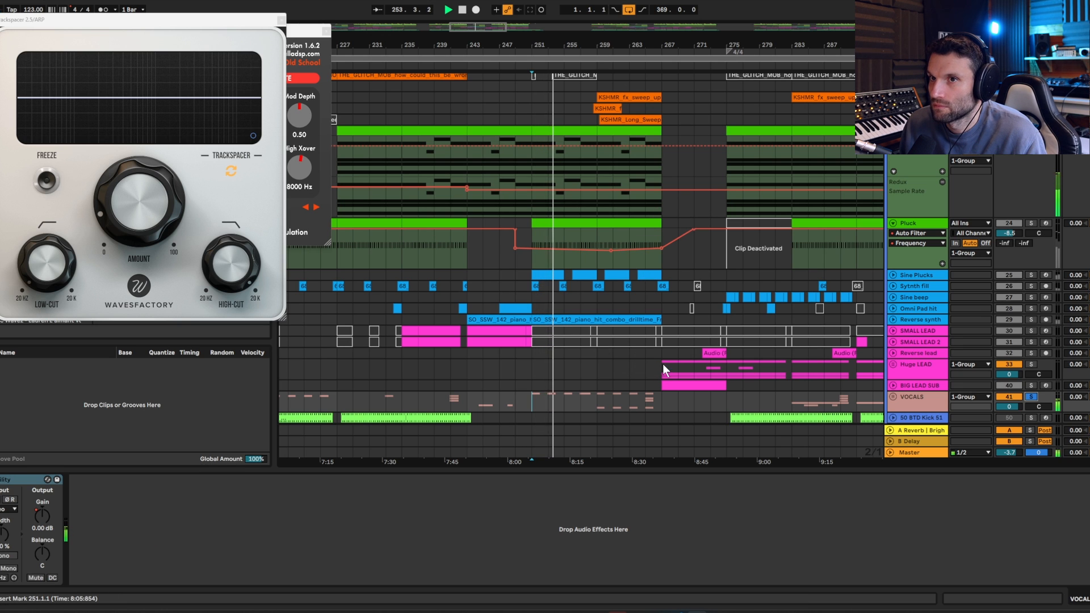
pyautogui.scroll(-2, 602, 368)
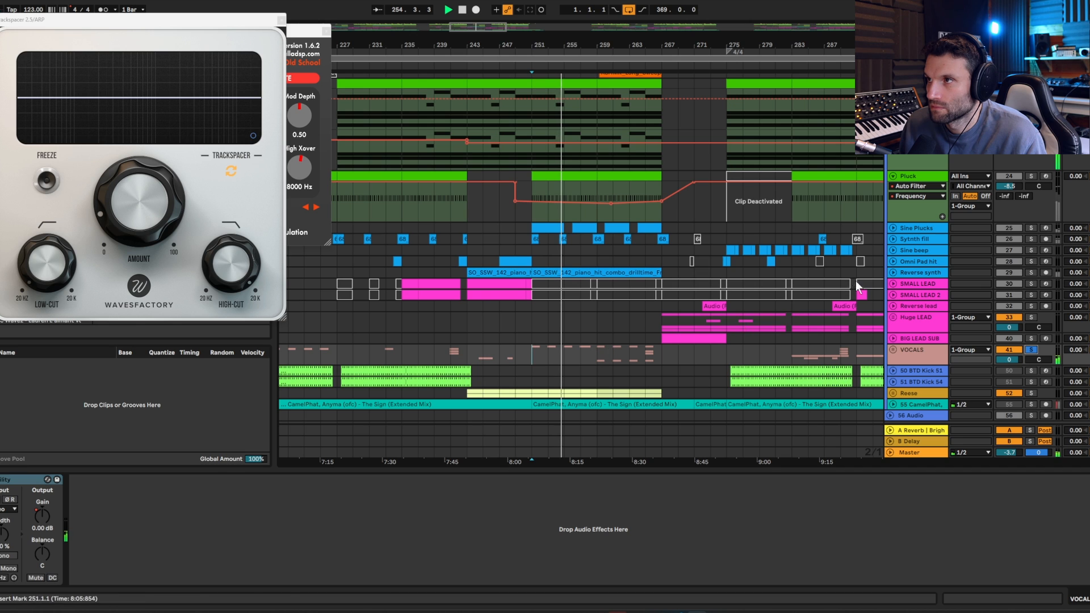
pyautogui.click(919, 84)
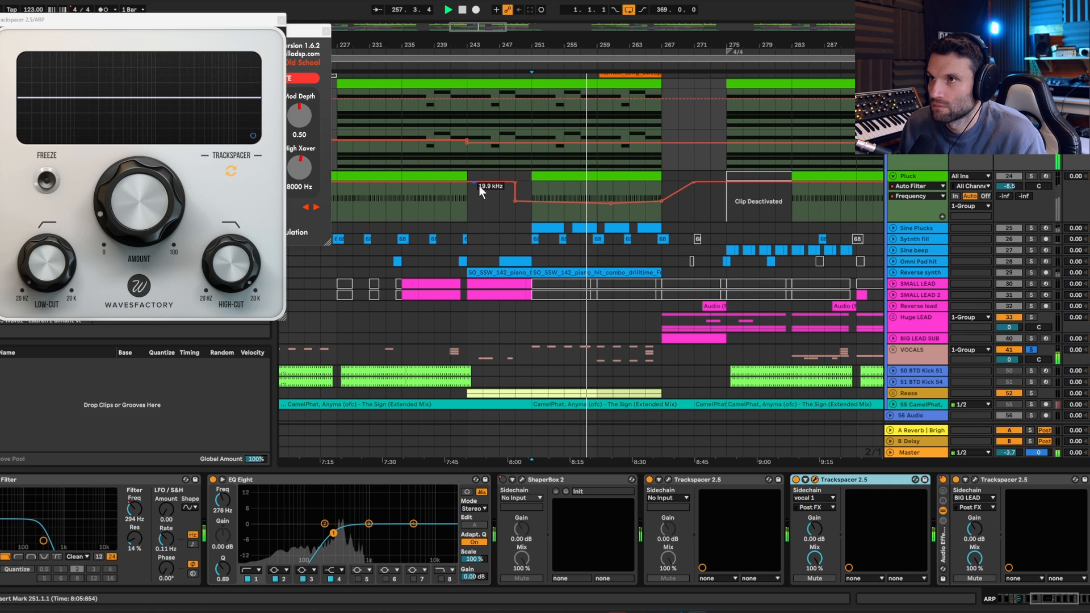
pyautogui.scroll(3, 955, 223)
pyautogui.scroll(-4, 955, 224)
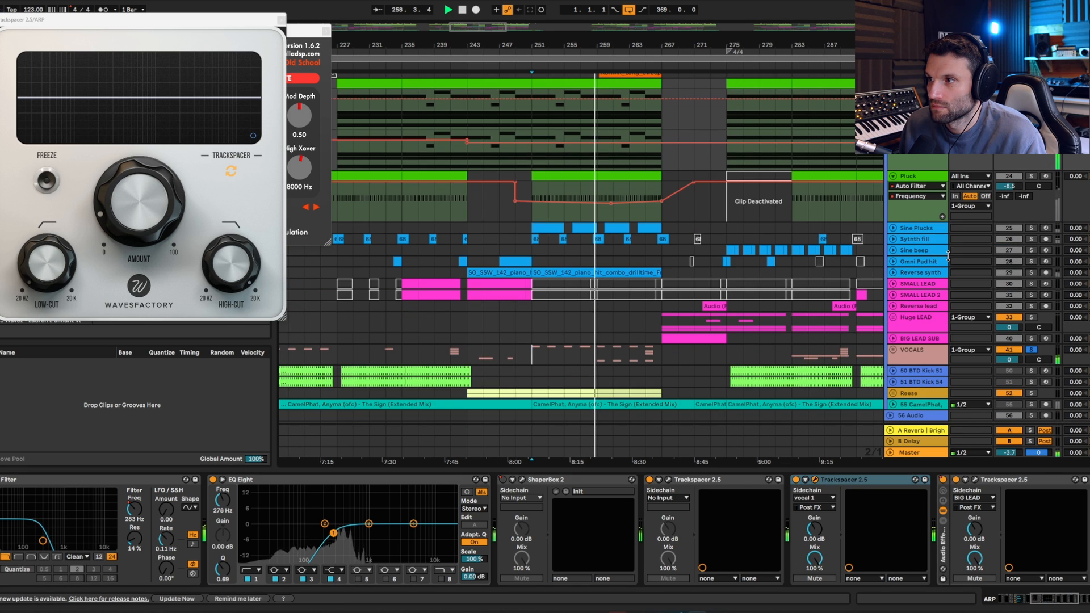
# Step: Unfold the VOCALS group, play vocal 1 soloed from bar 289 beside the Trackspacer window, and show a wider span of the arrangement
pyautogui.scroll(-8, 896, 337)
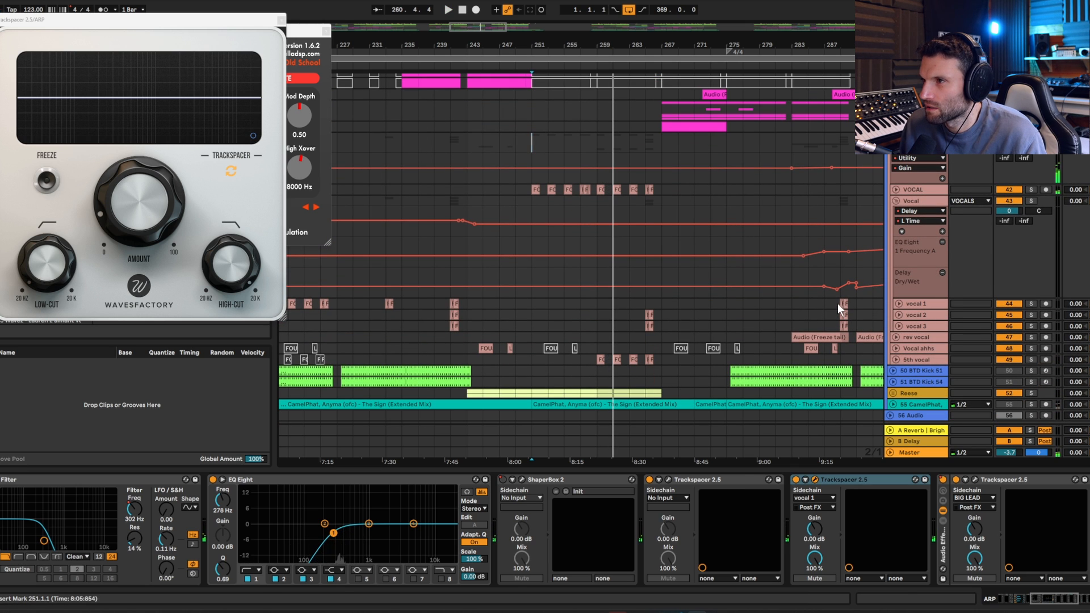
pyautogui.click(837, 306)
pyautogui.click(1031, 304)
pyautogui.press('space')
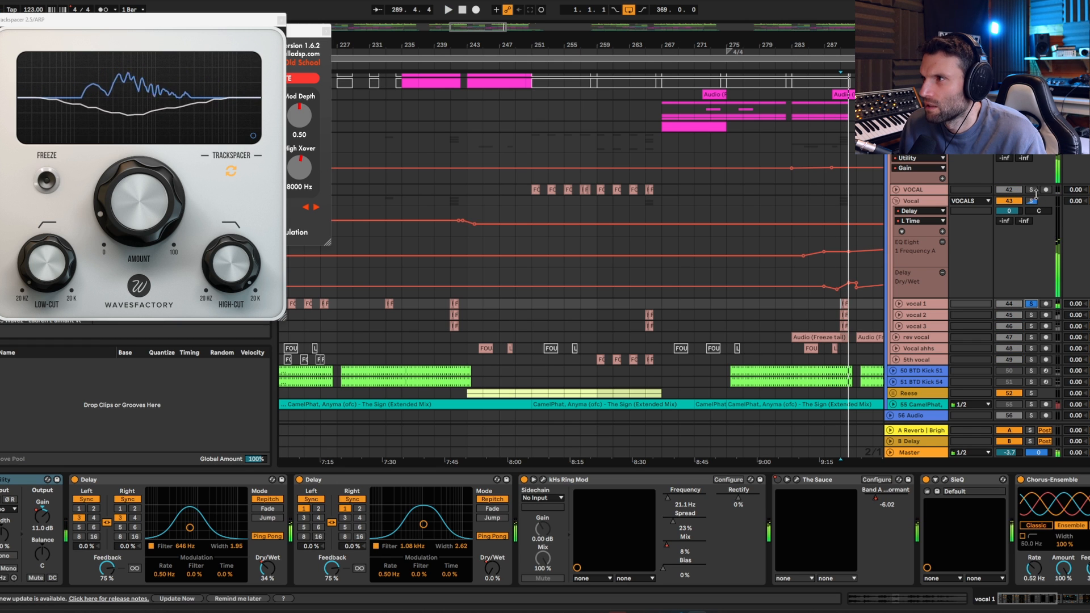
pyautogui.moveTo(595, 45); pyautogui.dragTo(679, 5)
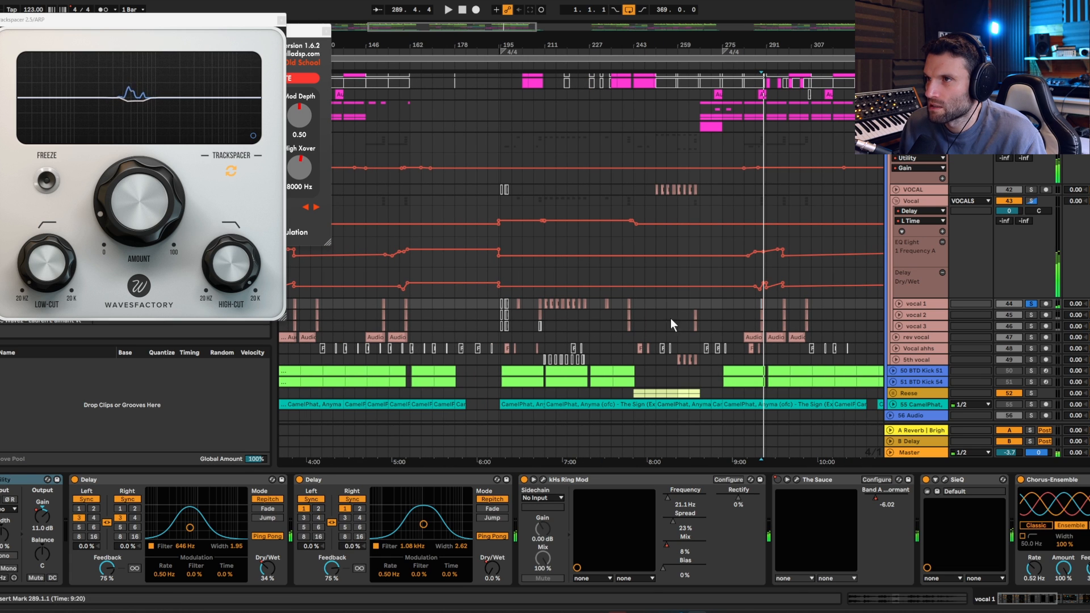
# Step: Play the soloed vocal 1 track from bar 211 beside the Trackspacer window, checking the ARP track in the arrangement
pyautogui.click(544, 305)
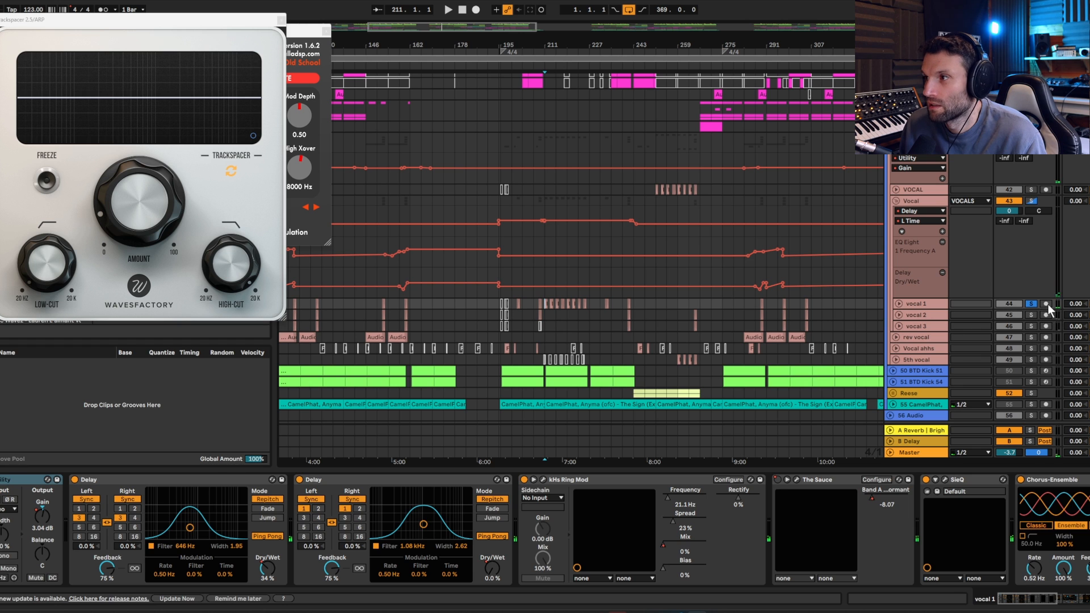
pyautogui.press('space')
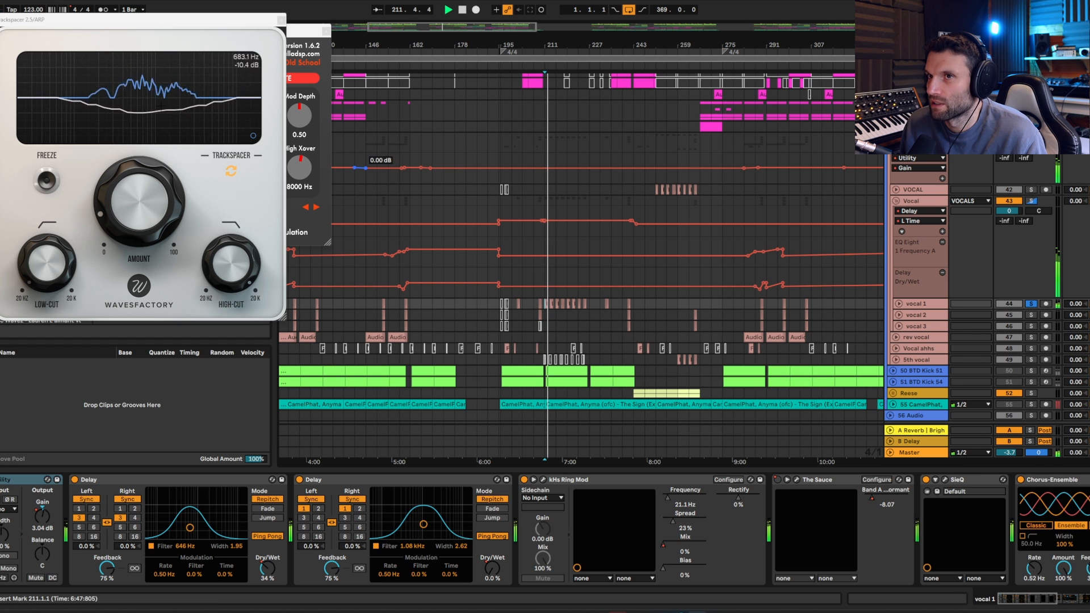
pyautogui.scroll(6, 1028, 227)
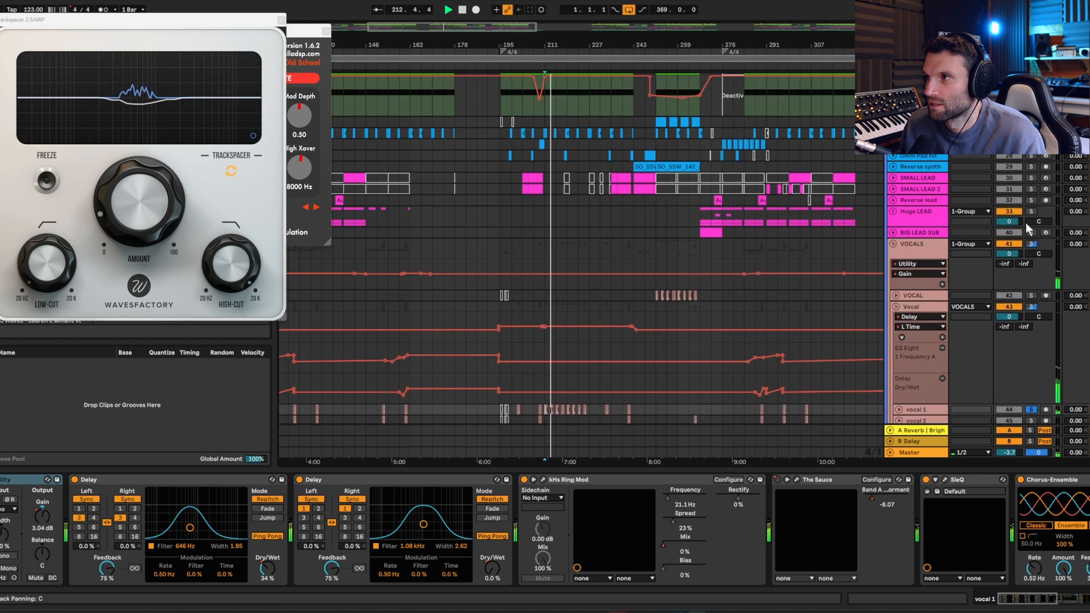
pyautogui.scroll(10, 1029, 228)
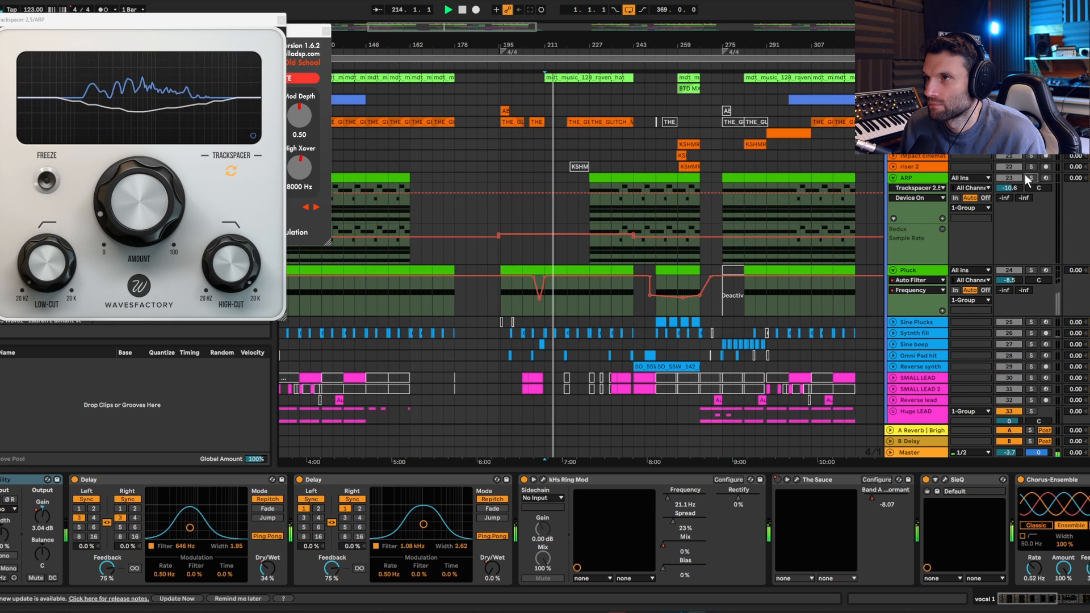
pyautogui.scroll(-16, 1034, 275)
pyautogui.press('space')
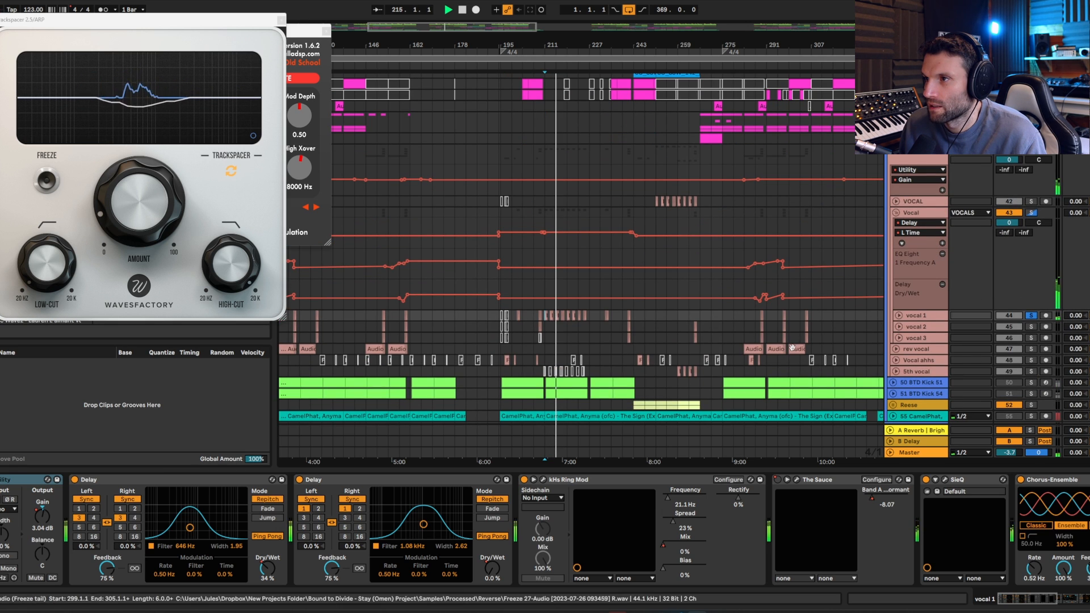
# Step: Play the soloed vocal 1 track from bar 303 and check Trackspacer's response
pyautogui.click(800, 319)
pyautogui.press('space')
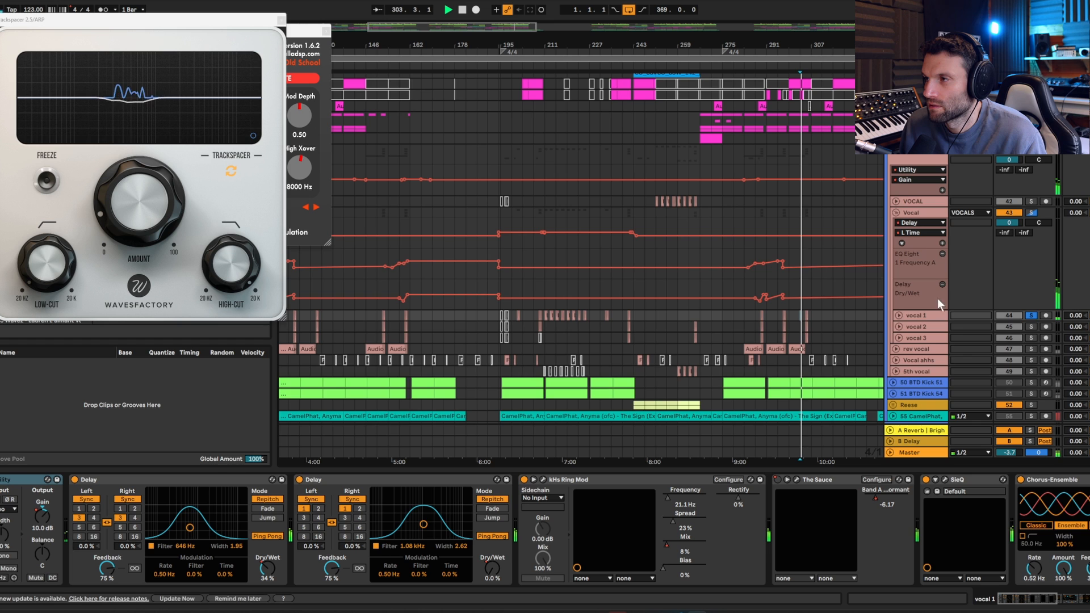
pyautogui.scroll(5, 972, 288)
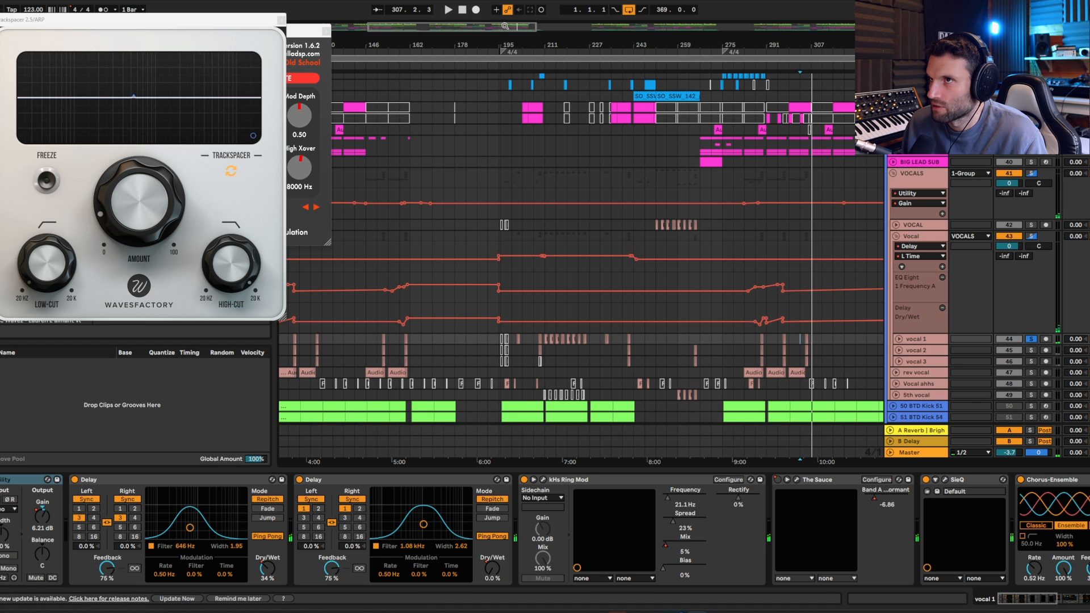
# Step: Place the start position at bar 304, clear vocal 1's solo and play the full mix
pyautogui.moveTo(505, 26); pyautogui.dragTo(511, 136)
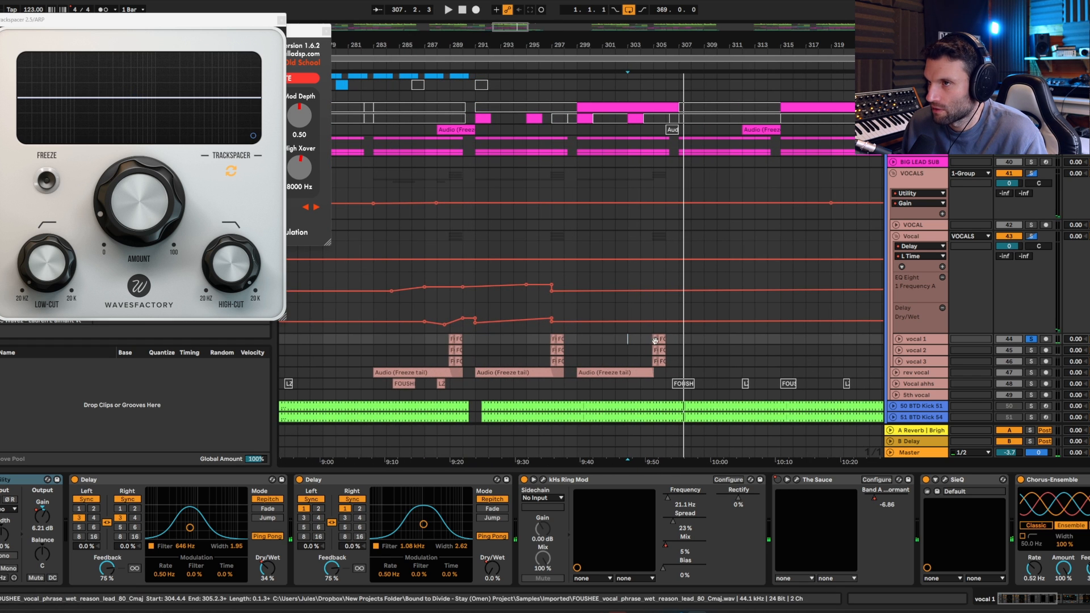
pyautogui.click(640, 339)
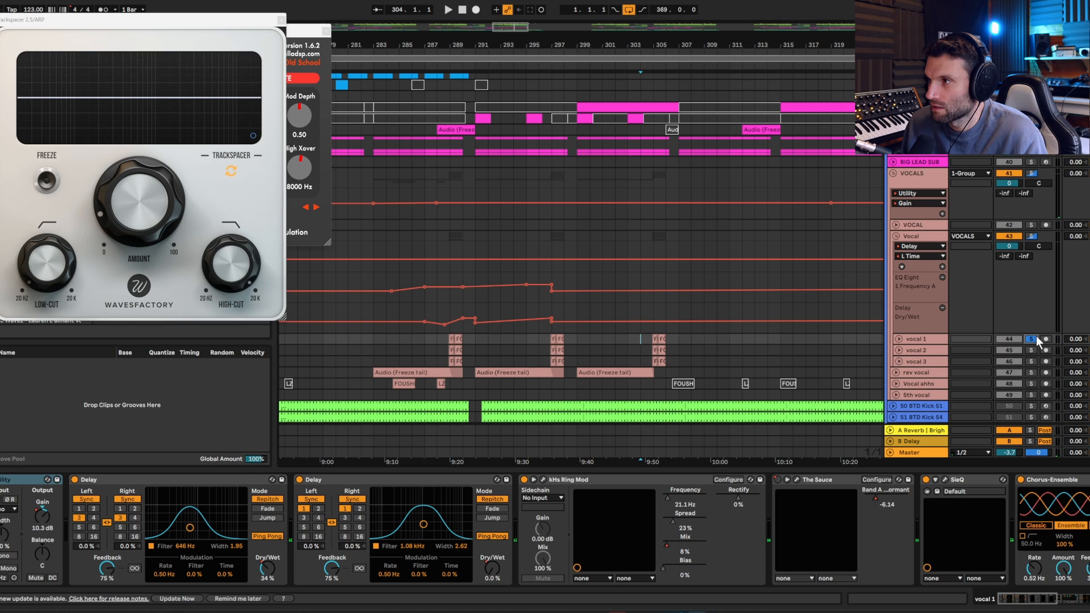
pyautogui.click(1034, 339)
pyautogui.press('space')
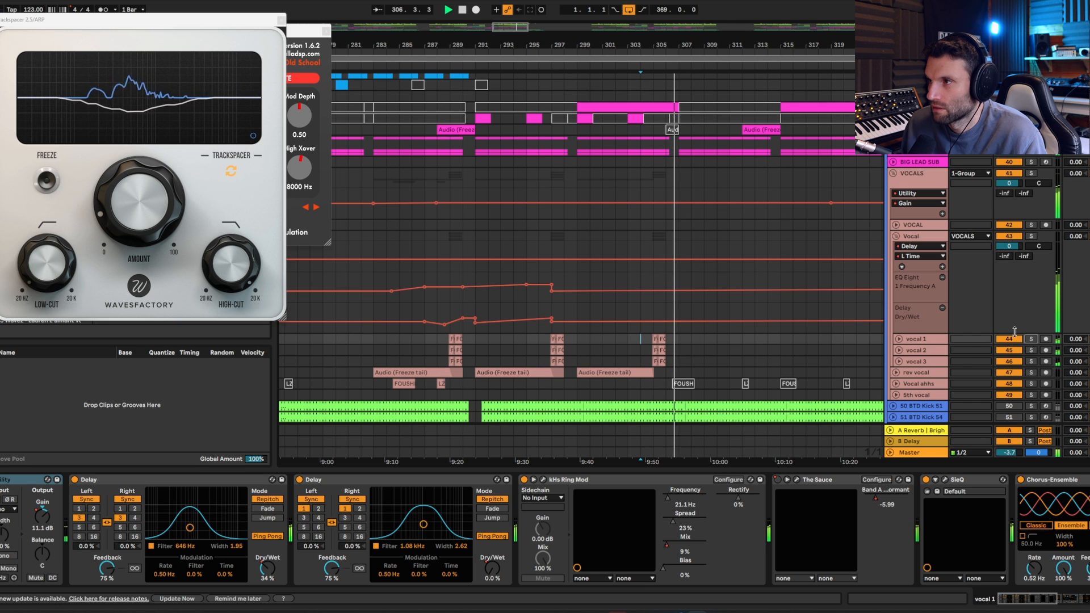
# Step: Select vocal 3, solo the VOCALS group and play it from bar 304
pyautogui.moveTo(560, 45); pyautogui.dragTo(764, 8)
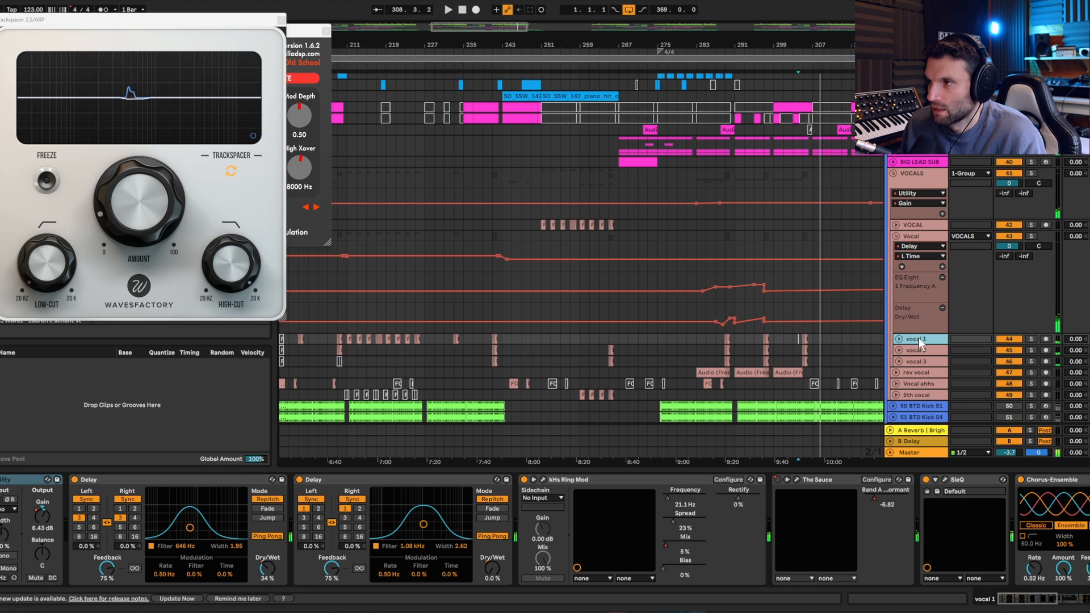
pyautogui.click(914, 360)
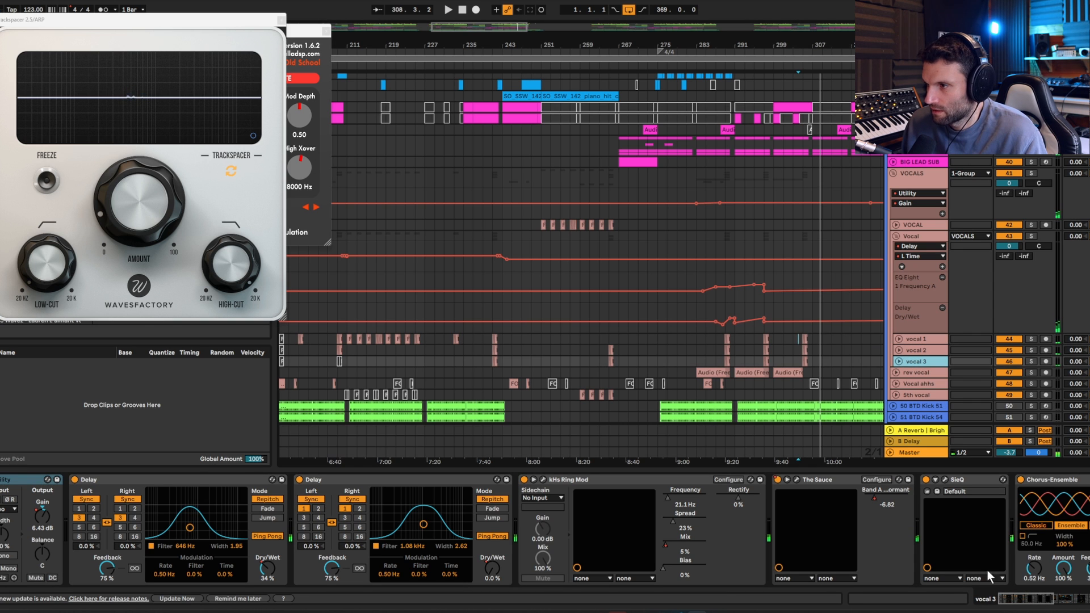
pyautogui.moveTo(1017, 601); pyautogui.dragTo(922, 608)
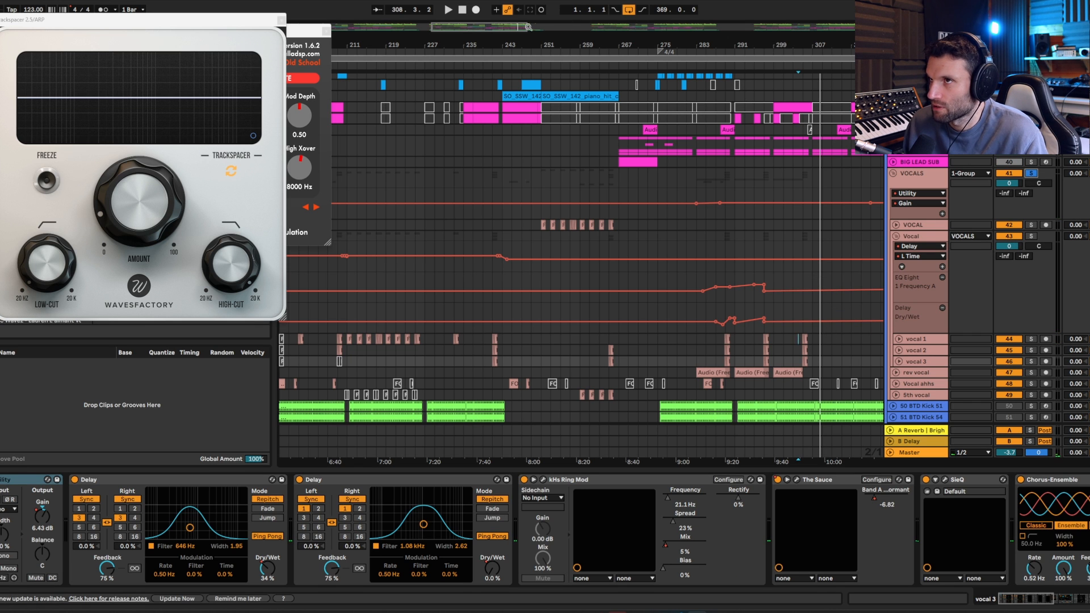
pyautogui.moveTo(798, 44); pyautogui.dragTo(750, 134)
pyautogui.moveTo(511, 28); pyautogui.dragTo(516, 30)
pyautogui.press('space')
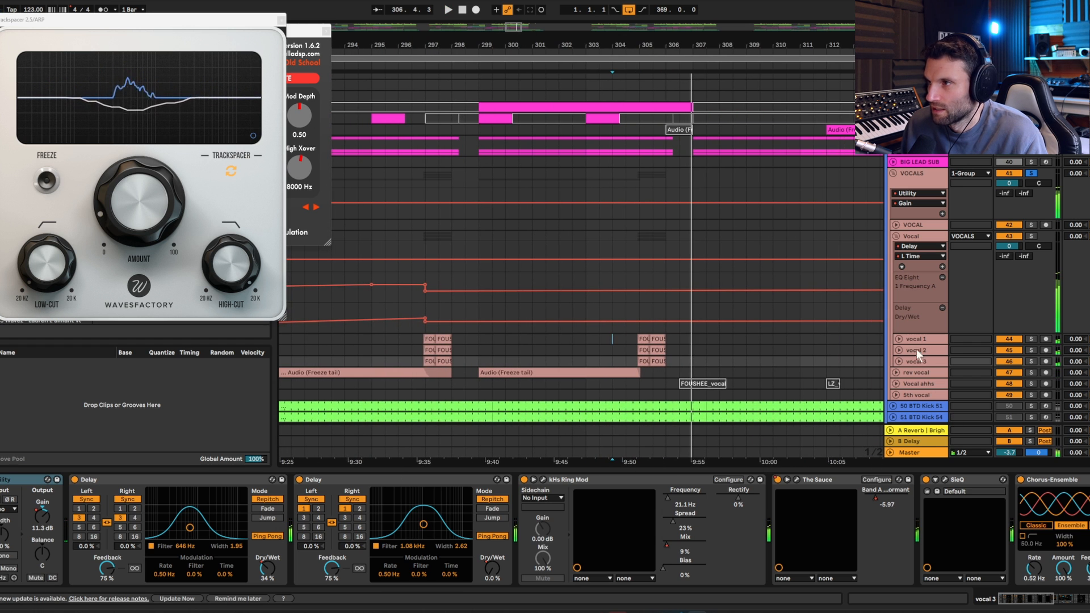
# Step: Show vocal 1's device chain and unfold its track around the phrase clips at bar 305
pyautogui.click(911, 339)
pyautogui.doubleClick(910, 340)
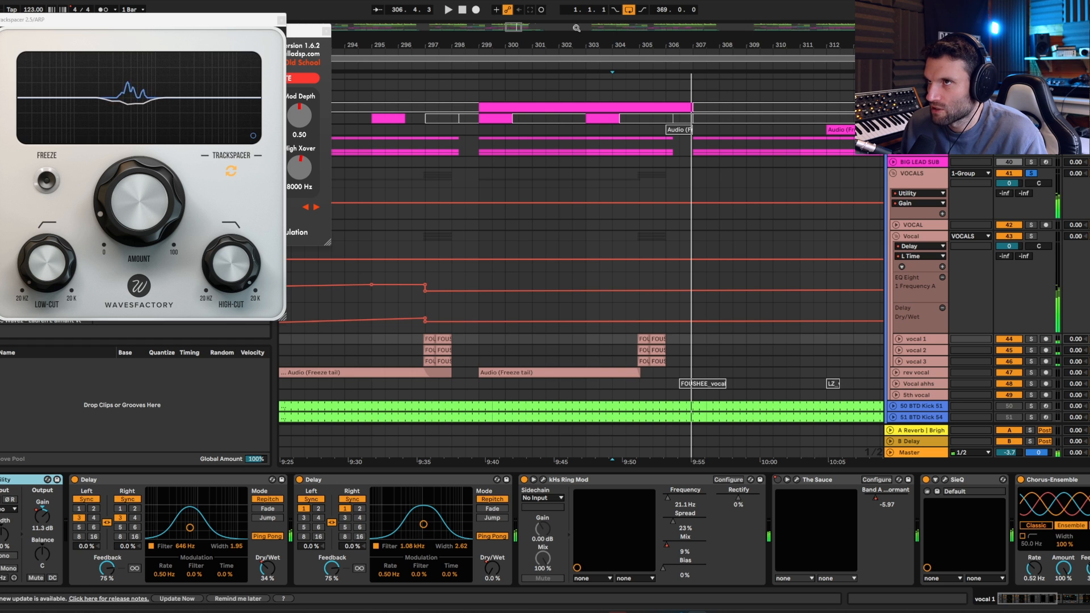
pyautogui.moveTo(511, 26); pyautogui.dragTo(516, 27)
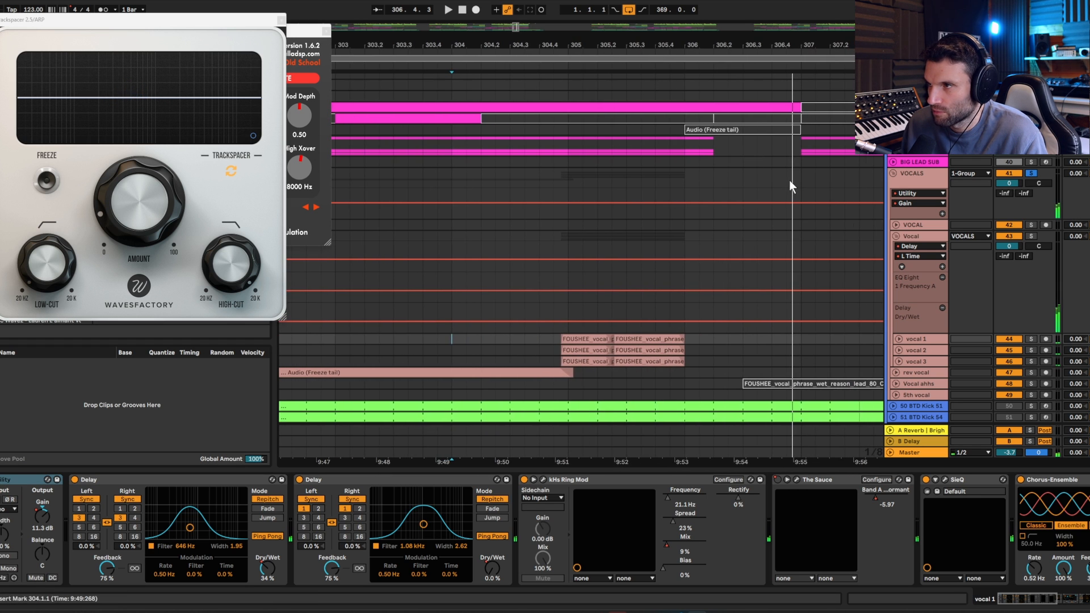
pyautogui.click(899, 340)
pyautogui.scroll(-2, 902, 342)
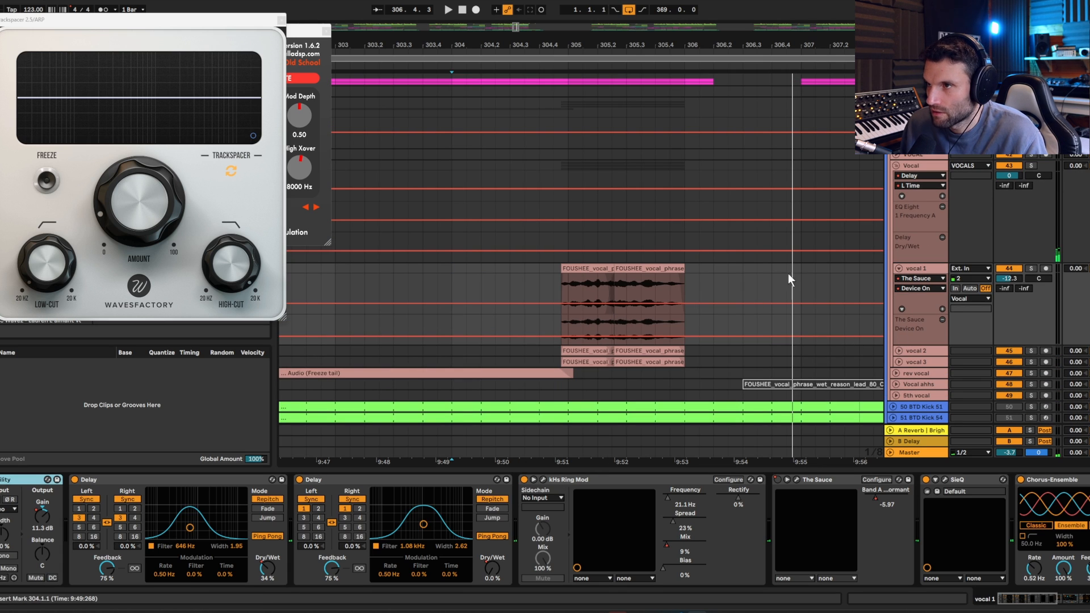
# Step: Solo vocal 1 and play it from the start of its first FOUSHEE vocal phrase clip near bar 305
pyautogui.click(1031, 268)
pyautogui.press('space')
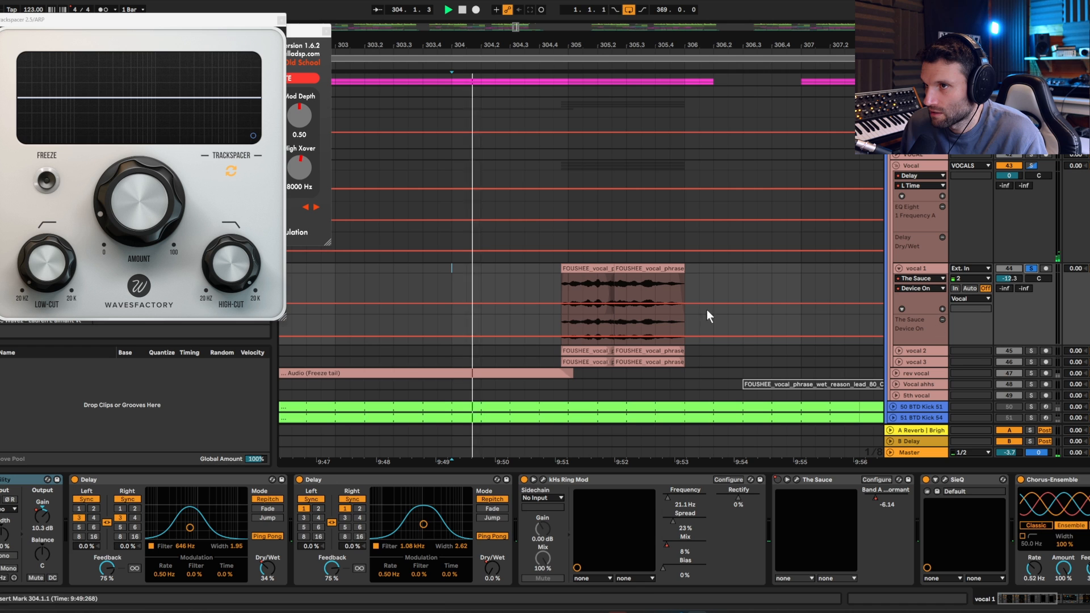
pyautogui.press('space')
pyautogui.click(592, 269)
pyautogui.press('space')
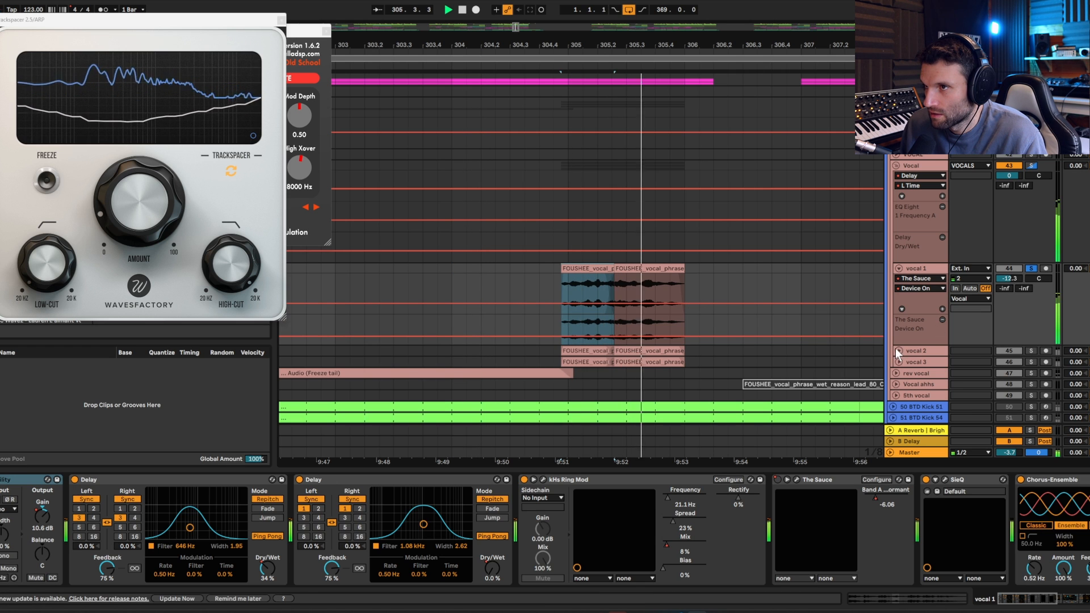
# Step: Compare vocal 1's phrase with kHs Ring Mod bypassed and active, and inspect the SieQ settings
pyautogui.click(1038, 602)
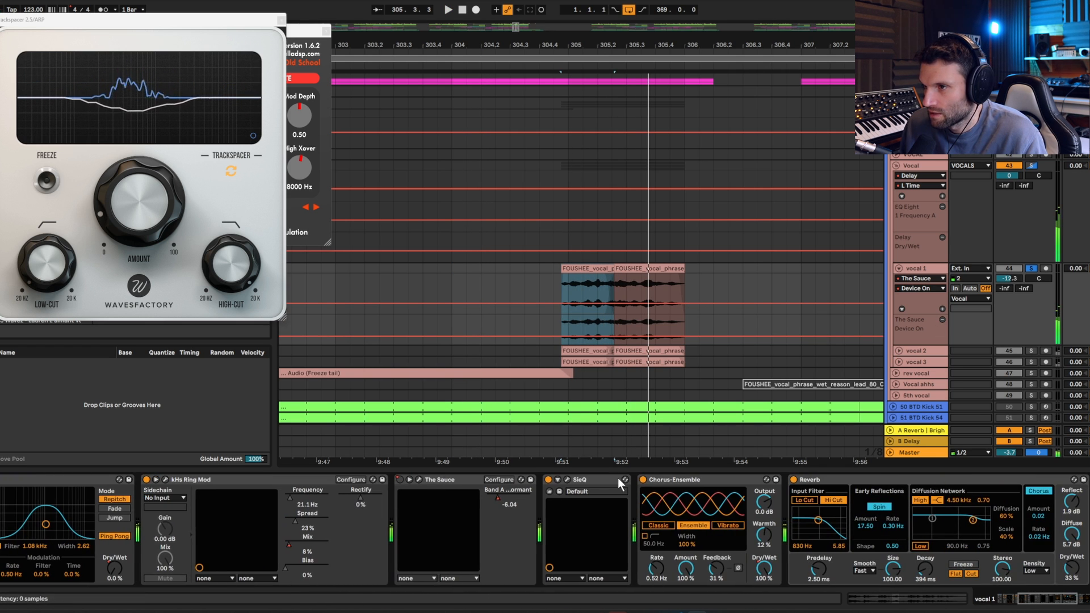
pyautogui.moveTo(1054, 601); pyautogui.dragTo(1004, 597)
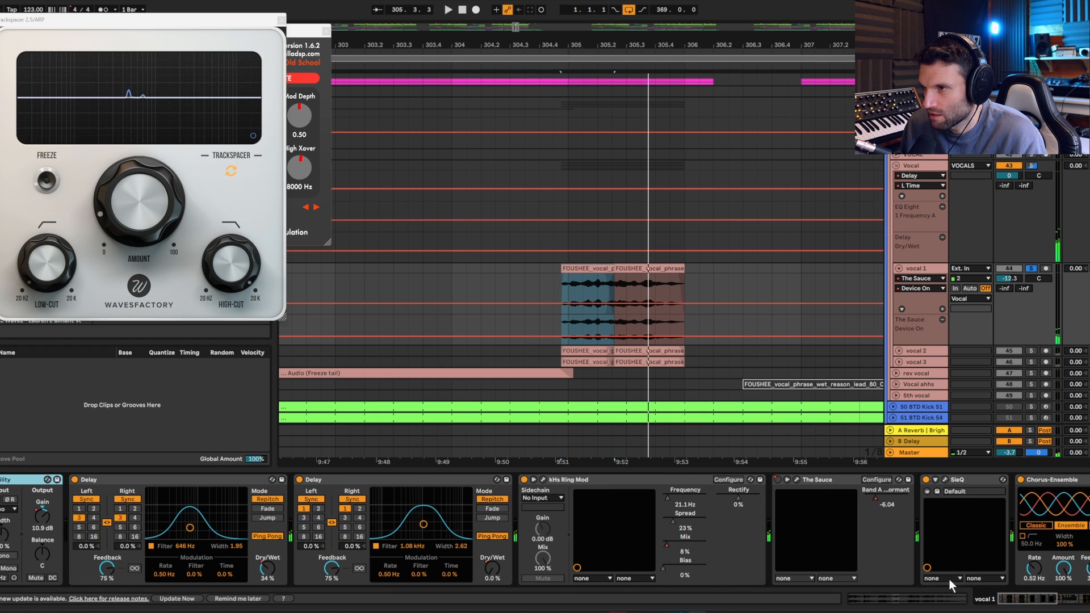
pyautogui.click(543, 480)
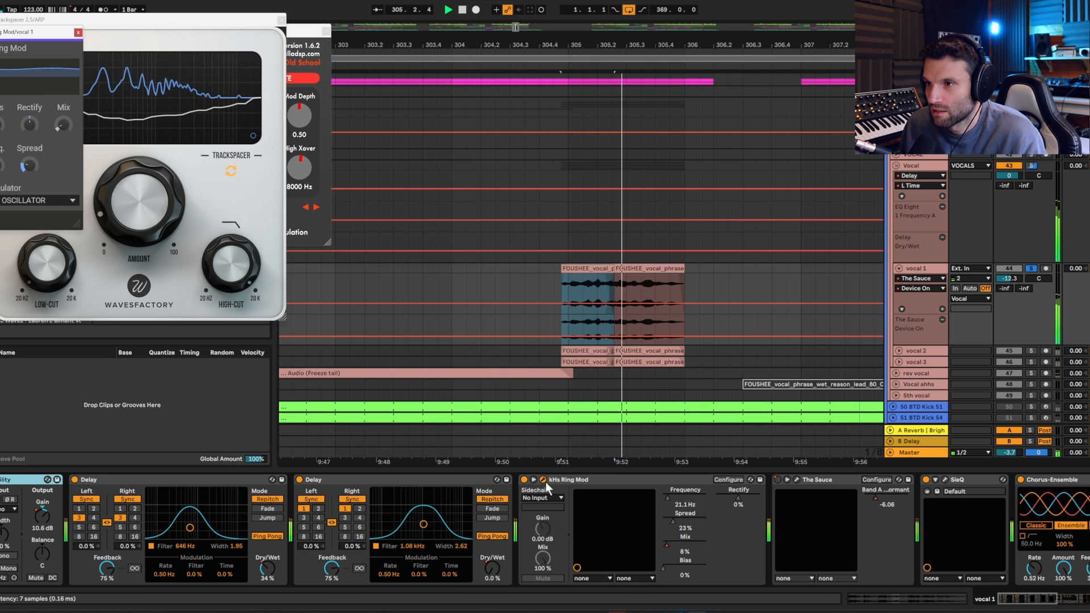
pyautogui.click(524, 481)
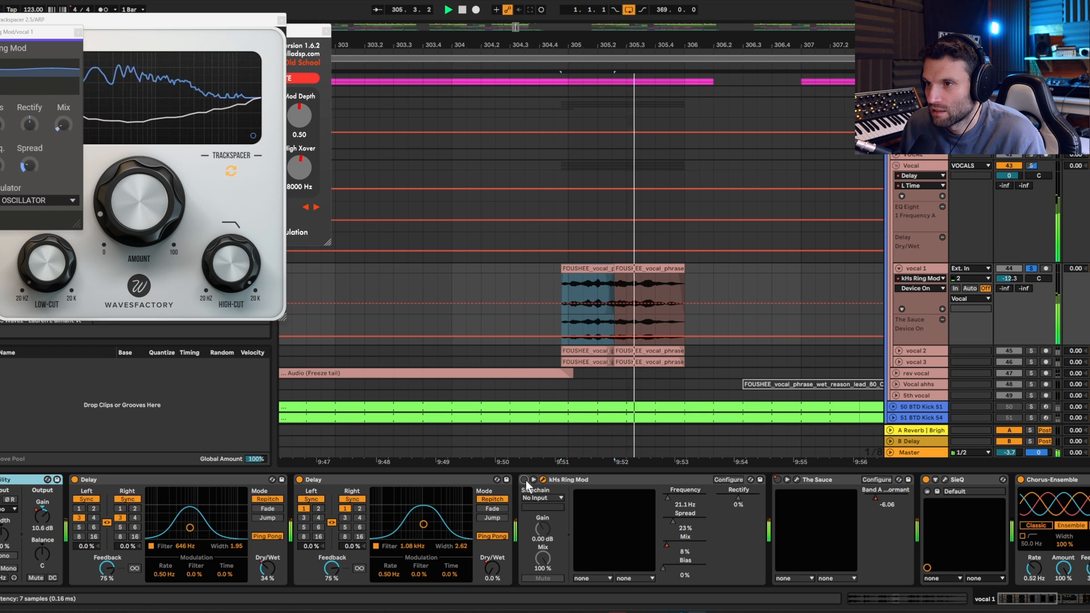
pyautogui.click(524, 480)
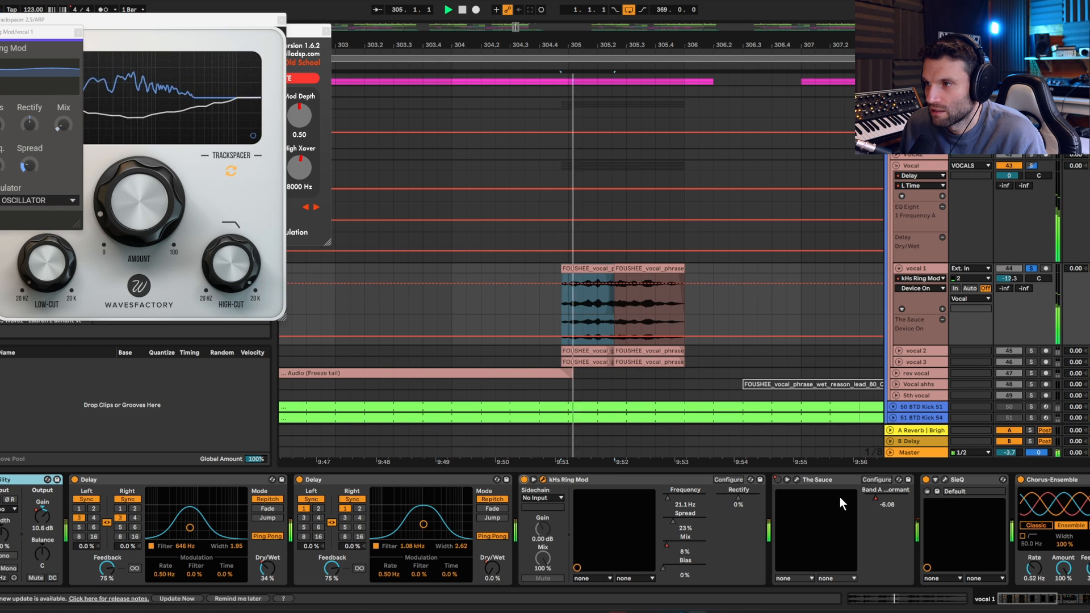
pyautogui.click(946, 480)
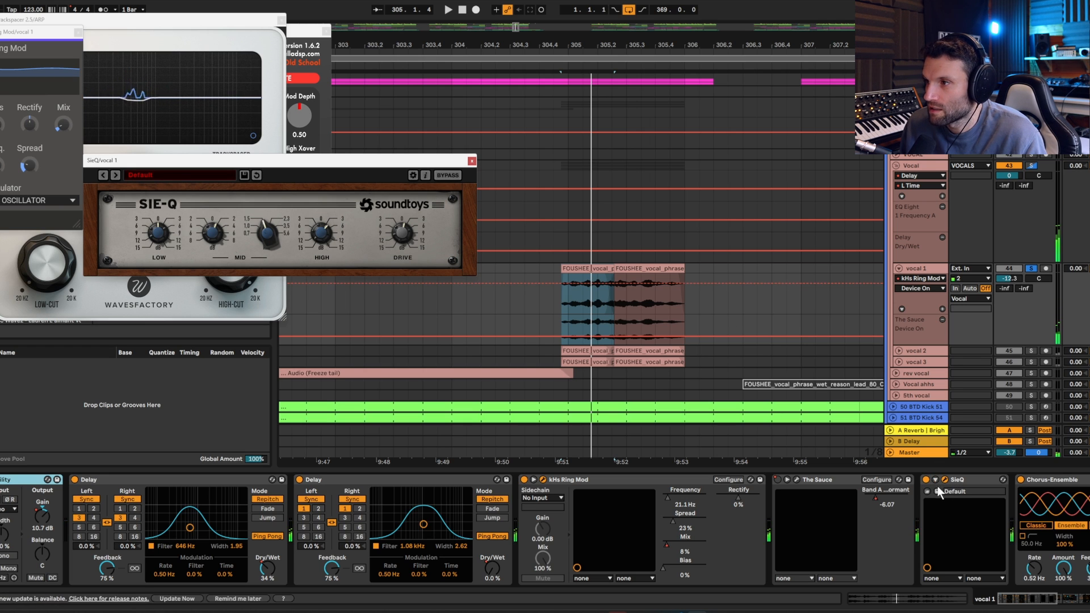
pyautogui.click(472, 162)
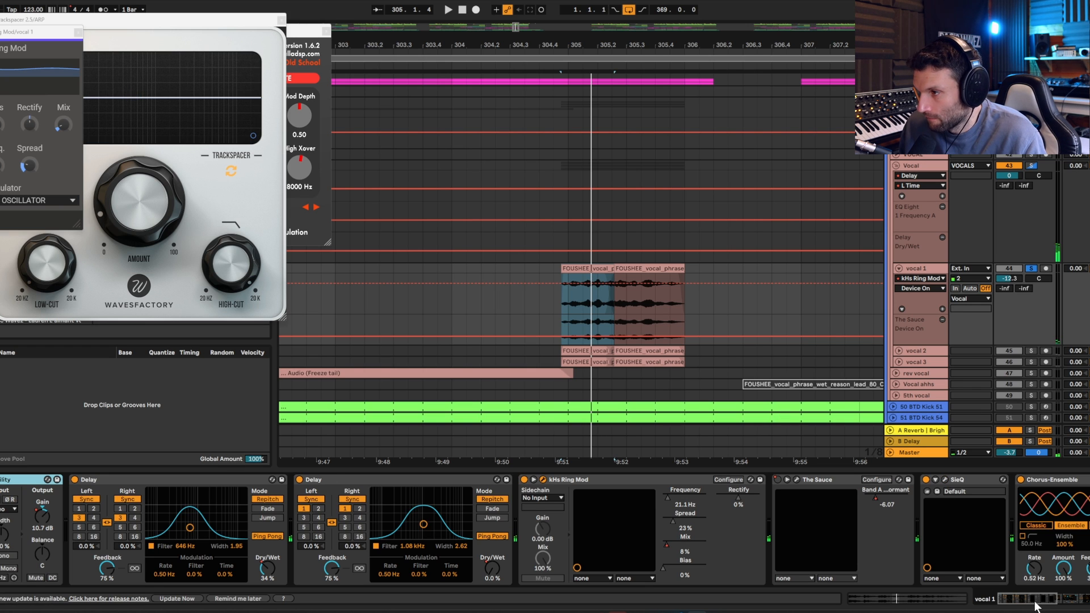
# Step: Open soothe2 at the end of vocal 1's chain and compare the phrase with it active and bypassed
pyautogui.moveTo(1034, 606); pyautogui.dragTo(1084, 594)
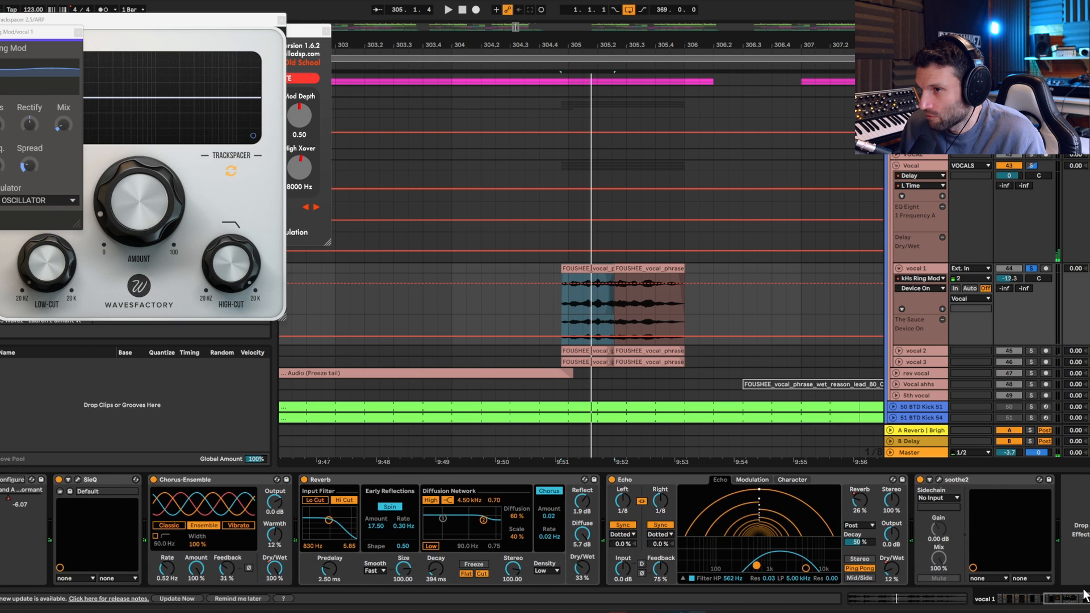
pyautogui.click(938, 480)
pyautogui.press('space')
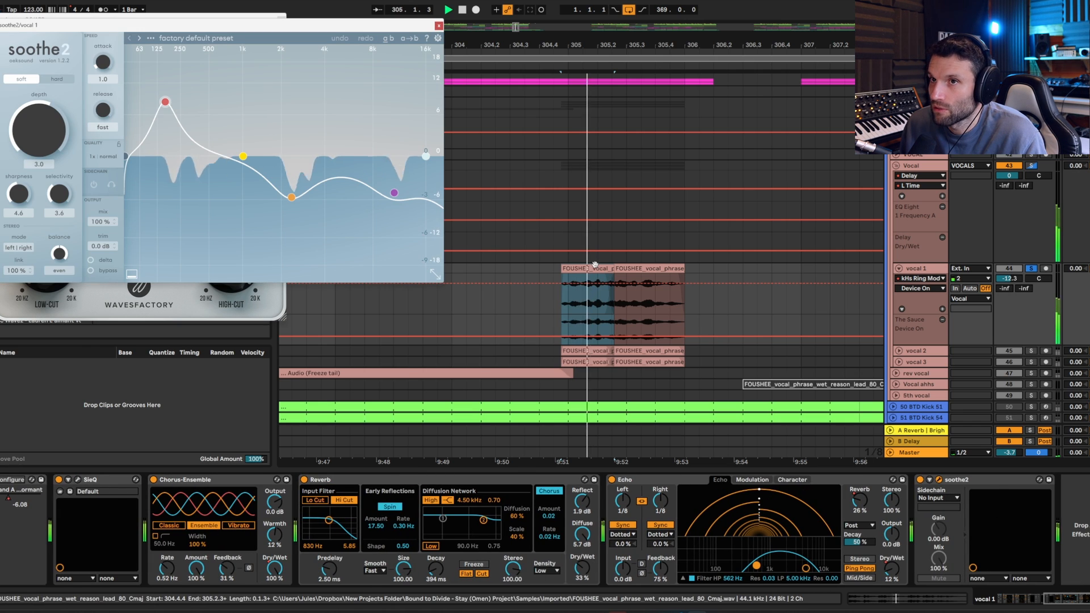
pyautogui.press('space')
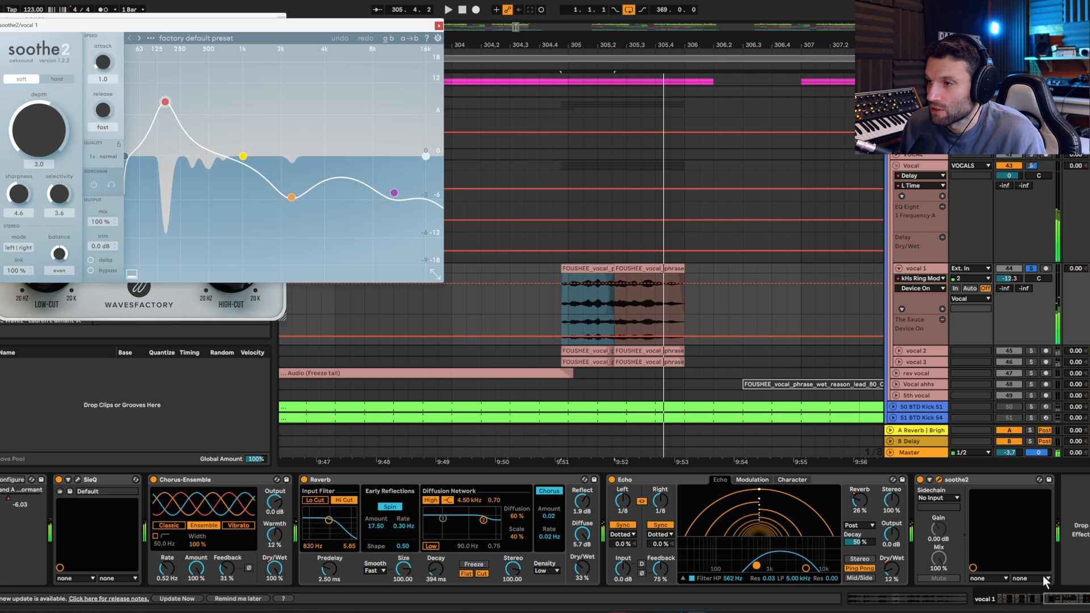
pyautogui.click(931, 489)
pyautogui.press('space')
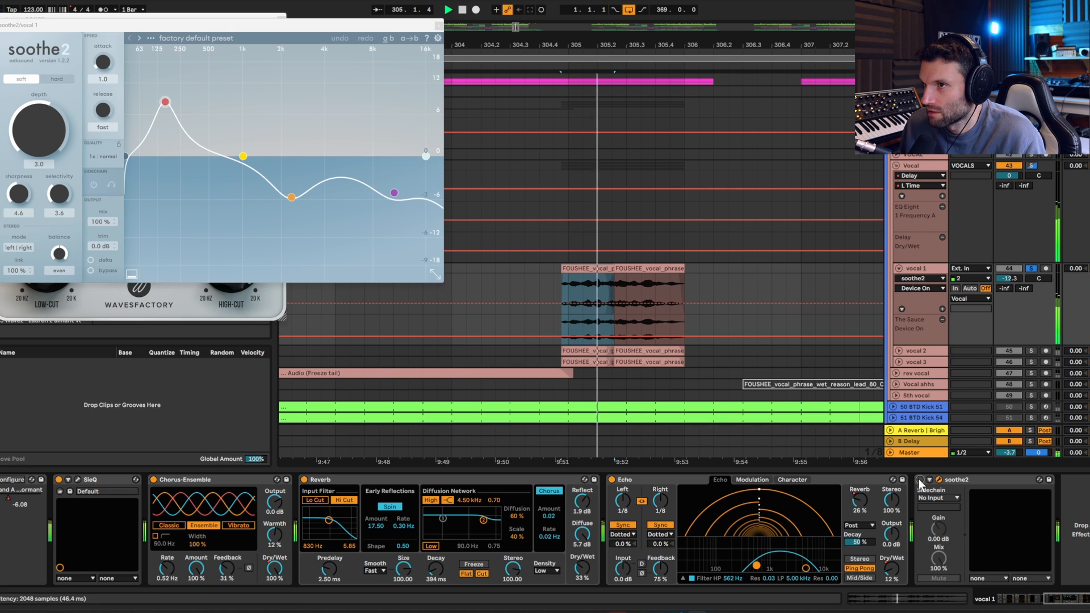
pyautogui.click(920, 481)
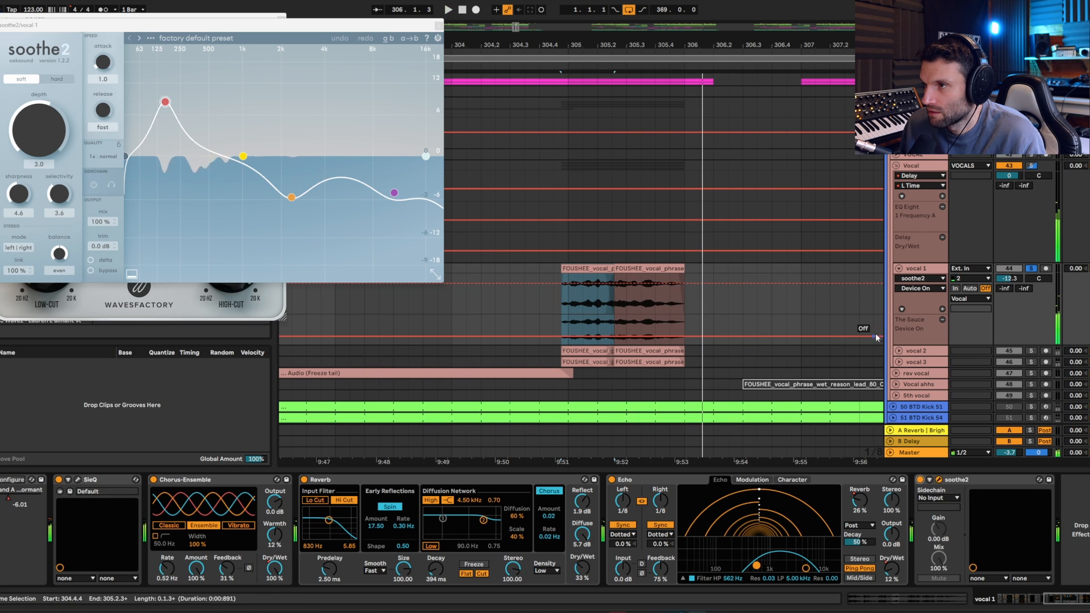
# Step: Unfold and solo vocal 2, play its phrase and inspect The Sauce's settings before closing its window
pyautogui.click(900, 351)
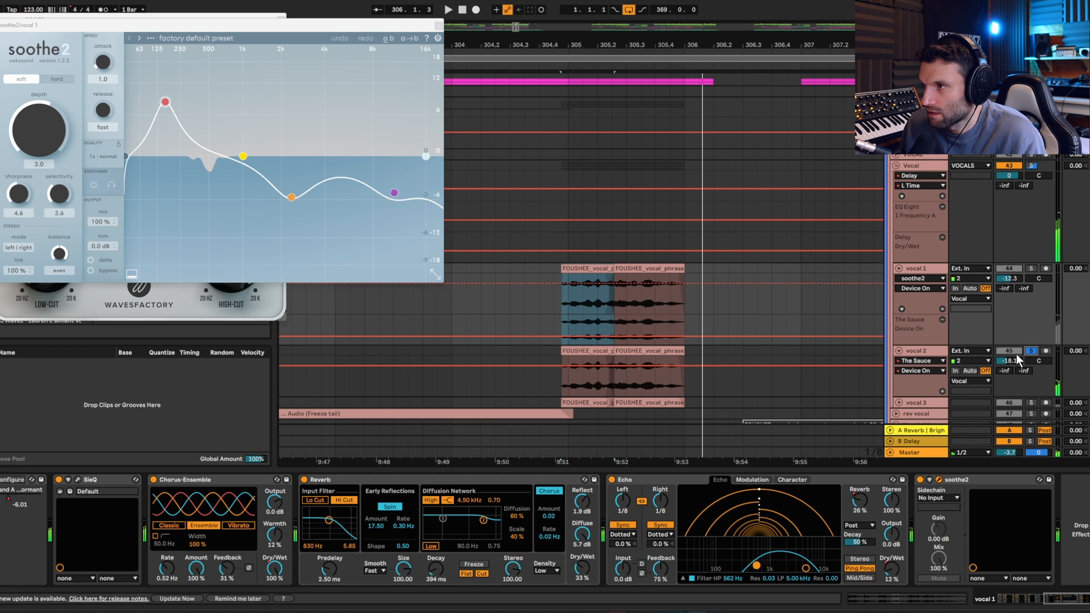
pyautogui.click(935, 360)
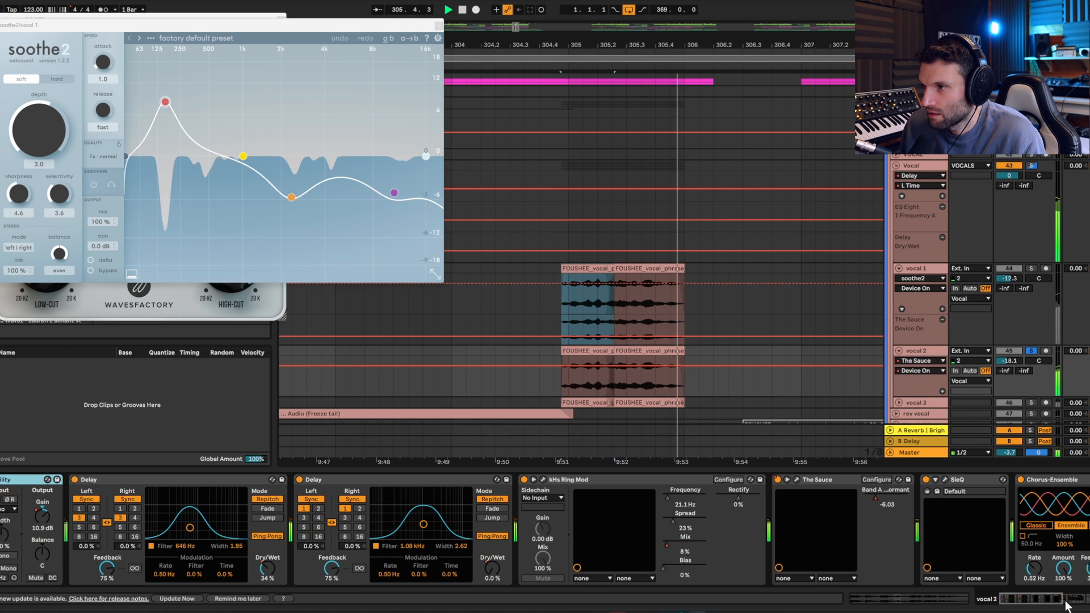
pyautogui.click(796, 480)
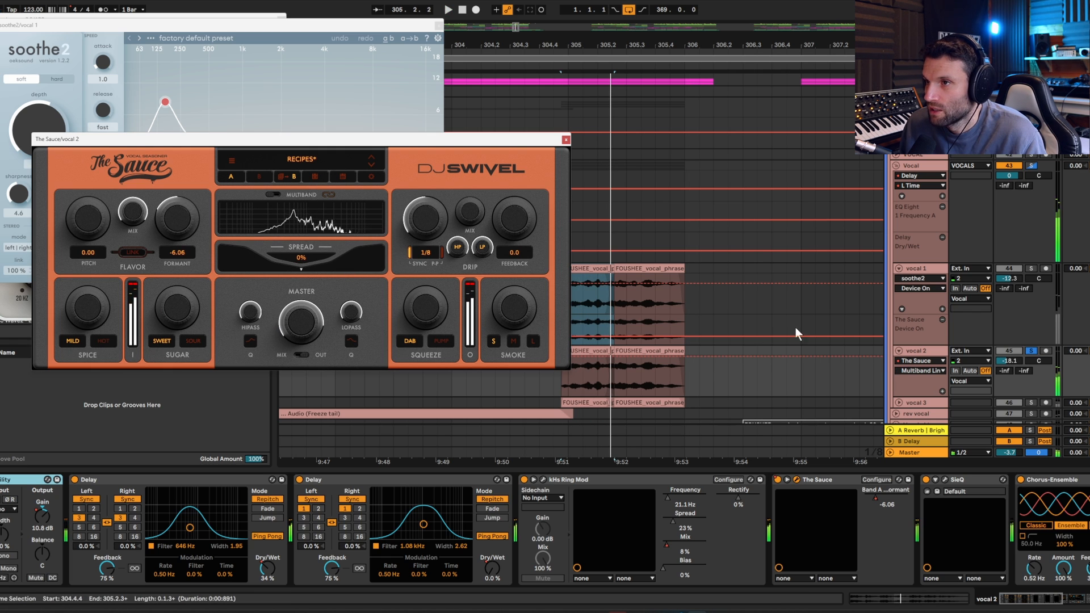
pyautogui.click(566, 140)
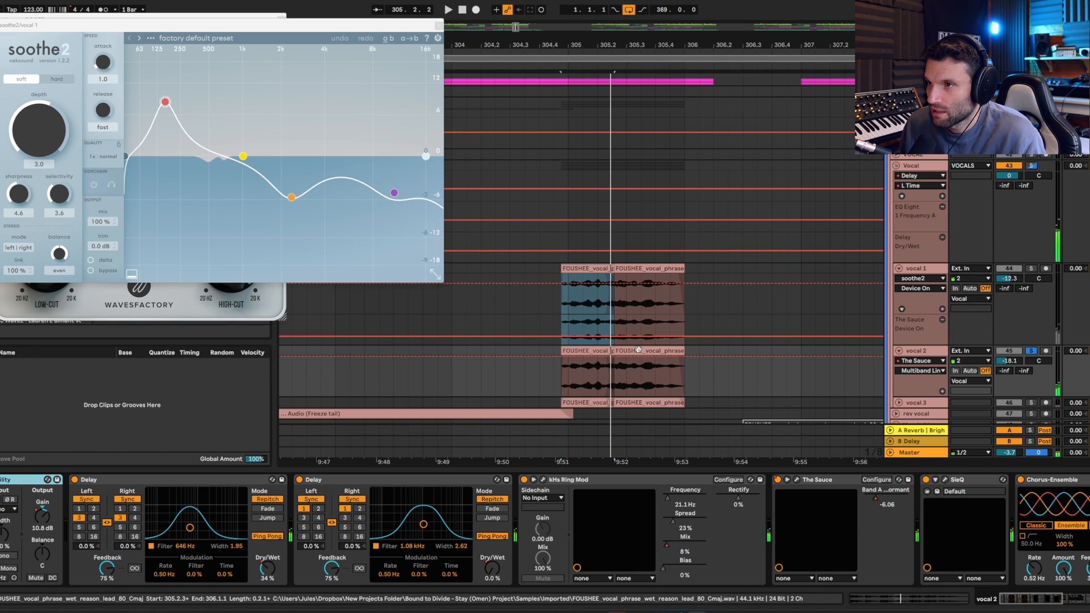
# Step: Compare the clip settings of the second FOUSHEE vocal phrase clip near bar 305 on vocal 2 and vocal 1
pyautogui.doubleClick(647, 375)
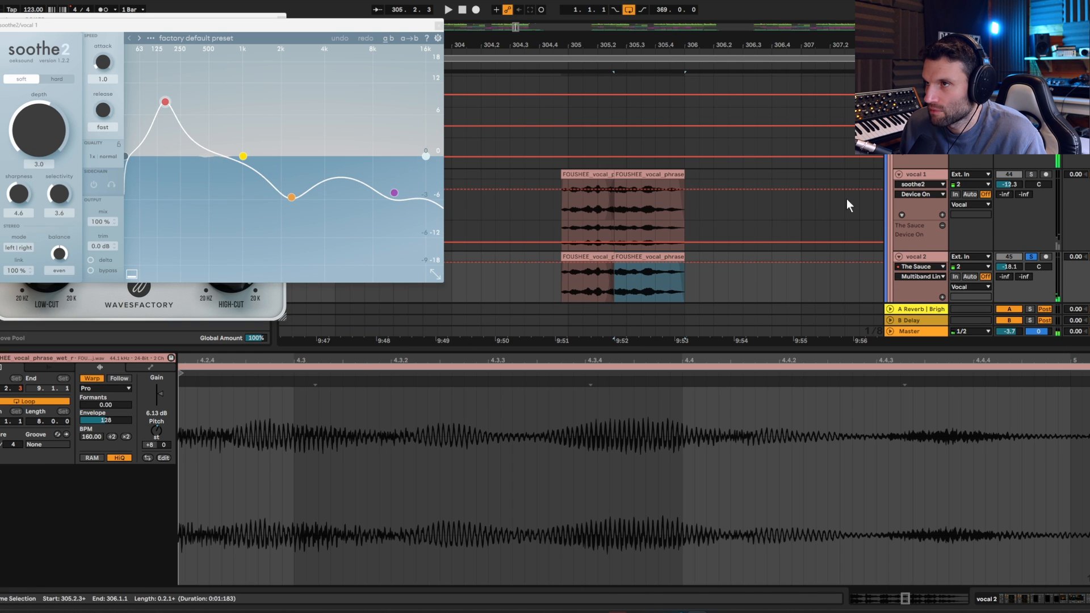
pyautogui.press('Up')
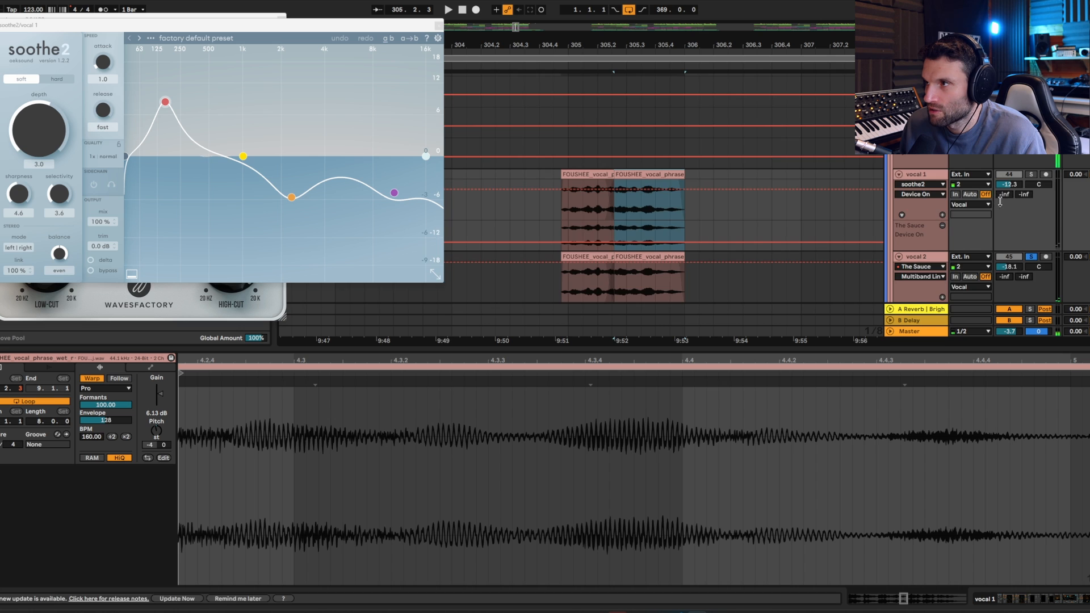
# Step: Solo and unfold vocal 3, and play its FOUSHEE phrase from the start of the first clip near bar 305
pyautogui.scroll(-3, 1000, 201)
pyautogui.click(1034, 238)
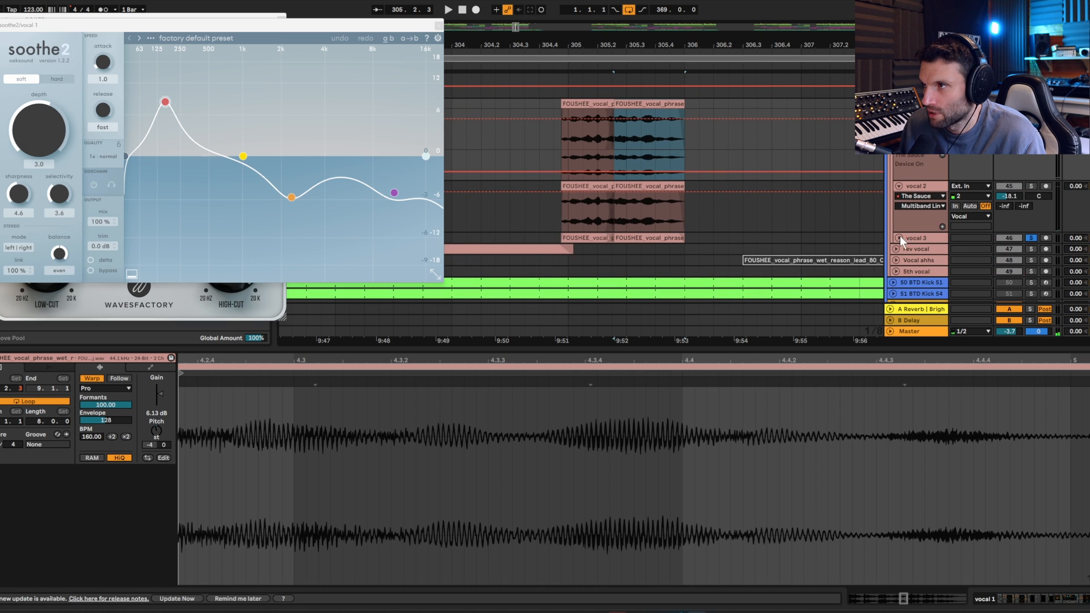
pyautogui.click(900, 238)
pyautogui.click(911, 240)
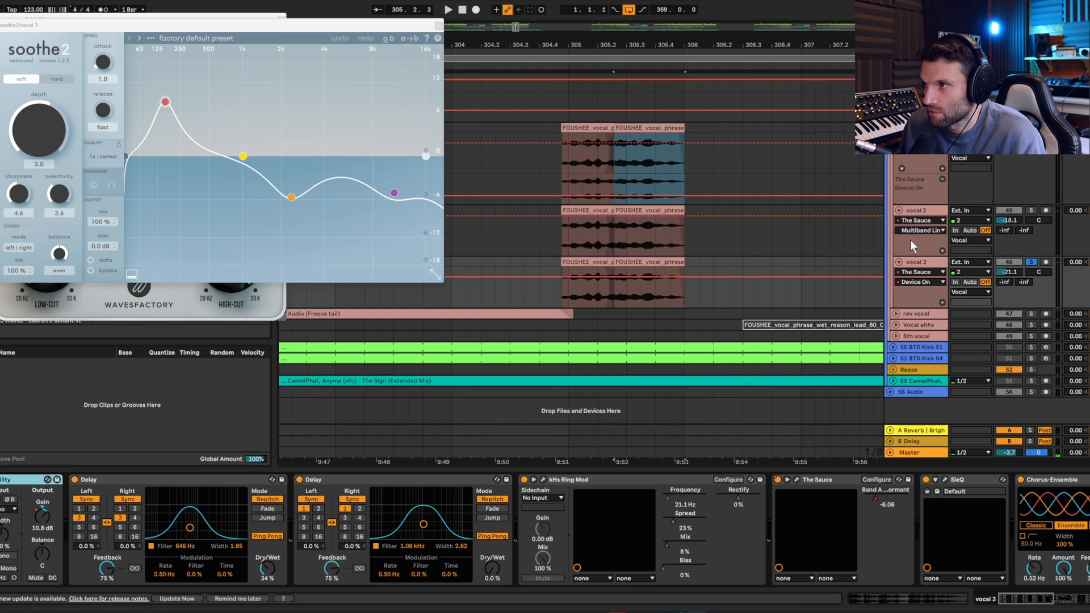
pyautogui.press('space')
pyautogui.click(571, 291)
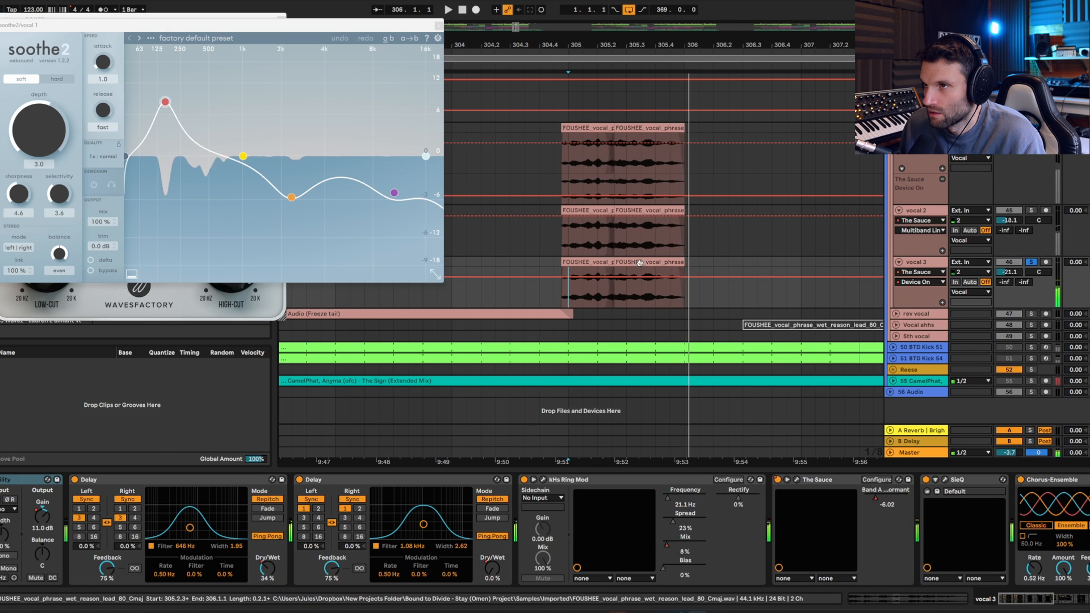
pyautogui.press('space')
# Step: Inspect the clip settings of vocal 3's second phrase clip and the devices at the end of the track's chain
pyautogui.click(617, 267)
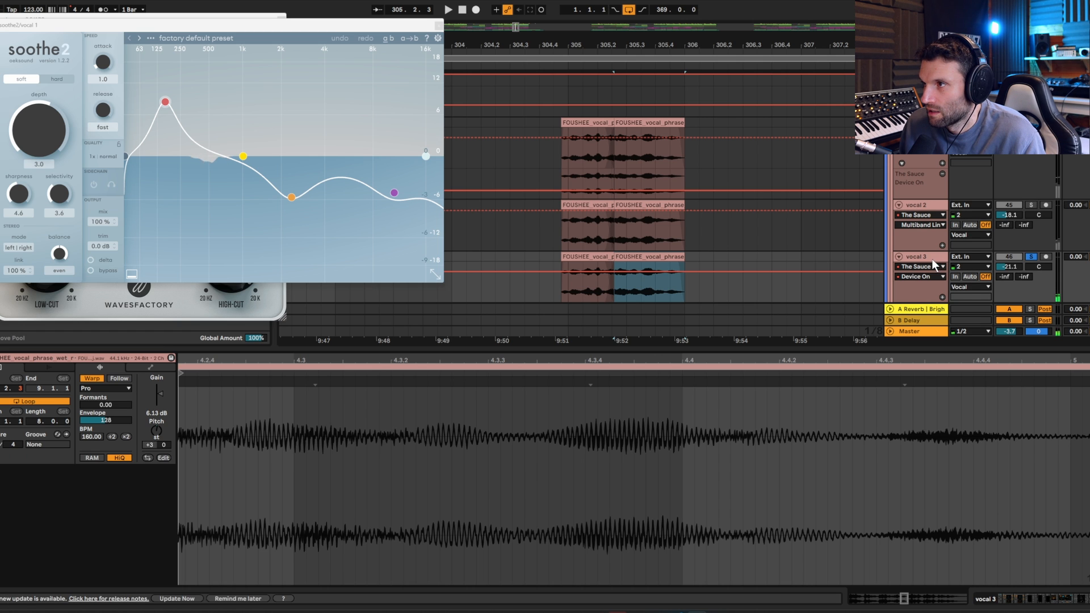
pyautogui.click(932, 285)
pyautogui.moveTo(1021, 605); pyautogui.dragTo(1085, 596)
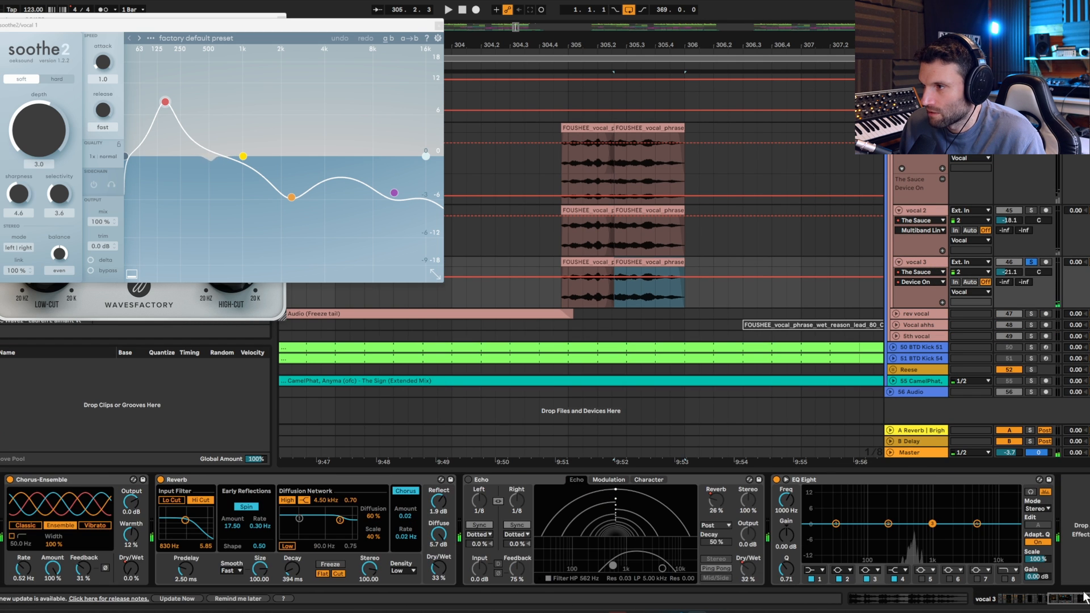
# Step: Solo vocal 1, vocal 2 and vocal 3 together and play the layered phrase from just before bar 305
pyautogui.scroll(3, 1036, 180)
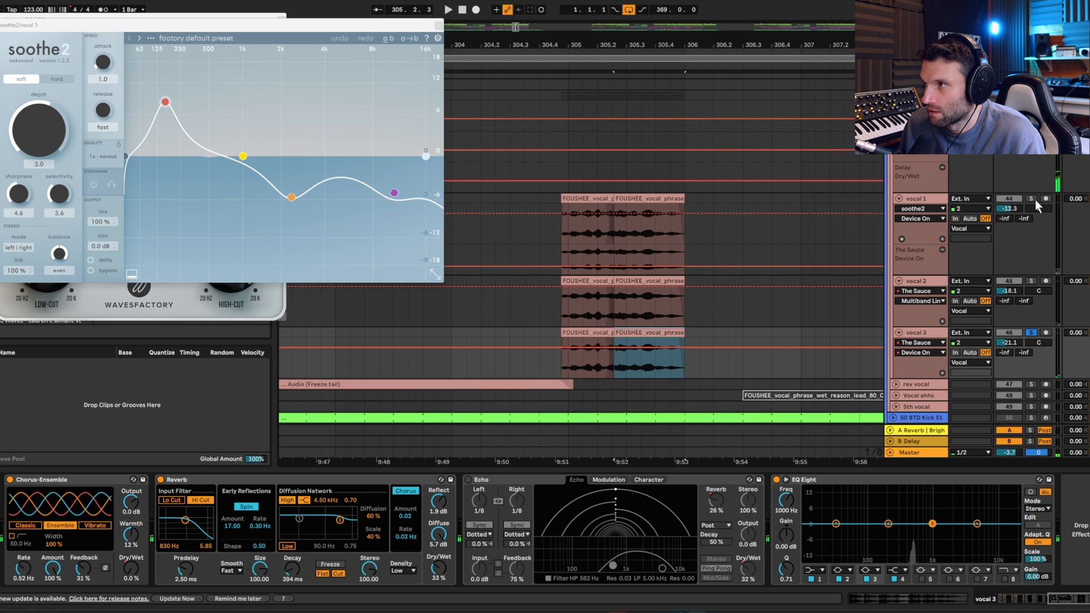
pyautogui.press('space')
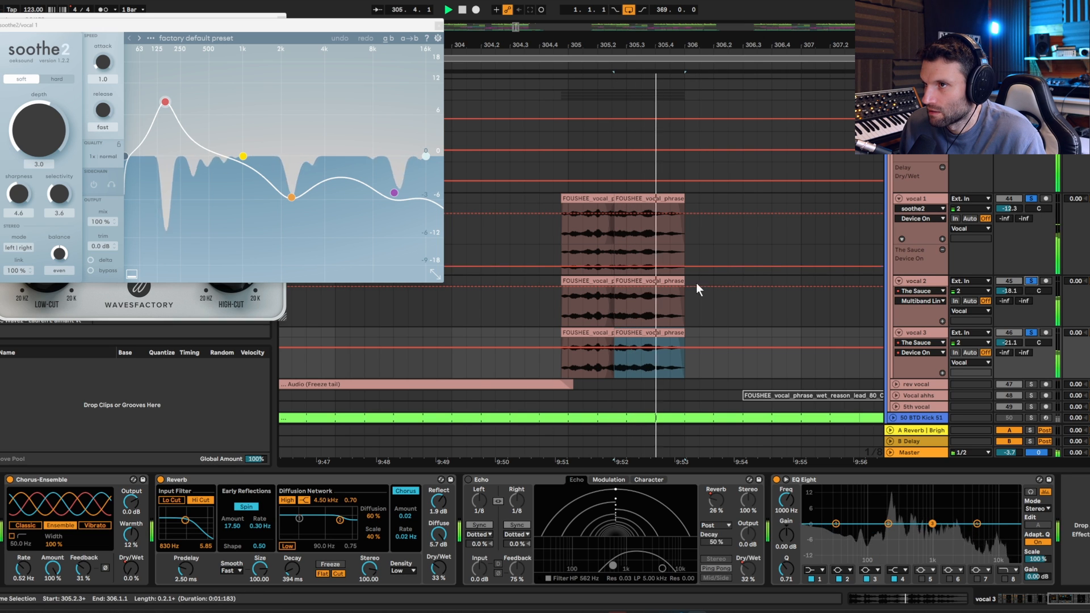
pyautogui.click(558, 301)
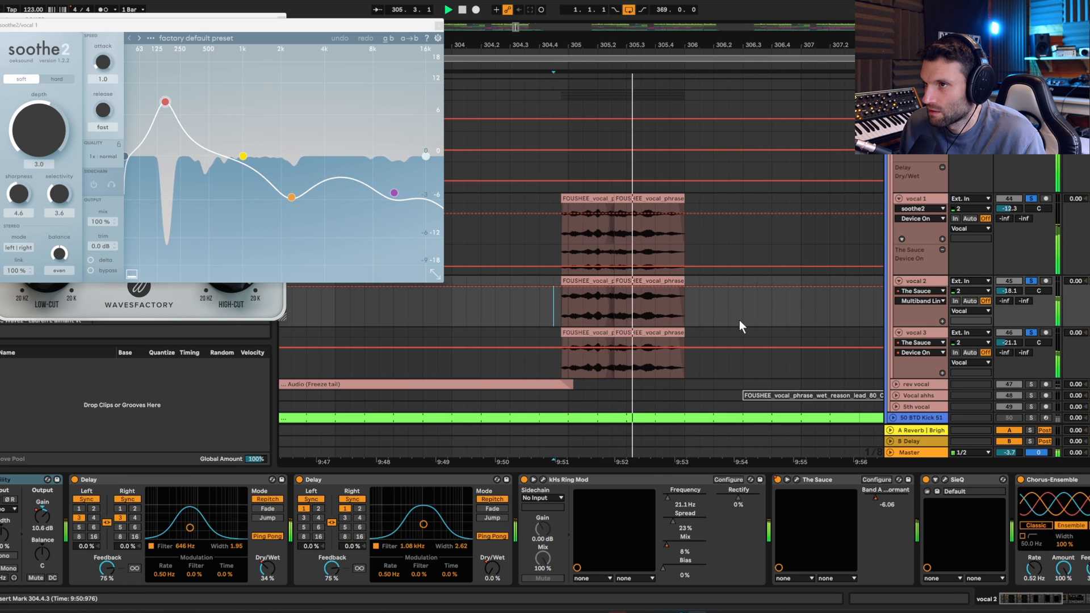
pyautogui.scroll(-3, 793, 325)
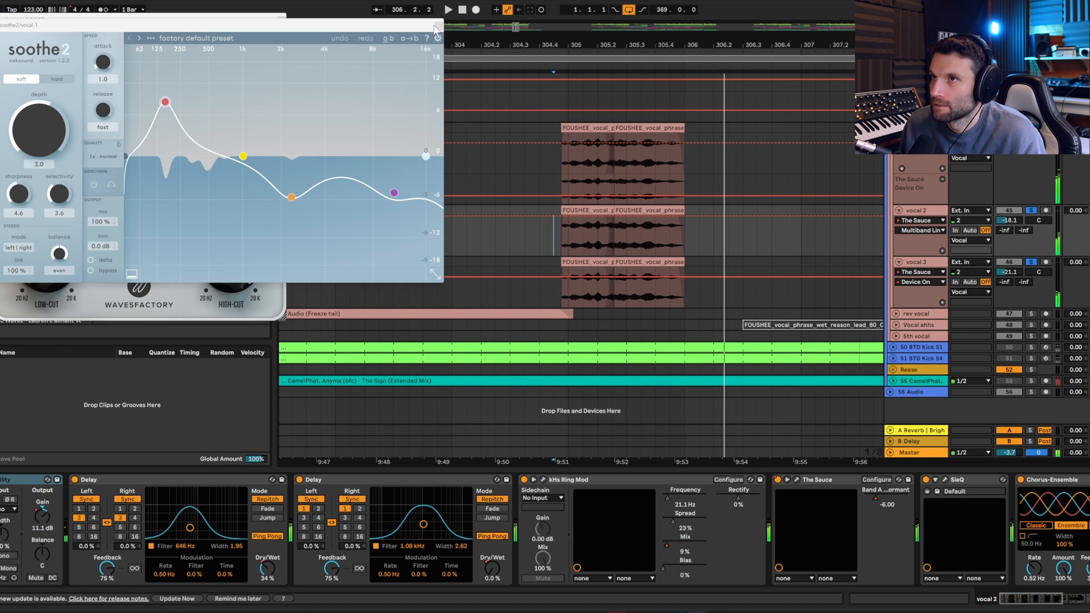
# Step: Close the soothe2 window, go to the vocal 1 phrase at bar 209 and solo only vocal 1
pyautogui.moveTo(556, 47); pyautogui.dragTo(714, 11)
pyautogui.moveTo(470, 48); pyautogui.dragTo(866, 47)
pyautogui.moveTo(608, 47); pyautogui.dragTo(875, 50)
pyautogui.moveTo(523, 45)
pyautogui.mouseDown()
pyautogui.moveTo(523, 56)
pyautogui.moveTo(608, 57)
pyautogui.moveTo(499, 78)
pyautogui.moveTo(59, 107)
pyautogui.mouseUp()
pyautogui.click(607, 165)
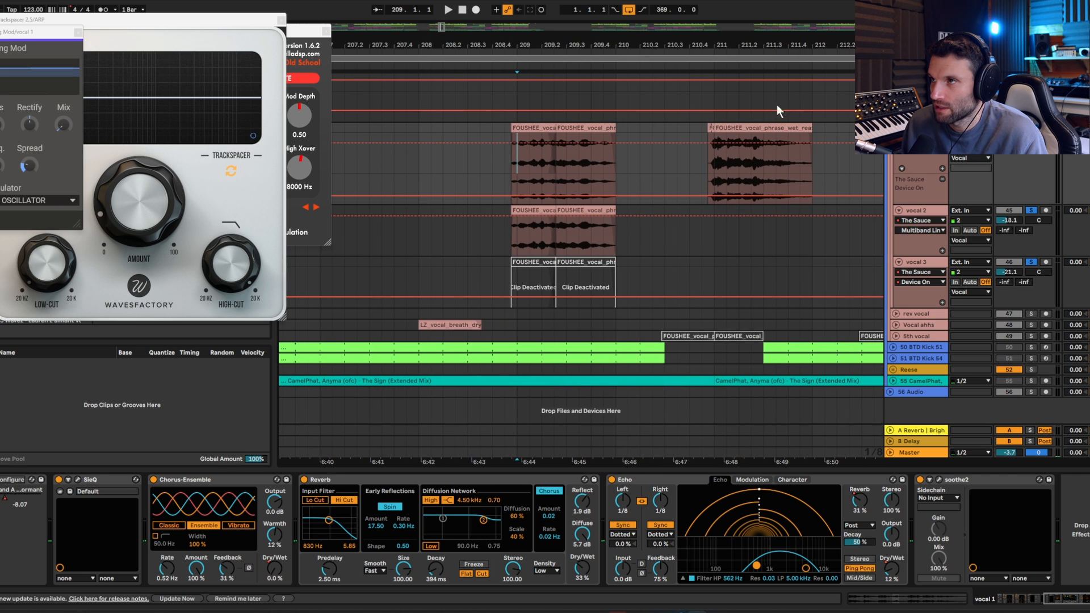
pyautogui.click(1031, 128)
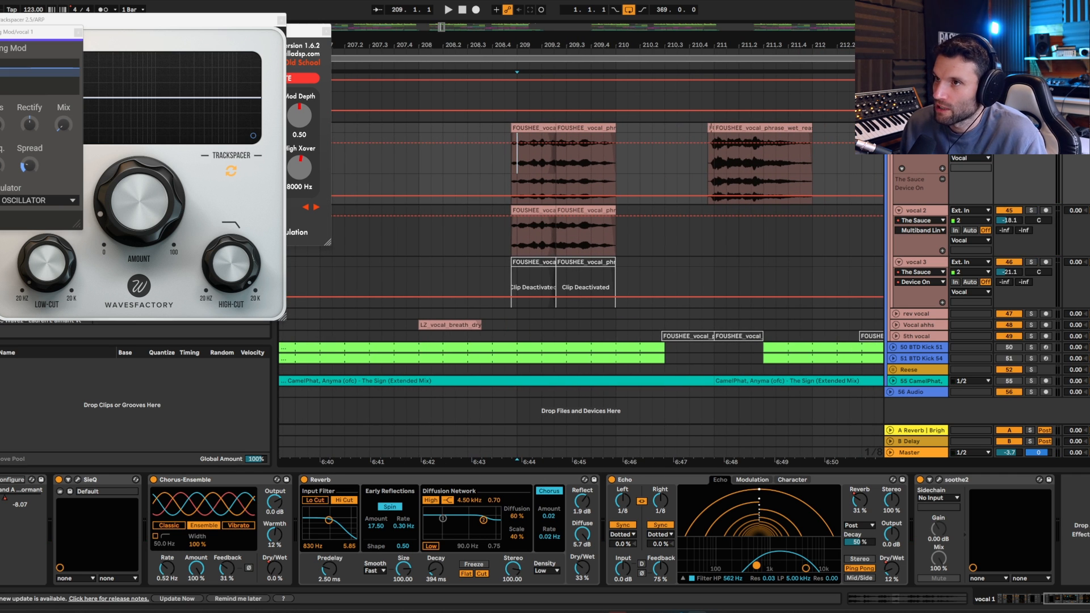
pyautogui.click(1031, 129)
pyautogui.scroll(5, 939, 179)
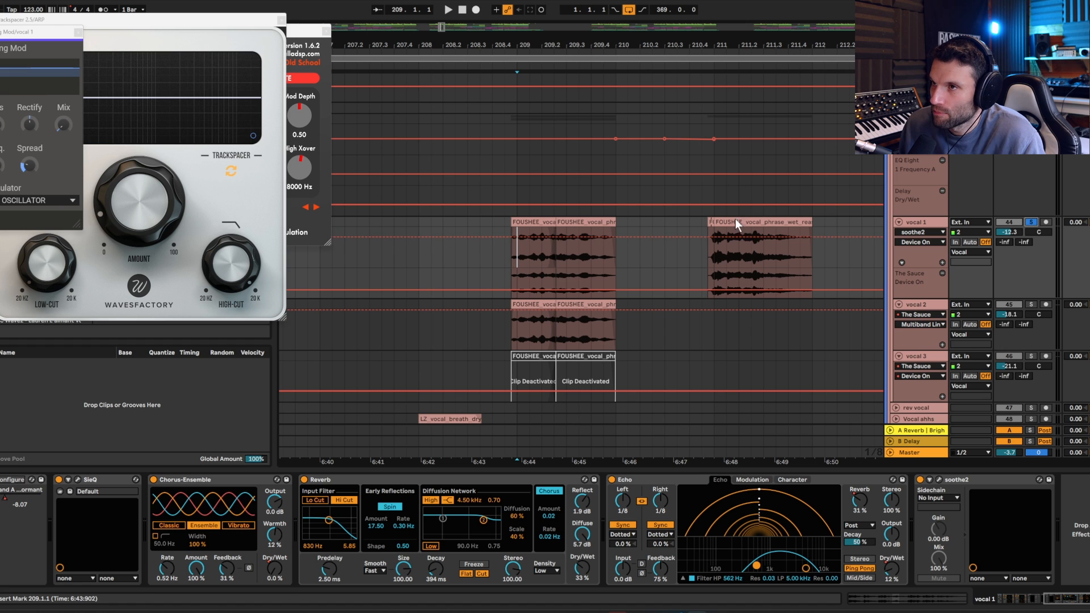
# Step: Unsolo vocal 1 and play its phrase in the full mix from 208.4.1
pyautogui.moveTo(662, 45); pyautogui.dragTo(597, 254)
pyautogui.click(566, 233)
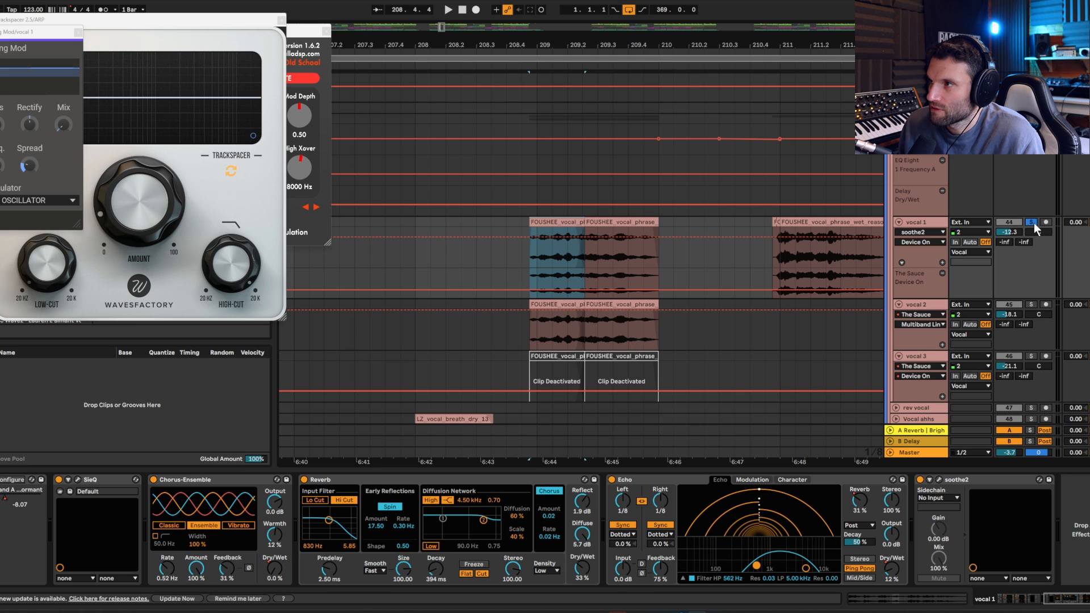
pyautogui.click(501, 260)
pyautogui.press('space')
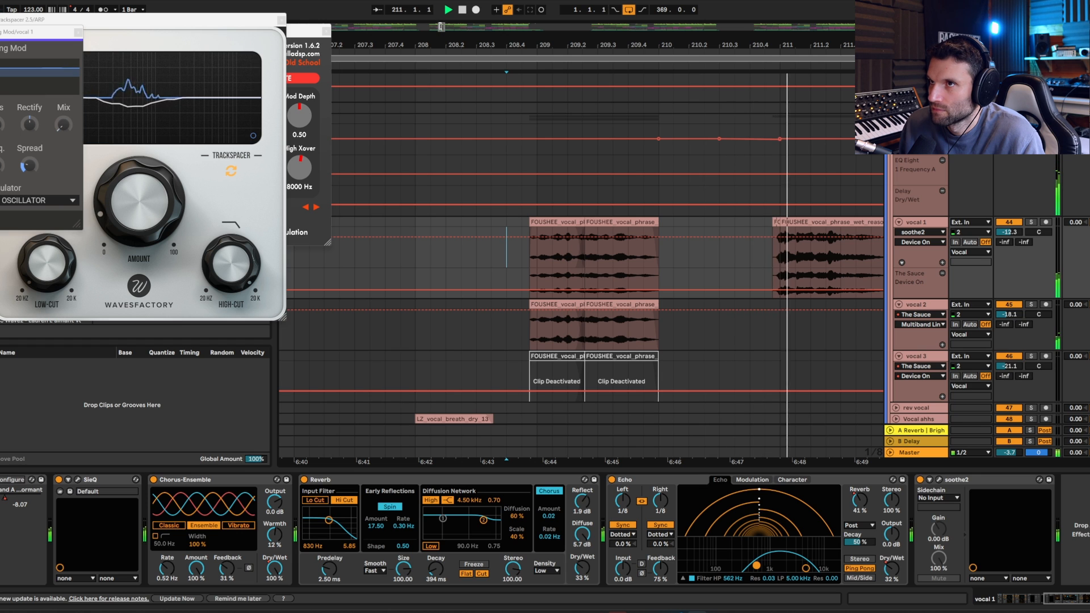
pyautogui.moveTo(454, 45); pyautogui.dragTo(397, 22)
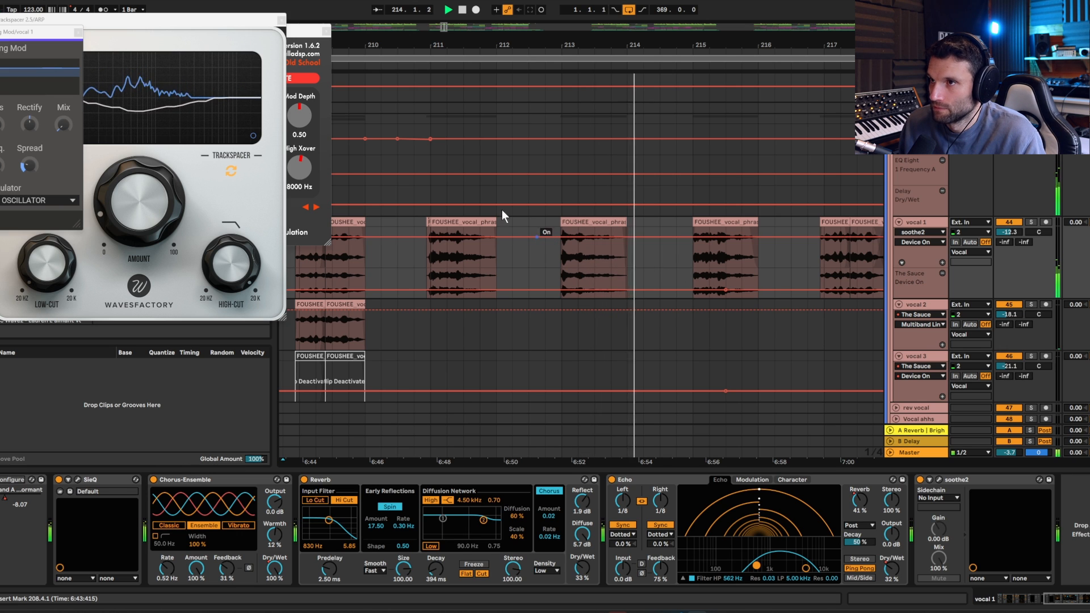
# Step: Close the kHs Ring Mod, Trackspacer and remaining plug-in windows, and stop playback
pyautogui.click(78, 32)
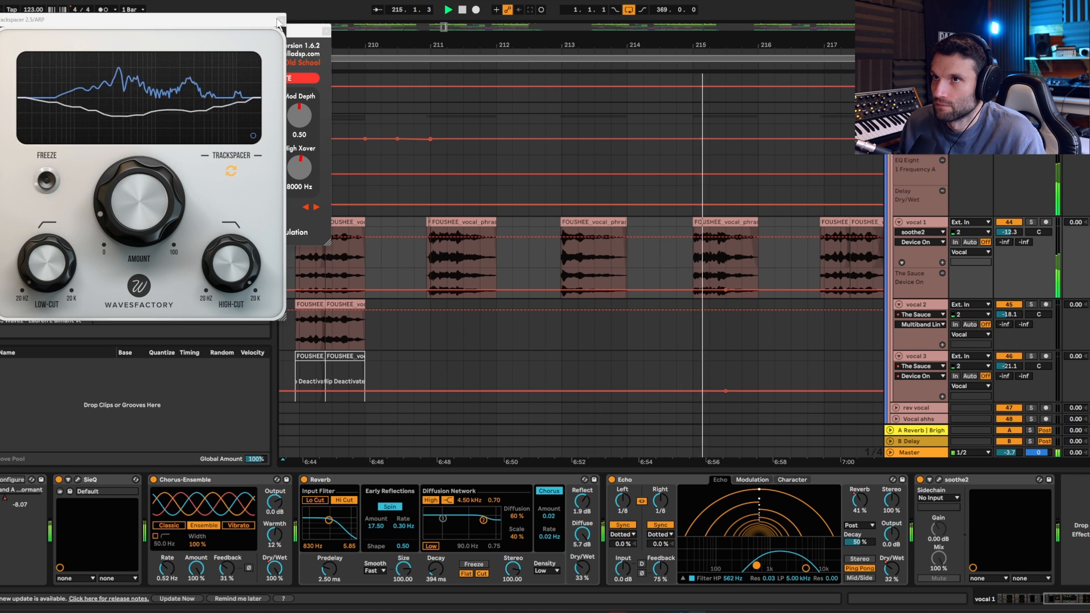
pyautogui.click(282, 21)
pyautogui.click(326, 32)
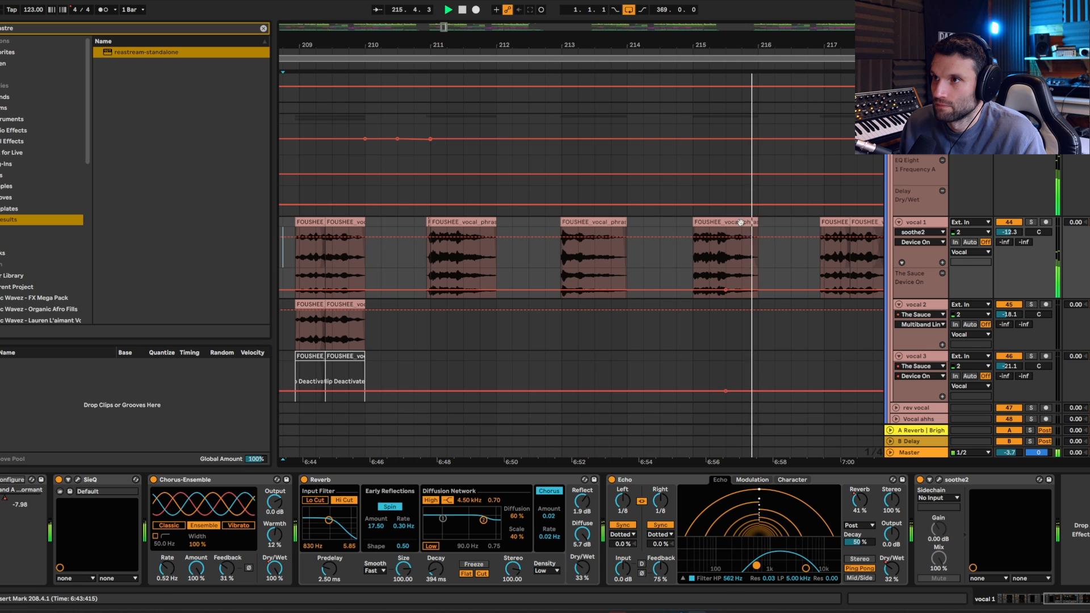
pyautogui.press('space')
# Step: Show the source sample of vocal 1's FOUSHEE phrase clip at bar 213 in the browser
pyautogui.rightClick(590, 225)
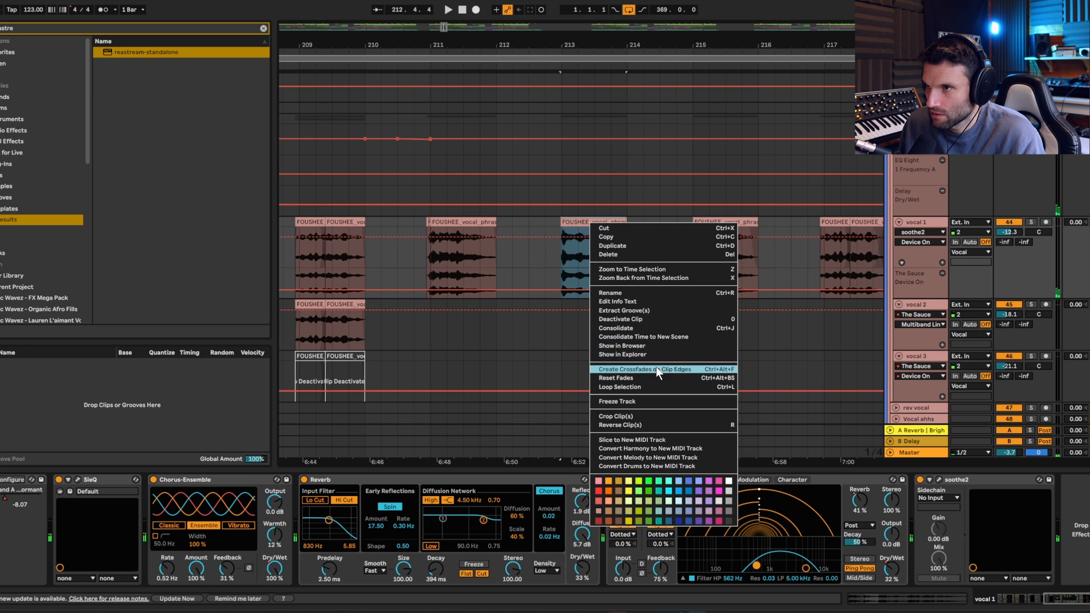
pyautogui.click(649, 347)
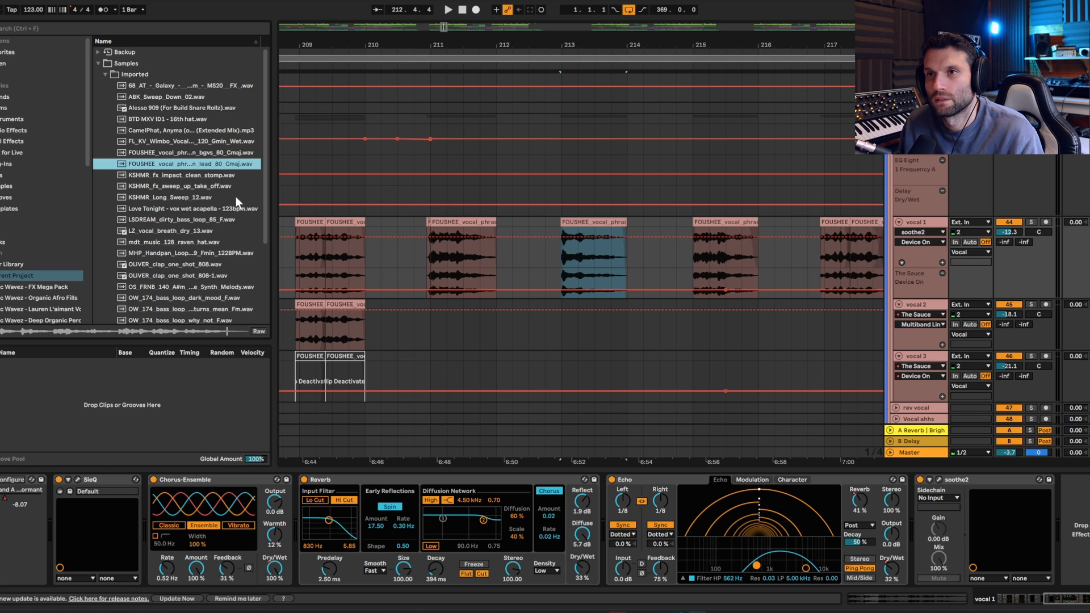
pyautogui.click(554, 267)
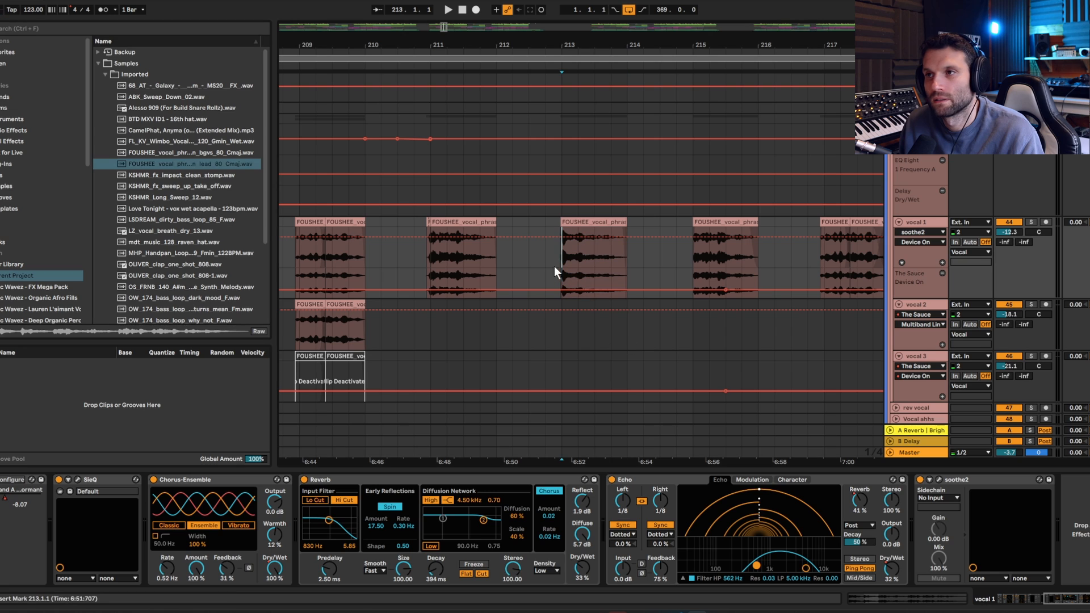
# Step: Play the full mix from 209.1.1 and follow vocal 1's repeated phrases through to about bar 228
pyautogui.click(298, 264)
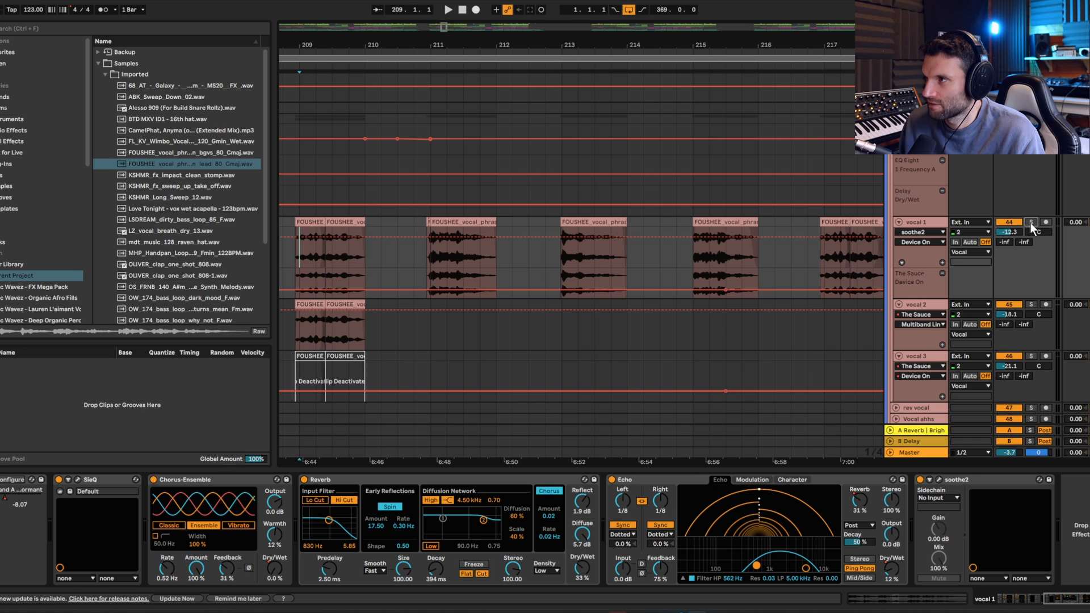
pyautogui.press('space')
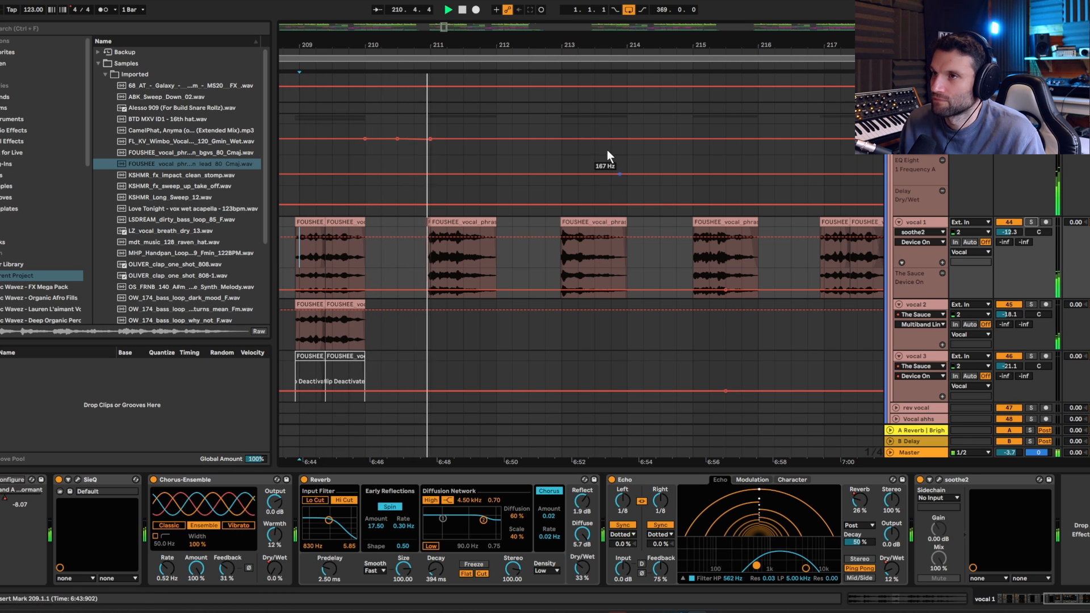
pyautogui.moveTo(444, 28)
pyautogui.mouseDown()
pyautogui.moveTo(444, 6)
pyautogui.moveTo(444, 23)
pyautogui.mouseUp()
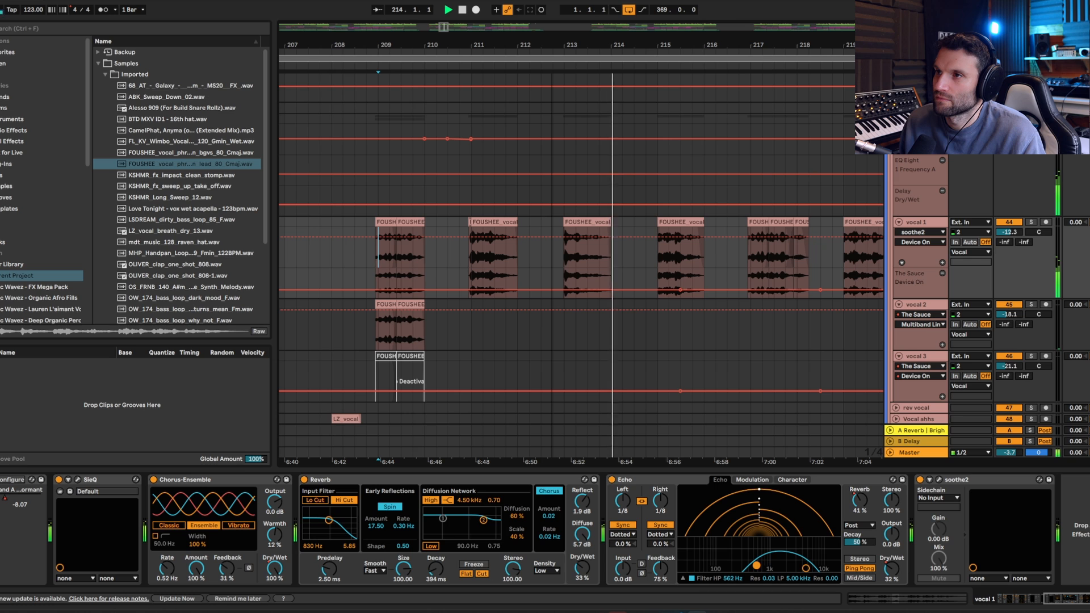
pyautogui.moveTo(444, 22); pyautogui.dragTo(444, 15)
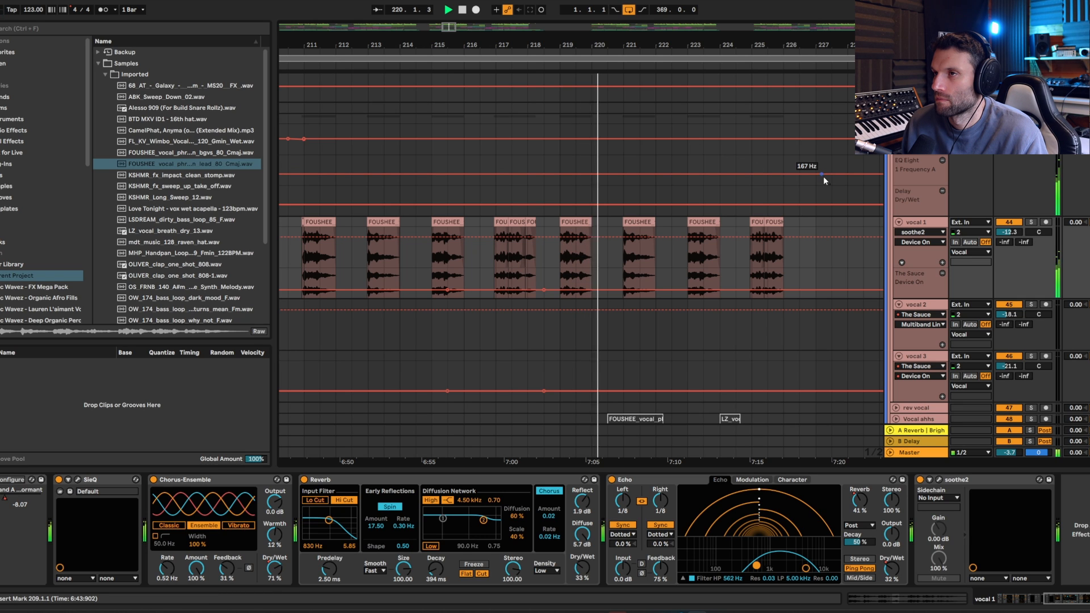
pyautogui.scroll(-2, 892, 180)
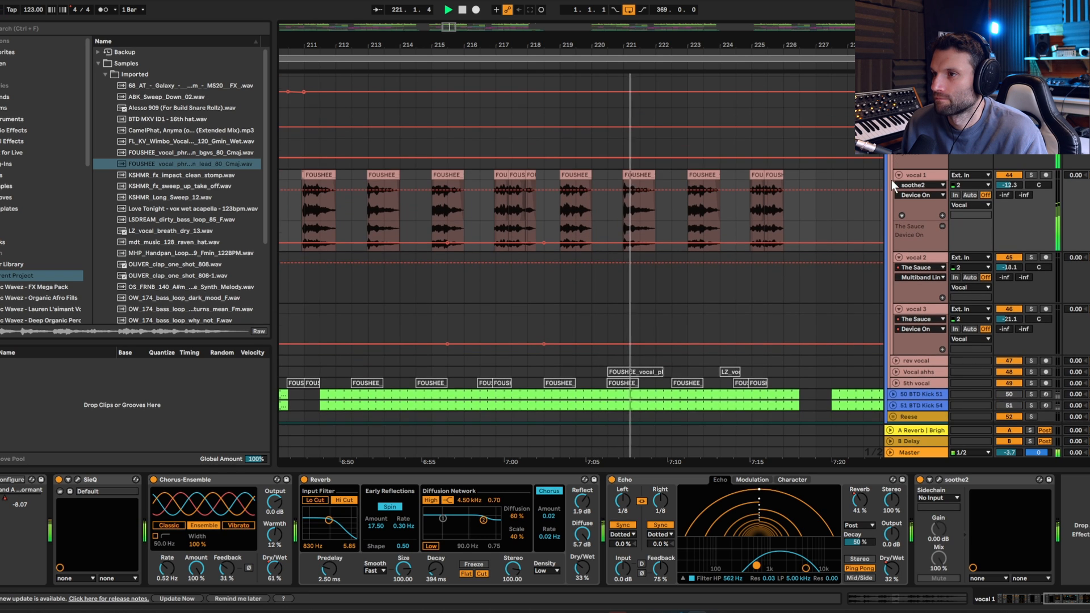
pyautogui.scroll(1, 892, 178)
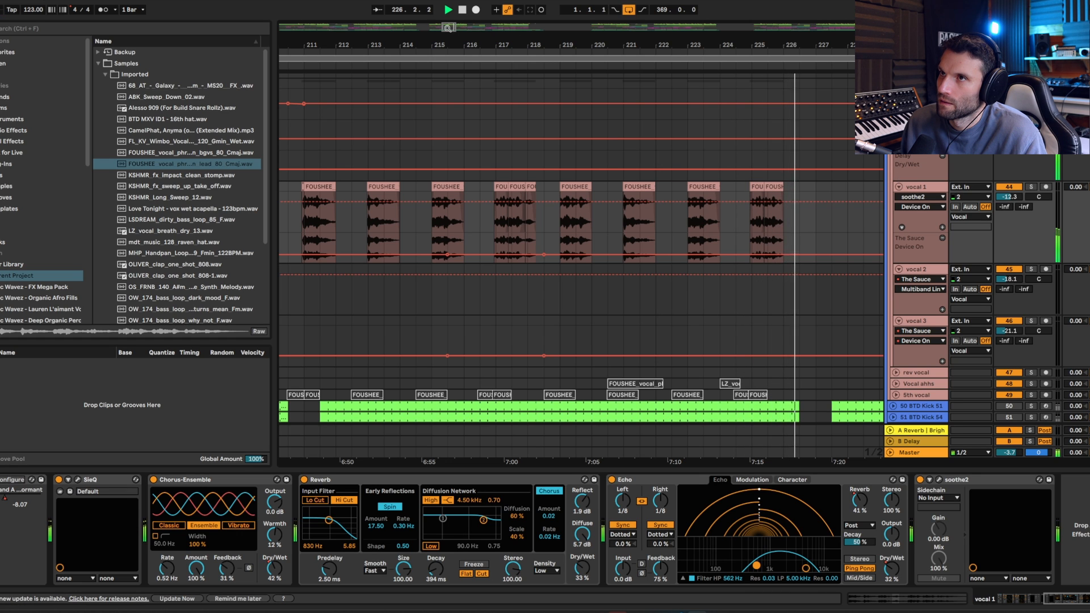
pyautogui.scroll(1, 774, 192)
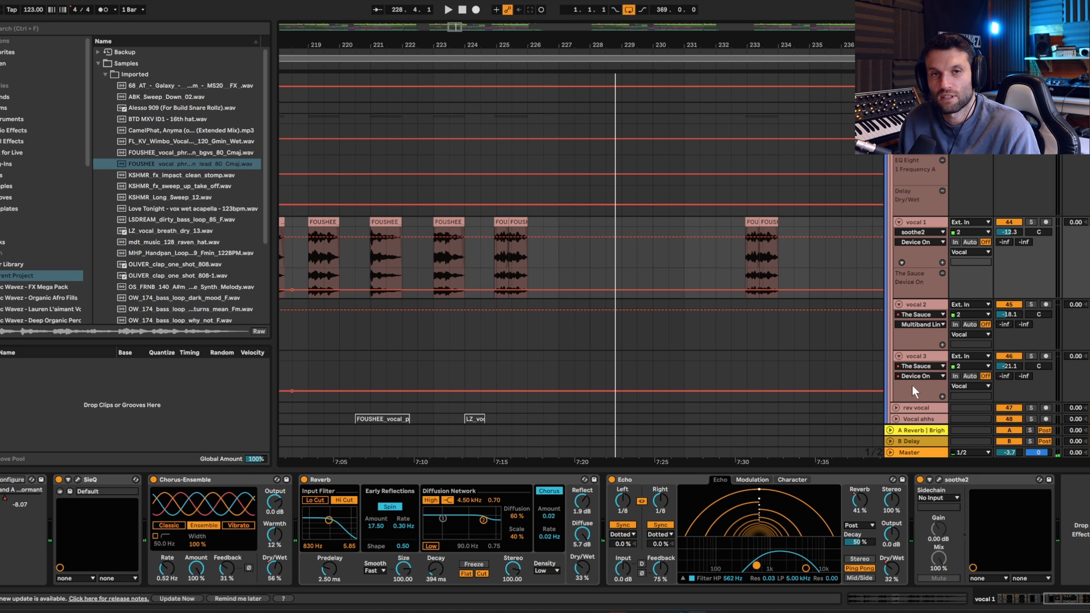
# Step: Fold the vocal 1 and vocal 2 tracks
pyautogui.click(897, 223)
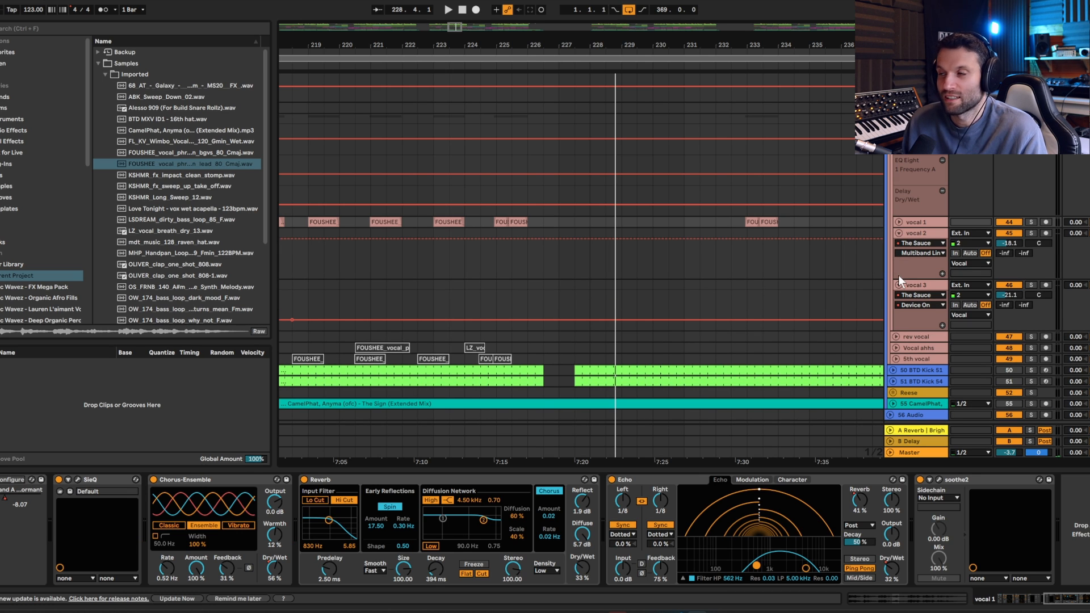
pyautogui.click(898, 234)
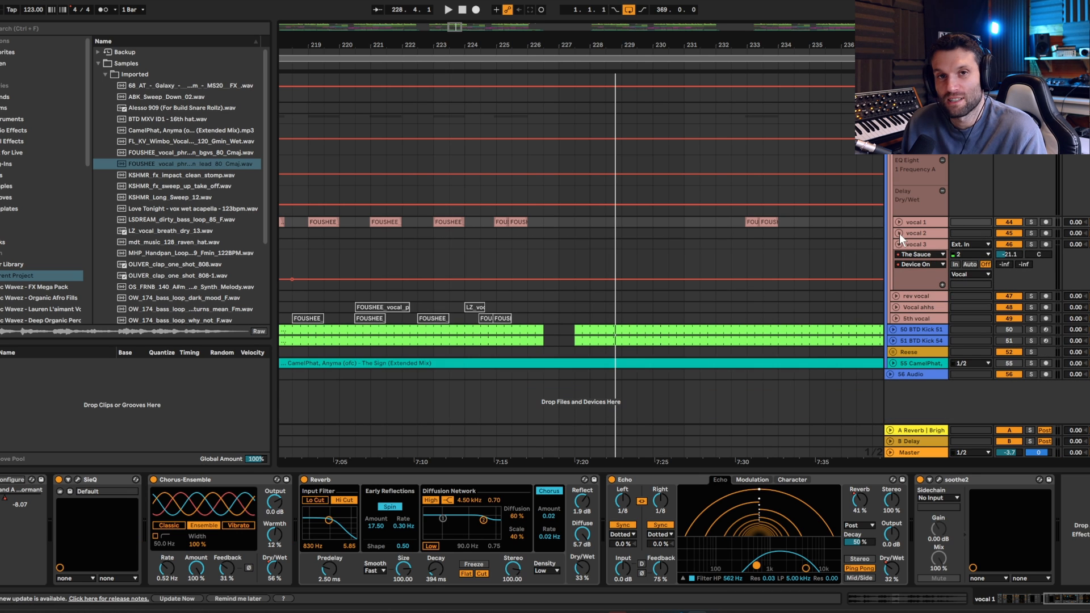